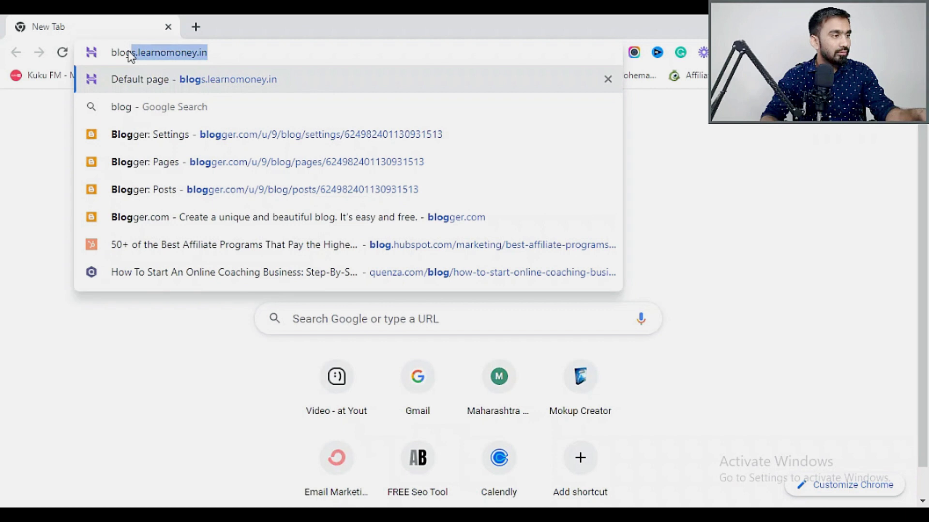
Search Google for 'blogger' and open the Blogger.com dashboard from the results.
{"action": "type", "text": "e"}
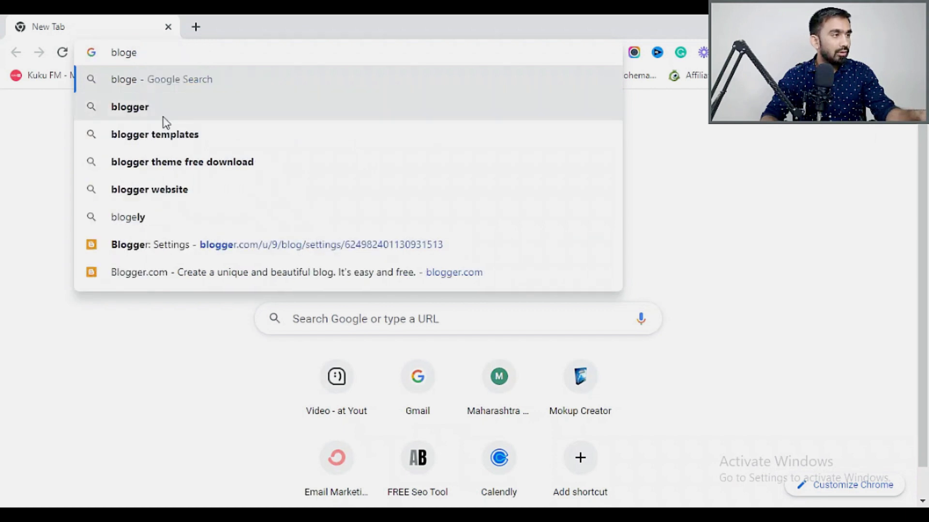
{"action": "left_click", "coordinate": [163, 115]}
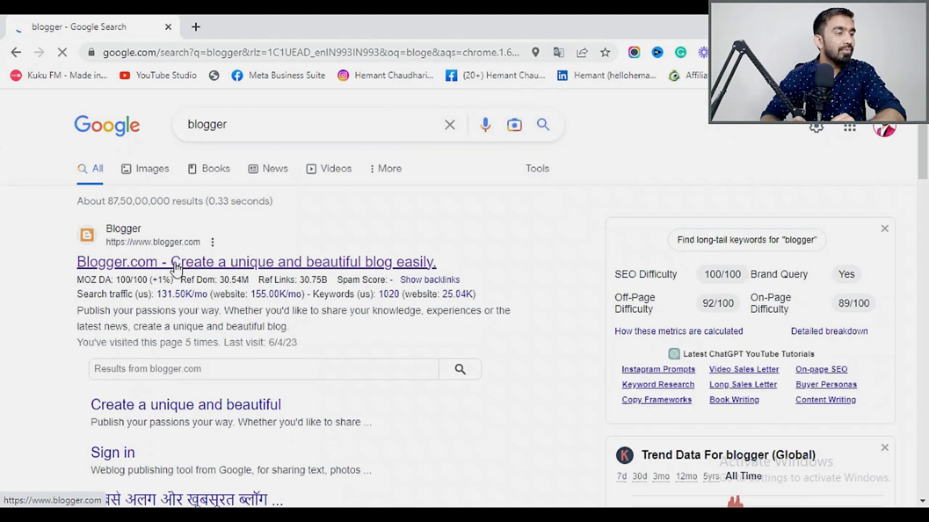
{"action": "mouse_move", "coordinate": [365, 293]}
{"action": "left_click", "coordinate": [177, 264]}
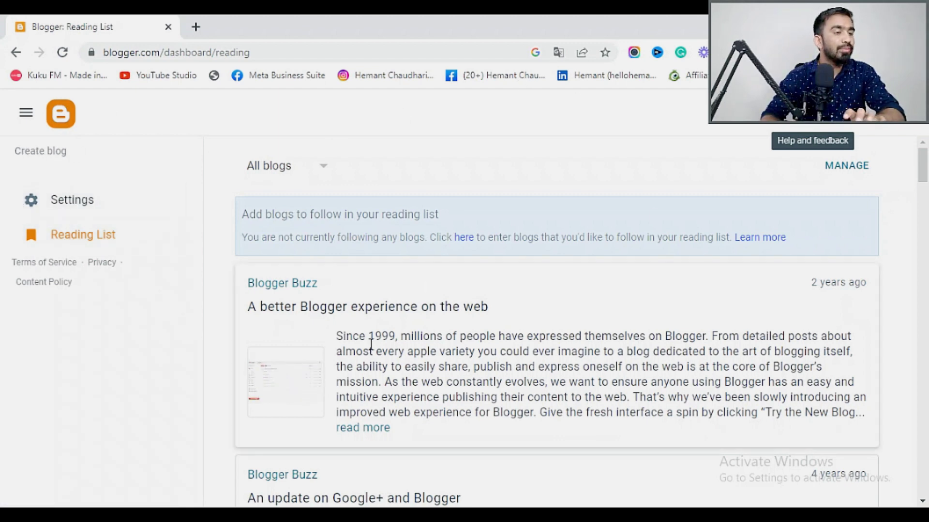
Start a new blog titled 'blogsatta' and advance to the blog address step.
{"action": "scroll", "coordinate": [574, 342], "scroll_direction": "down", "scroll_amount": 8}
{"action": "scroll", "coordinate": [574, 341], "scroll_direction": "up", "scroll_amount": 8}
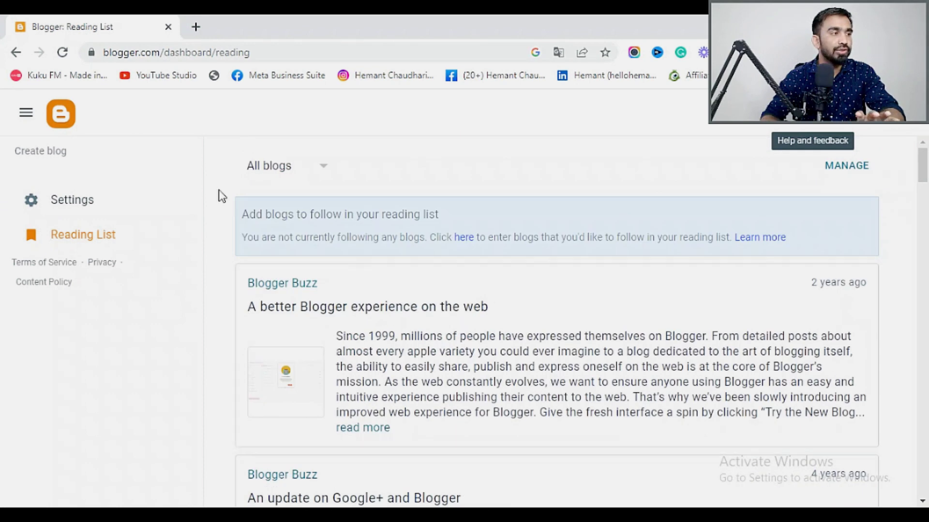
{"action": "left_click", "coordinate": [33, 155]}
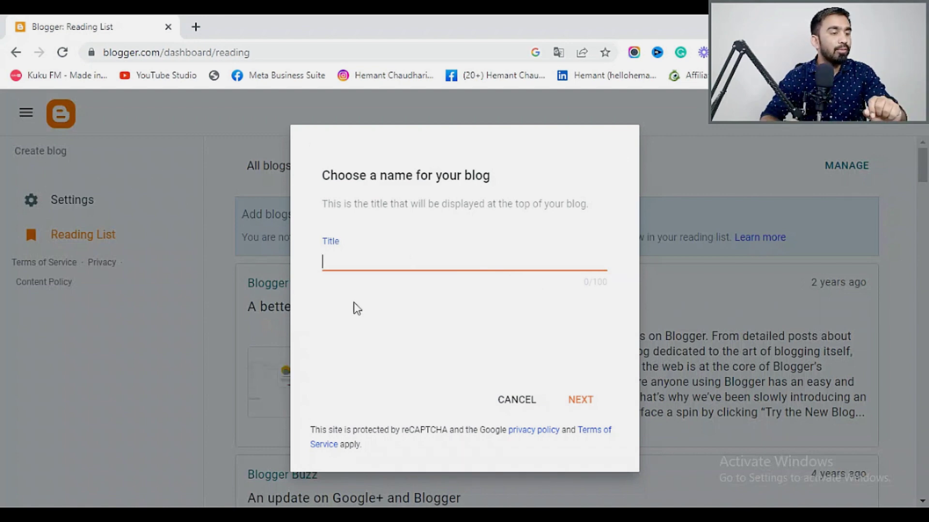
{"action": "left_click", "coordinate": [517, 399]}
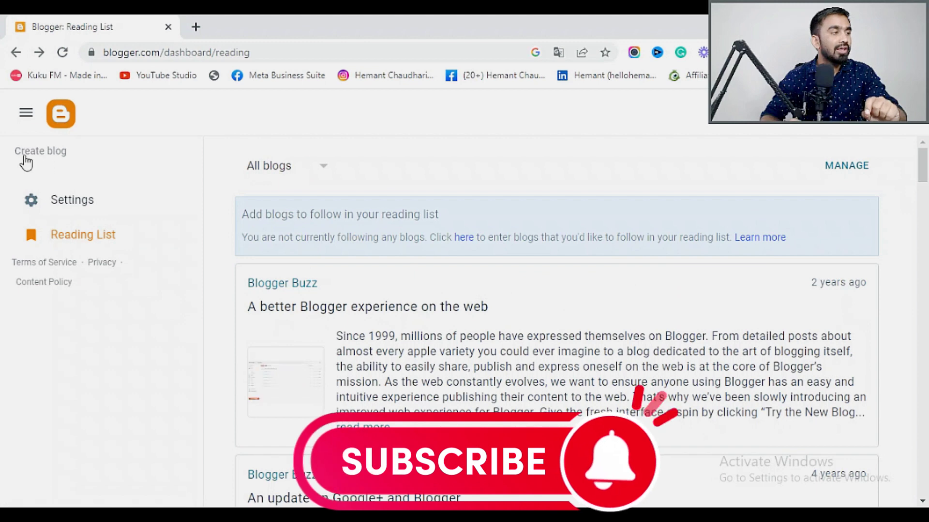
{"action": "left_click", "coordinate": [47, 150]}
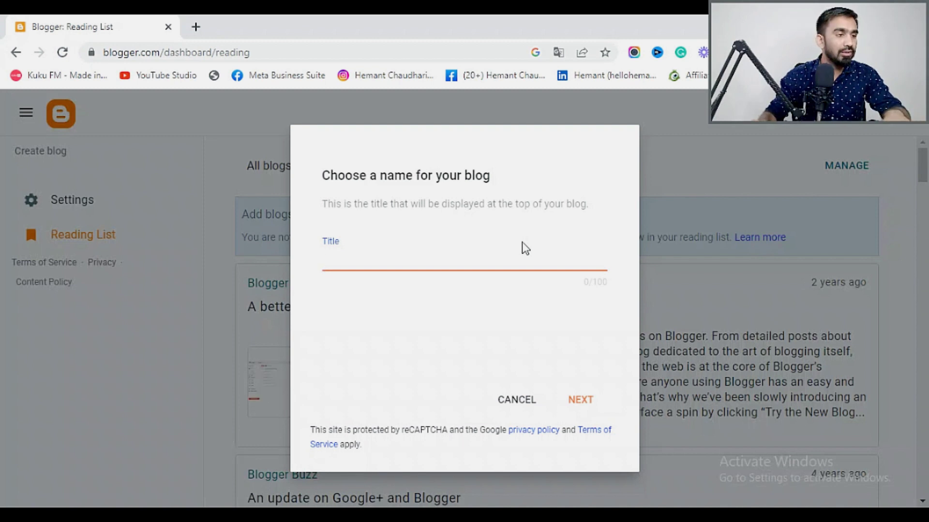
{"action": "type", "text": "b"}
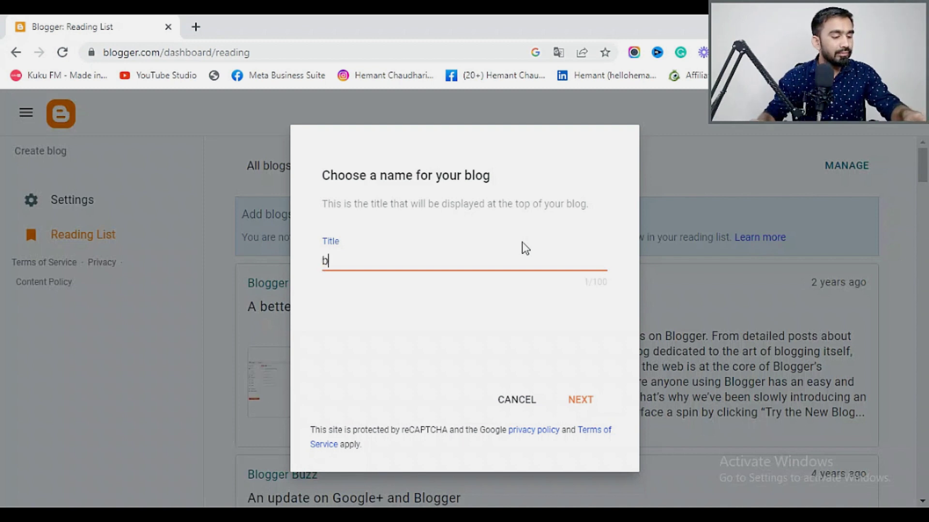
{"action": "type", "text": "log"}
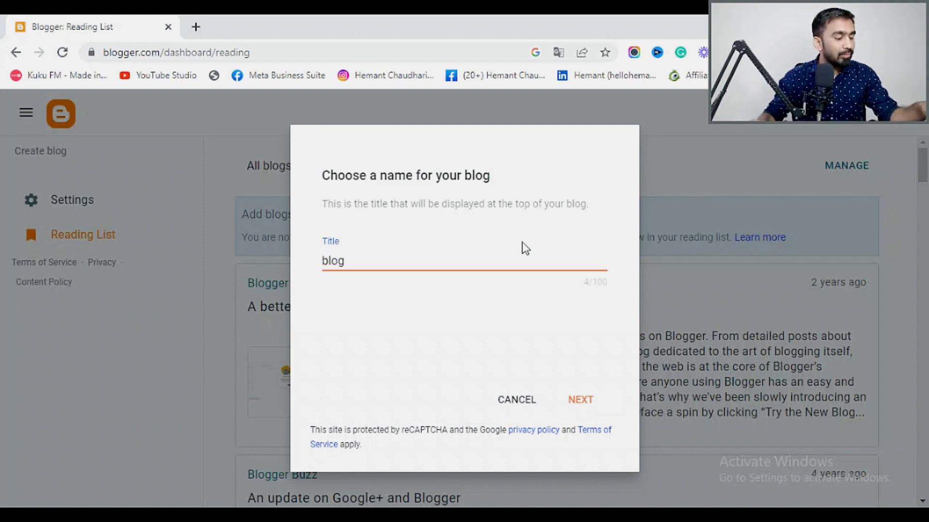
{"action": "type", "text": "satta"}
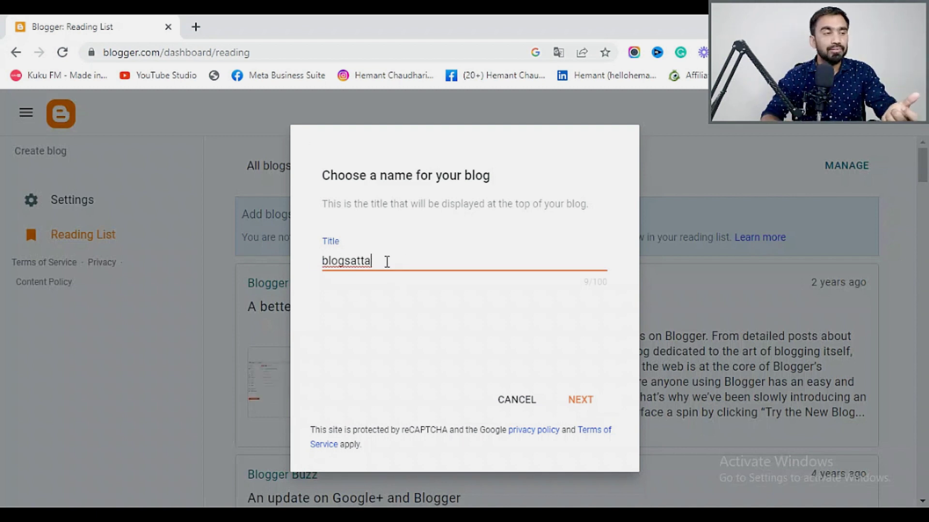
{"action": "left_click", "coordinate": [581, 401]}
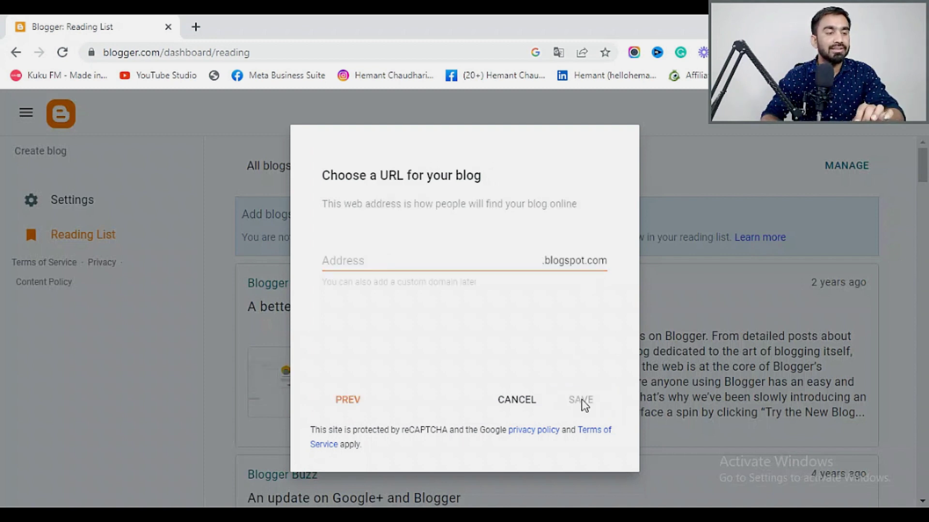
{"action": "left_click", "coordinate": [347, 261]}
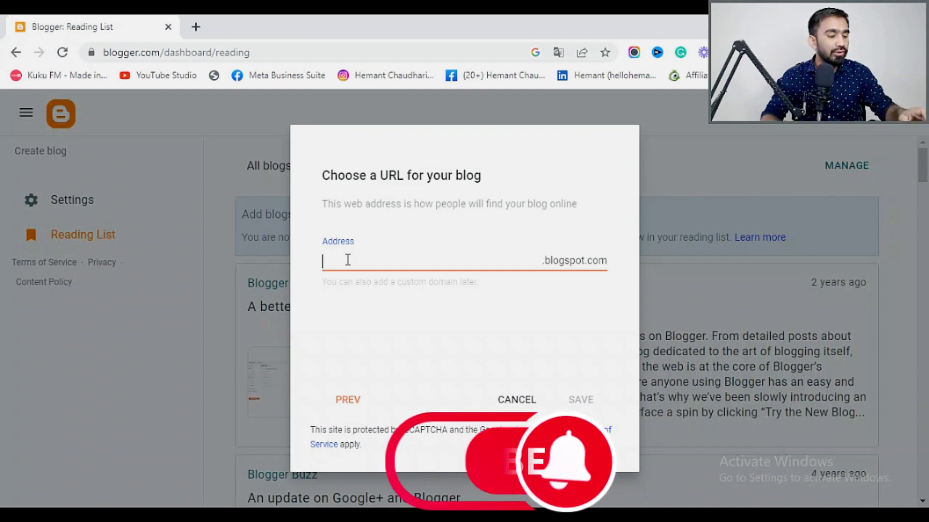
Try the taken addresses blogsatta, blogkatta and blogswale in the Address field.
{"action": "type", "text": "bl"}
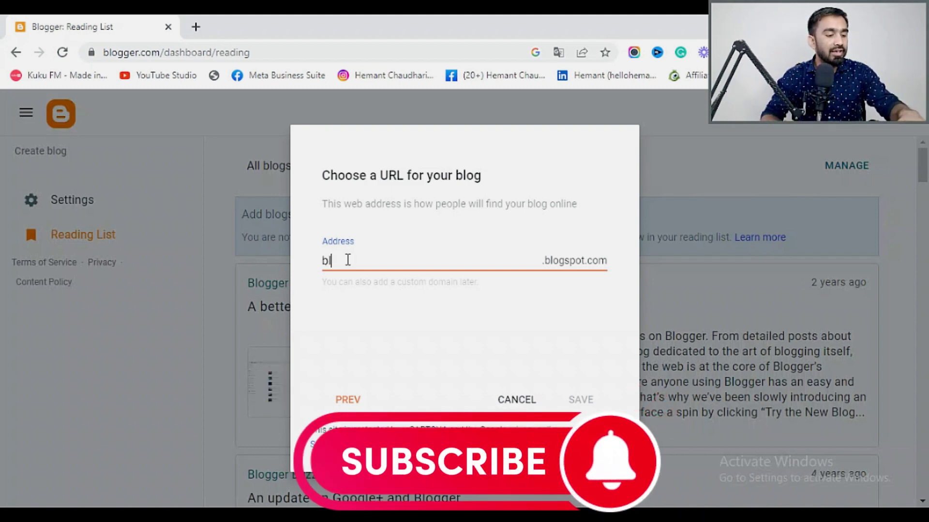
{"action": "type", "text": "ogs"}
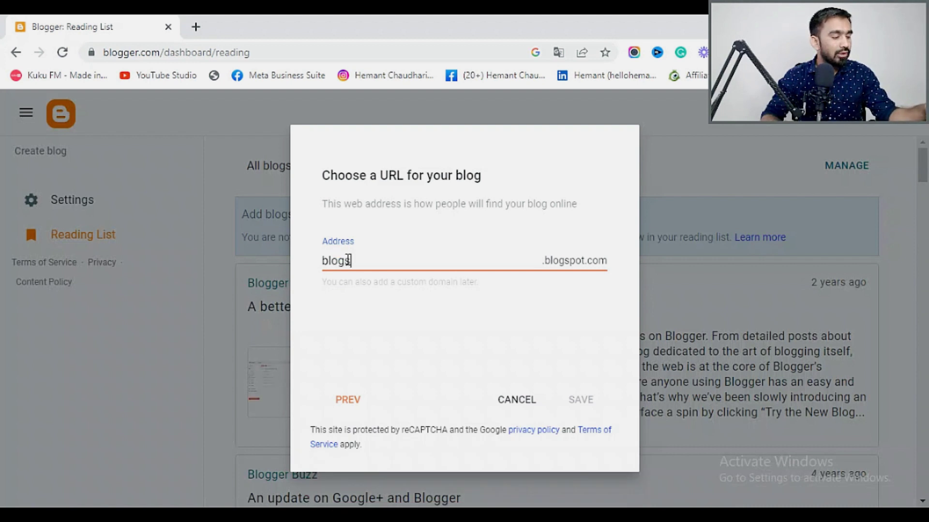
{"action": "type", "text": "atta"}
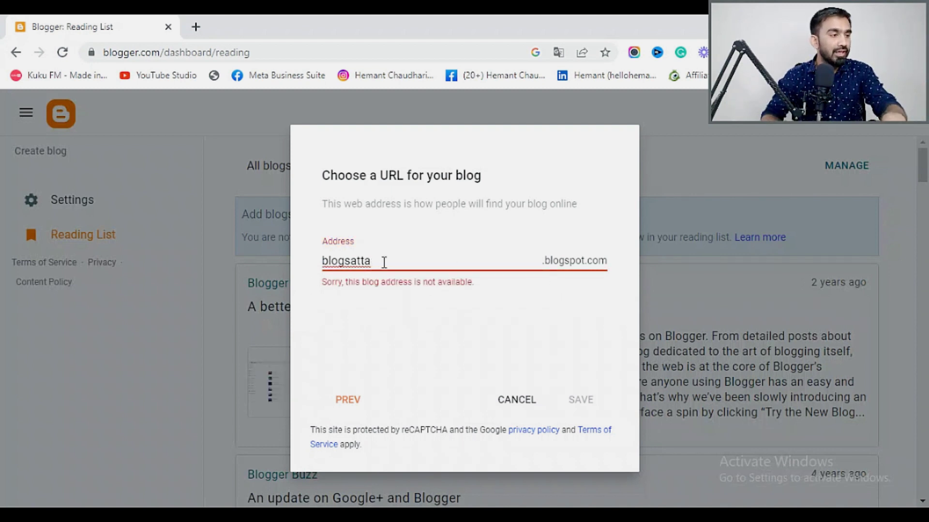
{"action": "key", "text": "BackSpace"}
{"action": "key", "text": "BackSpace"}
{"action": "key", "text": "BackSpace"}
{"action": "key", "text": "BackSpace"}
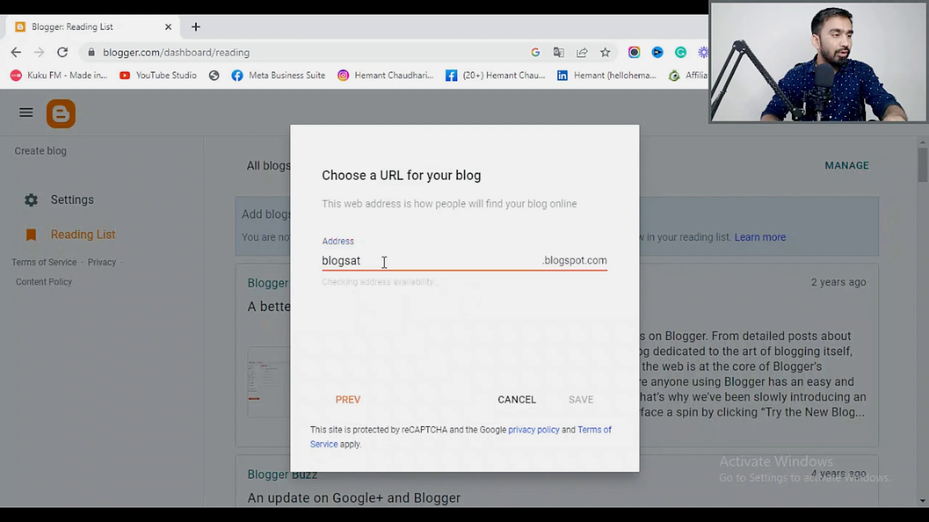
{"action": "key", "text": "BackSpace"}
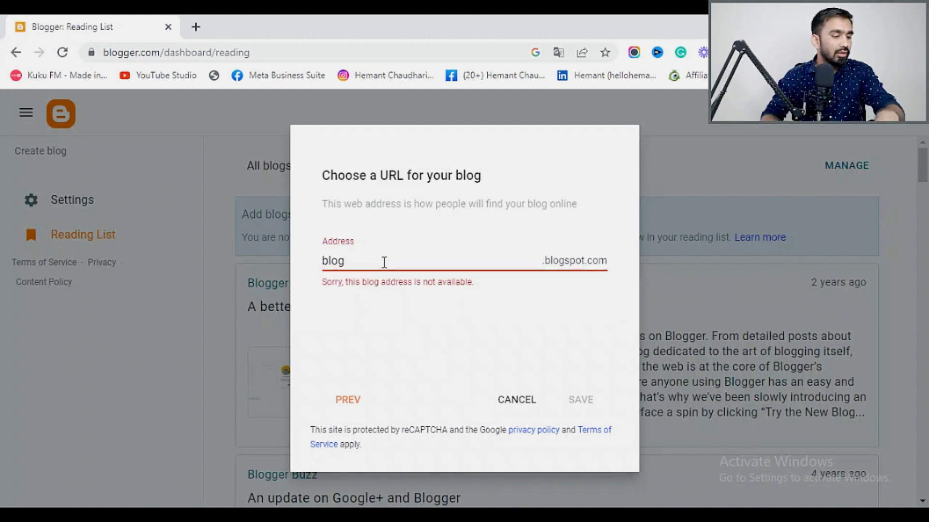
{"action": "type", "text": "katta"}
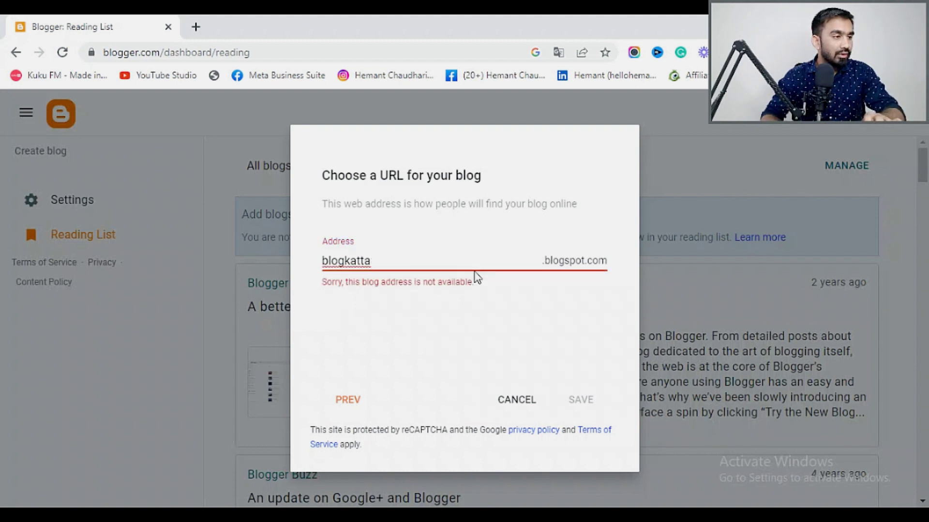
{"action": "key", "text": "BackSpace"}
{"action": "key", "text": "BackSpace"}
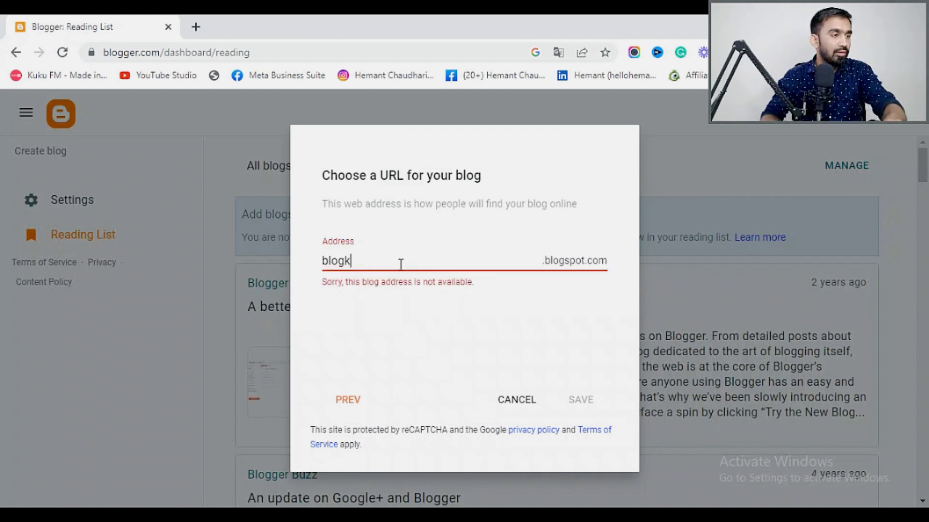
{"action": "type", "text": "s"}
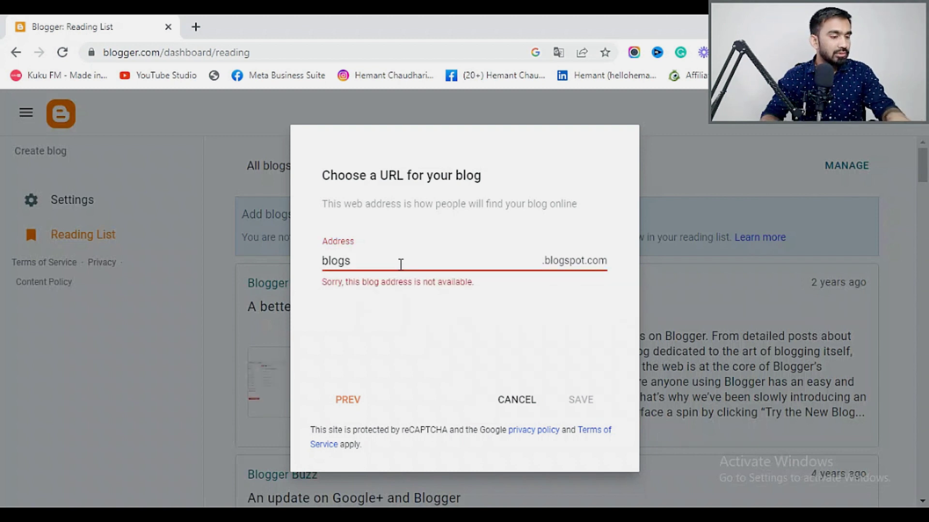
{"action": "type", "text": "wale"}
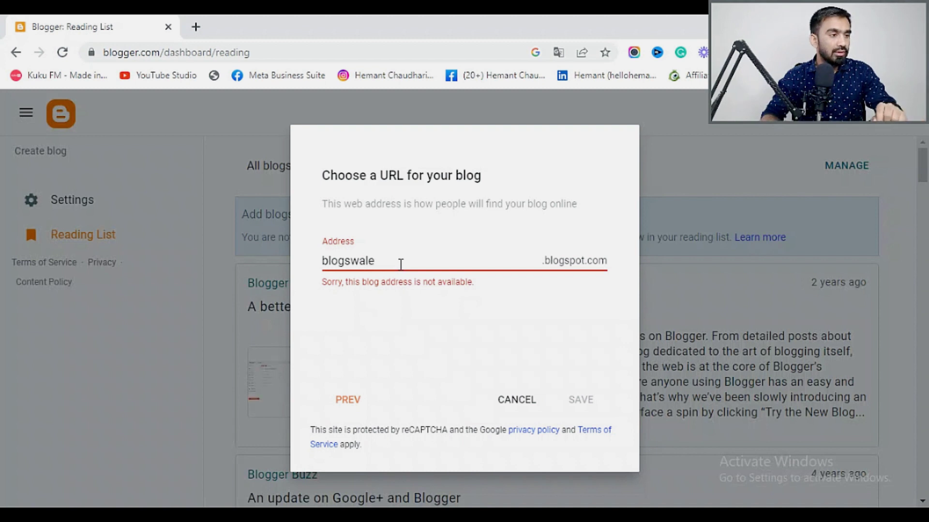
{"action": "key", "text": "ctrl+a"}
Try blogswala and blogsguru, then settle on the available address blogsgyani.
{"action": "key", "text": "BackSpace"}
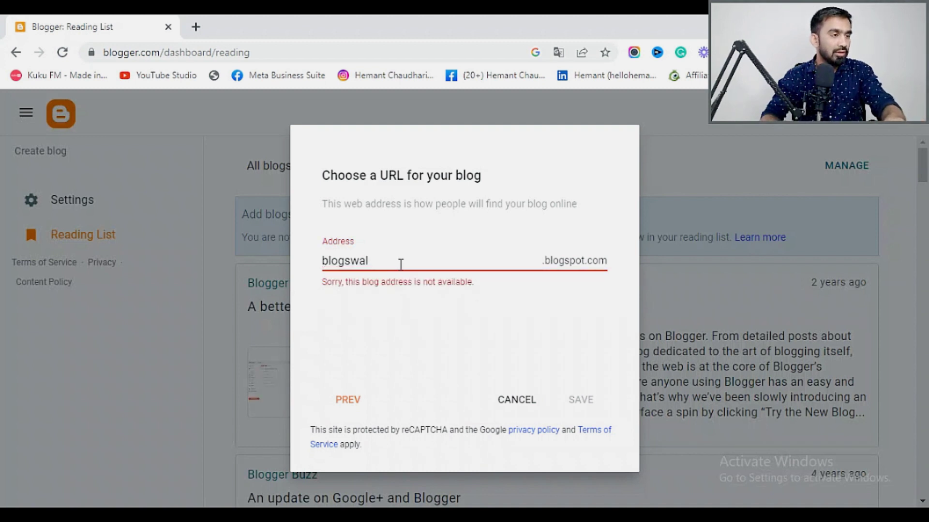
{"action": "type", "text": "a"}
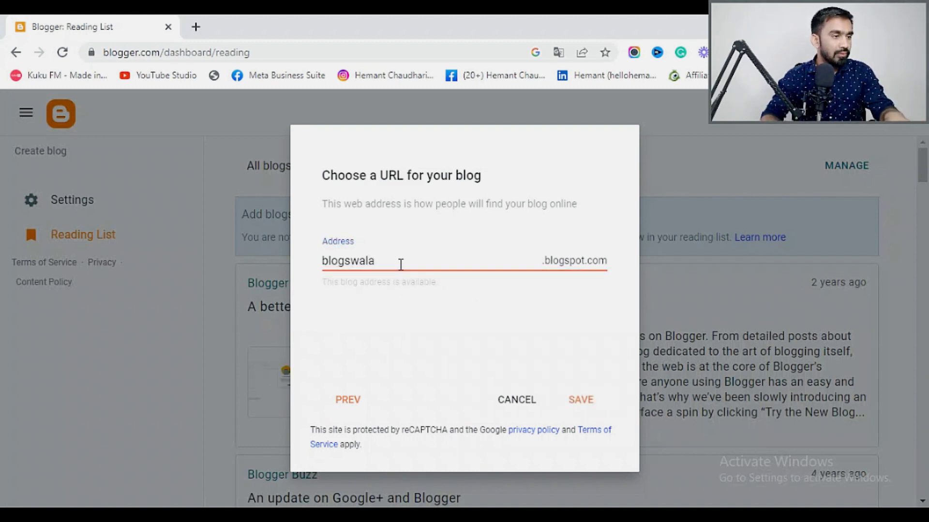
{"action": "key", "text": "BackSpace"}
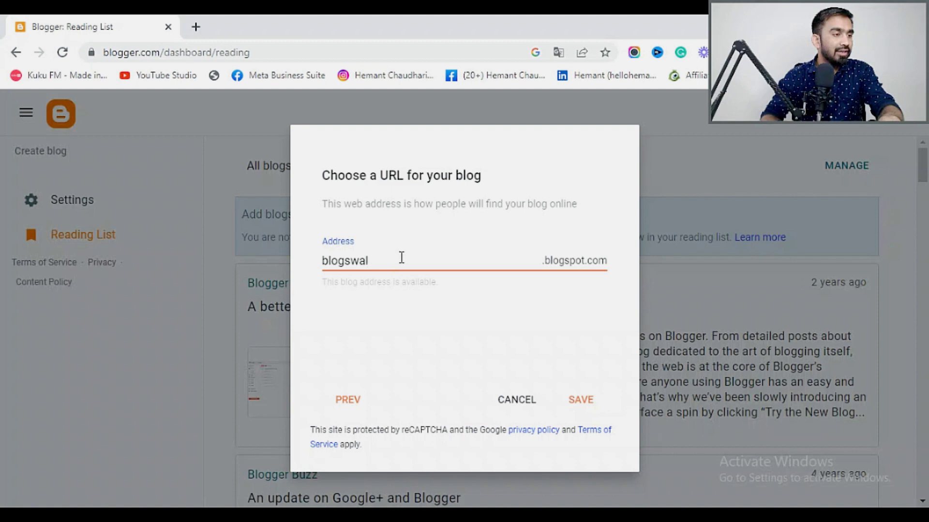
{"action": "key", "text": "BackSpace"}
{"action": "key", "text": "BackSpace"}
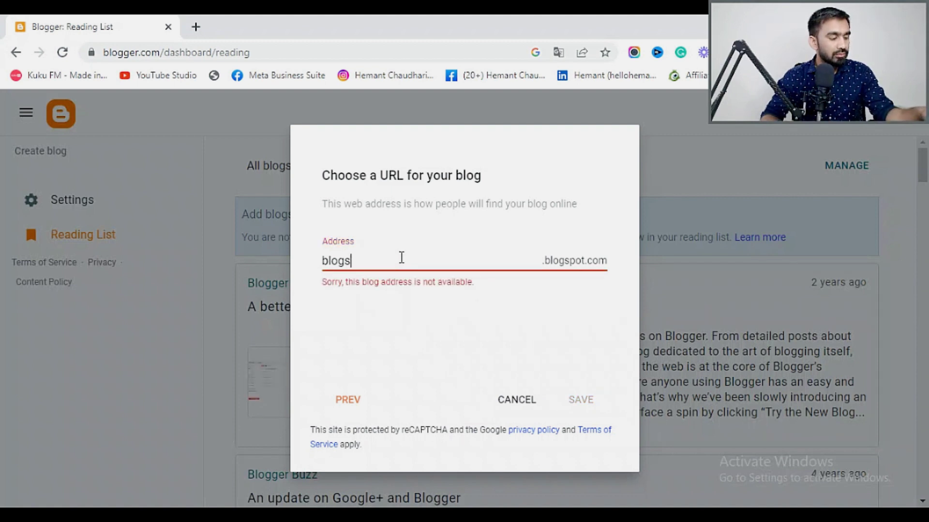
{"action": "type", "text": "guru"}
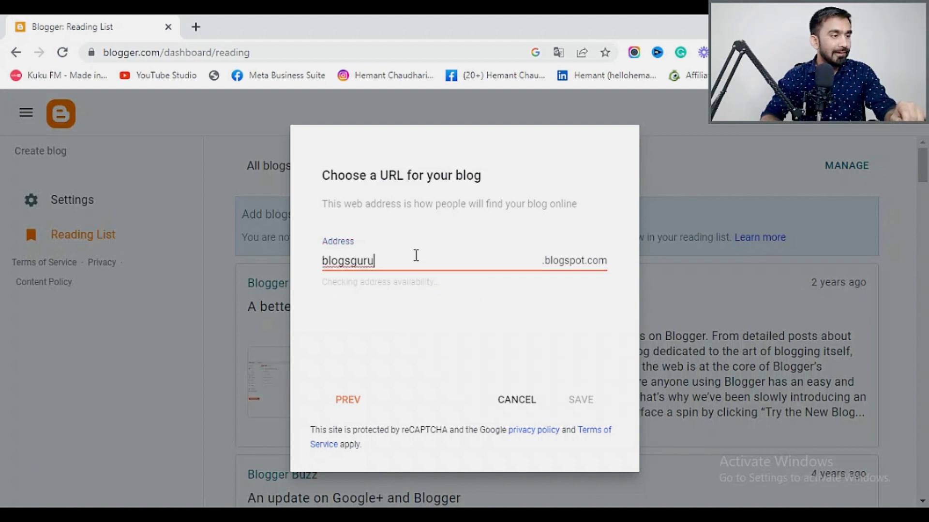
{"action": "key", "text": "BackSpace"}
{"action": "key", "text": "BackSpace"}
{"action": "key", "text": "BackSpace"}
{"action": "type", "text": "yani"}
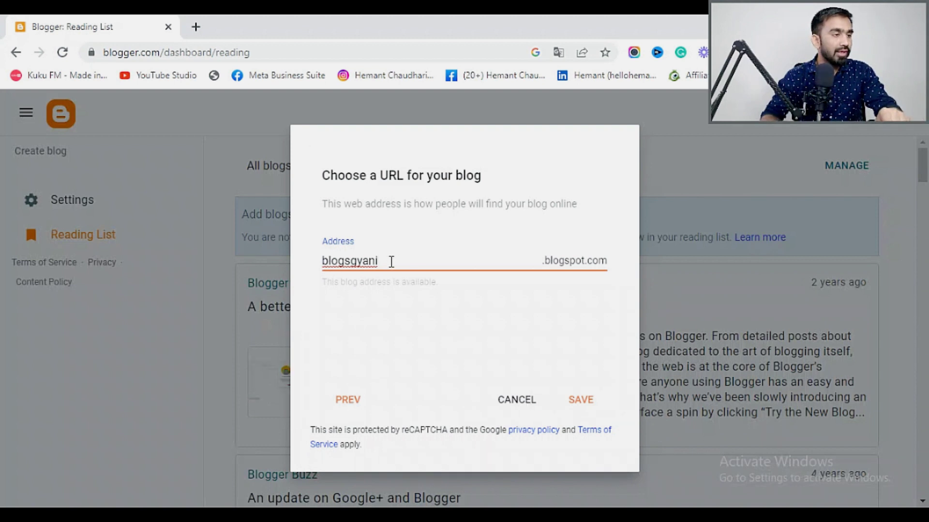
{"action": "left_click_drag", "start_coordinate": [390, 261], "coordinate": [311, 265]}
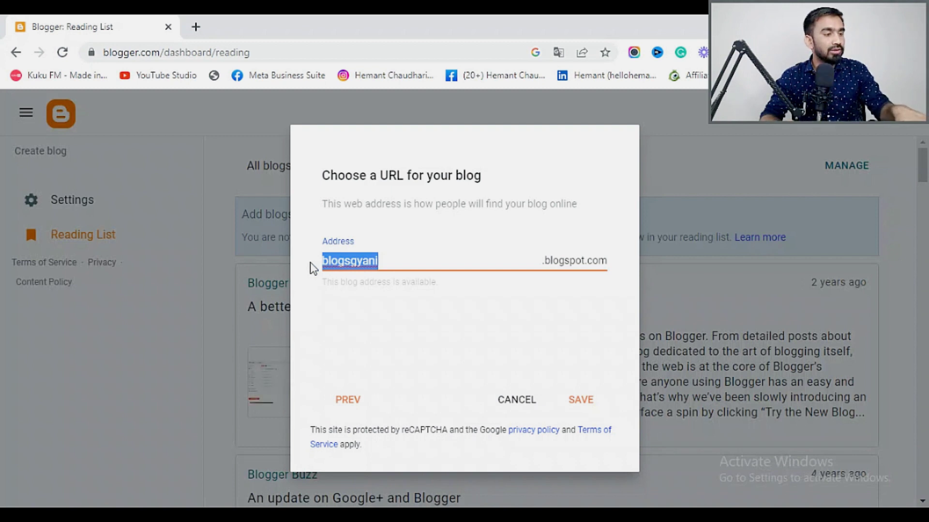
Retitle the blog 'blogsgyani' and save the blogsgyani.blogspot.com address.
{"action": "left_click", "coordinate": [351, 400]}
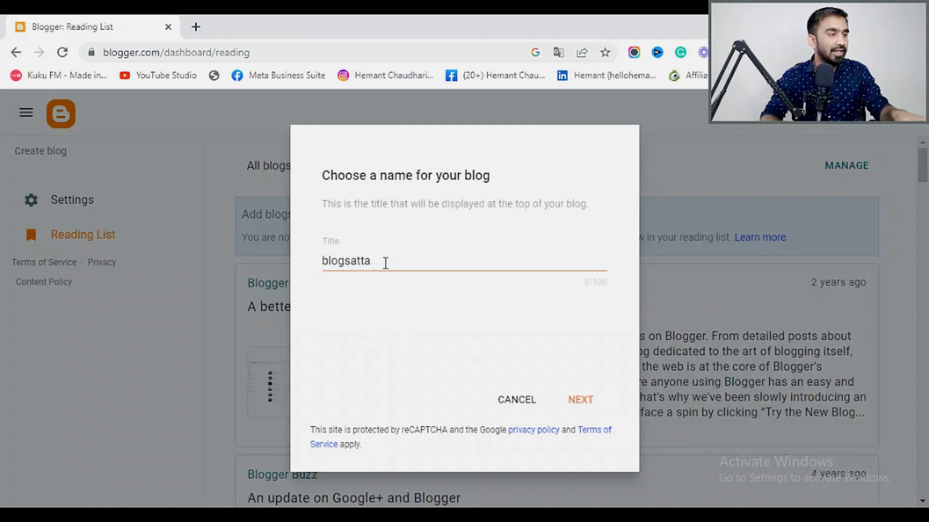
{"action": "left_click_drag", "start_coordinate": [383, 262], "coordinate": [309, 269]}
{"action": "type", "text": "blogsgyani"}
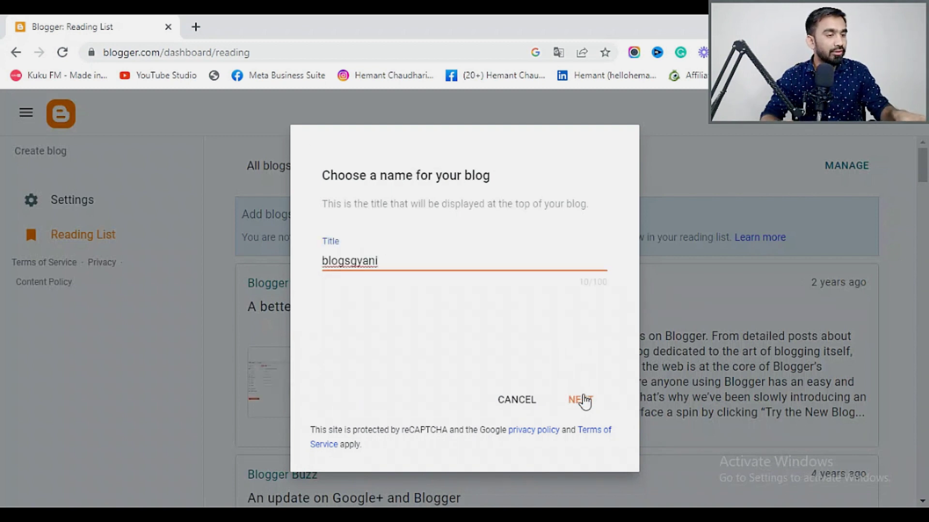
{"action": "left_click", "coordinate": [581, 399]}
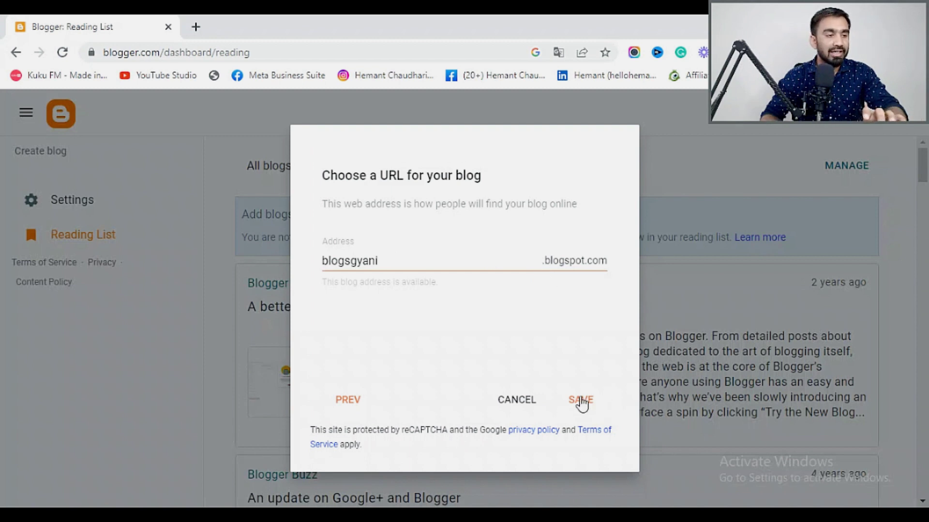
{"action": "left_click", "coordinate": [582, 400]}
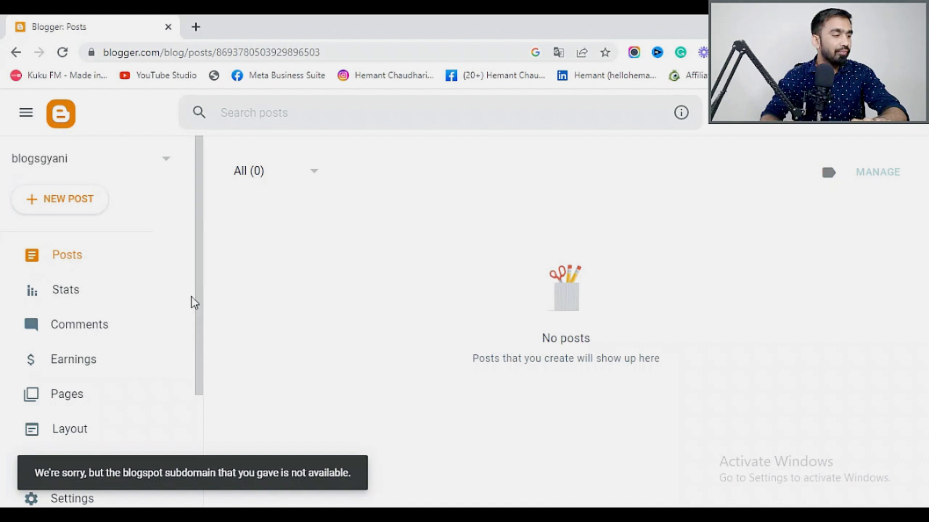
View the empty live blogsgyani blog in a new tab, then return to the dashboard.
{"action": "left_click_drag", "start_coordinate": [201, 294], "coordinate": [198, 264]}
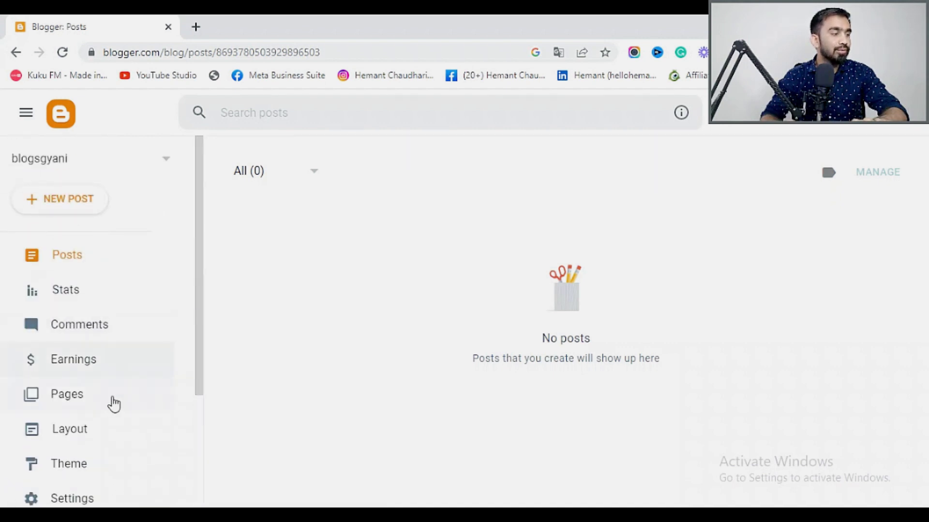
{"action": "scroll", "coordinate": [118, 473], "scroll_direction": "down", "scroll_amount": 3}
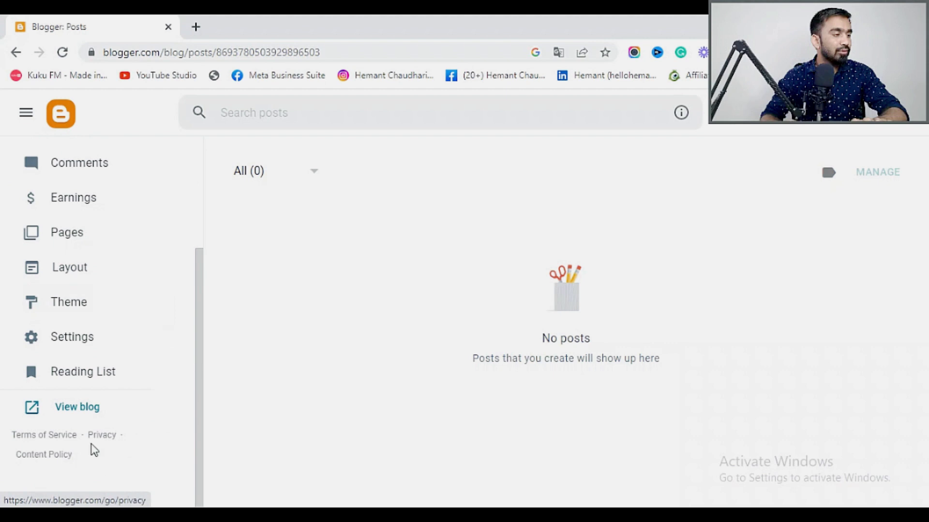
{"action": "left_click", "coordinate": [82, 413]}
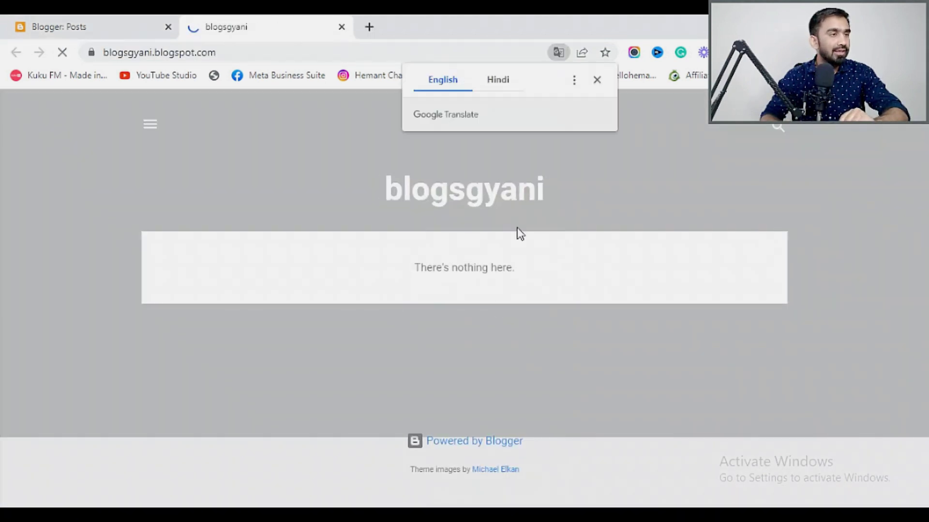
{"action": "left_click", "coordinate": [597, 80]}
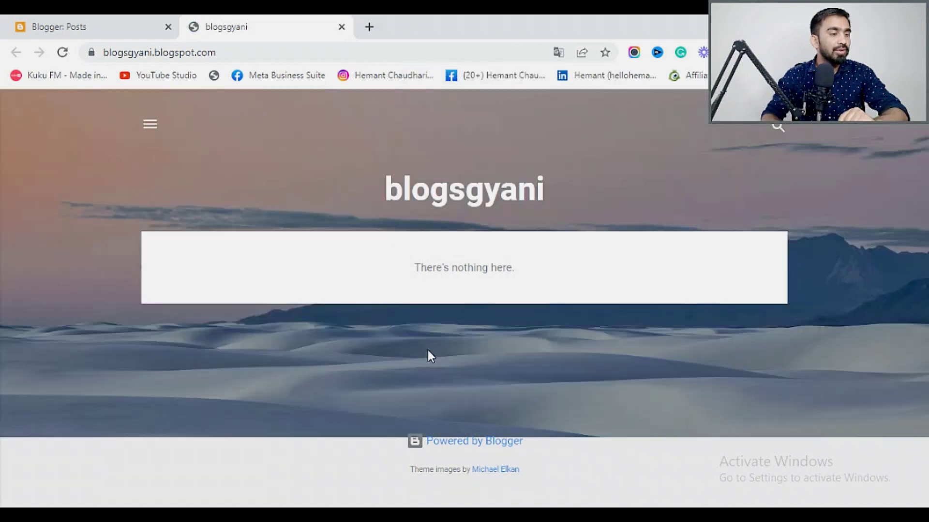
{"action": "left_click", "coordinate": [80, 17]}
Browse the theme gallery down to the Awesome Inc. family and its Icy variant.
{"action": "left_click", "coordinate": [62, 300]}
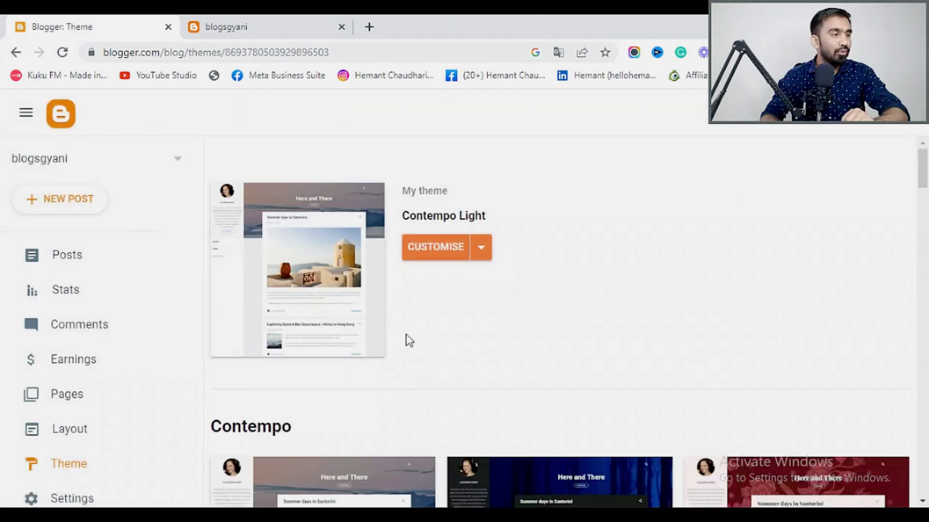
{"action": "scroll", "coordinate": [430, 349], "scroll_direction": "down", "scroll_amount": 7}
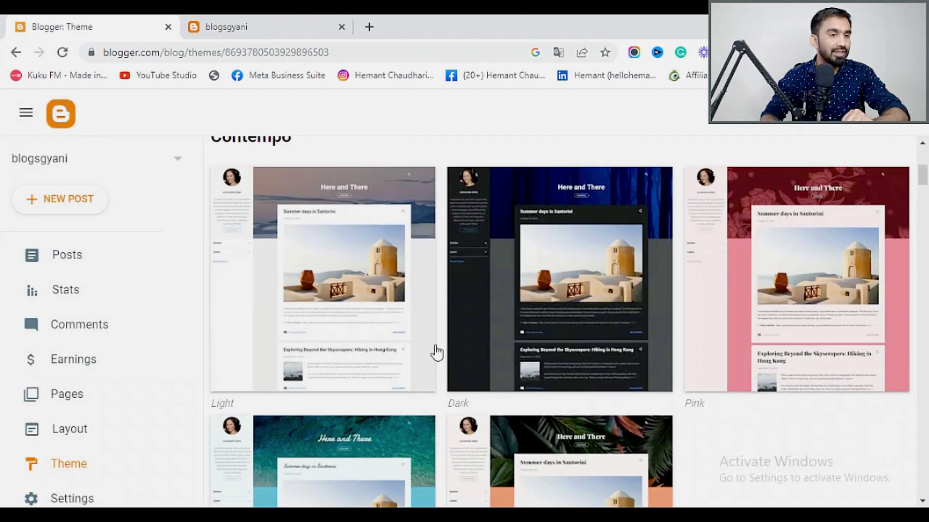
{"action": "scroll", "coordinate": [437, 353], "scroll_direction": "down", "scroll_amount": 10}
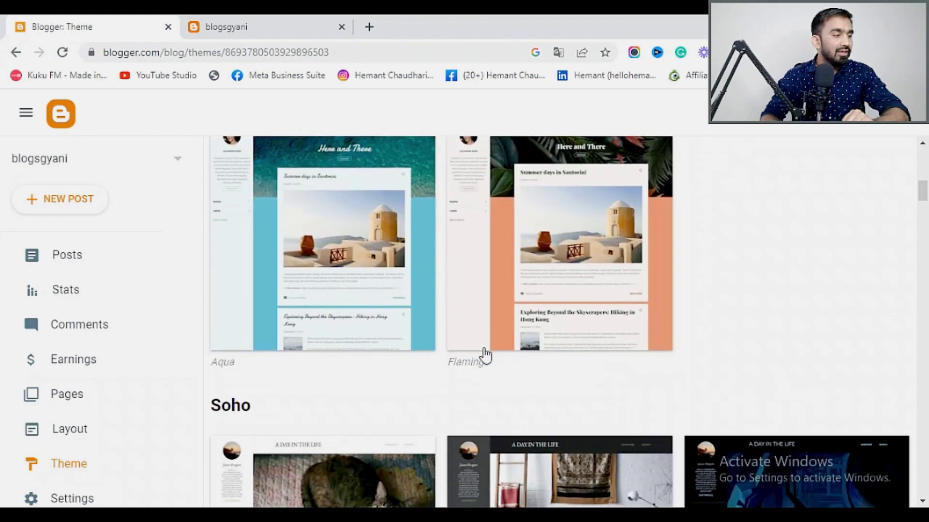
{"action": "scroll", "coordinate": [480, 357], "scroll_direction": "down", "scroll_amount": 10}
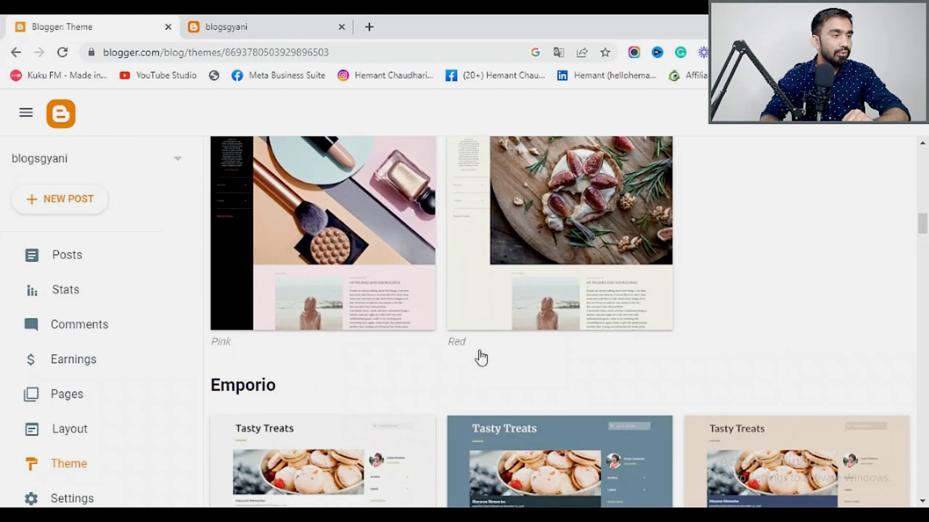
{"action": "scroll", "coordinate": [480, 357], "scroll_direction": "down", "scroll_amount": 10}
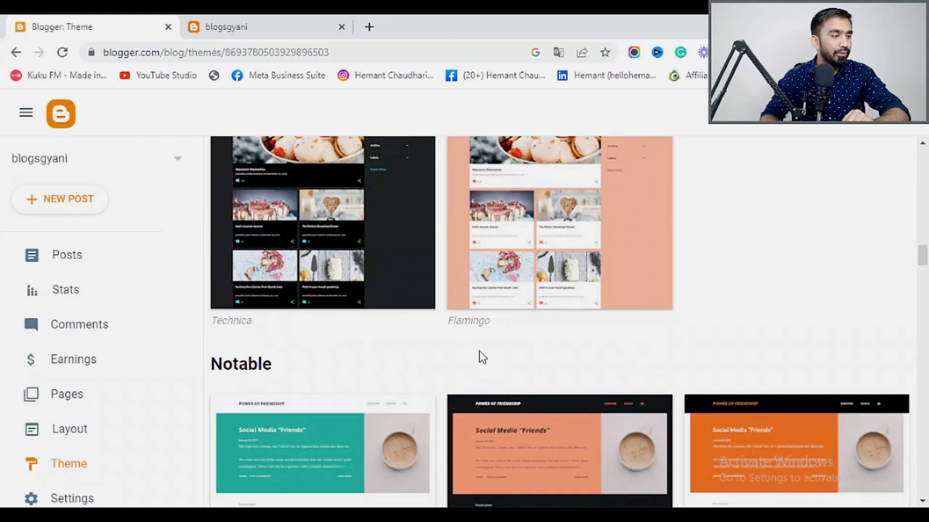
{"action": "scroll", "coordinate": [481, 358], "scroll_direction": "down", "scroll_amount": 10}
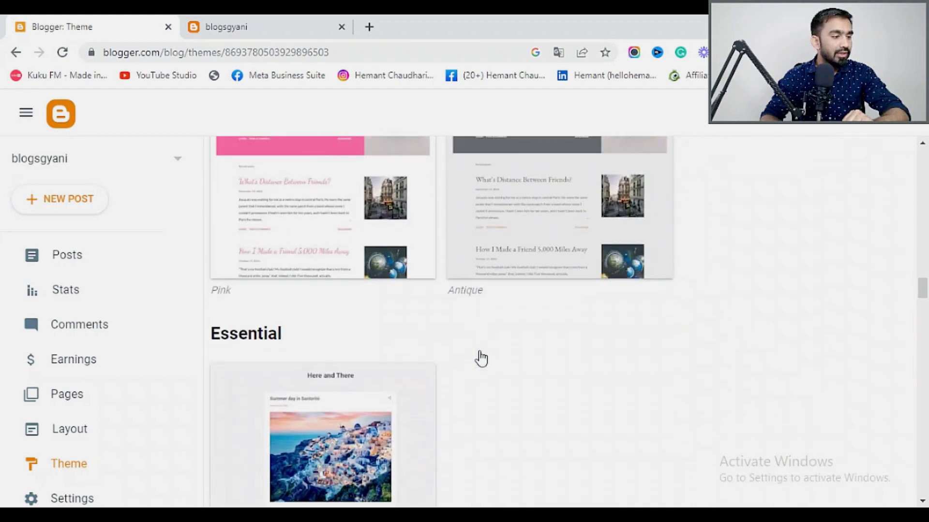
{"action": "scroll", "coordinate": [481, 358], "scroll_direction": "down", "scroll_amount": 6}
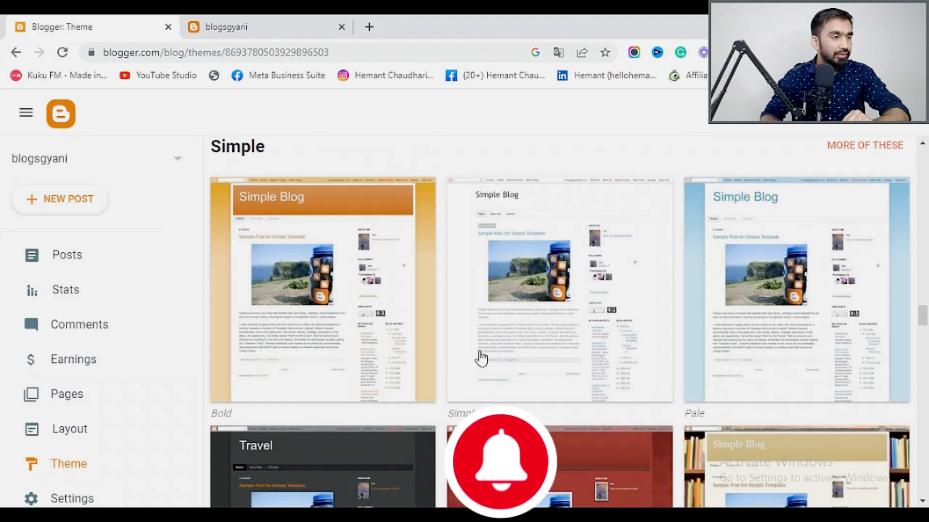
{"action": "scroll", "coordinate": [480, 357], "scroll_direction": "down", "scroll_amount": 4}
{"action": "scroll", "coordinate": [480, 358], "scroll_direction": "up", "scroll_amount": 3}
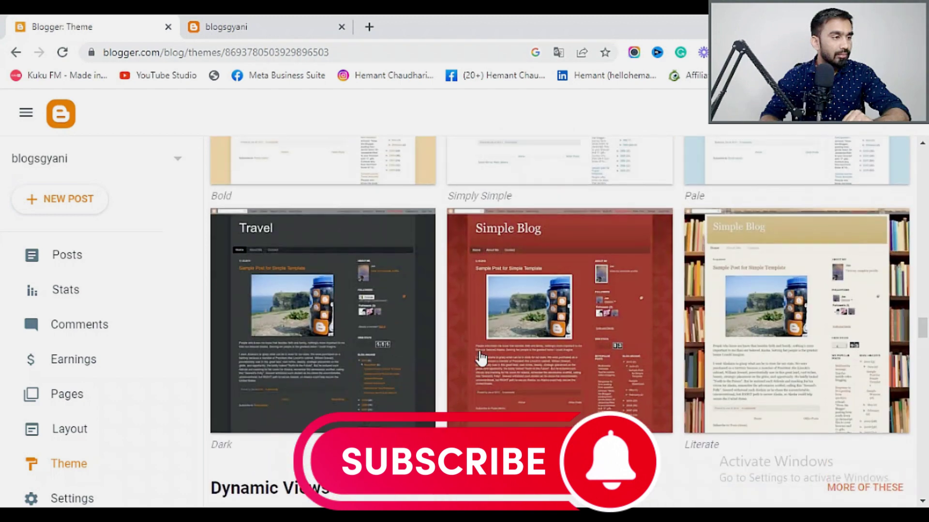
{"action": "scroll", "coordinate": [480, 358], "scroll_direction": "down", "scroll_amount": 5}
{"action": "scroll", "coordinate": [480, 358], "scroll_direction": "down", "scroll_amount": 10}
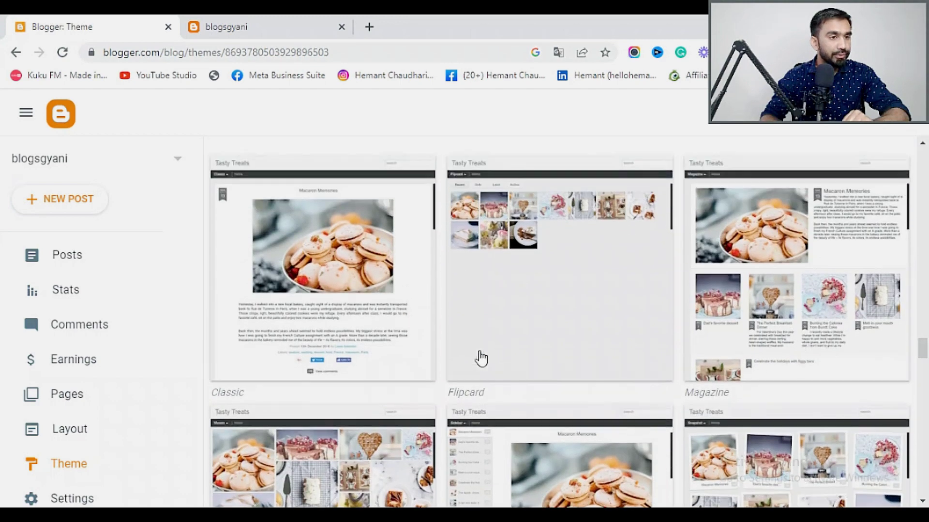
{"action": "scroll", "coordinate": [480, 358], "scroll_direction": "down", "scroll_amount": 3}
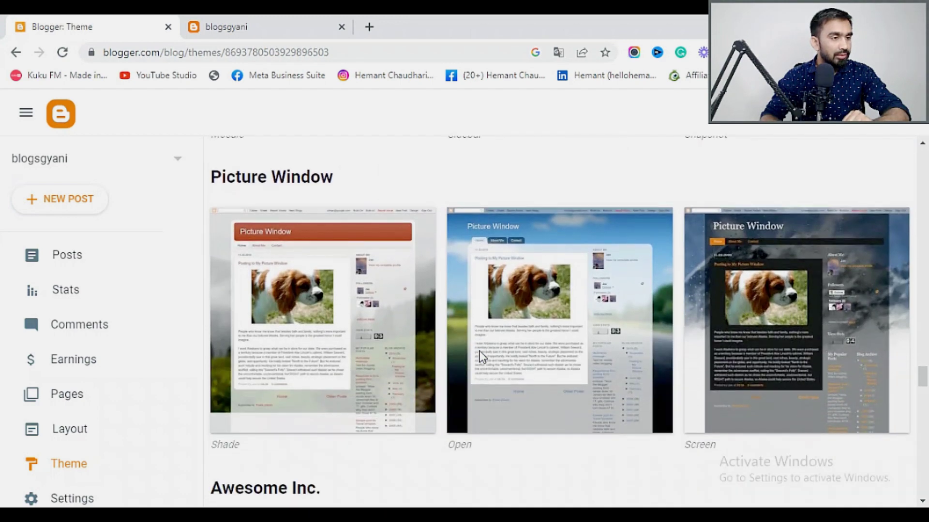
{"action": "scroll", "coordinate": [480, 358], "scroll_direction": "down", "scroll_amount": 5}
{"action": "scroll", "coordinate": [481, 358], "scroll_direction": "down", "scroll_amount": 1}
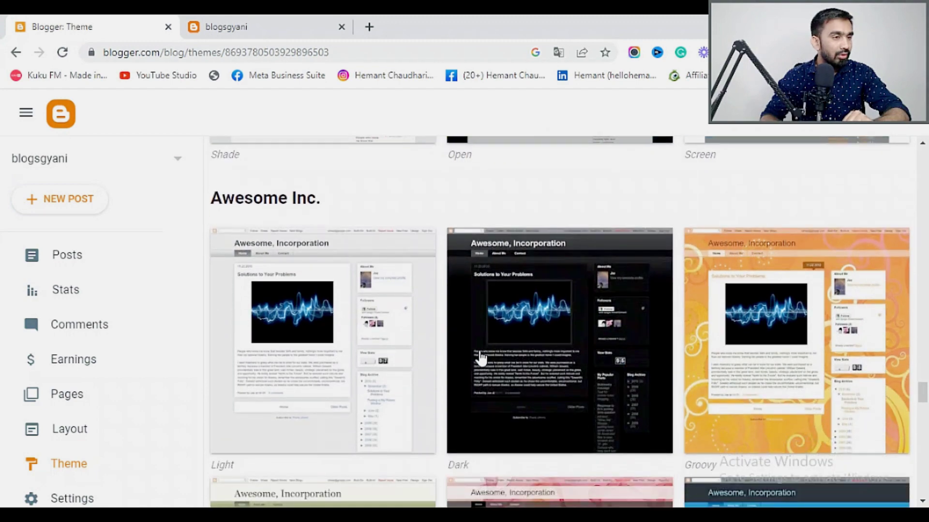
{"action": "scroll", "coordinate": [480, 358], "scroll_direction": "down", "scroll_amount": 6}
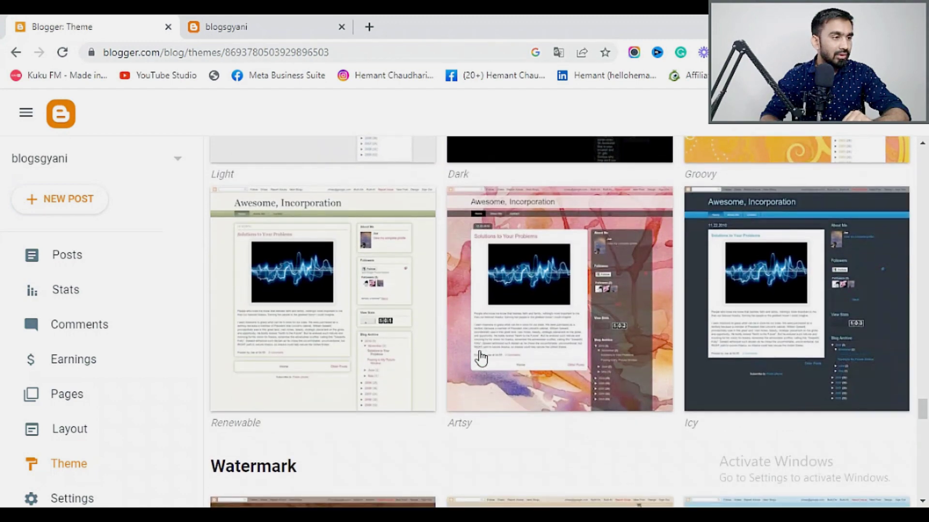
{"action": "scroll", "coordinate": [480, 358], "scroll_direction": "down", "scroll_amount": 5}
{"action": "scroll", "coordinate": [480, 358], "scroll_direction": "up", "scroll_amount": 2}
{"action": "scroll", "coordinate": [481, 358], "scroll_direction": "down", "scroll_amount": 20}
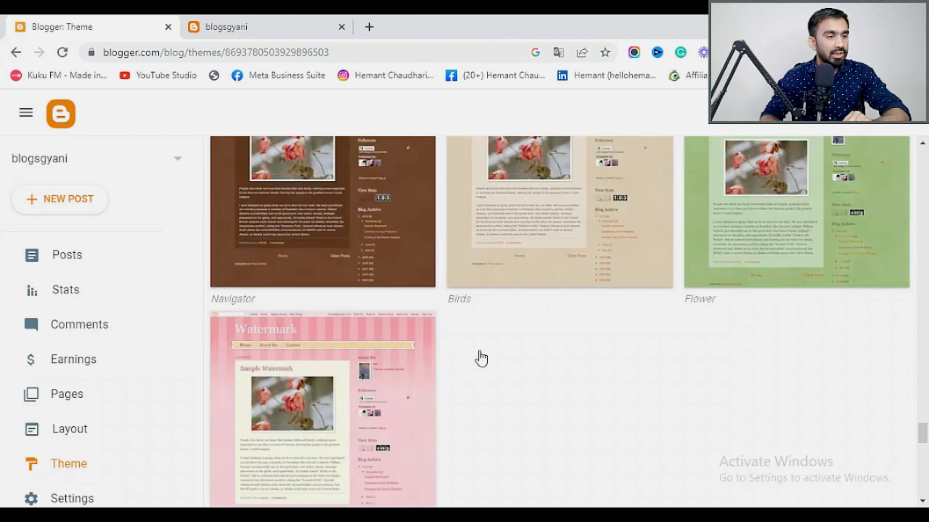
{"action": "scroll", "coordinate": [480, 358], "scroll_direction": "down", "scroll_amount": 8}
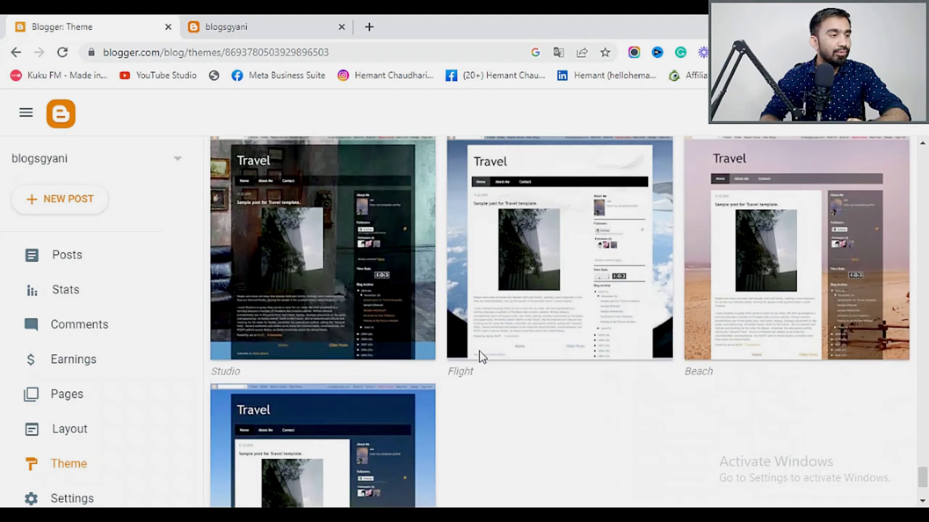
{"action": "scroll", "coordinate": [503, 359], "scroll_direction": "down", "scroll_amount": 2}
{"action": "scroll", "coordinate": [520, 359], "scroll_direction": "down", "scroll_amount": 1}
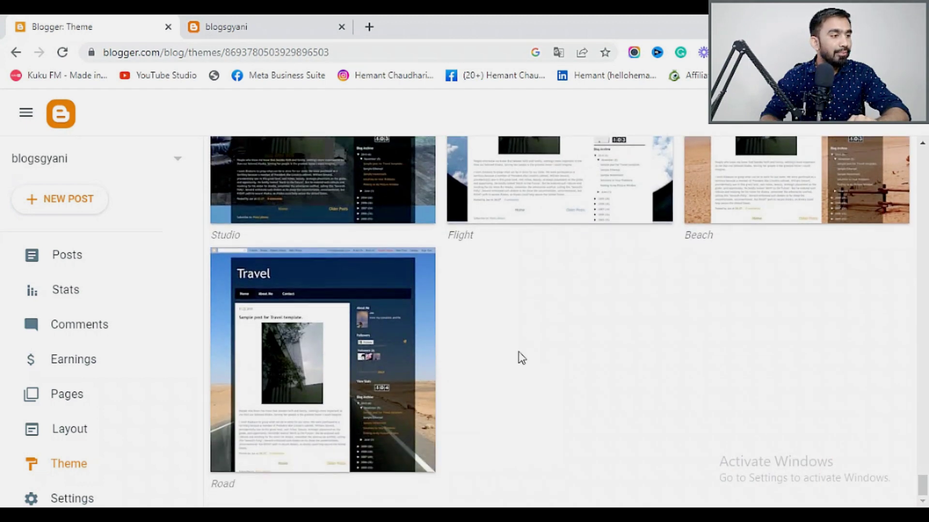
{"action": "scroll", "coordinate": [522, 358], "scroll_direction": "up", "scroll_amount": 20}
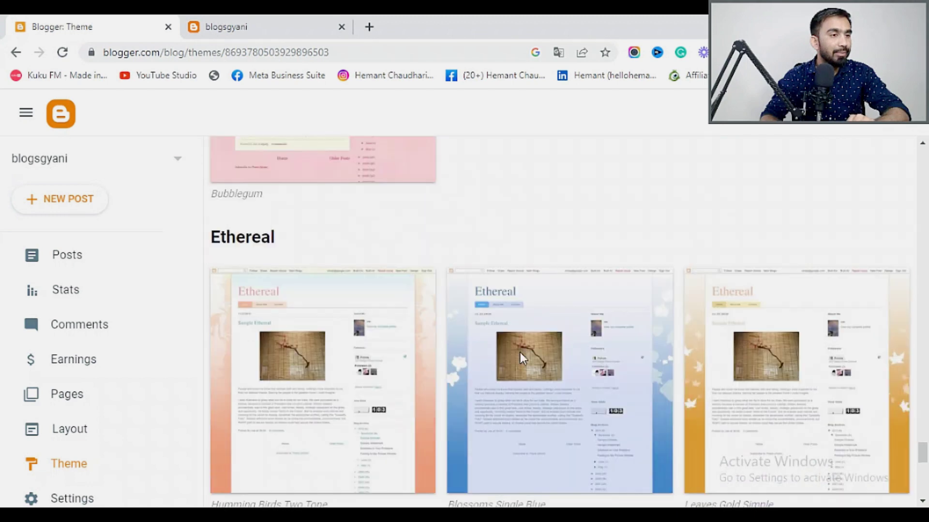
{"action": "scroll", "coordinate": [522, 359], "scroll_direction": "up", "scroll_amount": 10}
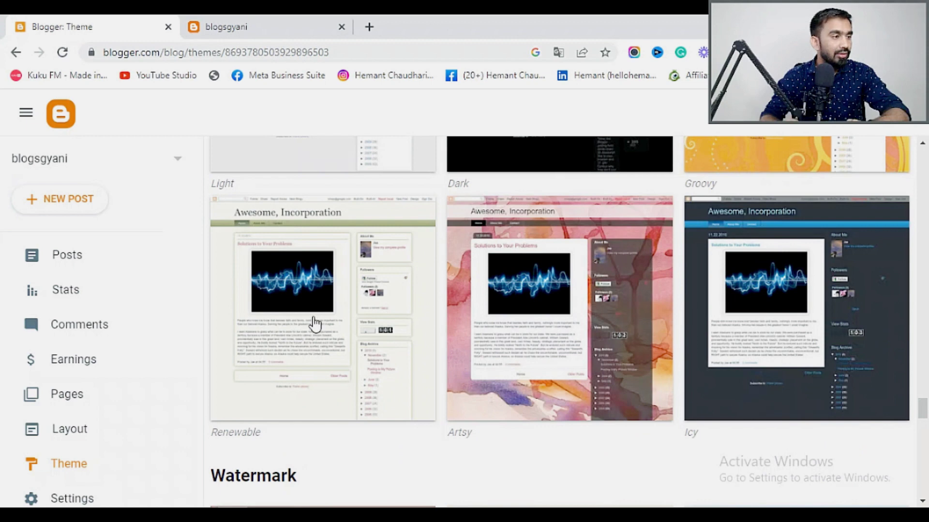
{"action": "scroll", "coordinate": [854, 342], "scroll_direction": "up", "scroll_amount": 7}
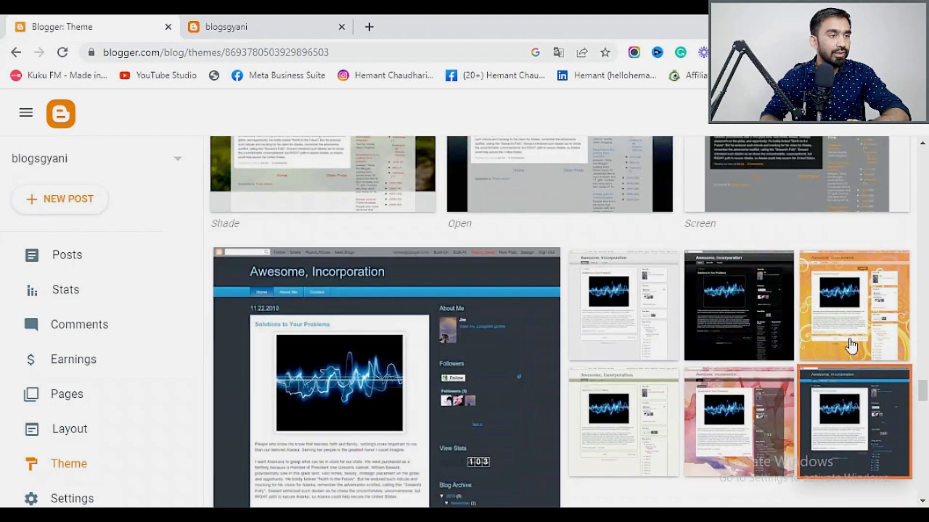
{"action": "scroll", "coordinate": [448, 362], "scroll_direction": "down", "scroll_amount": 8}
{"action": "scroll", "coordinate": [449, 361], "scroll_direction": "up", "scroll_amount": 5}
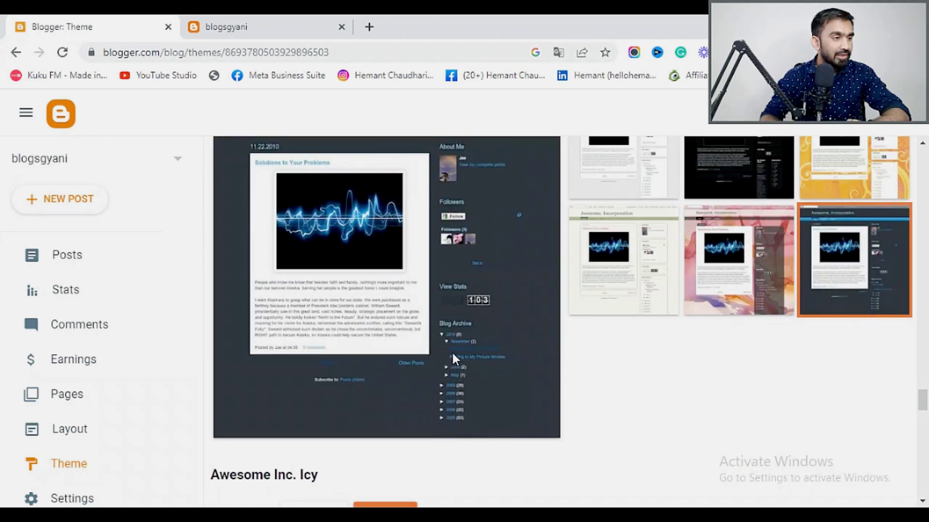
{"action": "scroll", "coordinate": [452, 350], "scroll_direction": "up", "scroll_amount": 3}
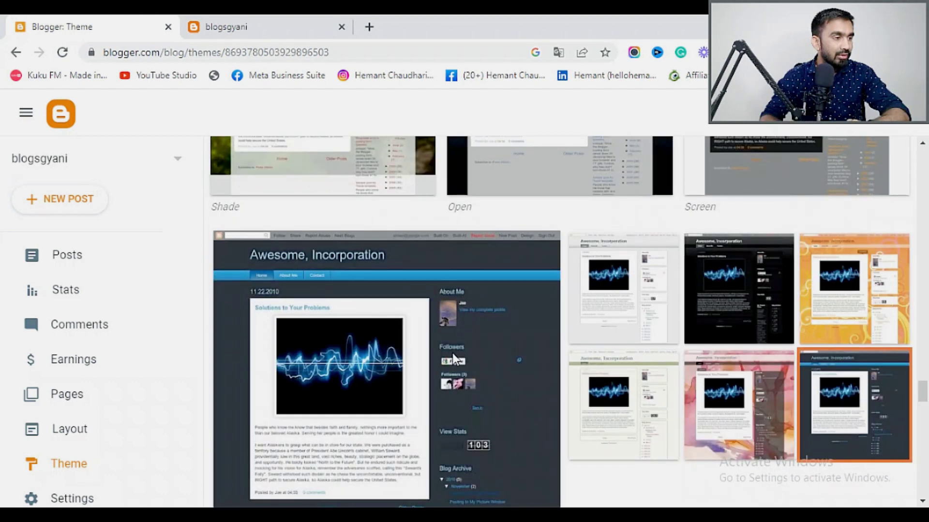
{"action": "scroll", "coordinate": [451, 353], "scroll_direction": "down", "scroll_amount": 3}
{"action": "scroll", "coordinate": [451, 350], "scroll_direction": "down", "scroll_amount": 3}
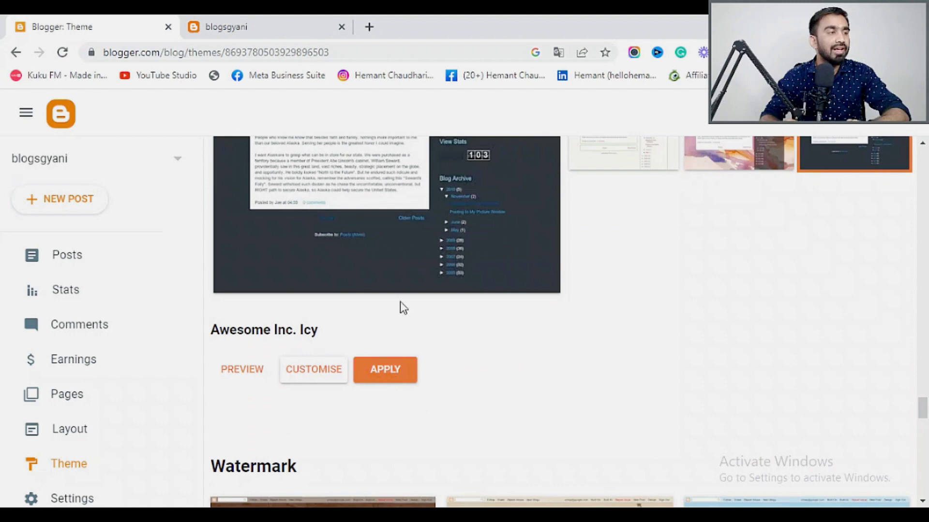
{"action": "scroll", "coordinate": [395, 270], "scroll_direction": "up", "scroll_amount": 3}
{"action": "scroll", "coordinate": [390, 289], "scroll_direction": "up", "scroll_amount": 3}
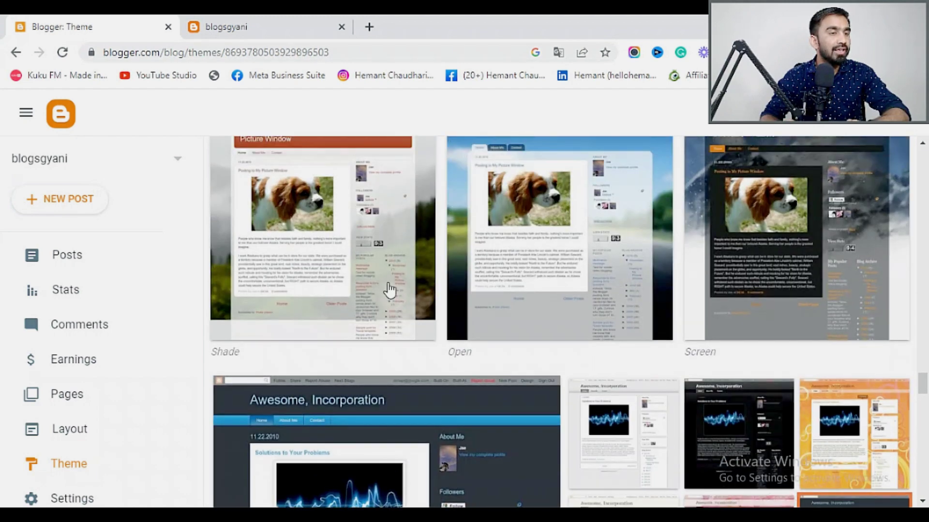
{"action": "scroll", "coordinate": [388, 289], "scroll_direction": "down", "scroll_amount": 6}
Apply the Awesome Inc. Icy theme, accepting the hidden-gadgets warning, and reload the live blog.
{"action": "left_click", "coordinate": [392, 376]}
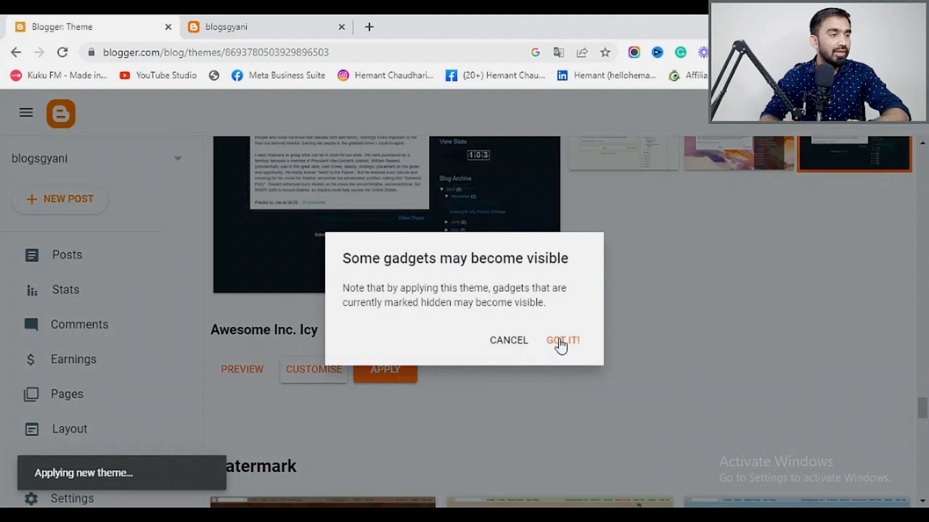
{"action": "left_click", "coordinate": [575, 349]}
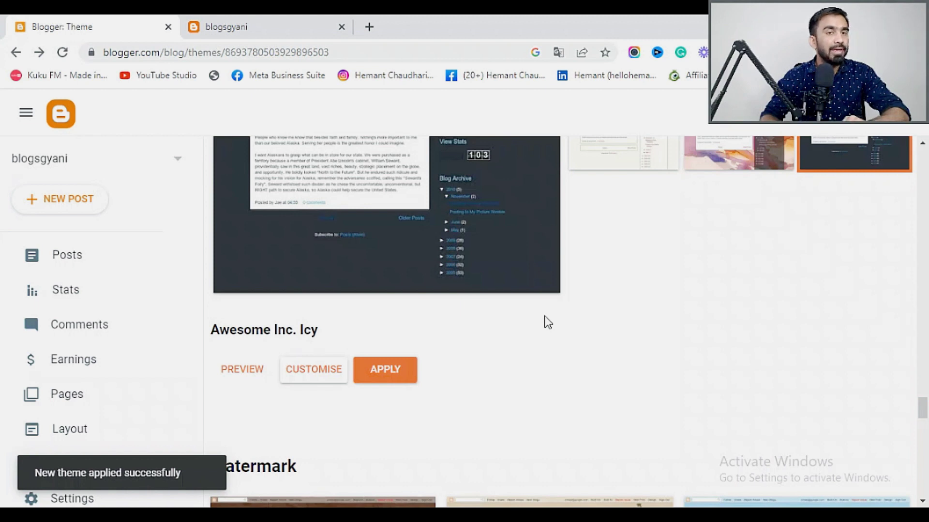
{"action": "left_click", "coordinate": [235, 29]}
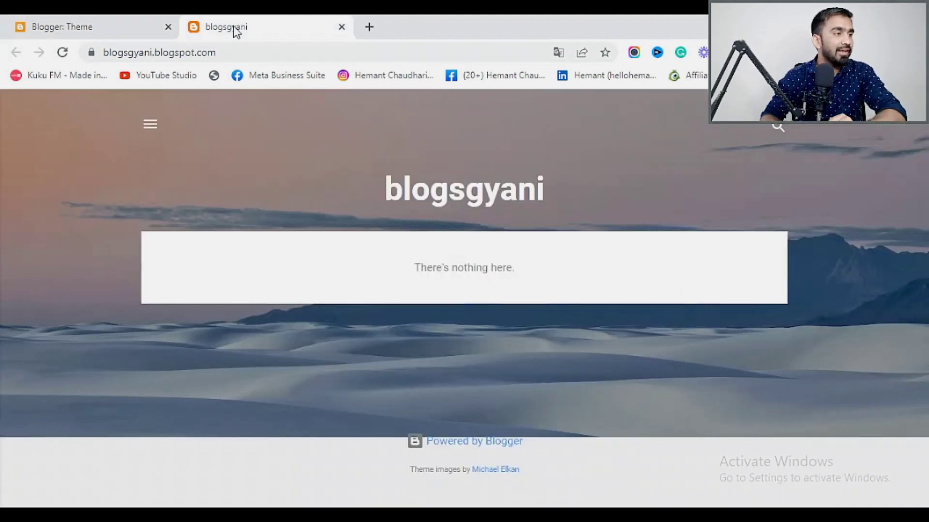
{"action": "left_click", "coordinate": [62, 53]}
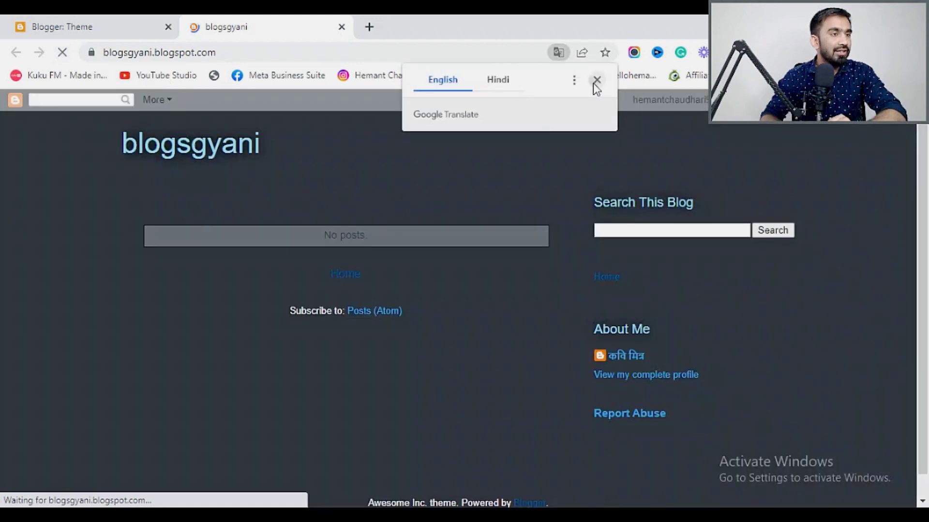
Check the live blog in its dark Icy theme and return to the Theme page.
{"action": "left_click", "coordinate": [596, 81]}
{"action": "scroll", "coordinate": [609, 339], "scroll_direction": "down", "scroll_amount": 1}
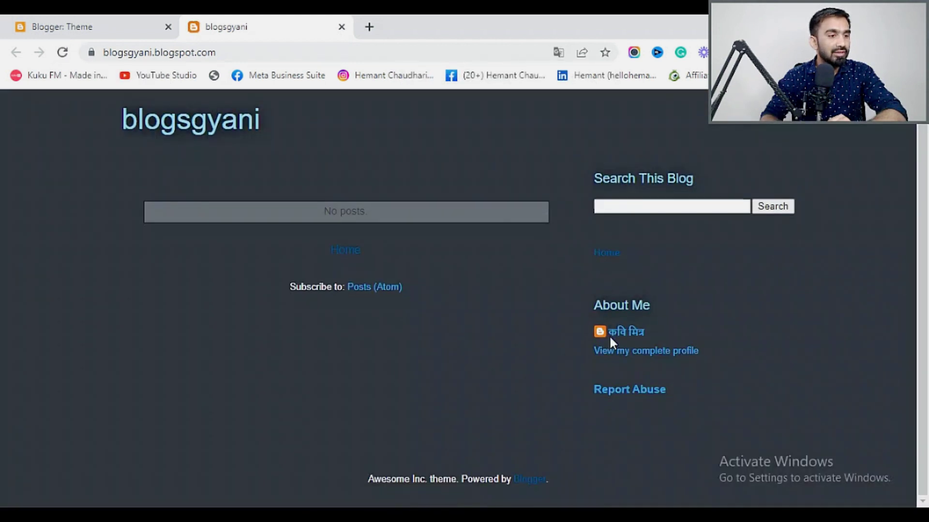
{"action": "scroll", "coordinate": [450, 372], "scroll_direction": "up", "scroll_amount": 1}
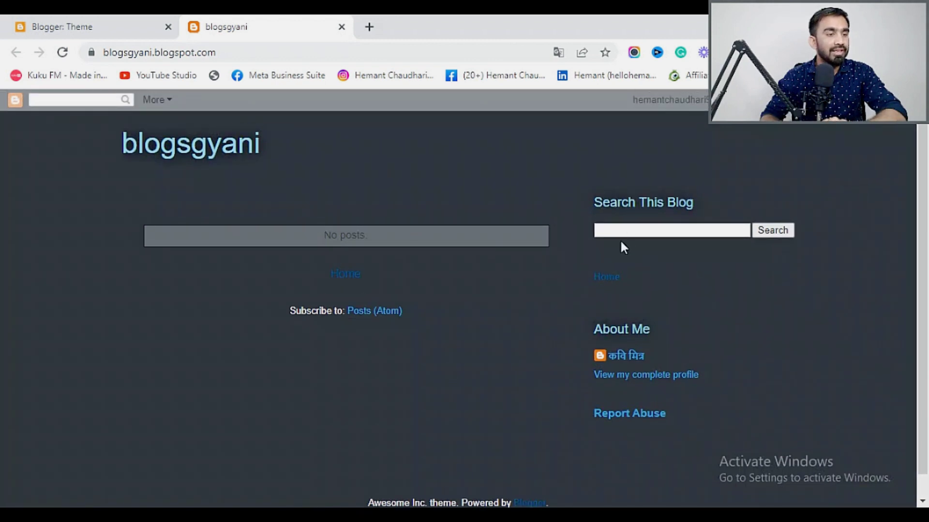
{"action": "scroll", "coordinate": [590, 261], "scroll_direction": "down", "scroll_amount": 1}
{"action": "scroll", "coordinate": [459, 358], "scroll_direction": "up", "scroll_amount": 1}
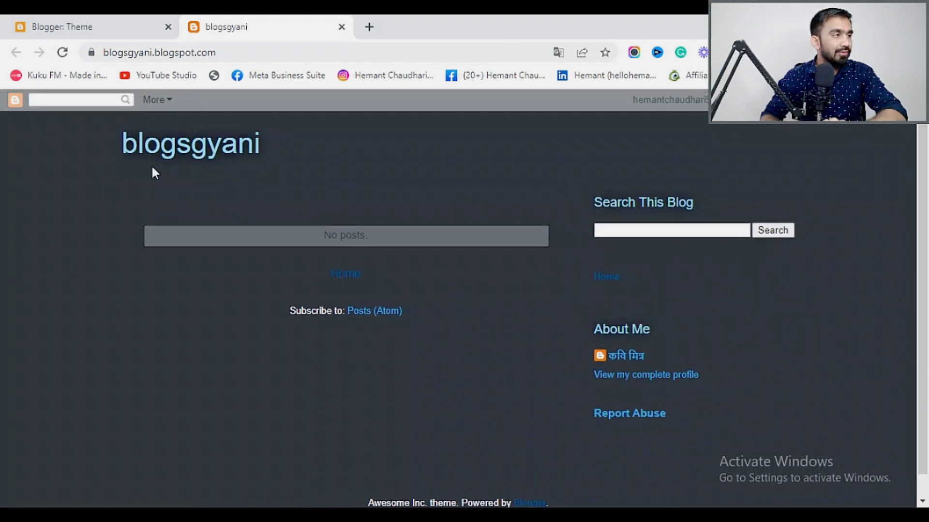
{"action": "left_click", "coordinate": [124, 27]}
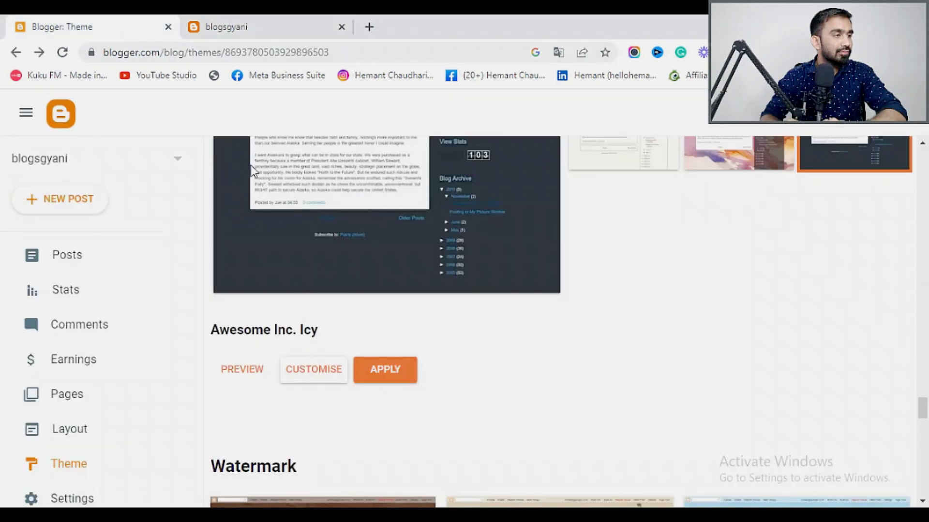
Confirm the Awesome Inc. Icy theme and go to the blog's Settings page.
{"action": "left_click", "coordinate": [385, 370]}
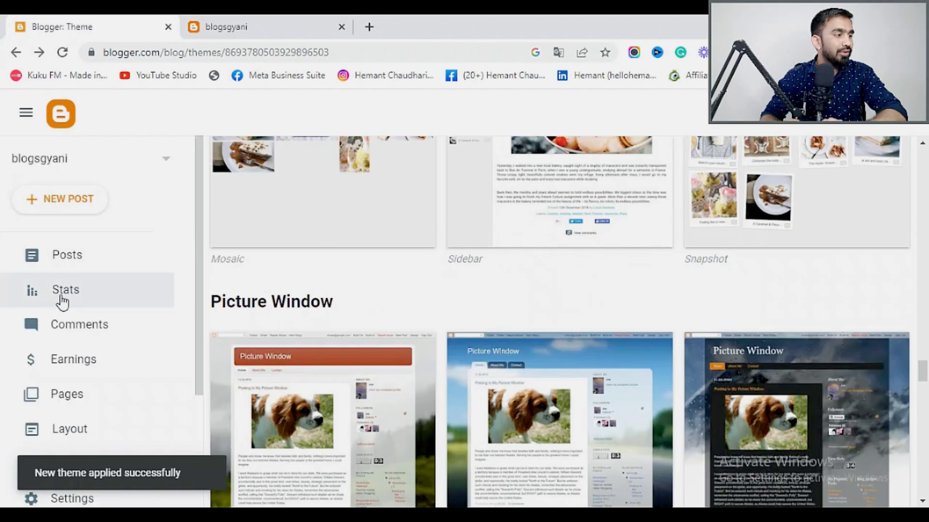
{"action": "left_click", "coordinate": [82, 258]}
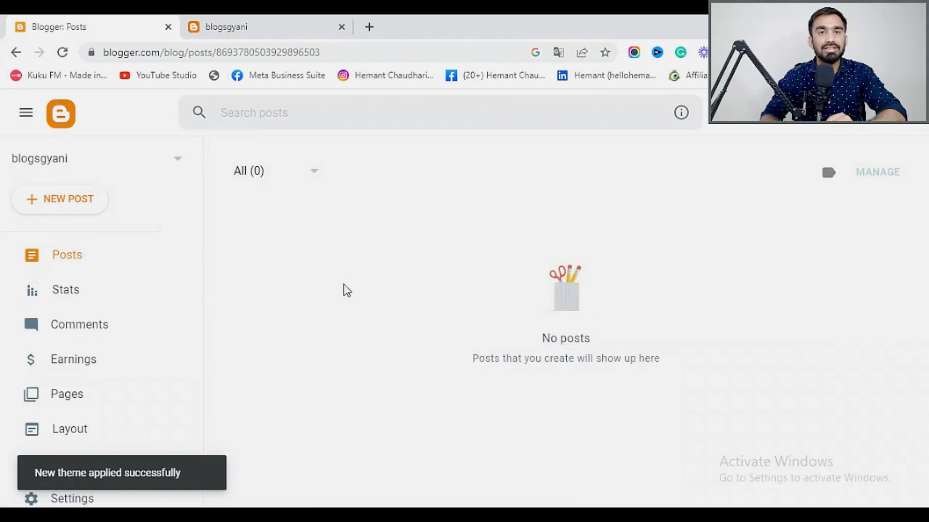
{"action": "scroll", "coordinate": [126, 362], "scroll_direction": "down", "scroll_amount": 3}
{"action": "scroll", "coordinate": [126, 341], "scroll_direction": "up", "scroll_amount": 3}
{"action": "scroll", "coordinate": [126, 342], "scroll_direction": "down", "scroll_amount": 3}
{"action": "left_click", "coordinate": [79, 338]}
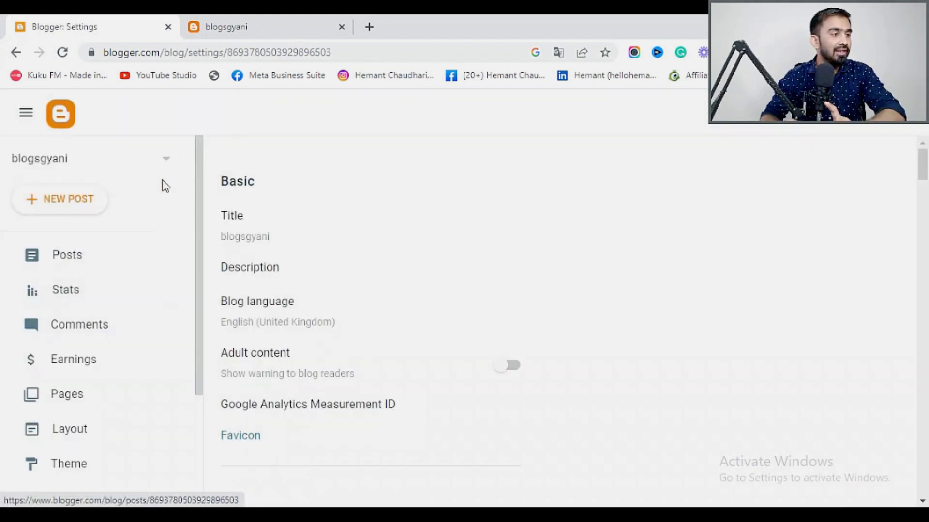
{"action": "scroll", "coordinate": [298, 302], "scroll_direction": "down", "scroll_amount": 2}
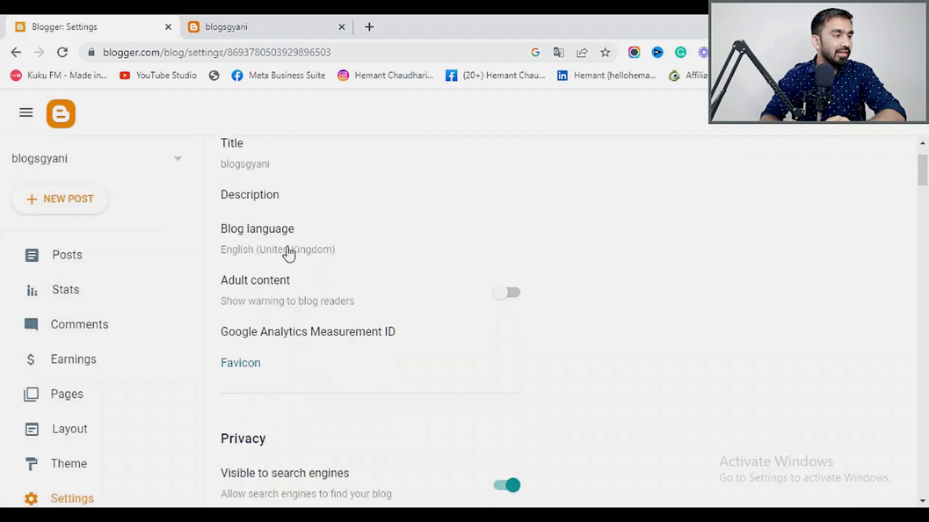
Type the description 'Blogsgyani is the Blog Website for Freshers & Beginners Guidance about Creating Blogs and Earning Money through Blogs'.
{"action": "left_click", "coordinate": [252, 195]}
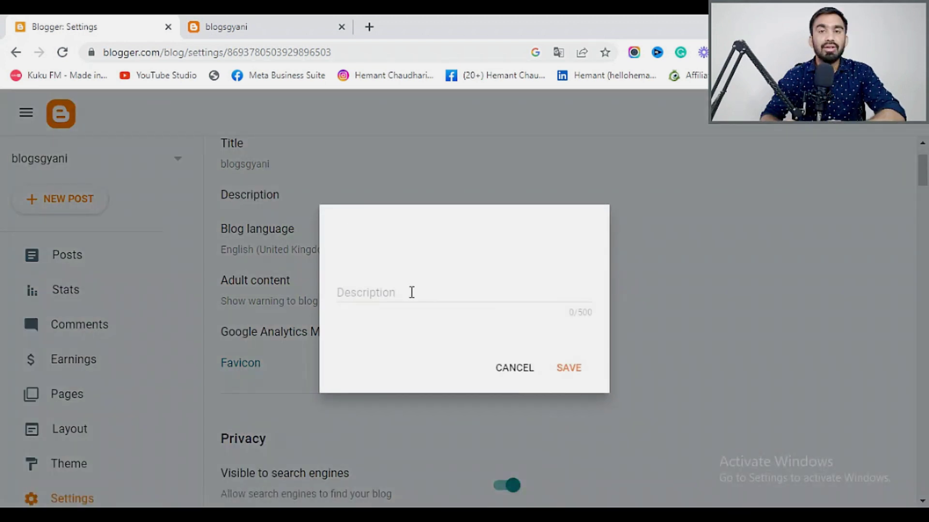
{"action": "left_click", "coordinate": [412, 292]}
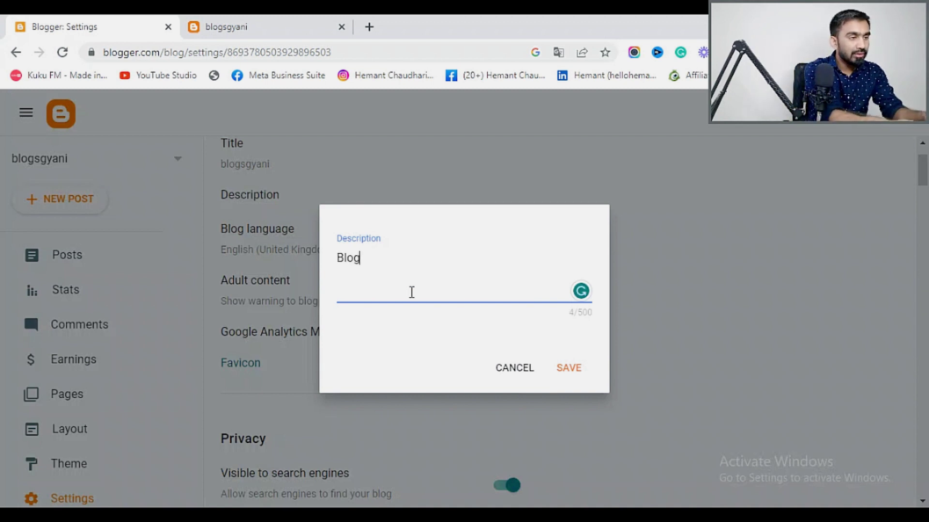
{"action": "type", "text": "Blogsgyani is the"}
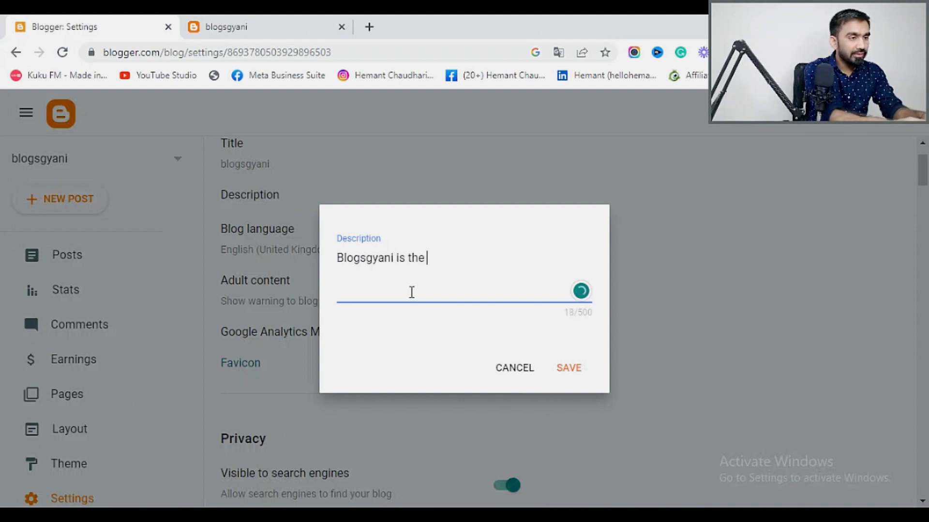
{"action": "type", "text": " Blog Website for"}
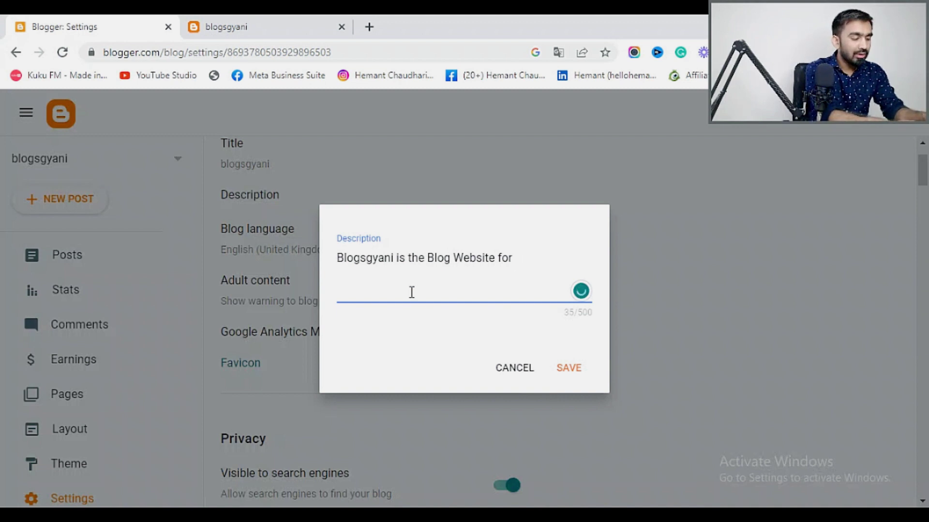
{"action": "type", "text": "Freshers"}
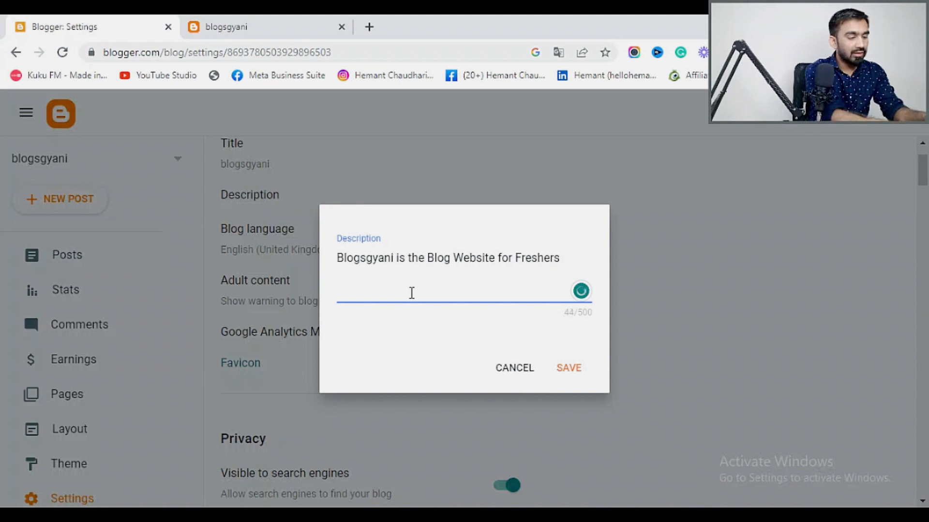
{"action": "type", "text": " & Beggu"}
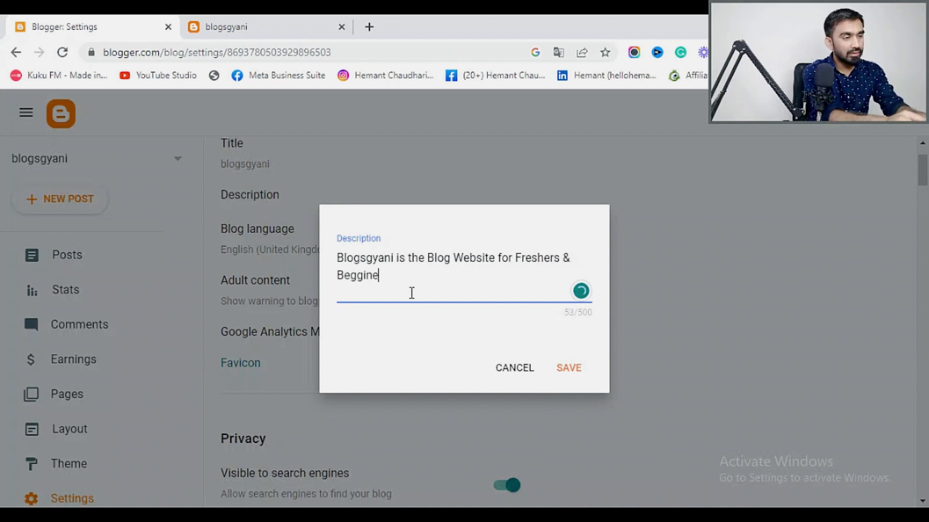
{"action": "type", "text": "ners Guiden"}
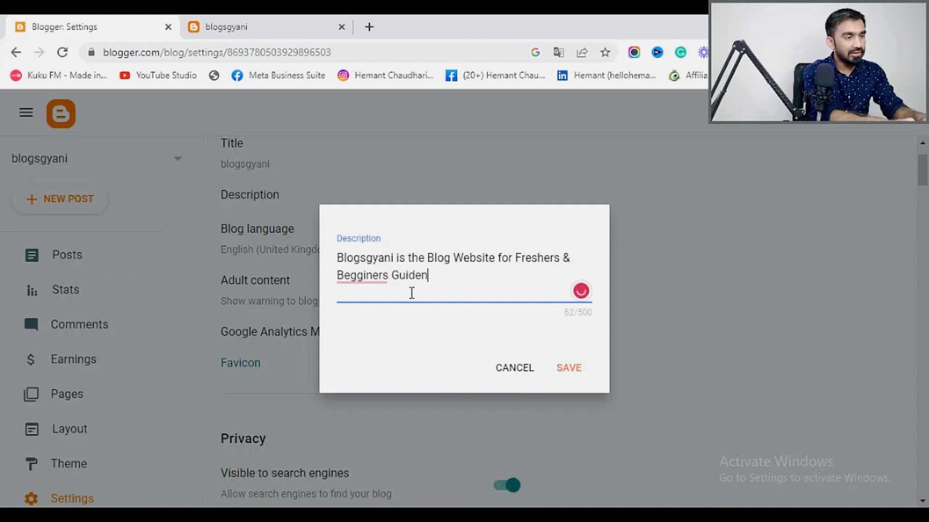
{"action": "type", "text": "ce about Creating Blogs and"}
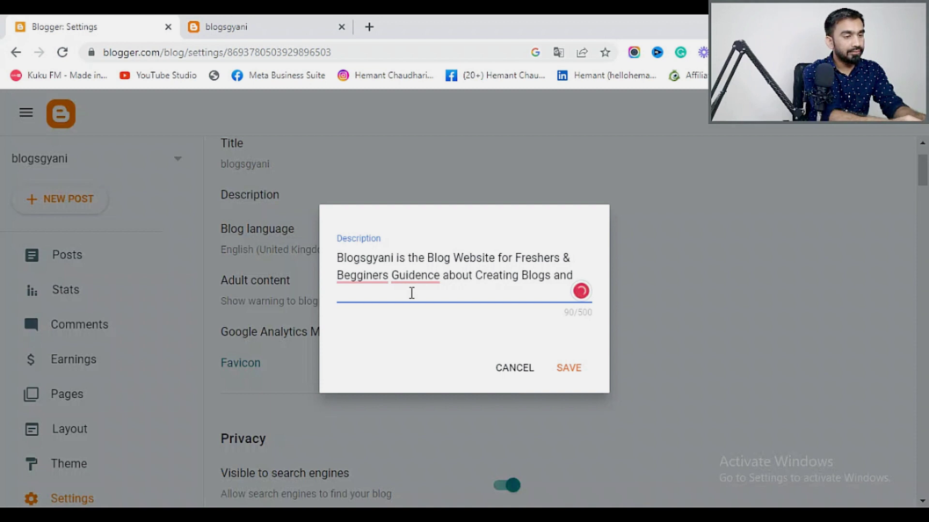
{"action": "type", "text": "Ear"}
{"action": "type", "text": "ning Money"}
{"action": "type", "text": " thgr"}
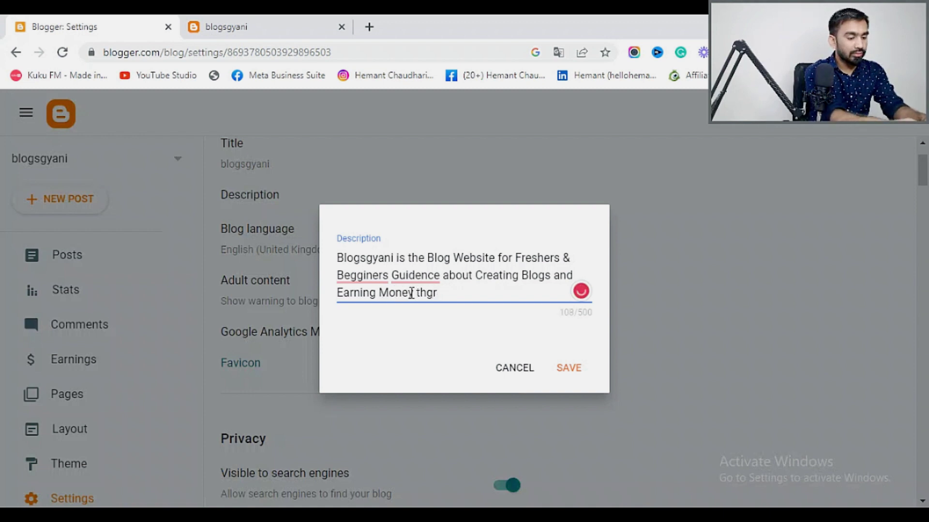
{"action": "type", "text": "ough Blogs |"}
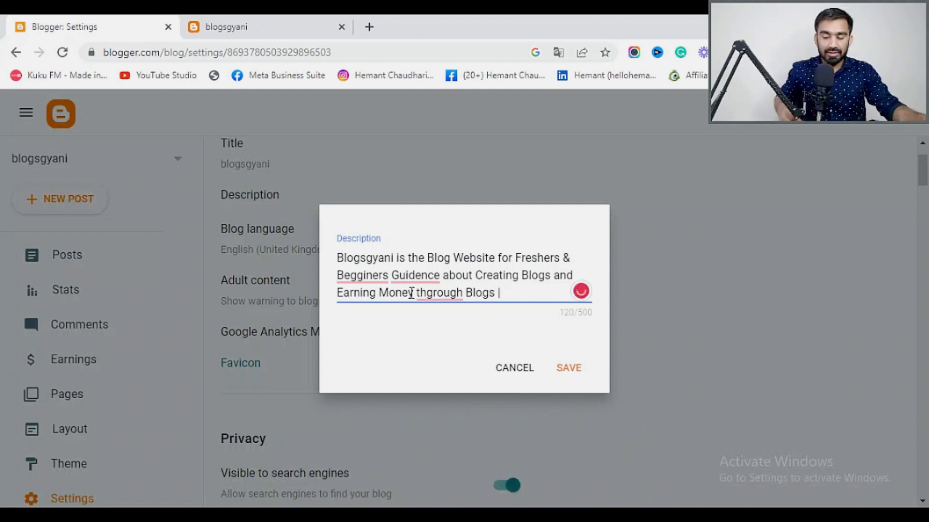
Correct Beginners, Guidance and through in the description, then save it.
{"action": "left_click", "coordinate": [377, 278]}
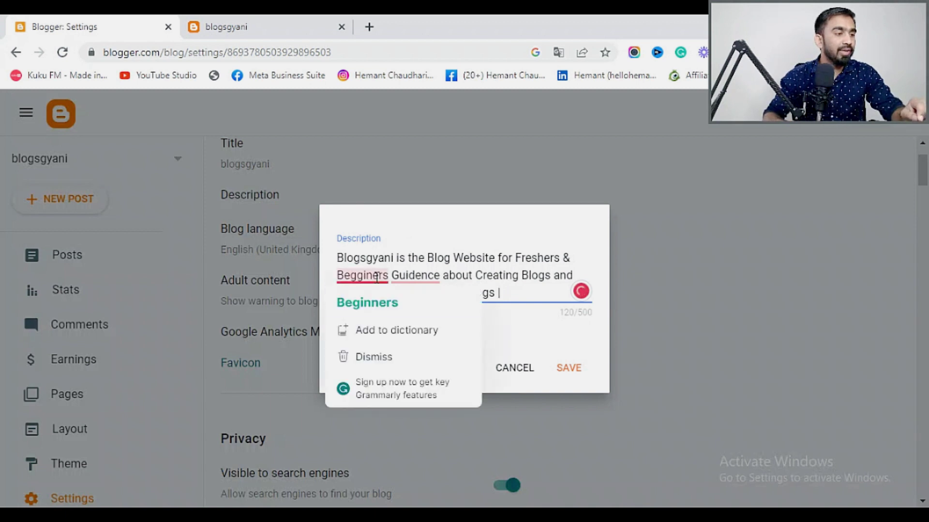
{"action": "left_click", "coordinate": [382, 302]}
{"action": "mouse_move", "coordinate": [417, 290]}
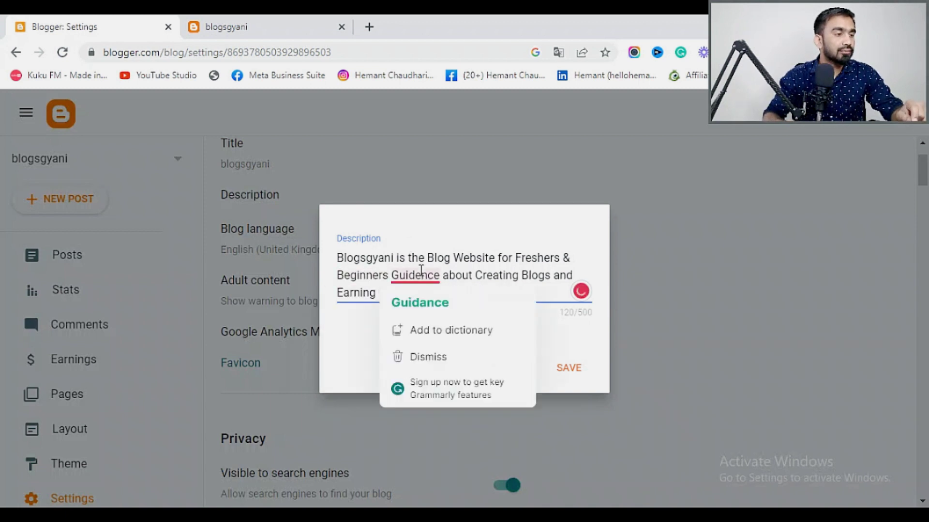
{"action": "left_click", "coordinate": [424, 308]}
{"action": "mouse_move", "coordinate": [450, 293]}
{"action": "left_click", "coordinate": [450, 320]}
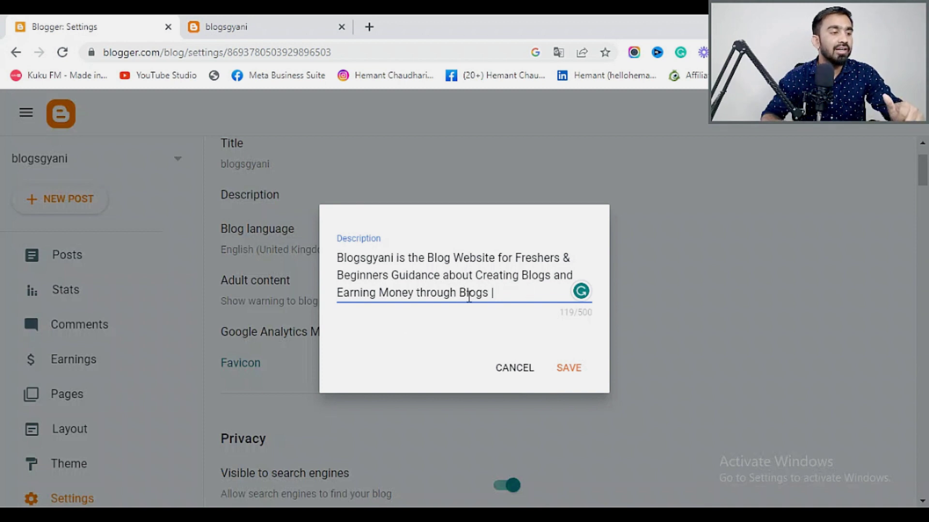
{"action": "left_click", "coordinate": [576, 372]}
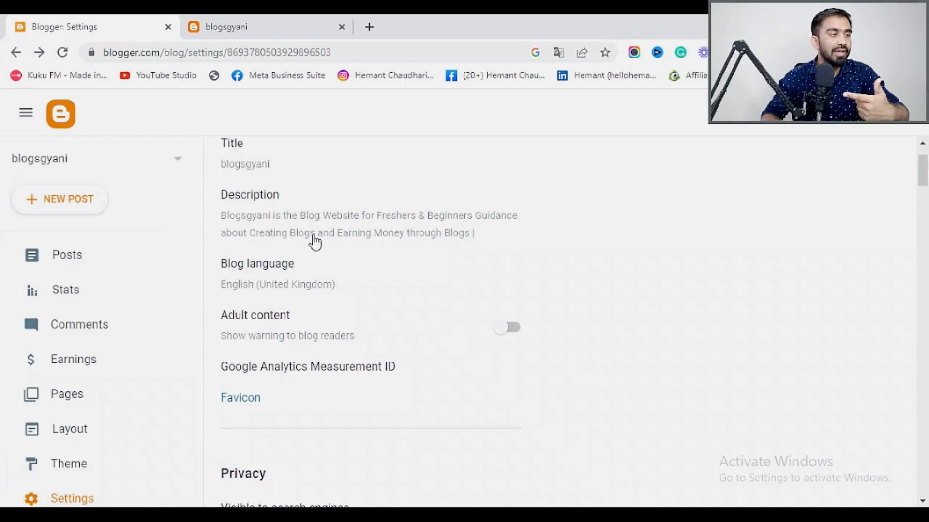
{"action": "scroll", "coordinate": [266, 243], "scroll_direction": "up", "scroll_amount": 2}
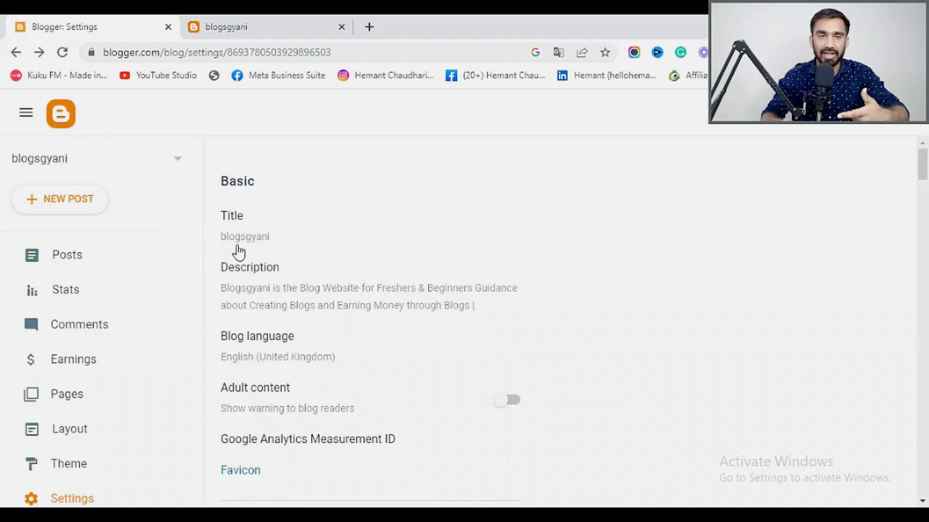
{"action": "scroll", "coordinate": [239, 251], "scroll_direction": "down", "scroll_amount": 4}
{"action": "scroll", "coordinate": [274, 207], "scroll_direction": "up", "scroll_amount": 3}
Review the blog language options and keep English (United Kingdom) saved.
{"action": "left_click", "coordinate": [272, 269]}
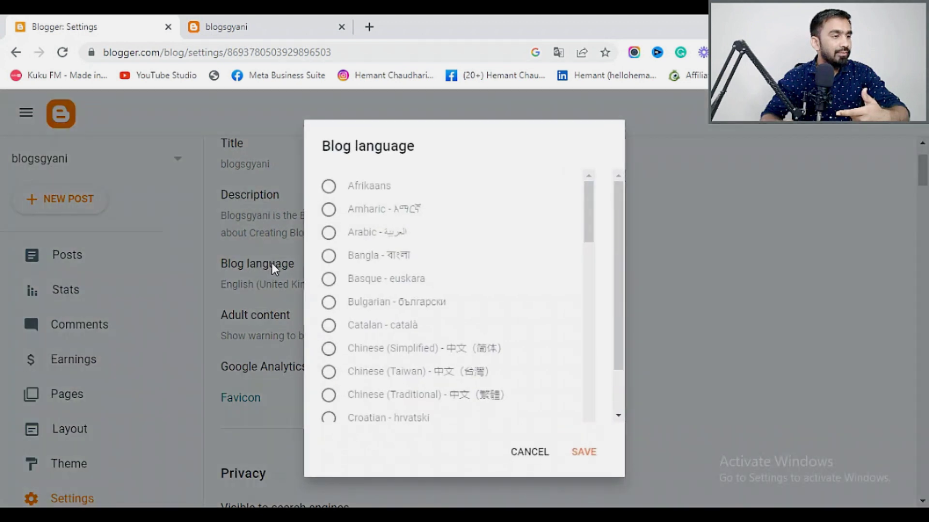
{"action": "scroll", "coordinate": [331, 321], "scroll_direction": "down", "scroll_amount": 5}
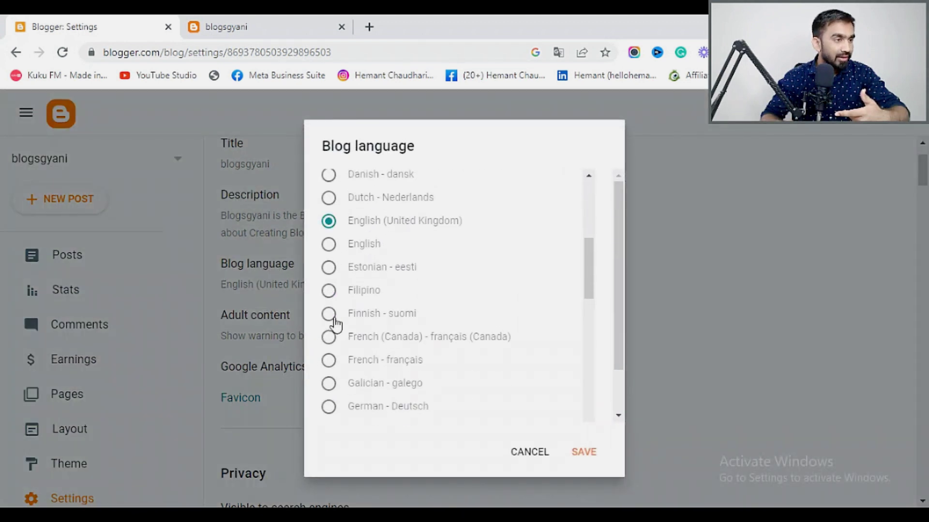
{"action": "scroll", "coordinate": [353, 234], "scroll_direction": "down", "scroll_amount": 6}
{"action": "scroll", "coordinate": [348, 286], "scroll_direction": "down", "scroll_amount": 4}
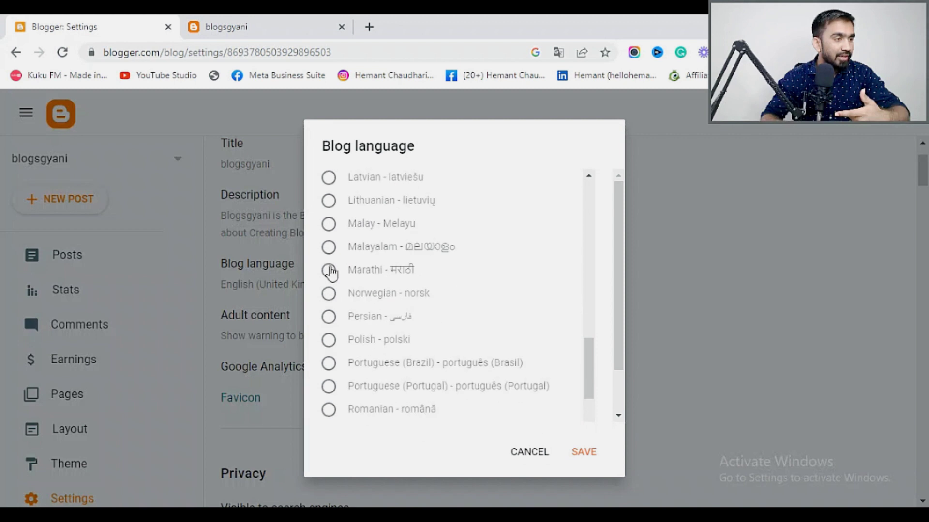
{"action": "scroll", "coordinate": [329, 279], "scroll_direction": "up", "scroll_amount": 4}
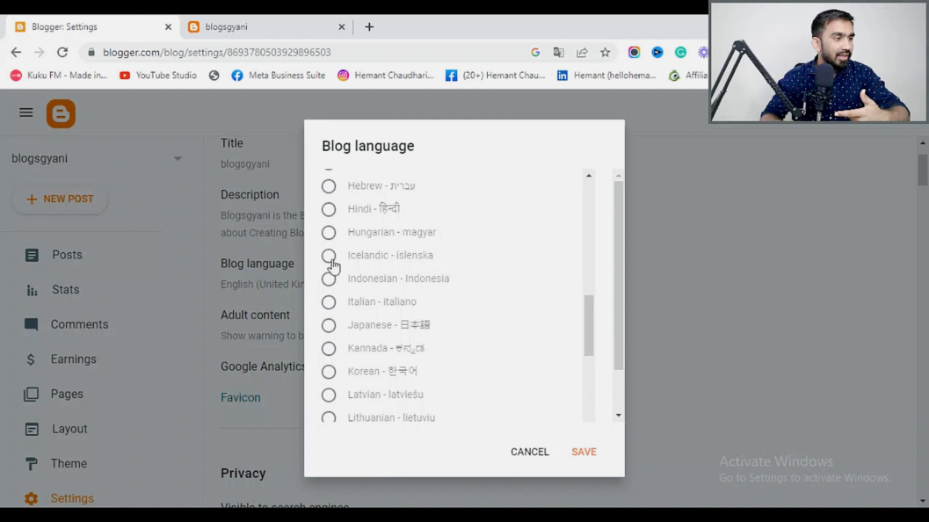
{"action": "scroll", "coordinate": [332, 265], "scroll_direction": "up", "scroll_amount": 3}
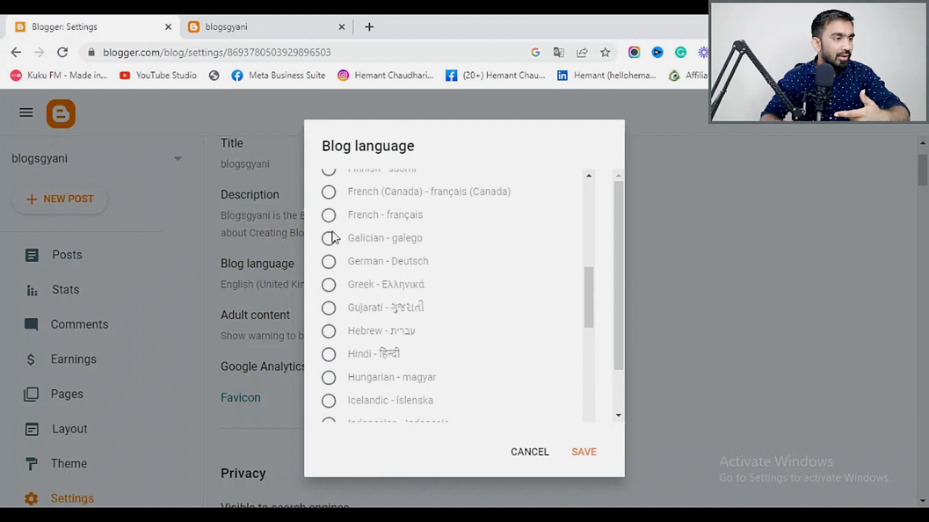
{"action": "scroll", "coordinate": [332, 231], "scroll_direction": "down", "scroll_amount": 12}
{"action": "scroll", "coordinate": [332, 231], "scroll_direction": "down", "scroll_amount": 3}
{"action": "scroll", "coordinate": [333, 239], "scroll_direction": "up", "scroll_amount": 10}
{"action": "scroll", "coordinate": [333, 246], "scroll_direction": "up", "scroll_amount": 5}
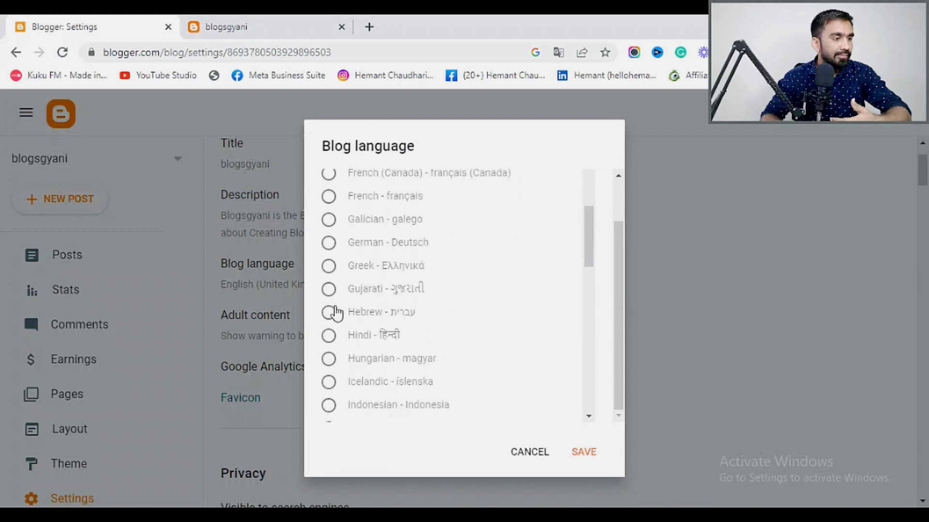
{"action": "scroll", "coordinate": [335, 308], "scroll_direction": "up", "scroll_amount": 5}
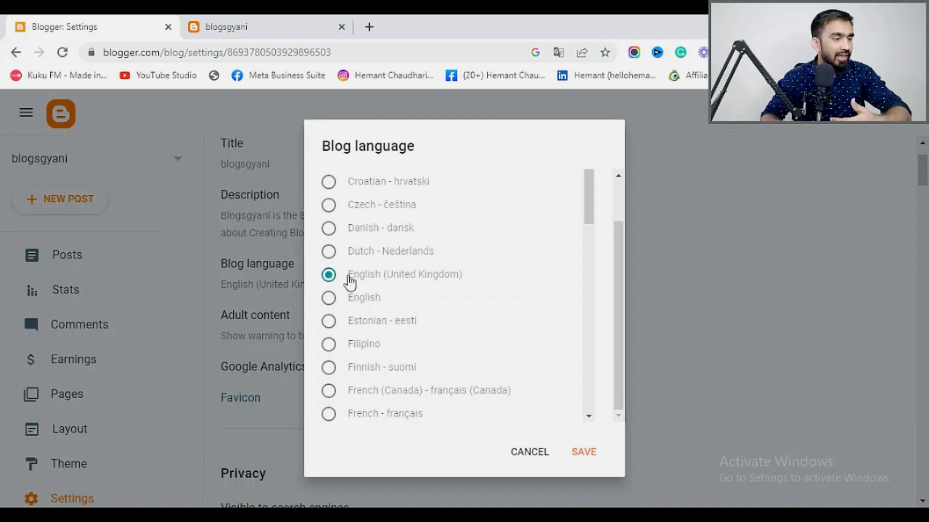
{"action": "left_click", "coordinate": [587, 459]}
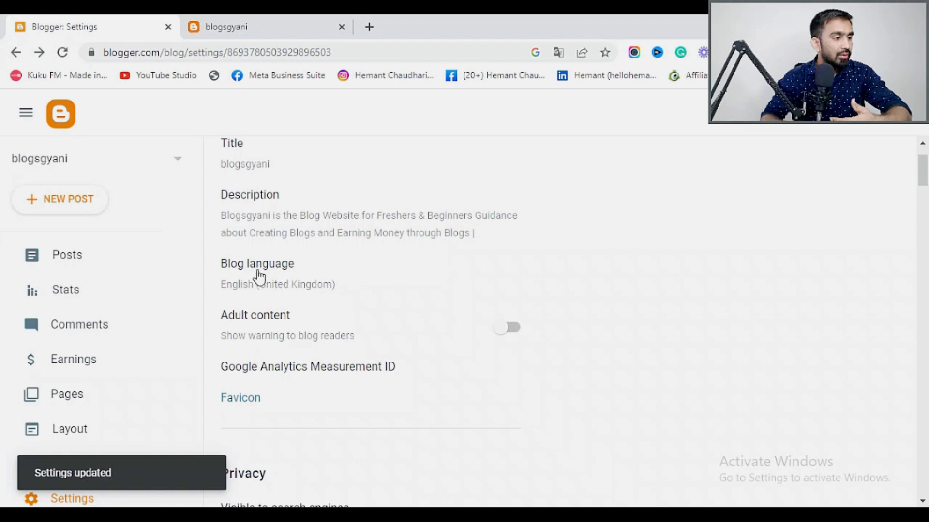
Toggle the Adult content warning on and then back off.
{"action": "scroll", "coordinate": [286, 276], "scroll_direction": "down", "scroll_amount": 3}
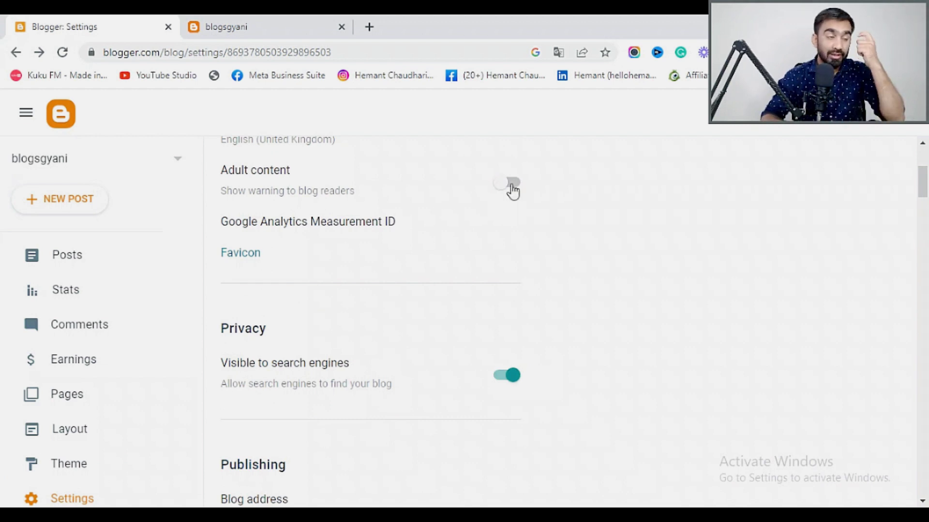
{"action": "left_click", "coordinate": [512, 188]}
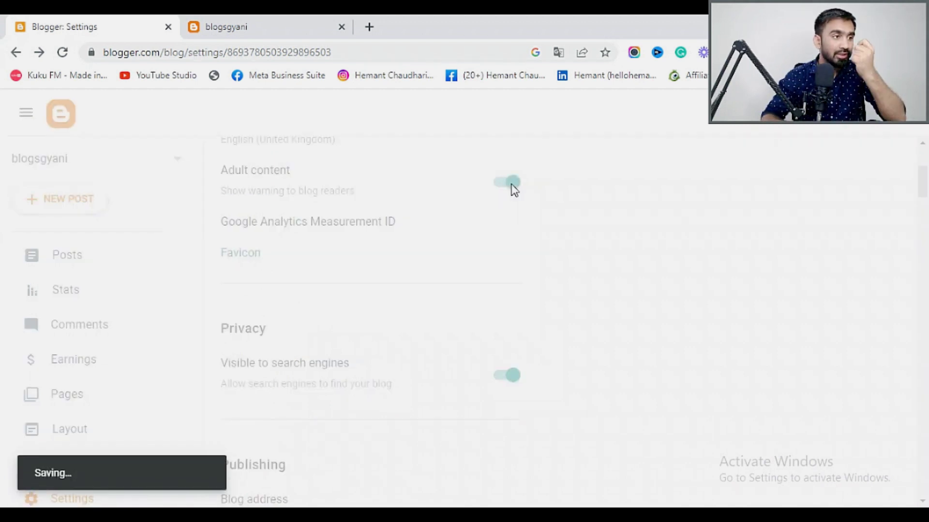
{"action": "left_click", "coordinate": [512, 189]}
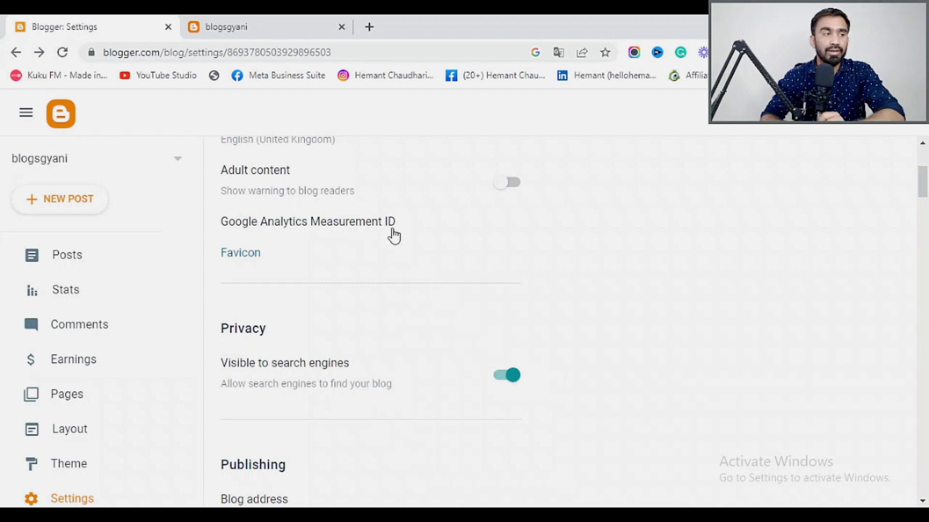
Open the Configure Favicon page from the blog settings in a new tab.
{"action": "left_click", "coordinate": [249, 262]}
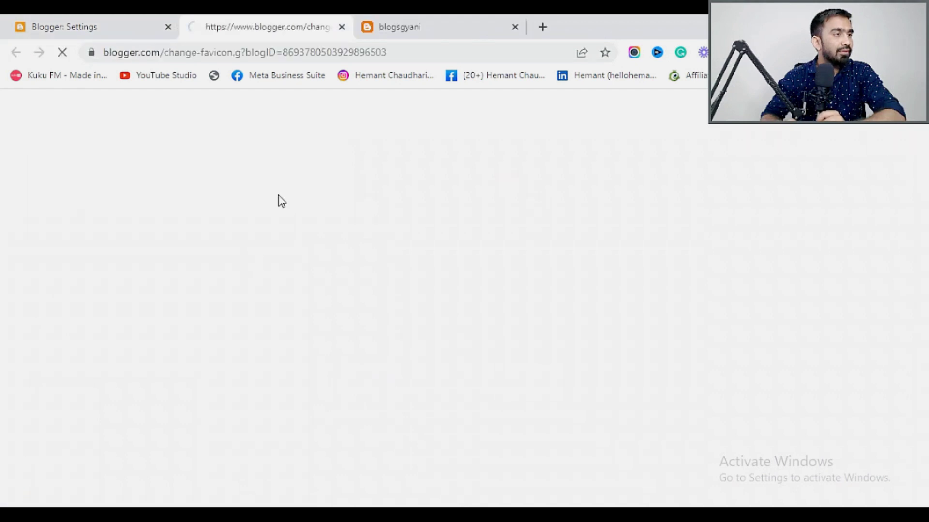
{"action": "mouse_move", "coordinate": [365, 30]}
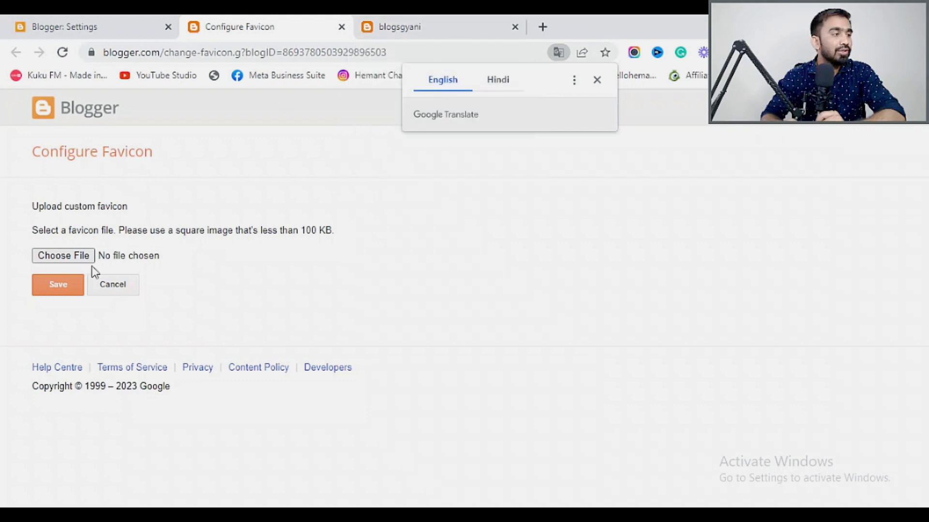
{"action": "left_click", "coordinate": [90, 28]}
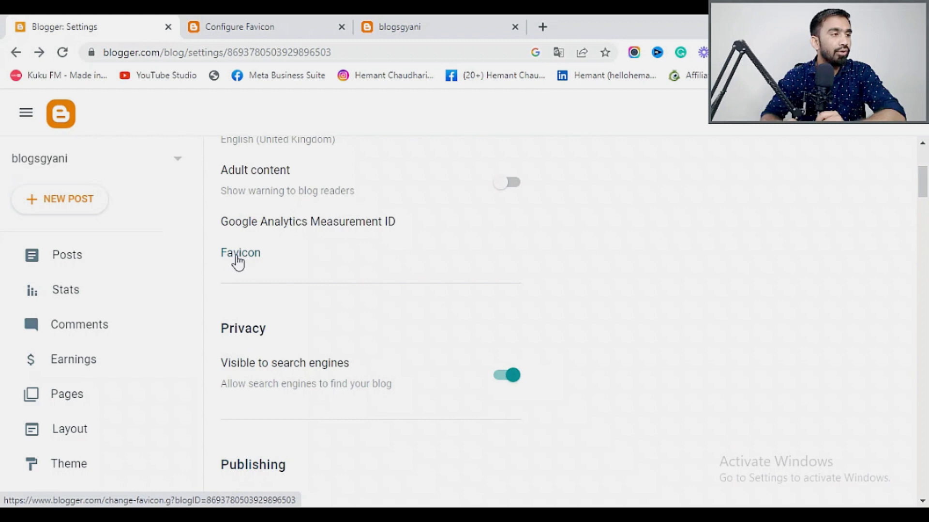
{"action": "left_click", "coordinate": [263, 28]}
Upload juggling.gif from Desktop > Logos as the favicon, which is rejected as over 10 KB.
{"action": "left_click", "coordinate": [63, 257]}
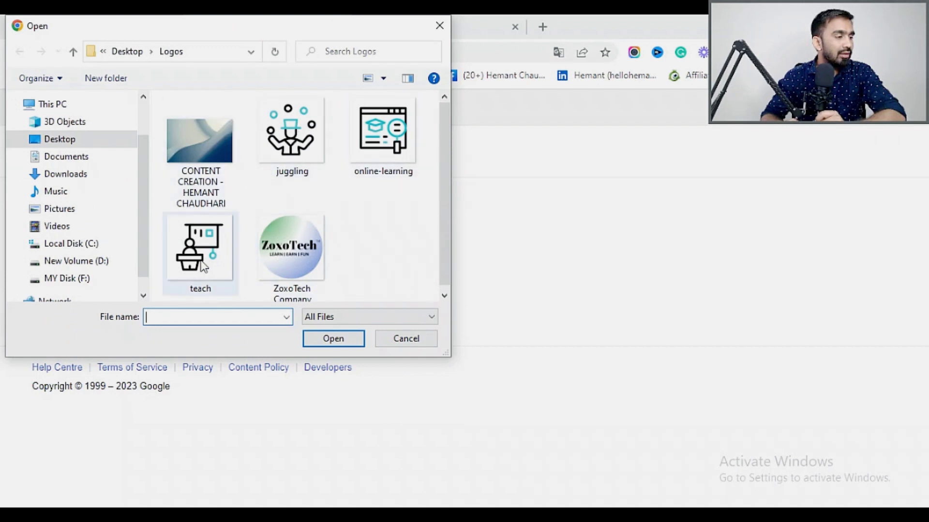
{"action": "left_click", "coordinate": [295, 129]}
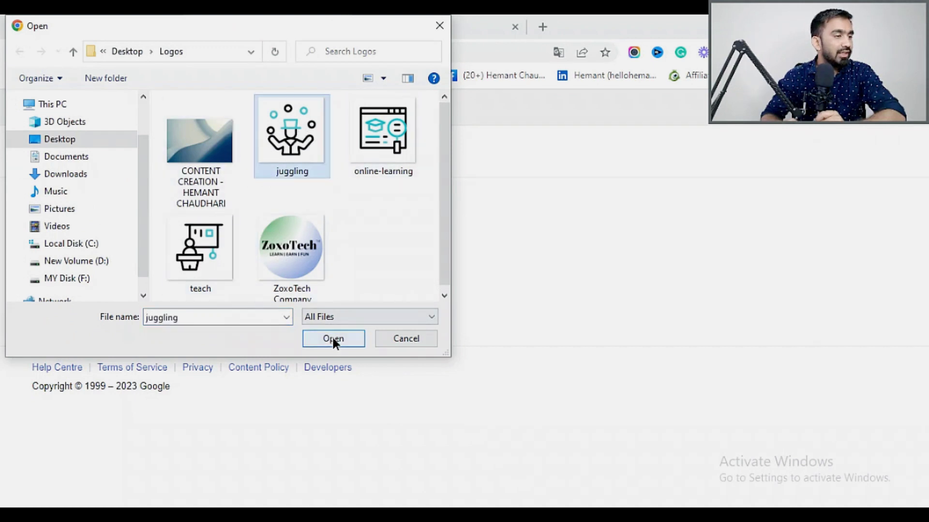
{"action": "left_click", "coordinate": [334, 338]}
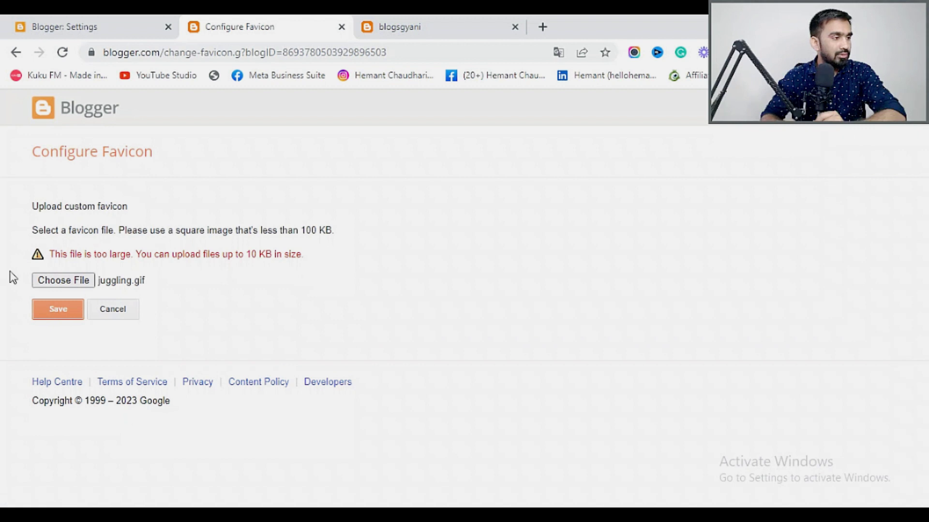
{"action": "left_click", "coordinate": [75, 284]}
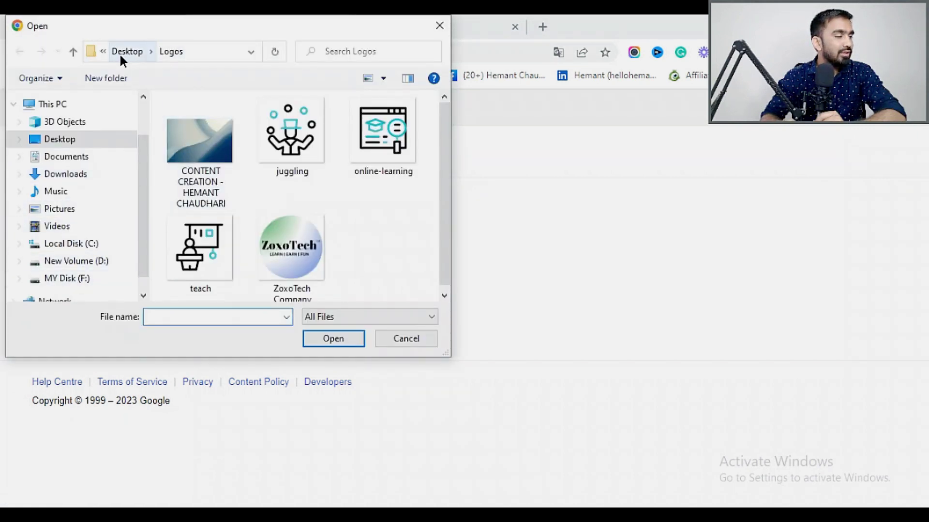
Try saving learnomoney_Logo-final.png from F: > Themes & Plugins as the favicon.
{"action": "left_click", "coordinate": [122, 54]}
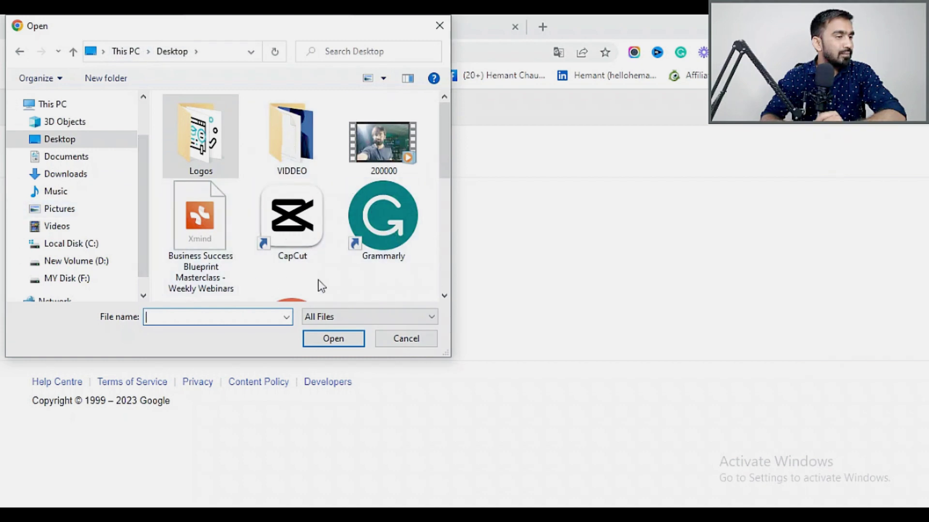
{"action": "left_click_drag", "start_coordinate": [441, 139], "coordinate": [443, 104]}
{"action": "left_click", "coordinate": [75, 280]}
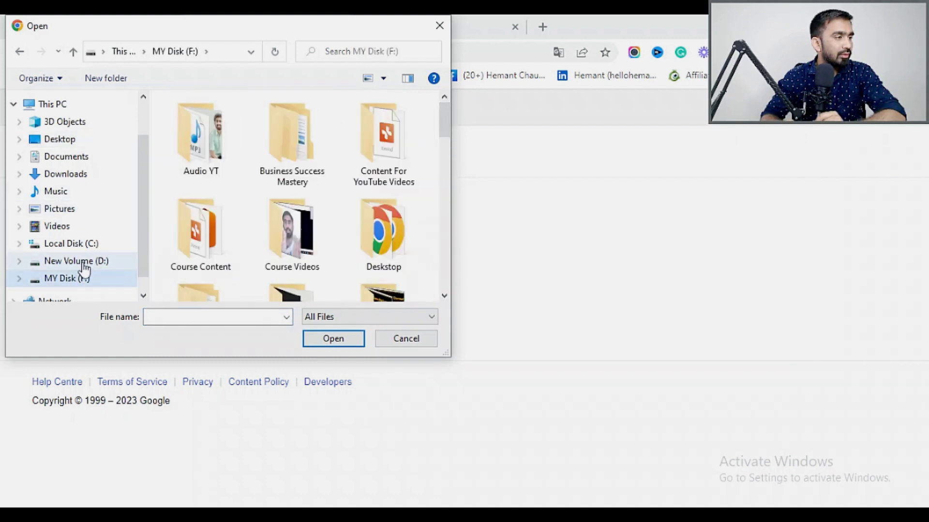
{"action": "left_click_drag", "start_coordinate": [441, 125], "coordinate": [455, 218]}
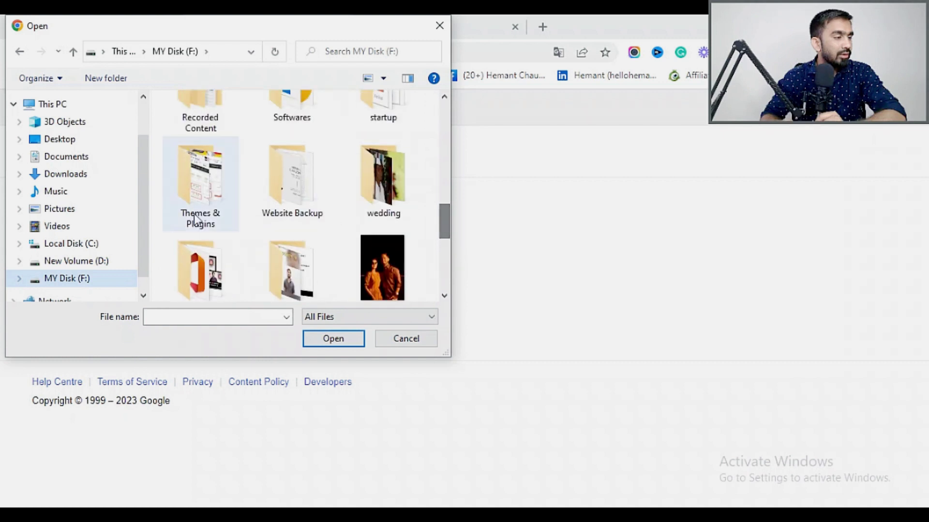
{"action": "double_click", "coordinate": [193, 196]}
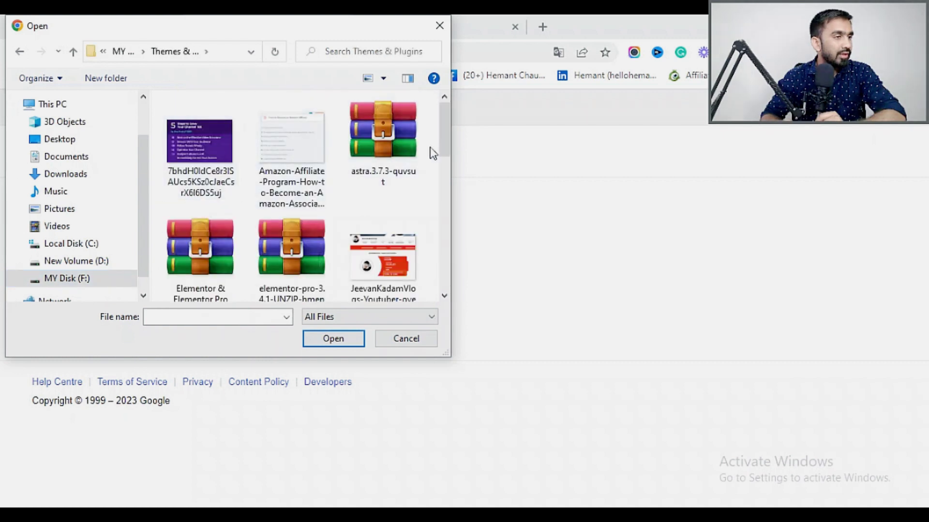
{"action": "left_click_drag", "start_coordinate": [441, 154], "coordinate": [451, 182]}
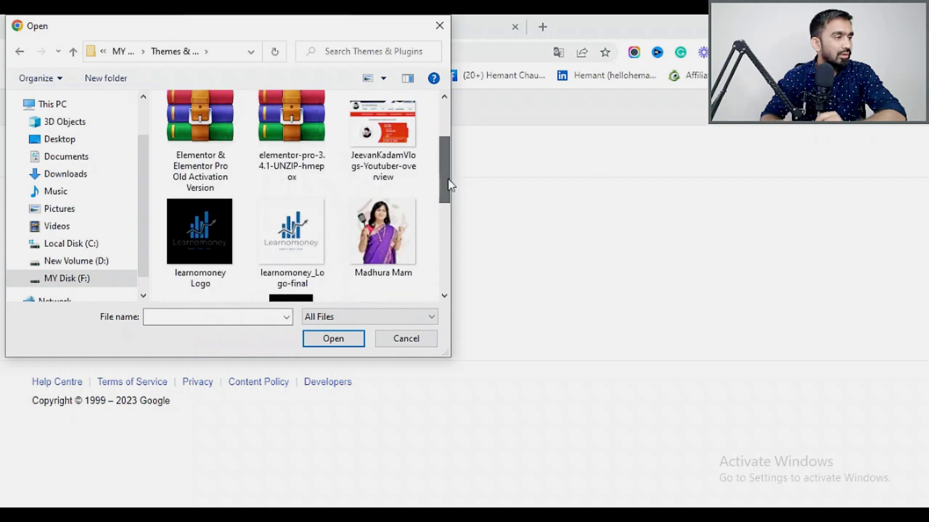
{"action": "left_click", "coordinate": [311, 235]}
{"action": "left_click", "coordinate": [332, 338]}
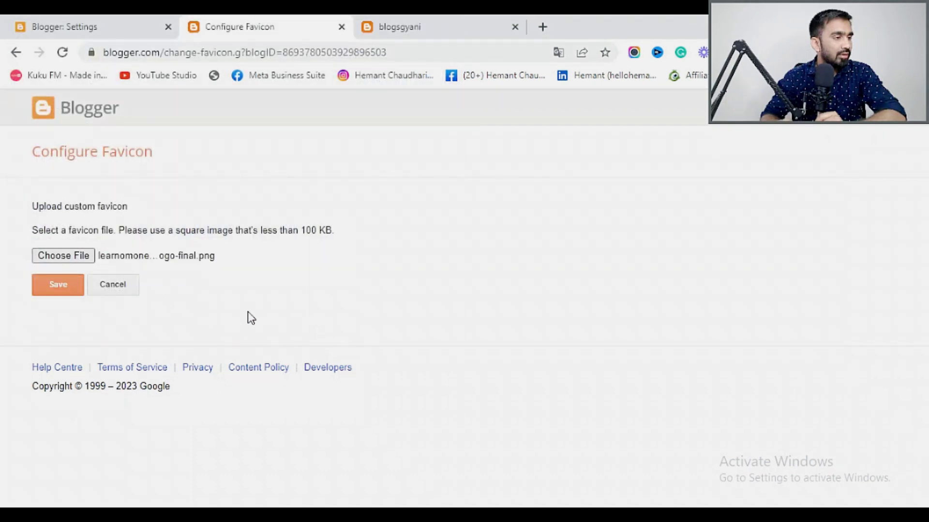
{"action": "left_click", "coordinate": [57, 286]}
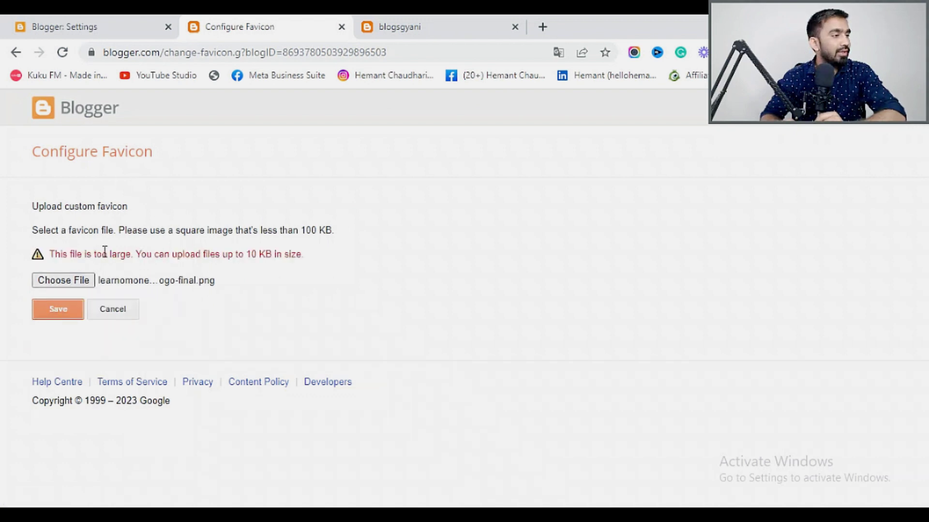
Save 1.png from D: > Desktop April 2023 > signature logos as favicon, then close that page.
{"action": "left_click", "coordinate": [73, 281]}
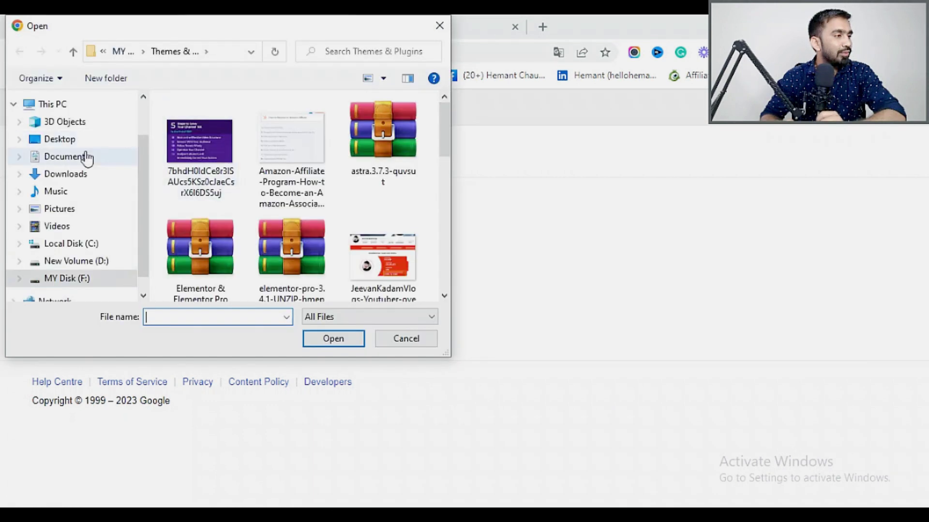
{"action": "left_click", "coordinate": [75, 263]}
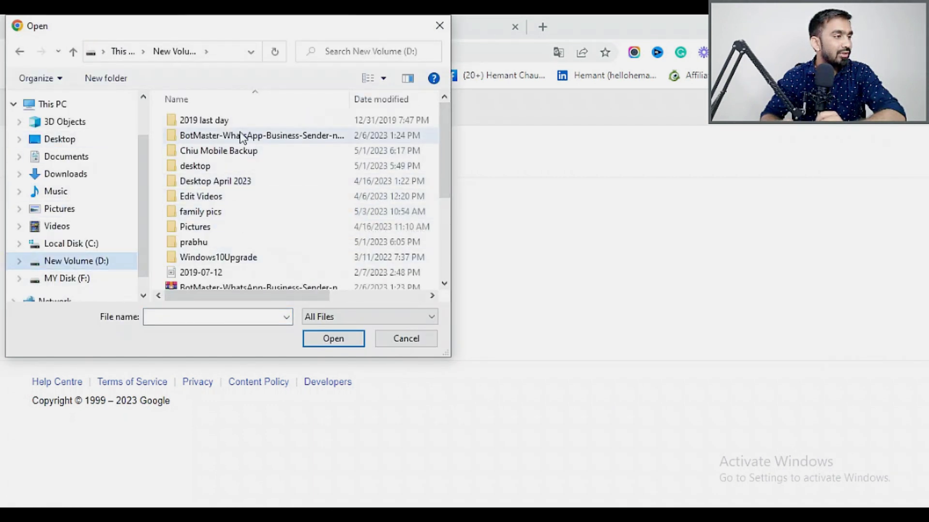
{"action": "double_click", "coordinate": [243, 182]}
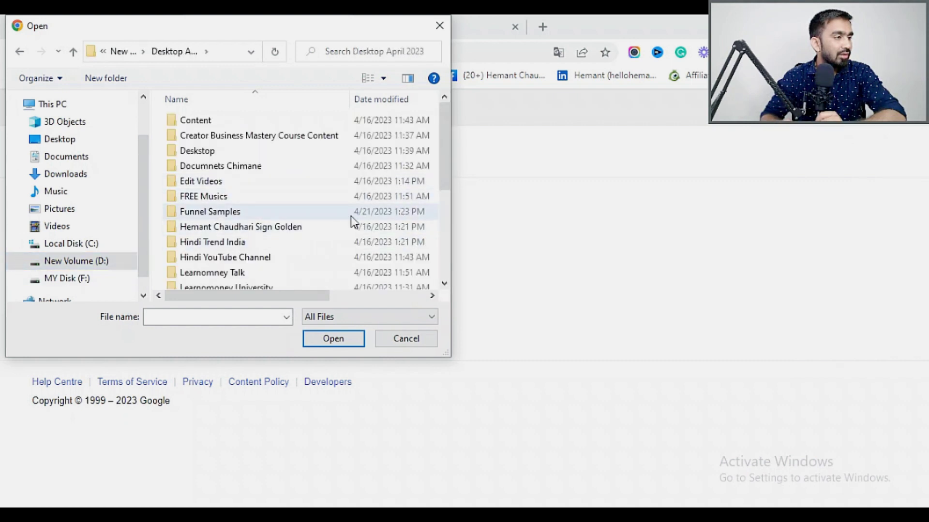
{"action": "left_click", "coordinate": [334, 227]}
{"action": "double_click", "coordinate": [334, 228]}
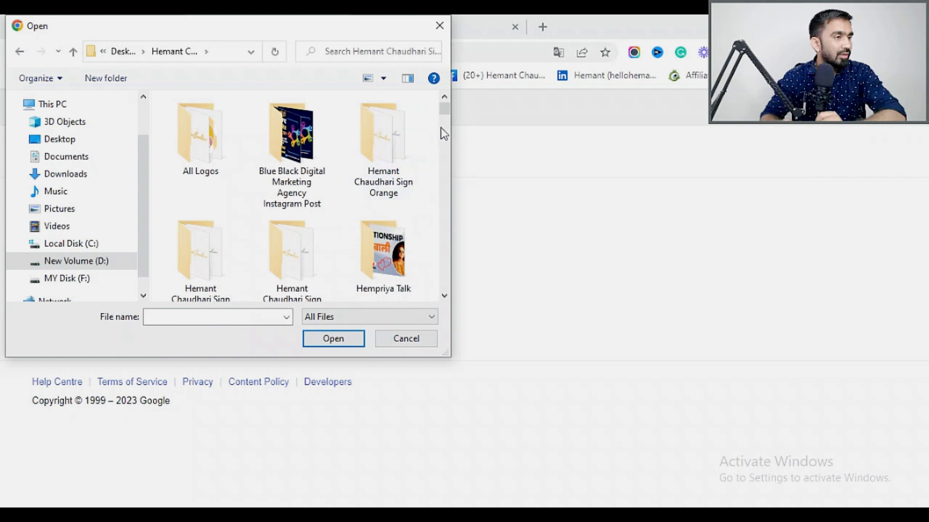
{"action": "left_click_drag", "start_coordinate": [445, 127], "coordinate": [445, 121]}
{"action": "left_click", "coordinate": [225, 236]}
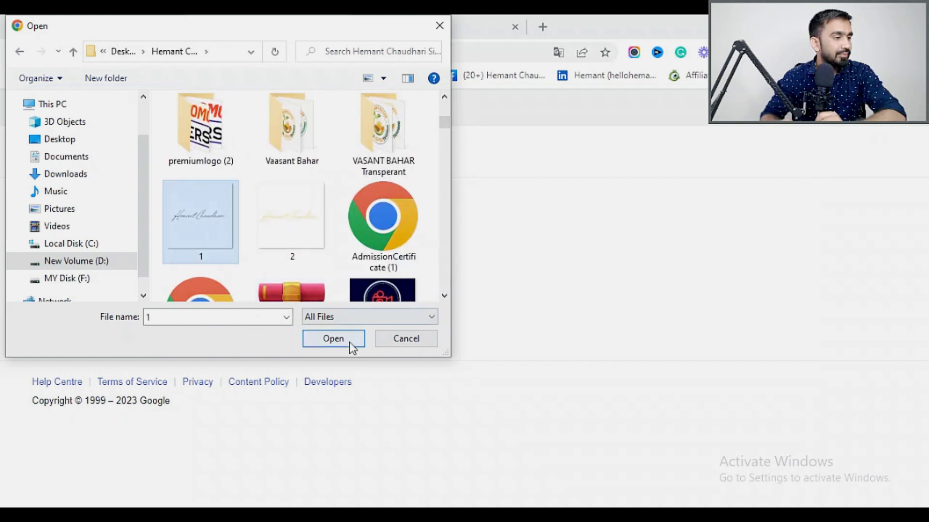
{"action": "left_click", "coordinate": [333, 339]}
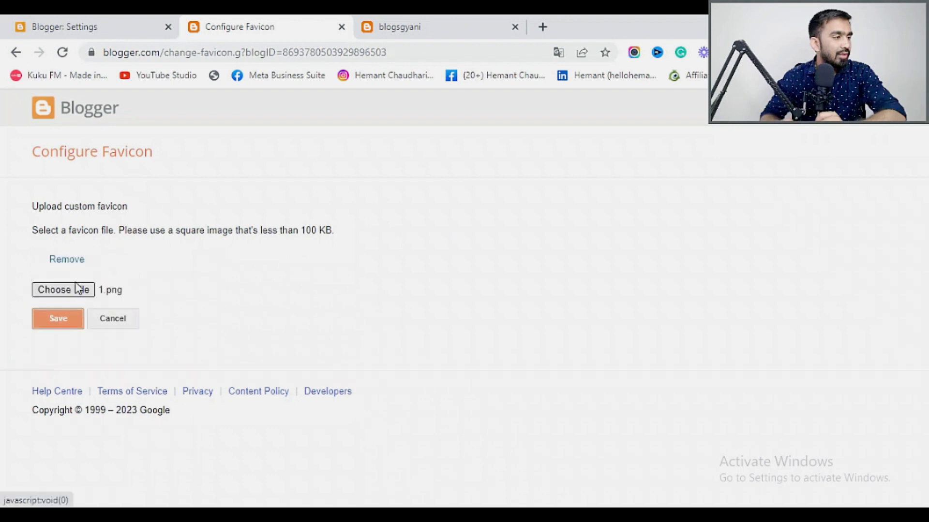
{"action": "left_click", "coordinate": [58, 318]}
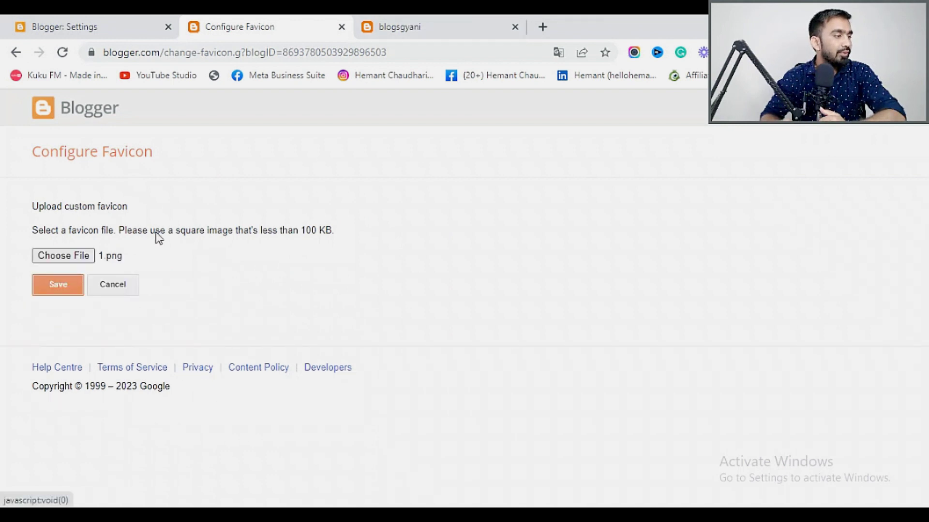
{"action": "left_click", "coordinate": [117, 282]}
{"action": "left_click", "coordinate": [399, 44]}
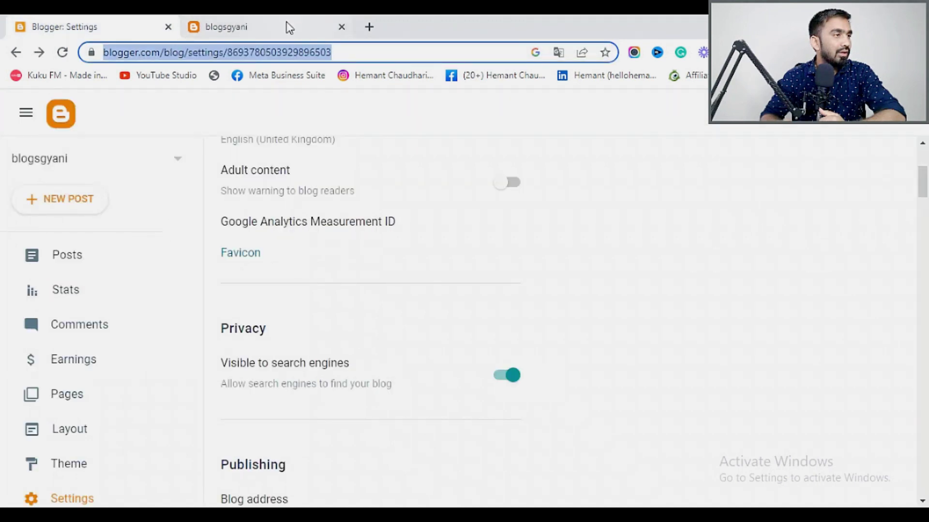
{"action": "left_click", "coordinate": [287, 24]}
{"action": "left_click", "coordinate": [62, 52]}
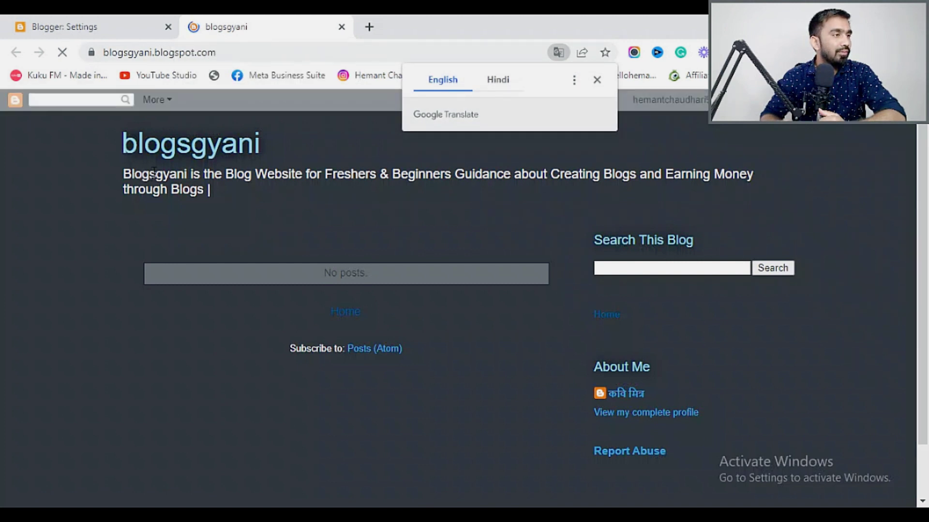
{"action": "left_click", "coordinate": [108, 19]}
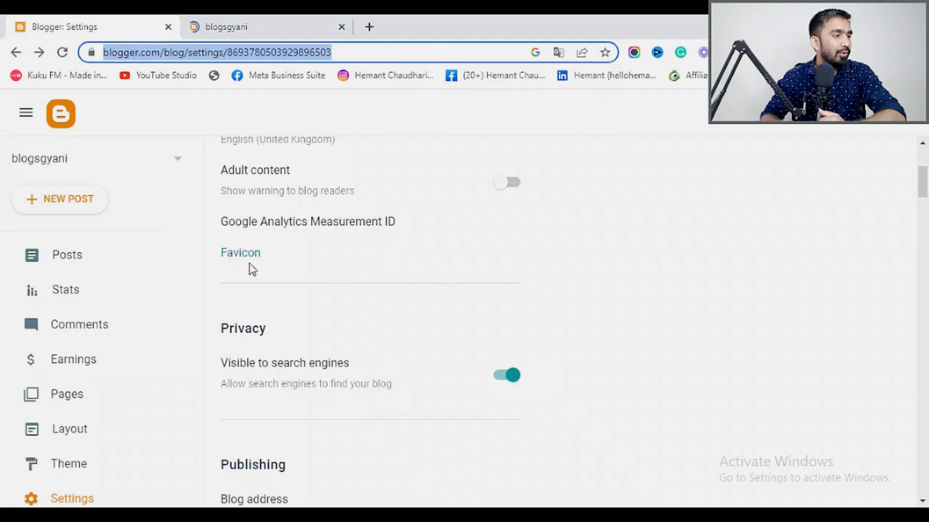
{"action": "left_click", "coordinate": [563, 300]}
{"action": "scroll", "coordinate": [622, 297], "scroll_direction": "down", "scroll_amount": 3}
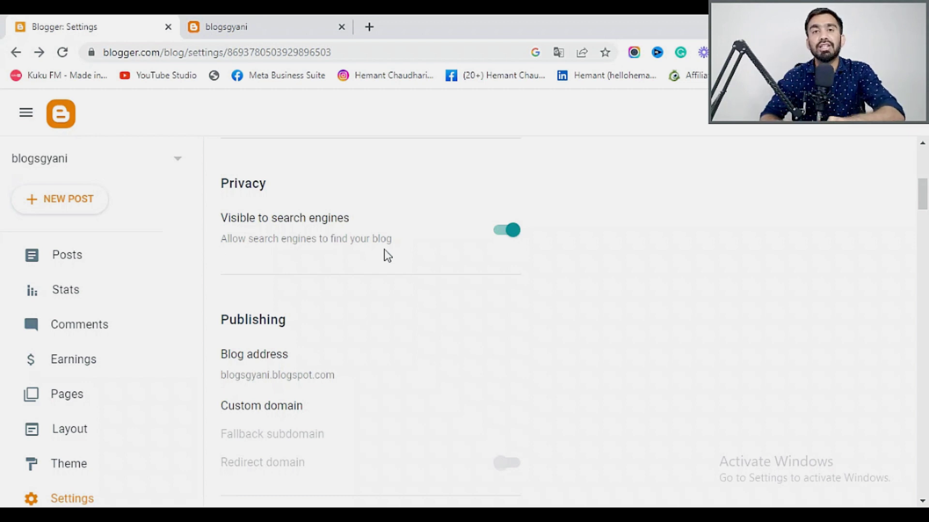
Search Google for 'make money online cpm youtube' in a new tab, then return to Blogger Settings.
{"action": "left_click", "coordinate": [370, 28]}
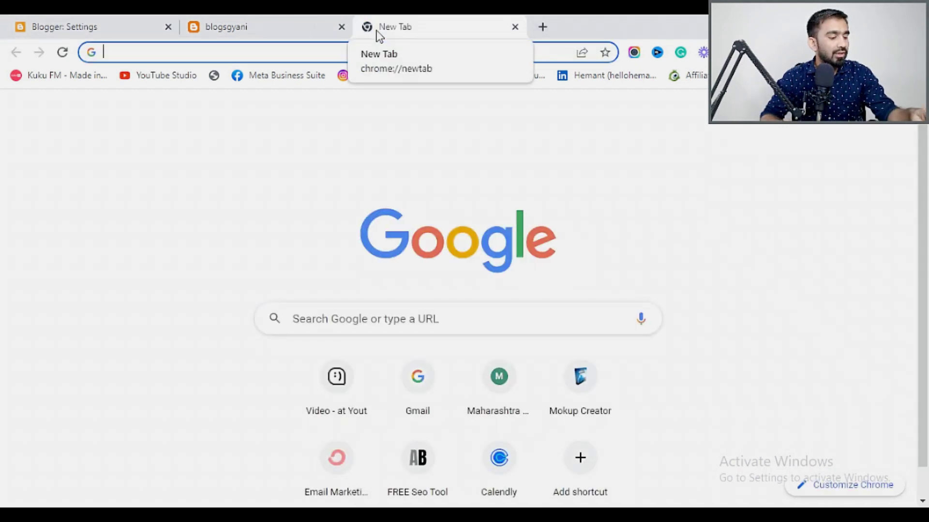
{"action": "left_click", "coordinate": [442, 231]}
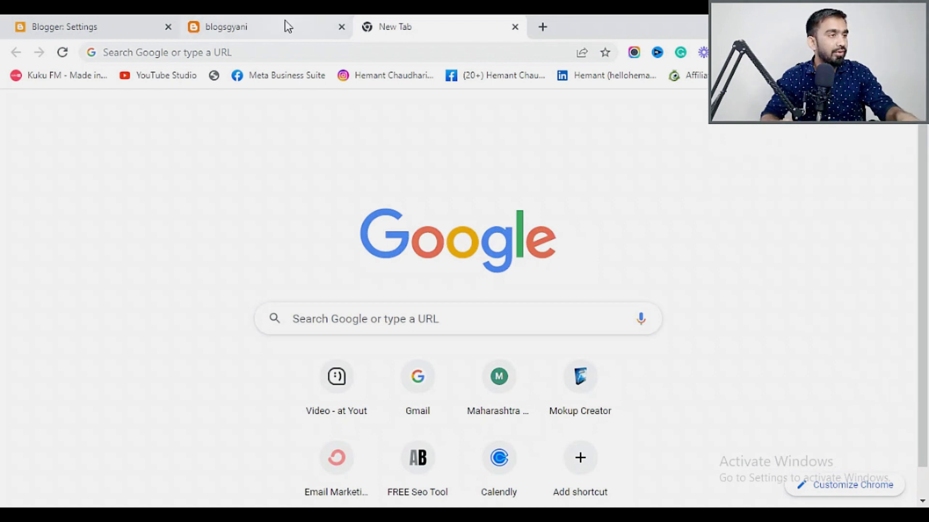
{"action": "left_click", "coordinate": [270, 56]}
{"action": "type", "text": "make"}
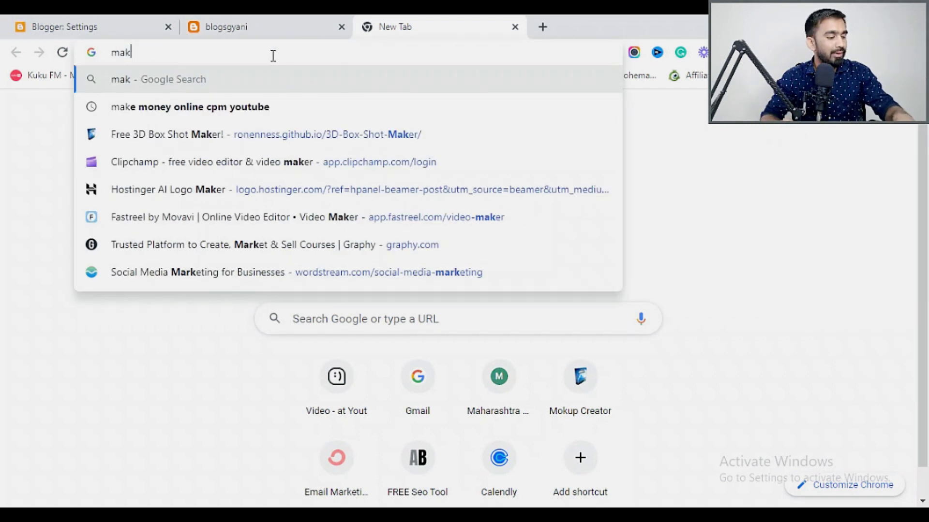
{"action": "left_click", "coordinate": [238, 107]}
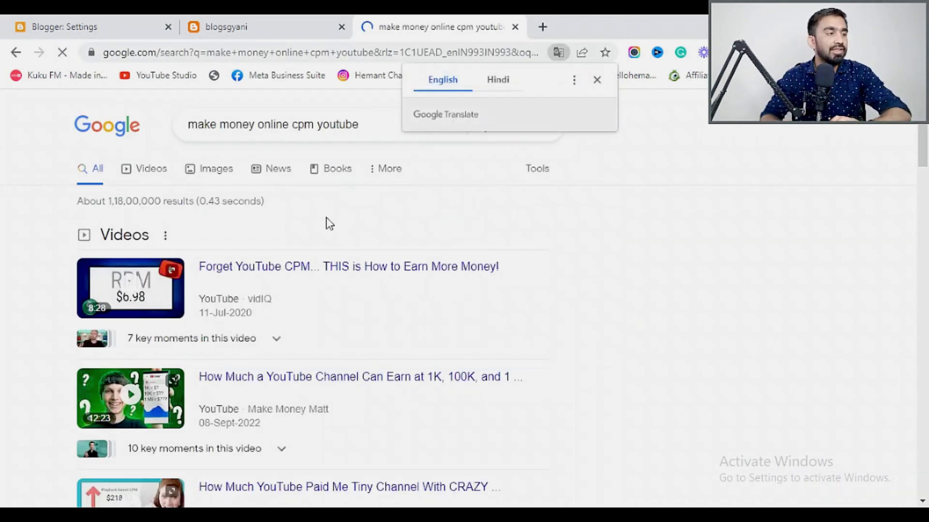
{"action": "scroll", "coordinate": [328, 222], "scroll_direction": "down", "scroll_amount": 5}
{"action": "scroll", "coordinate": [382, 242], "scroll_direction": "down", "scroll_amount": 6}
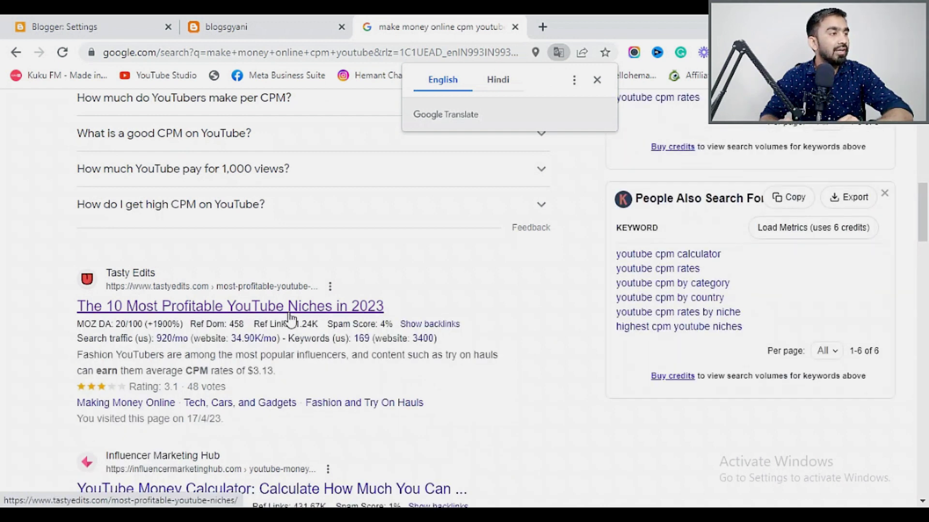
{"action": "left_click", "coordinate": [62, 19]}
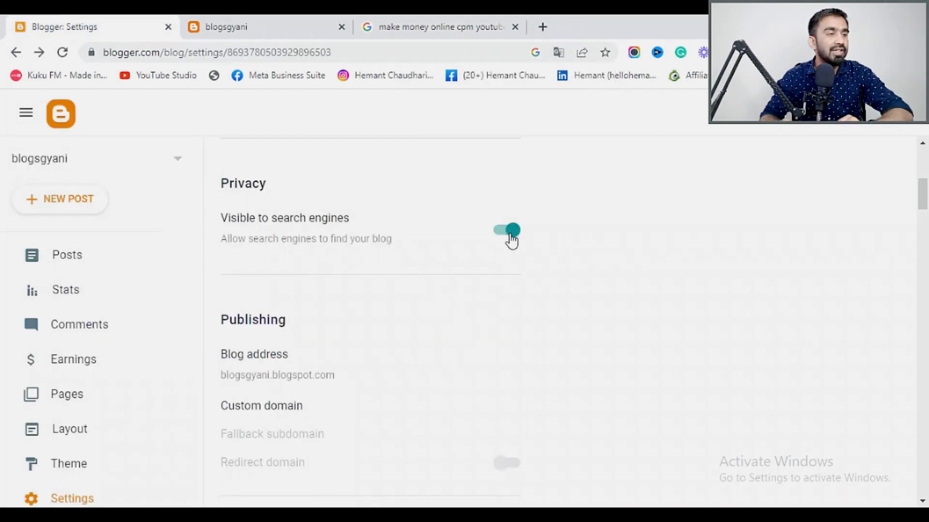
Close the Google Search tab and scroll the Settings page down to Publishing.
{"action": "left_click", "coordinate": [514, 27]}
{"action": "scroll", "coordinate": [388, 315], "scroll_direction": "down", "scroll_amount": 3}
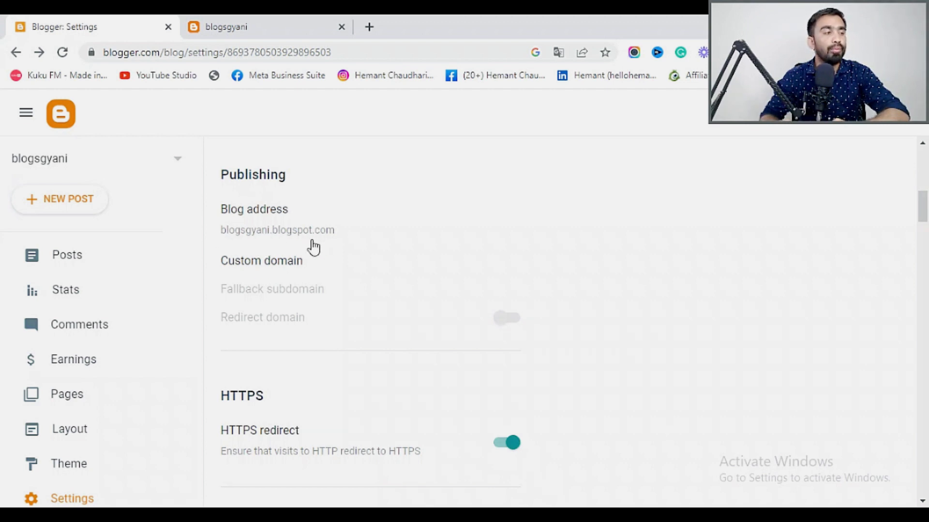
{"action": "left_click", "coordinate": [254, 262]}
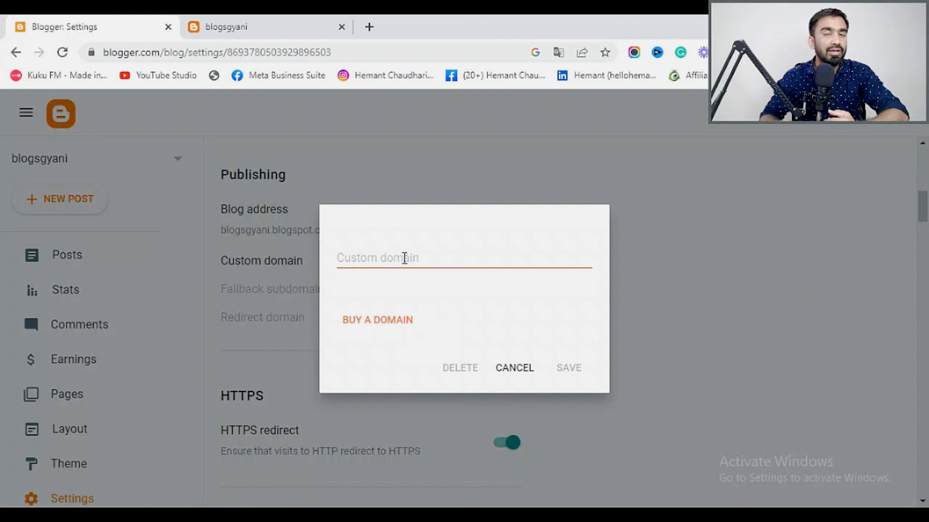
{"action": "left_click", "coordinate": [404, 258]}
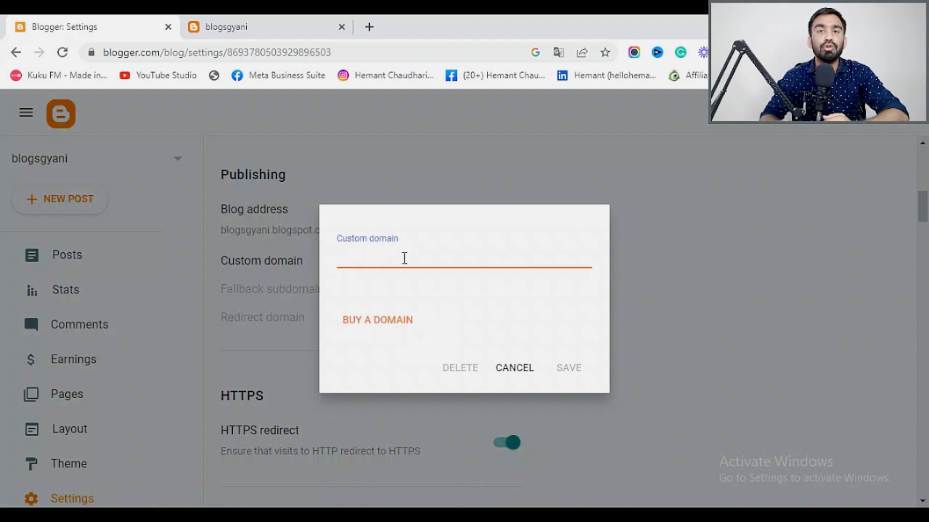
{"action": "type", "text": "bl"}
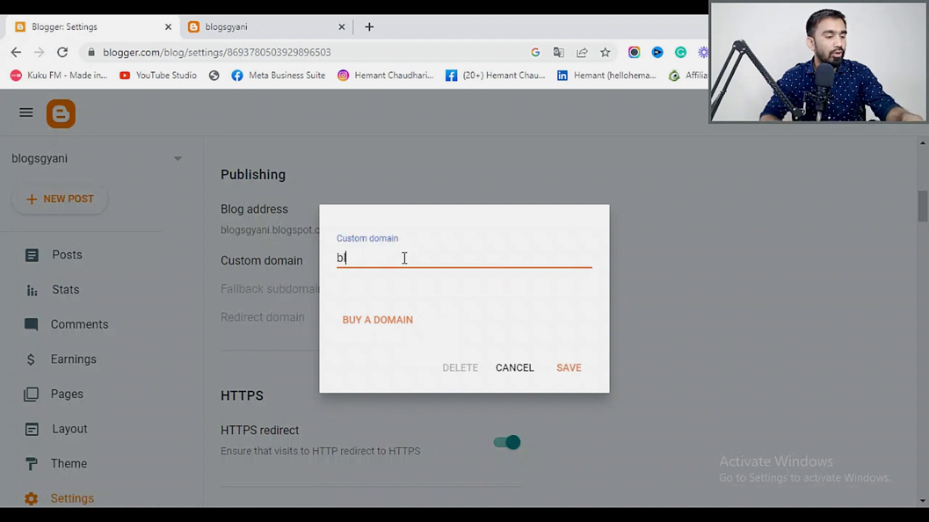
{"action": "type", "text": "og"}
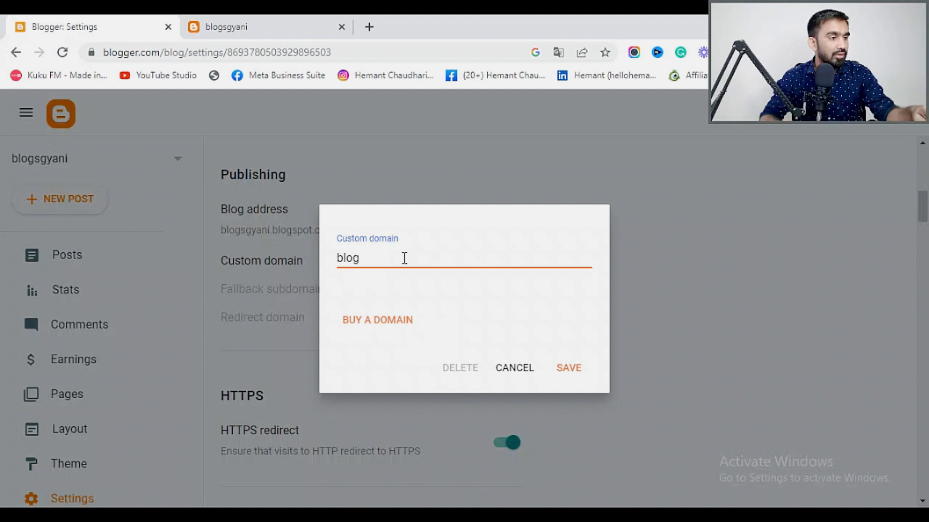
{"action": "type", "text": "sghyani.com"}
{"action": "left_click", "coordinate": [569, 370]}
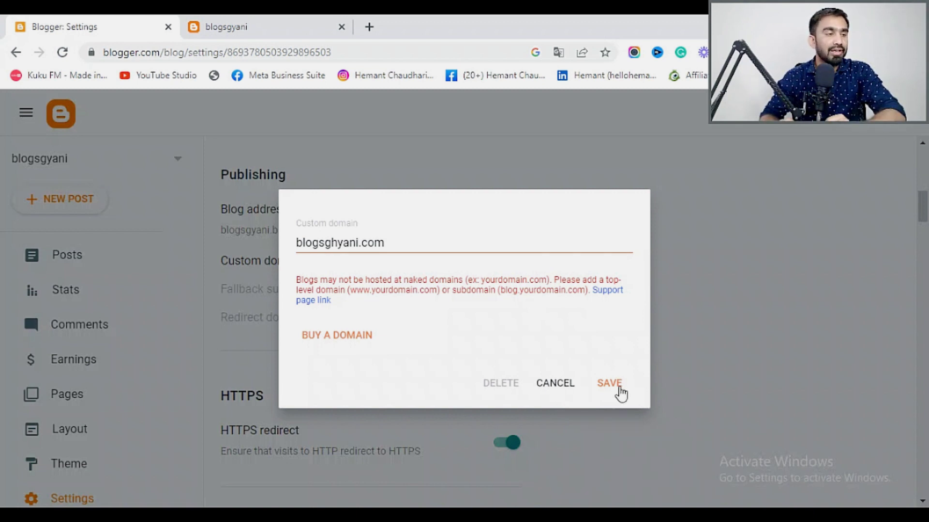
{"action": "left_click", "coordinate": [616, 389]}
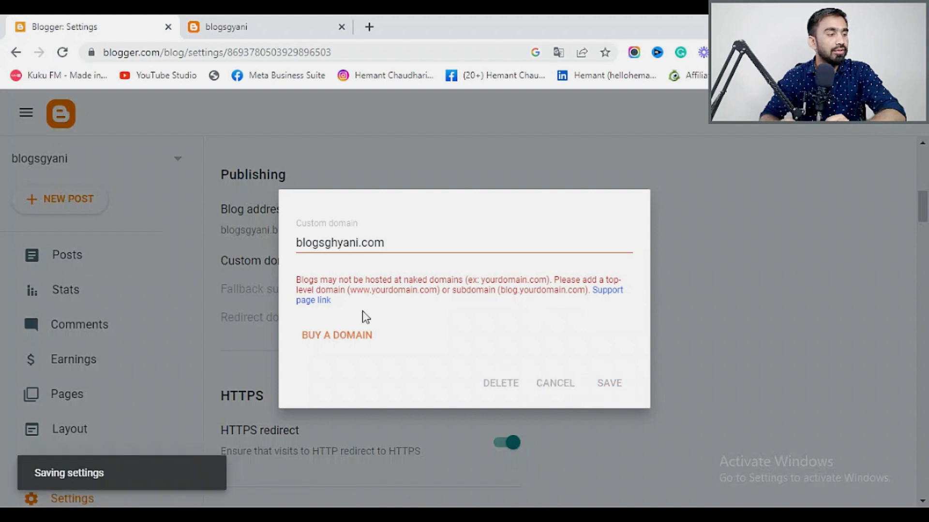
{"action": "left_click", "coordinate": [548, 380]}
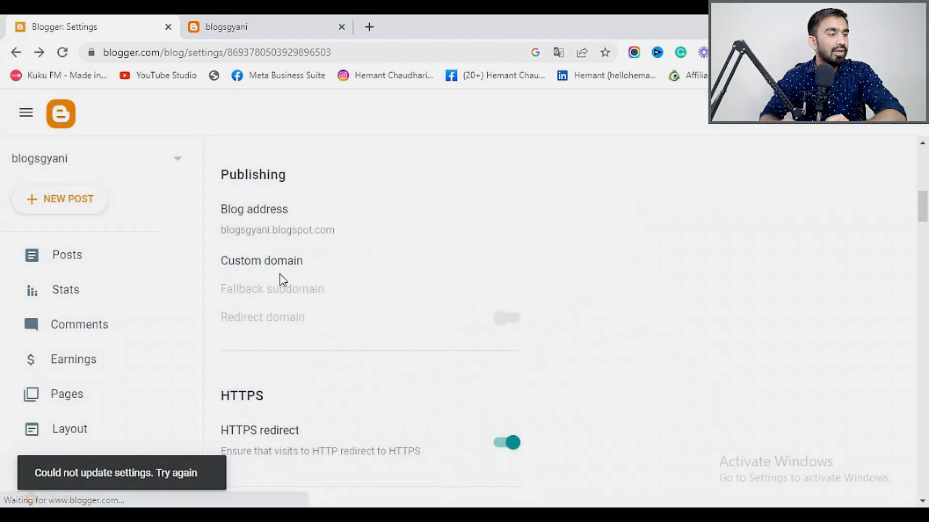
{"action": "scroll", "coordinate": [281, 280], "scroll_direction": "down", "scroll_amount": 2}
{"action": "scroll", "coordinate": [282, 283], "scroll_direction": "down", "scroll_amount": 2}
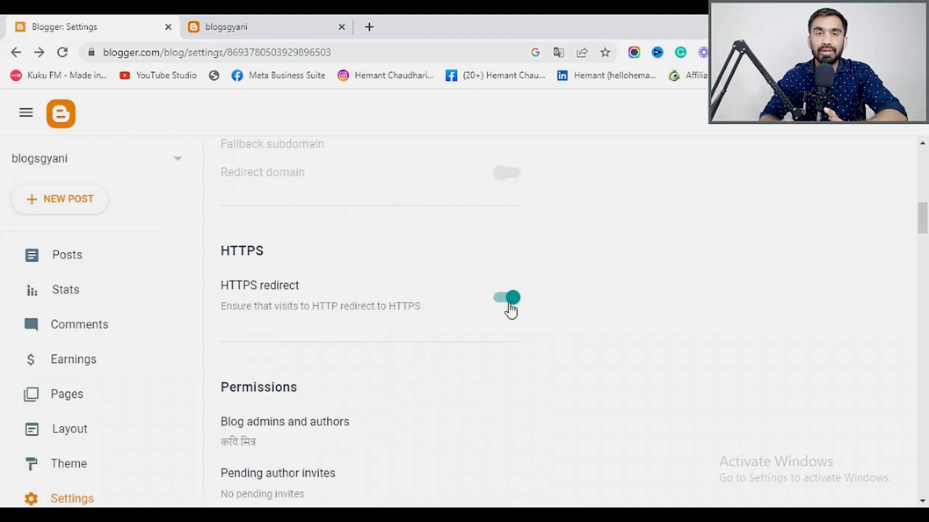
{"action": "scroll", "coordinate": [511, 310], "scroll_direction": "down", "scroll_amount": 4}
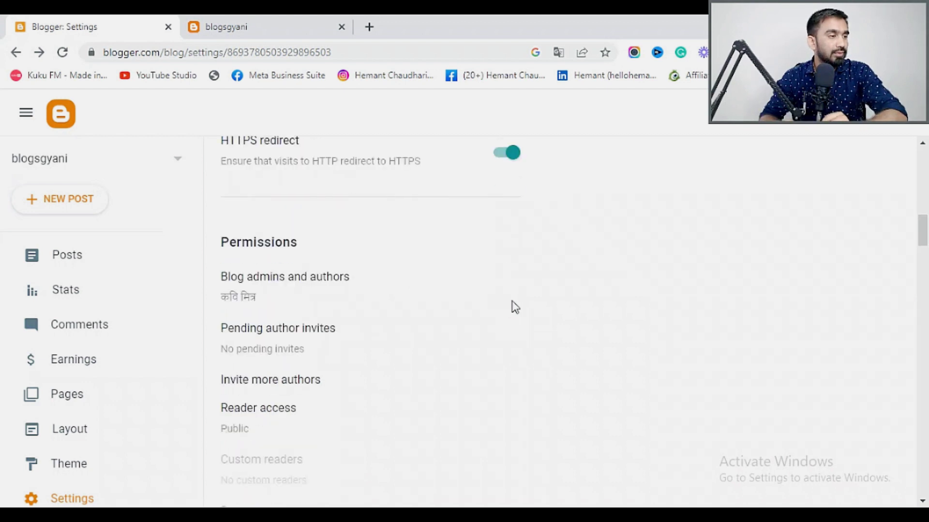
{"action": "scroll", "coordinate": [274, 308], "scroll_direction": "down", "scroll_amount": 2}
{"action": "left_click", "coordinate": [277, 208]}
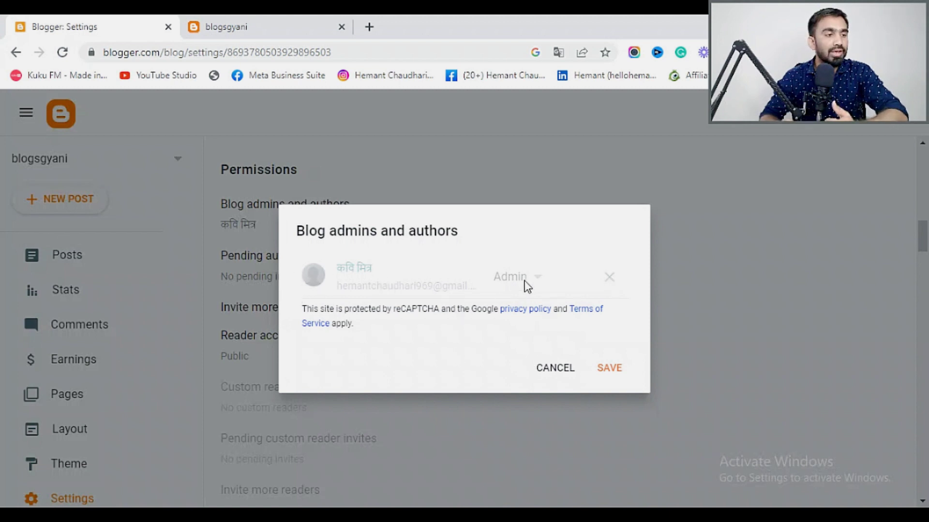
{"action": "left_click", "coordinate": [610, 369]}
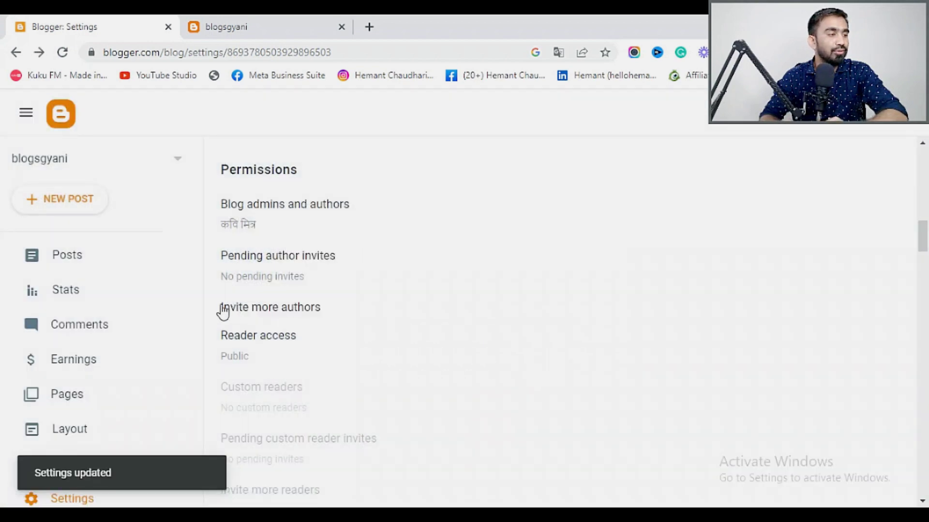
{"action": "left_click", "coordinate": [281, 266]}
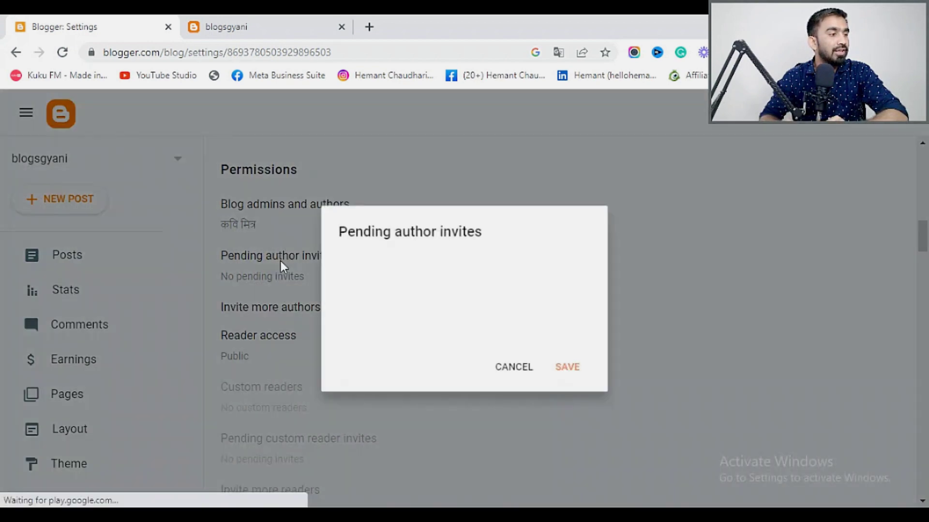
{"action": "left_click", "coordinate": [513, 366]}
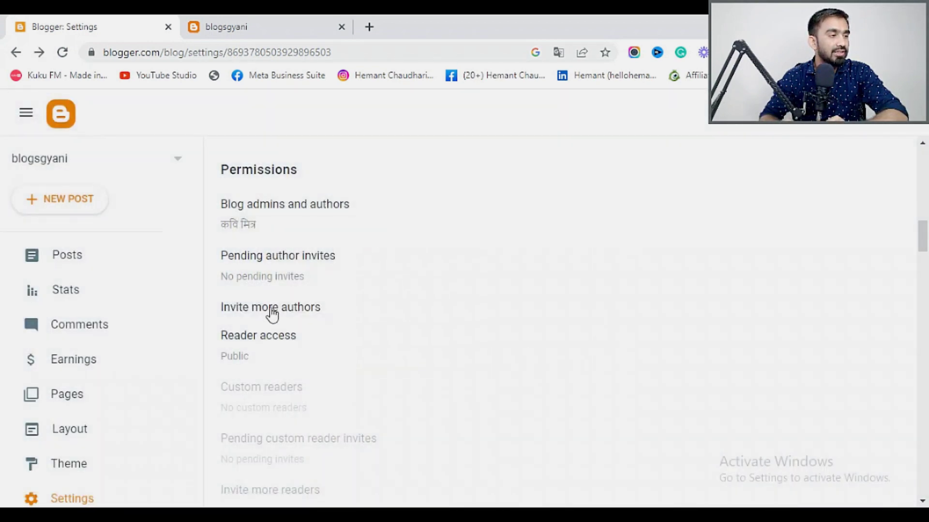
{"action": "scroll", "coordinate": [270, 317], "scroll_direction": "down", "scroll_amount": 1}
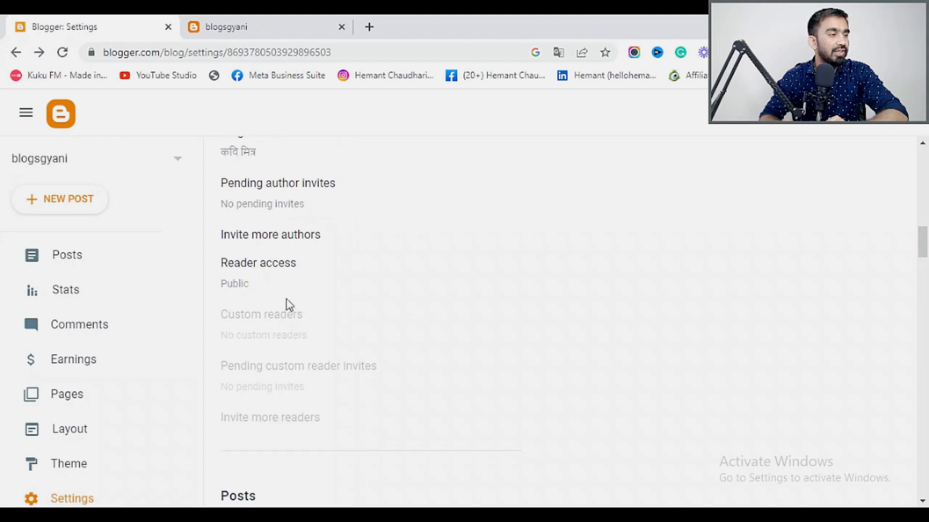
{"action": "left_click", "coordinate": [293, 241]}
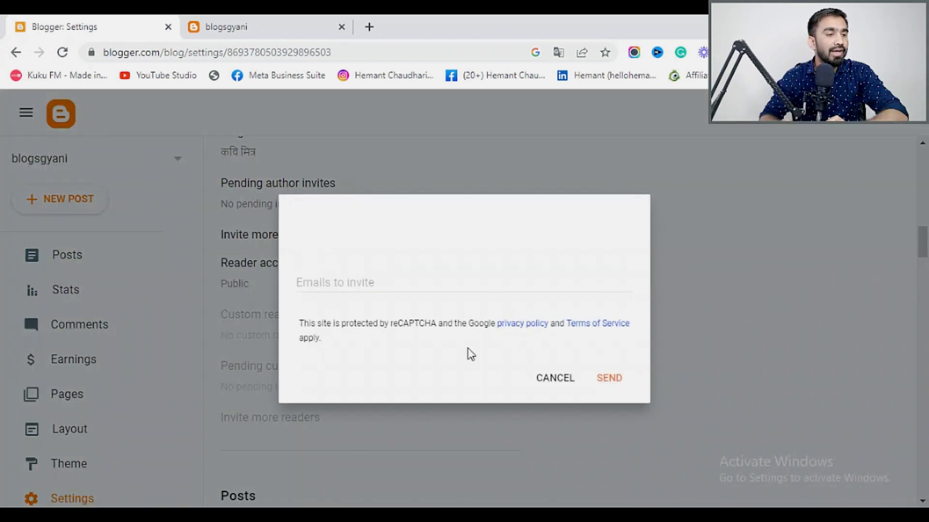
{"action": "left_click", "coordinate": [557, 381]}
{"action": "scroll", "coordinate": [301, 335], "scroll_direction": "down", "scroll_amount": 6}
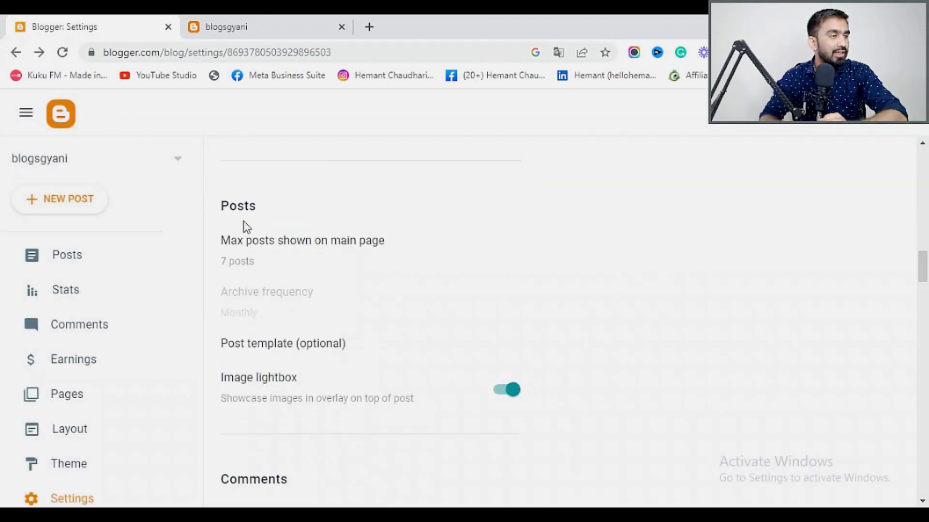
Change Max posts shown on main page from 7 to 4 and save.
{"action": "left_click", "coordinate": [321, 246]}
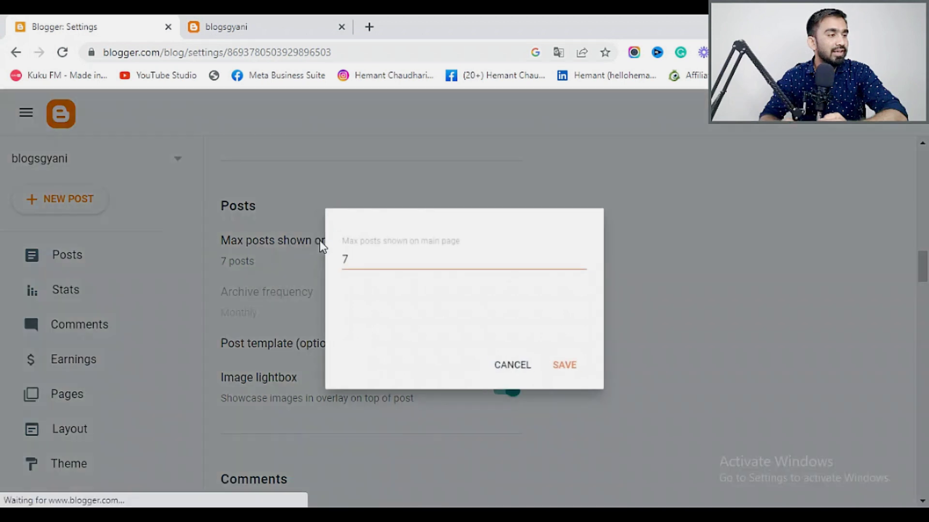
{"action": "left_click", "coordinate": [376, 253]}
{"action": "left_click_drag", "start_coordinate": [376, 257], "coordinate": [323, 260]}
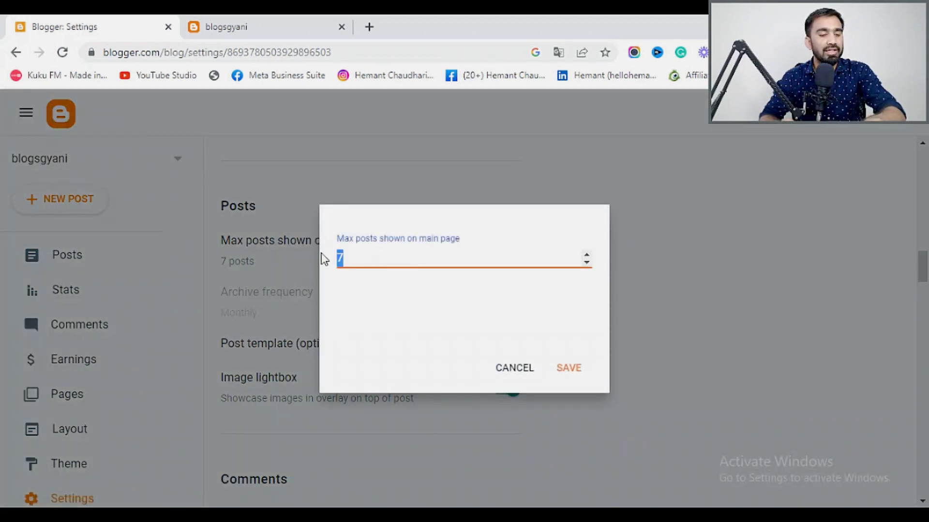
{"action": "type", "text": "5"}
{"action": "key", "text": "BackSpace"}
{"action": "type", "text": "4"}
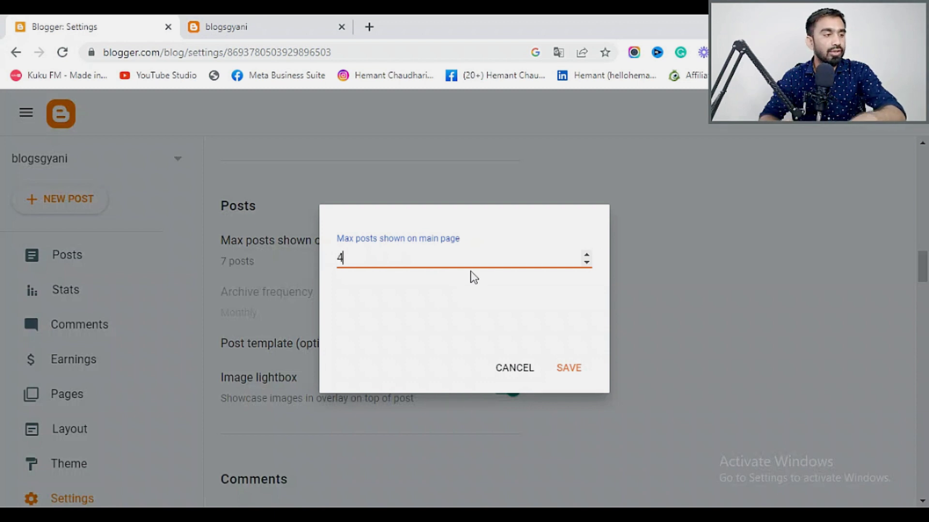
{"action": "left_click", "coordinate": [571, 370]}
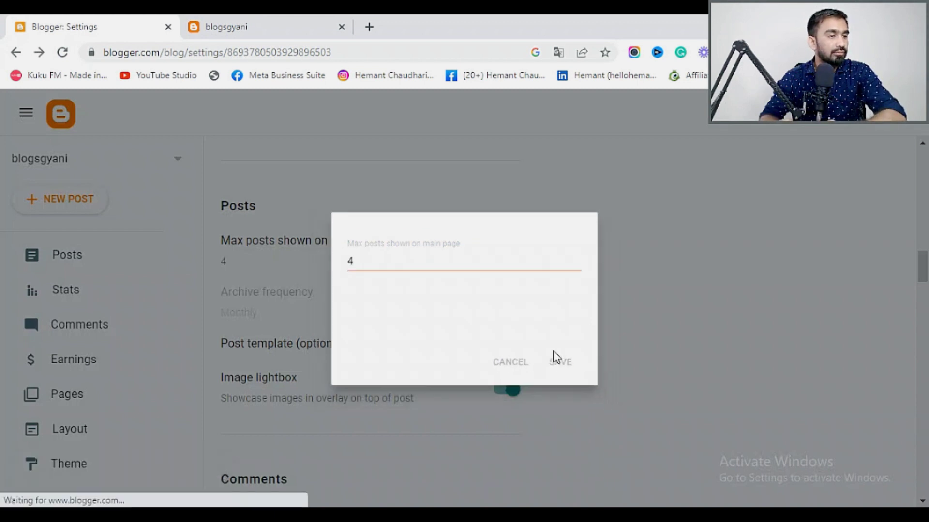
Open the optional Post template setting and cancel without changes.
{"action": "scroll", "coordinate": [319, 284], "scroll_direction": "down", "scroll_amount": 2}
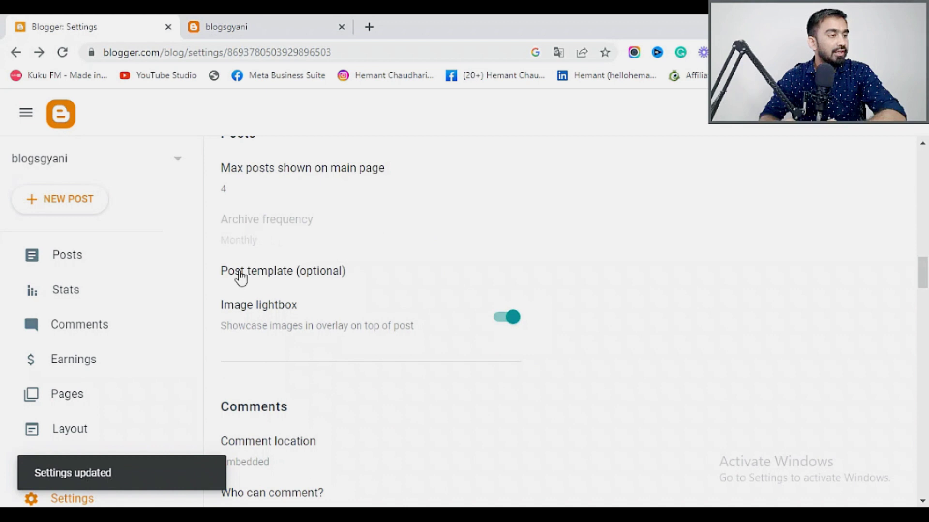
{"action": "left_click", "coordinate": [321, 275]}
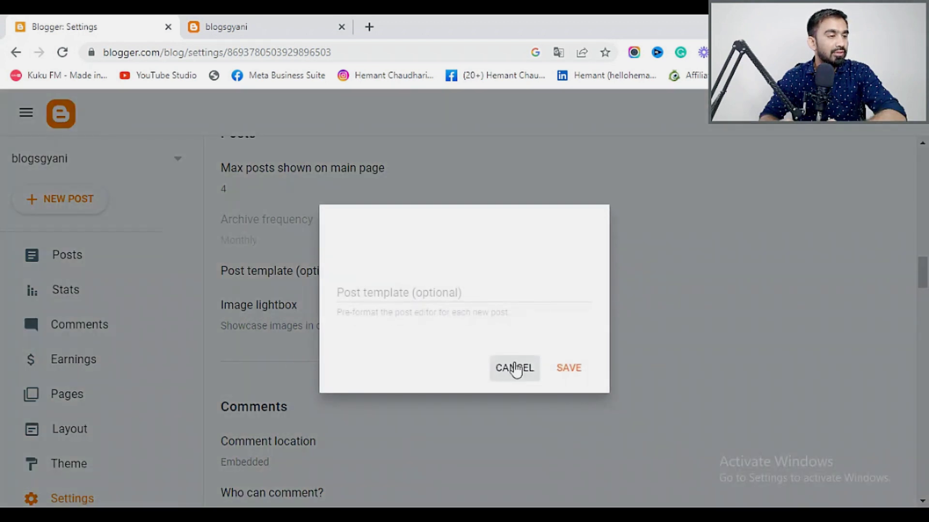
{"action": "left_click", "coordinate": [515, 369]}
{"action": "scroll", "coordinate": [325, 304], "scroll_direction": "down", "scroll_amount": 2}
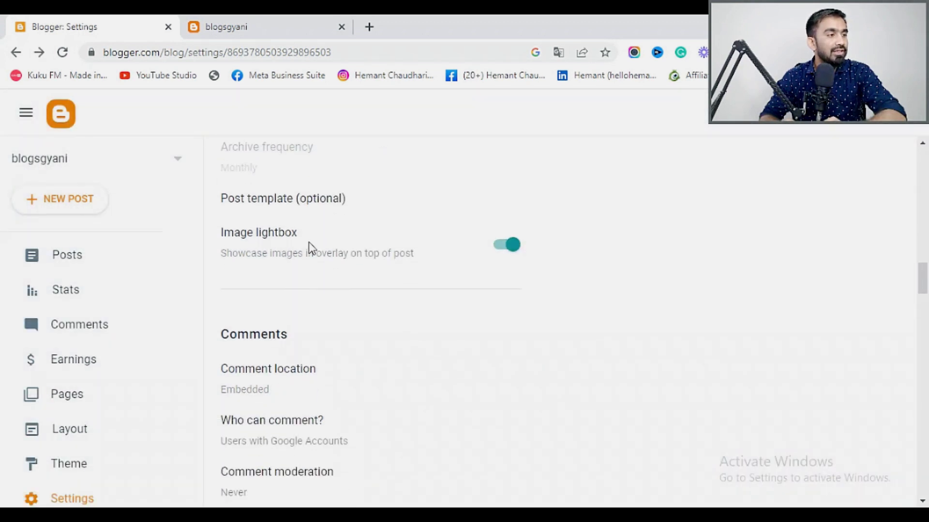
{"action": "scroll", "coordinate": [503, 253], "scroll_direction": "down", "scroll_amount": 3}
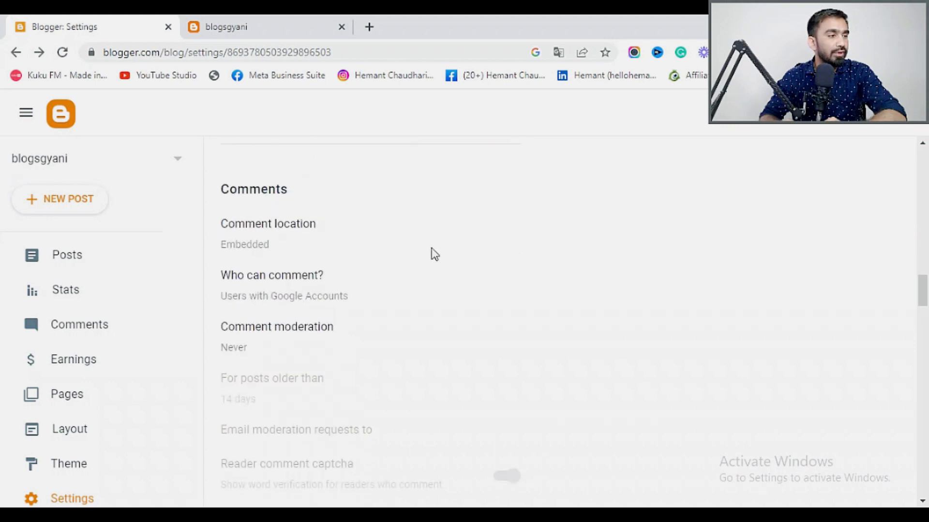
{"action": "scroll", "coordinate": [285, 261], "scroll_direction": "down", "scroll_amount": 2}
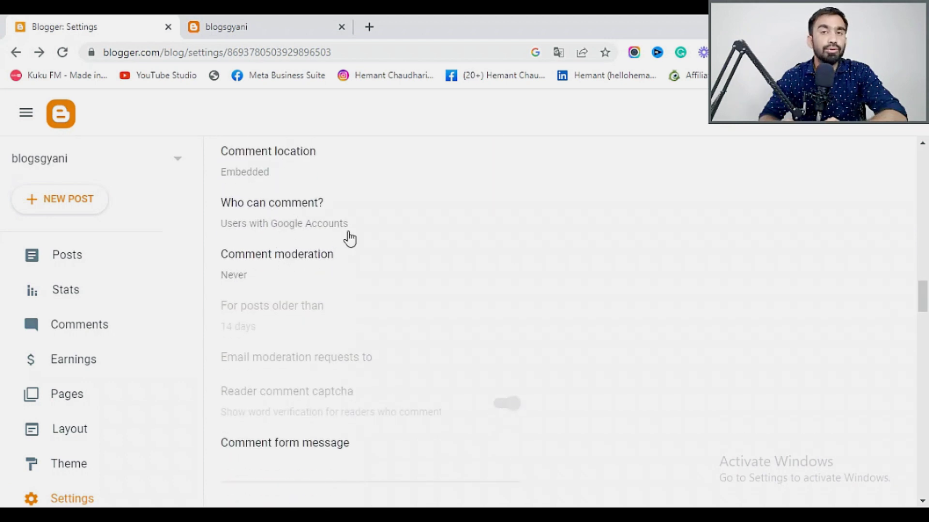
{"action": "scroll", "coordinate": [348, 237], "scroll_direction": "down", "scroll_amount": 4}
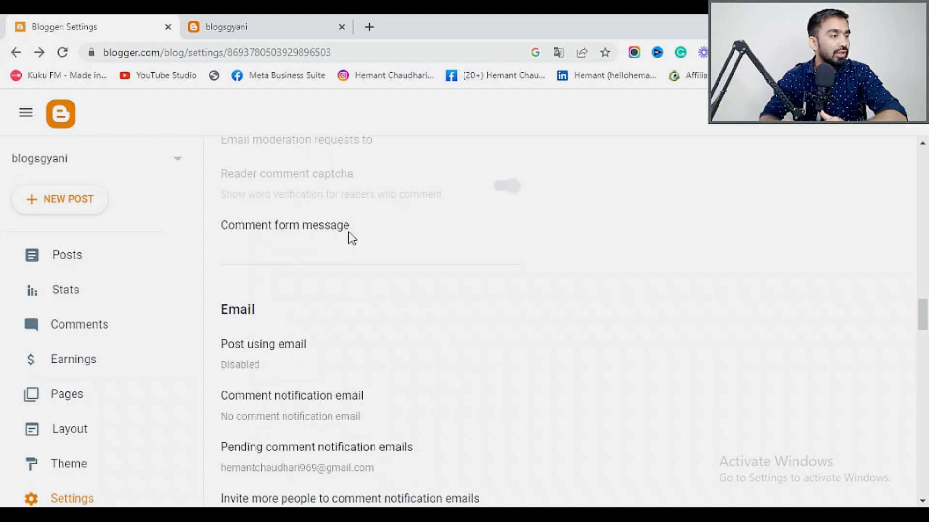
{"action": "scroll", "coordinate": [318, 243], "scroll_direction": "up", "scroll_amount": 3}
{"action": "scroll", "coordinate": [318, 243], "scroll_direction": "down", "scroll_amount": 6}
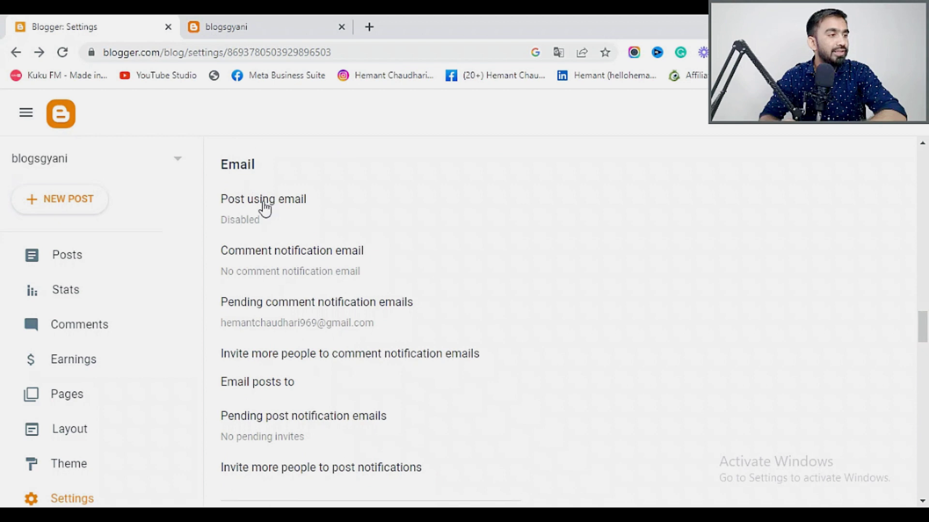
{"action": "scroll", "coordinate": [265, 208], "scroll_direction": "down", "scroll_amount": 1}
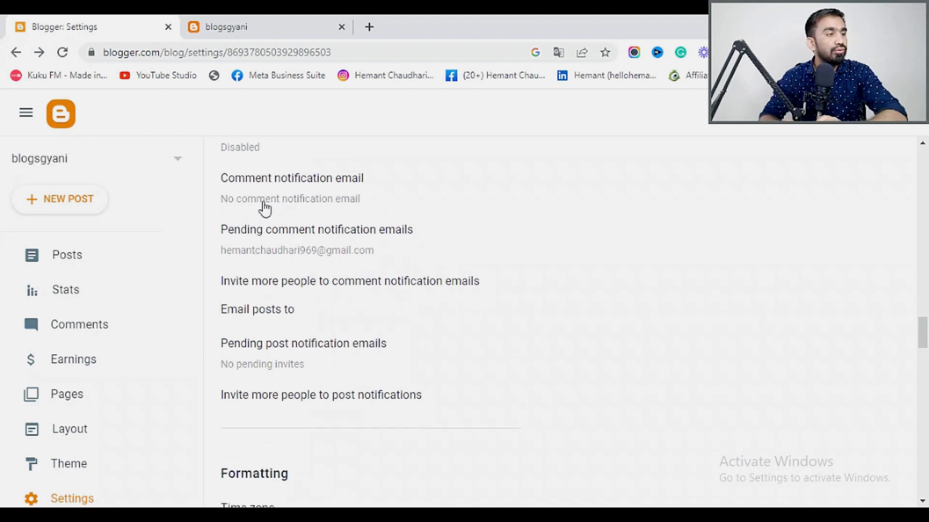
{"action": "scroll", "coordinate": [272, 196], "scroll_direction": "up", "scroll_amount": 3}
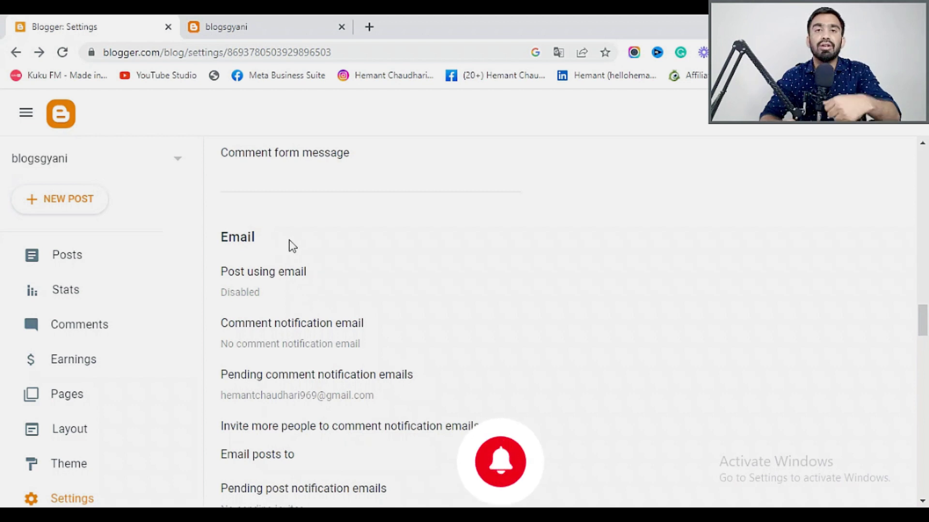
{"action": "scroll", "coordinate": [288, 243], "scroll_direction": "down", "scroll_amount": 3}
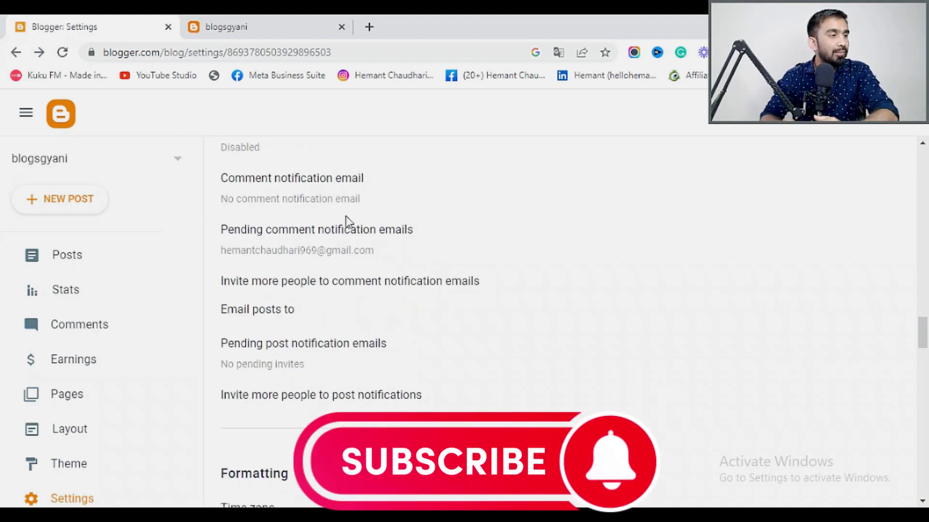
{"action": "scroll", "coordinate": [332, 241], "scroll_direction": "down", "scroll_amount": 5}
{"action": "scroll", "coordinate": [332, 234], "scroll_direction": "down", "scroll_amount": 2}
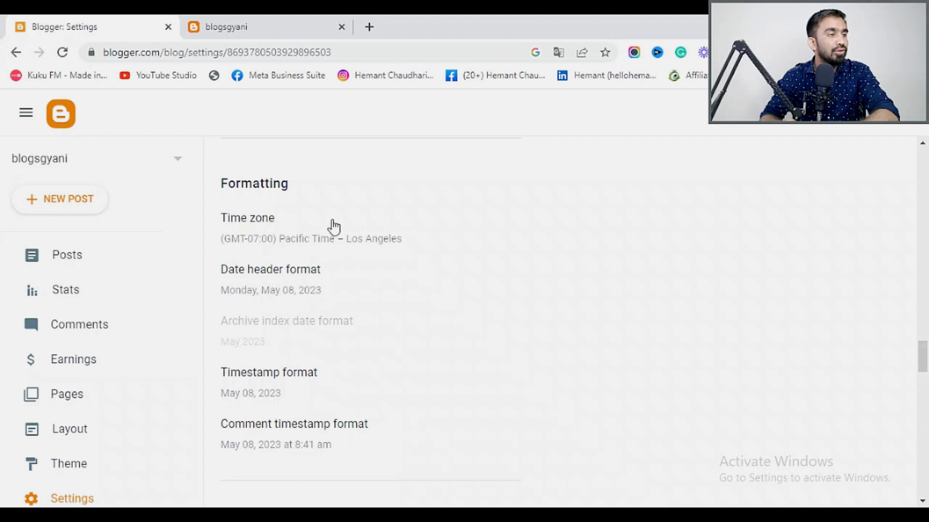
Pick (GMT+05:30) India Standard Time – Kolkata from the time zone list and save.
{"action": "left_click", "coordinate": [332, 226]}
{"action": "scroll", "coordinate": [312, 314], "scroll_direction": "down", "scroll_amount": 6}
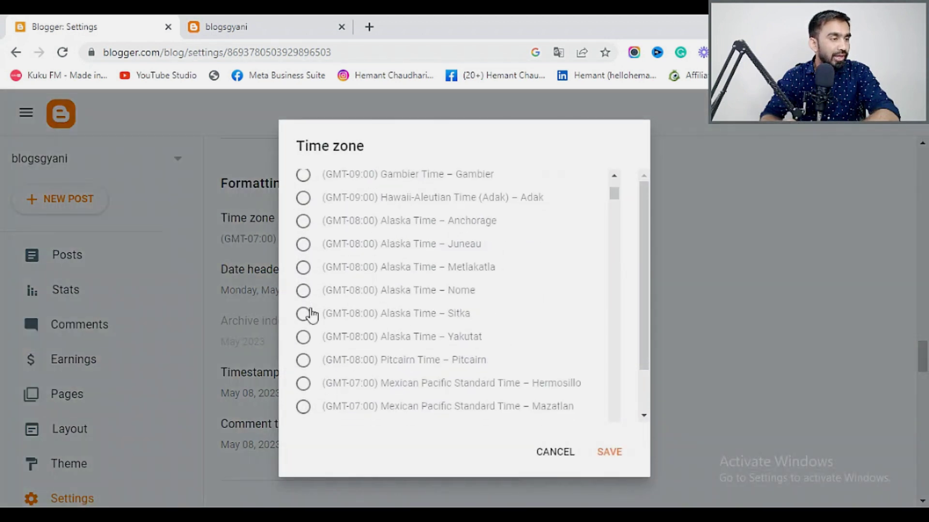
{"action": "scroll", "coordinate": [289, 282], "scroll_direction": "down", "scroll_amount": 2}
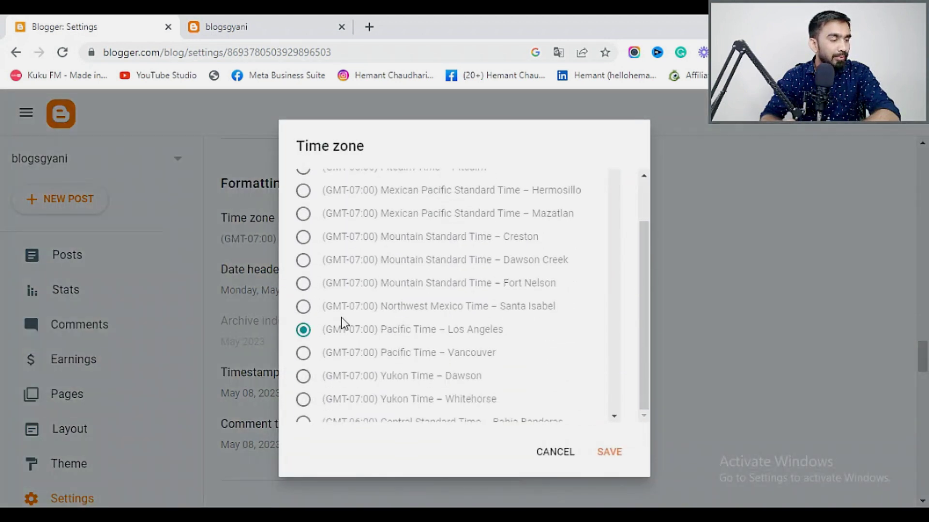
{"action": "scroll", "coordinate": [342, 322], "scroll_direction": "down", "scroll_amount": 10}
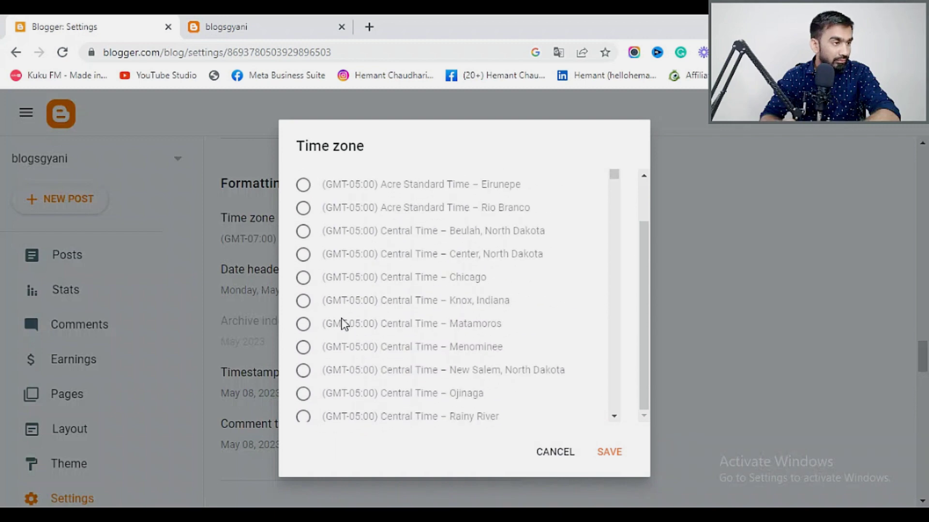
{"action": "scroll", "coordinate": [341, 323], "scroll_direction": "down", "scroll_amount": 10}
{"action": "scroll", "coordinate": [342, 323], "scroll_direction": "down", "scroll_amount": 15}
{"action": "scroll", "coordinate": [345, 311], "scroll_direction": "down", "scroll_amount": 6}
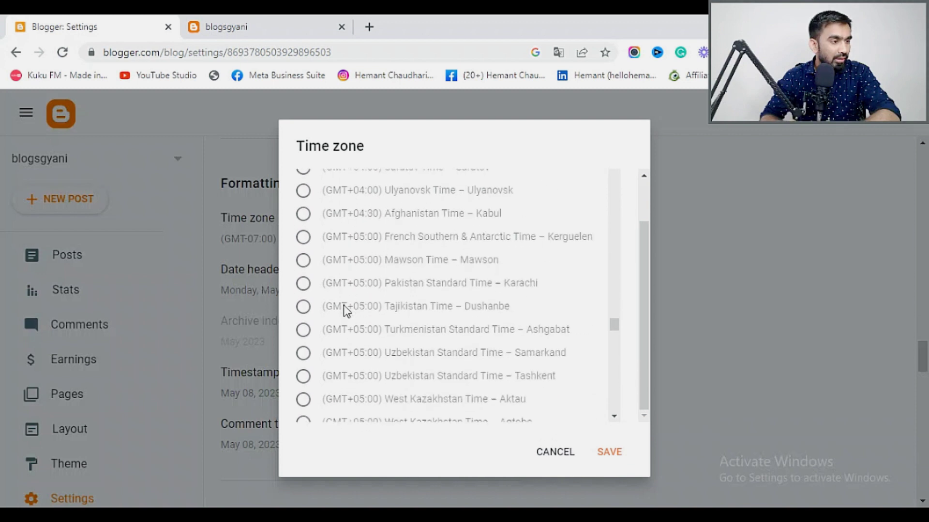
{"action": "scroll", "coordinate": [490, 360], "scroll_direction": "down", "scroll_amount": 2}
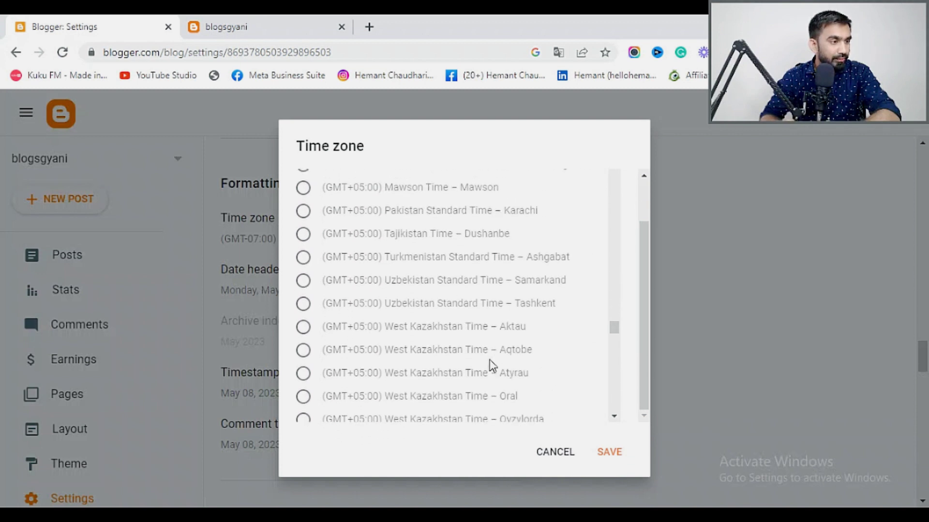
{"action": "scroll", "coordinate": [329, 370], "scroll_direction": "down", "scroll_amount": 6}
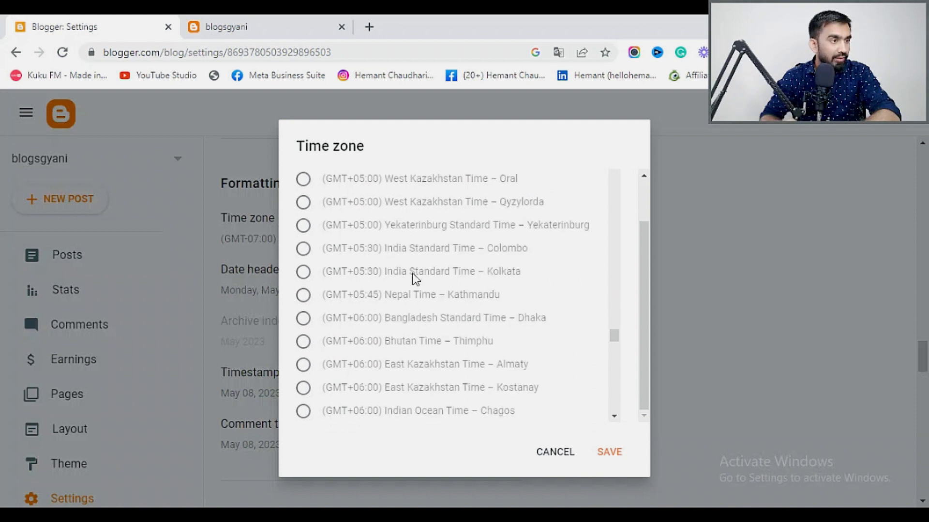
{"action": "left_click", "coordinate": [309, 272]}
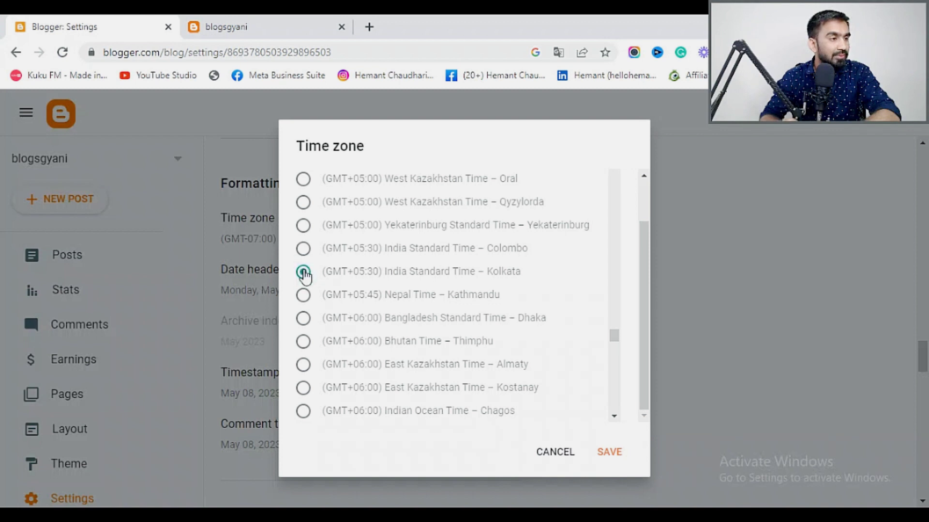
{"action": "left_click", "coordinate": [611, 452]}
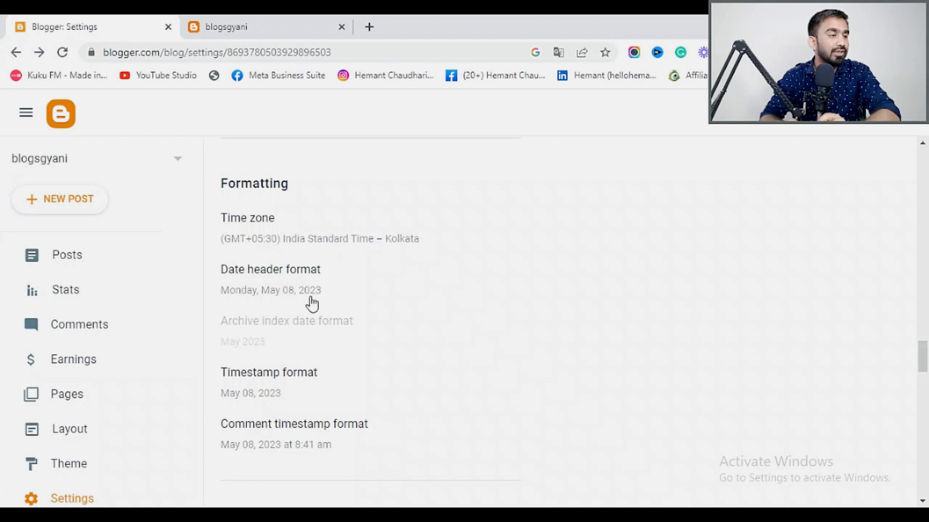
Switch on Enable search description, leaving the empty editor closed.
{"action": "scroll", "coordinate": [282, 282], "scroll_direction": "down", "scroll_amount": 1}
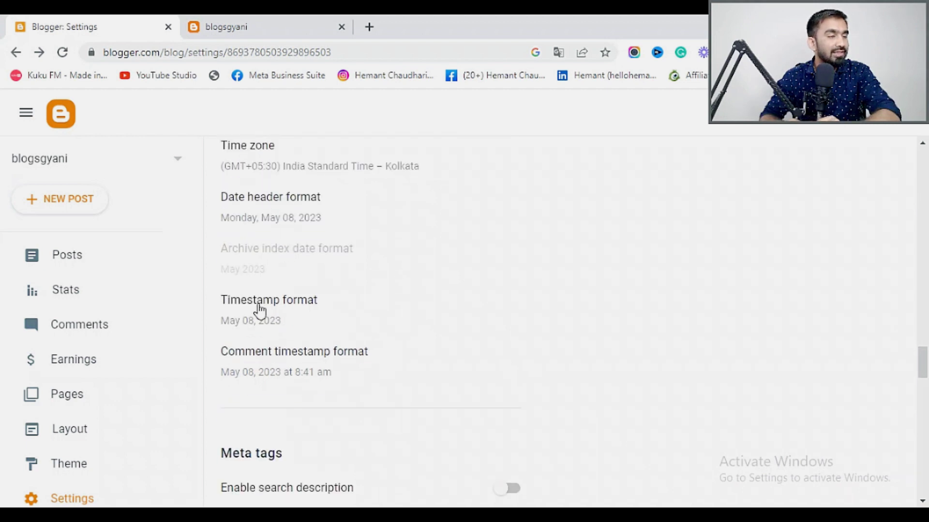
{"action": "scroll", "coordinate": [260, 311], "scroll_direction": "down", "scroll_amount": 1}
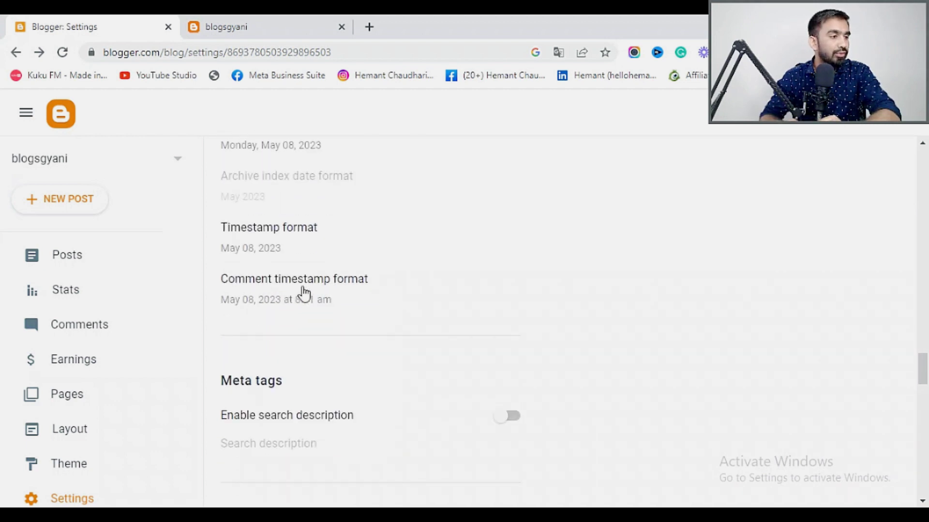
{"action": "scroll", "coordinate": [303, 292], "scroll_direction": "down", "scroll_amount": 3}
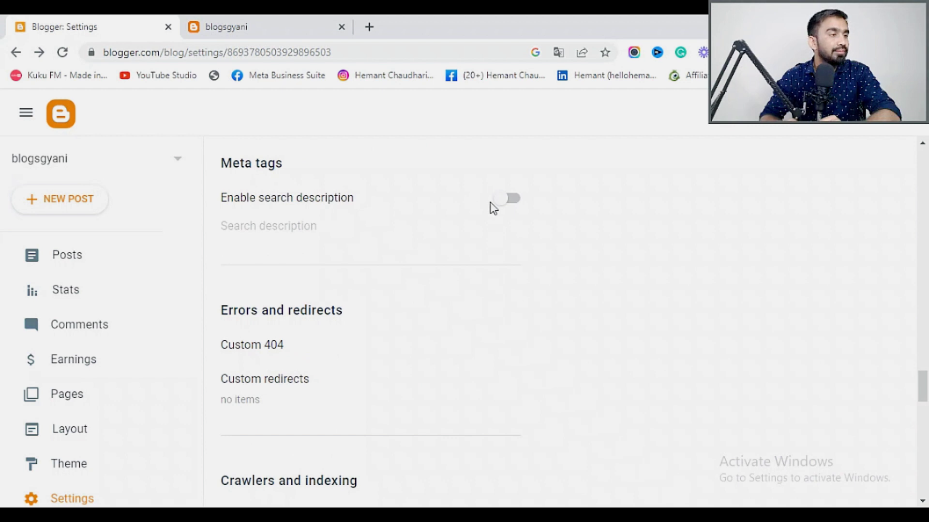
{"action": "left_click", "coordinate": [504, 214]}
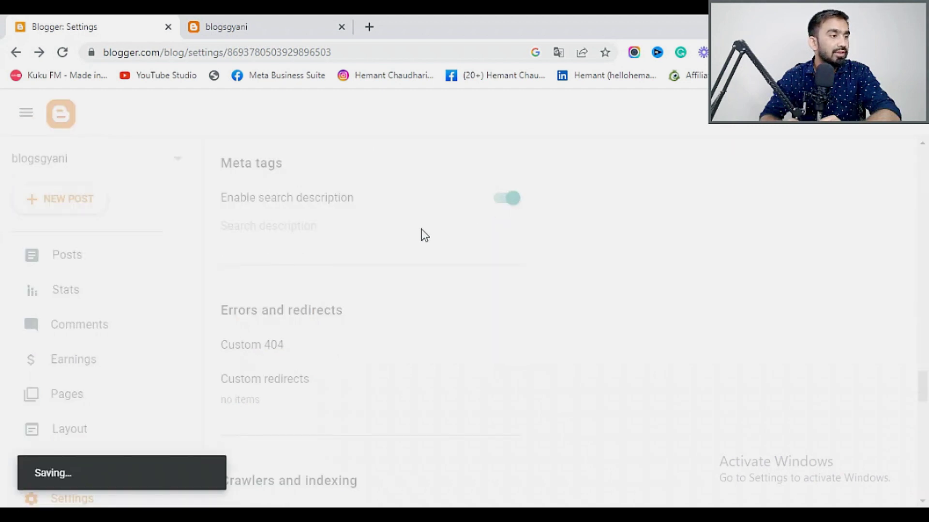
{"action": "left_click", "coordinate": [286, 232]}
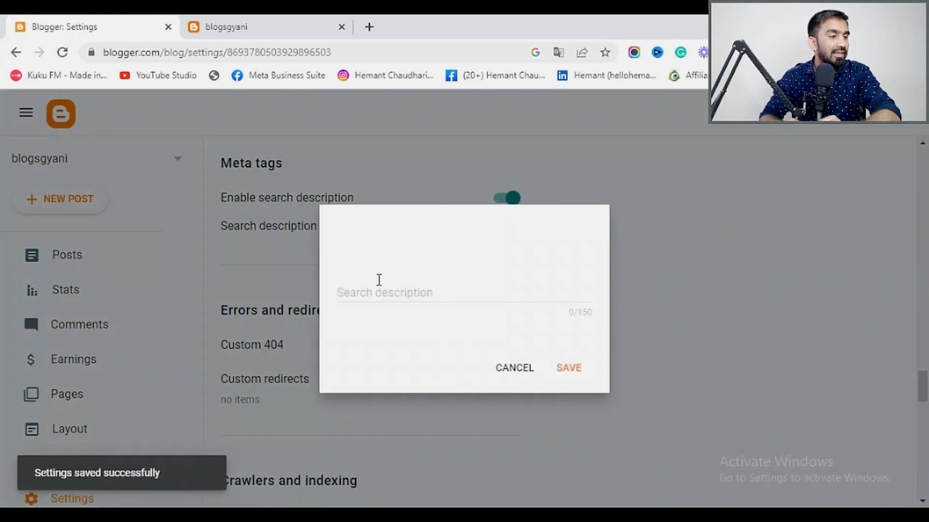
{"action": "left_click", "coordinate": [524, 367]}
Copy the full text of the blog's existing Basic > Description.
{"action": "scroll", "coordinate": [308, 258], "scroll_direction": "up", "scroll_amount": 10}
{"action": "scroll", "coordinate": [308, 259], "scroll_direction": "up", "scroll_amount": 15}
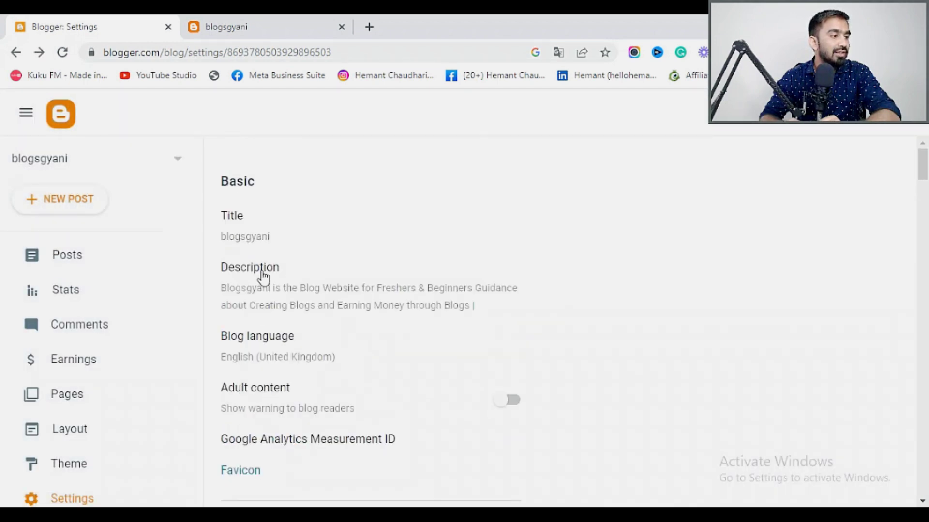
{"action": "left_click", "coordinate": [249, 276]}
{"action": "left_click_drag", "start_coordinate": [512, 293], "coordinate": [335, 255]}
{"action": "key", "text": "ctrl+c"}
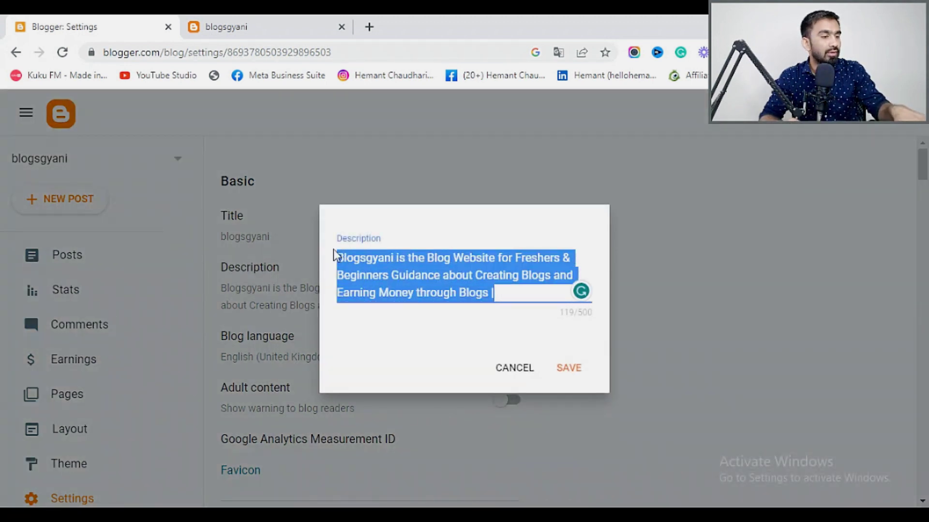
{"action": "left_click", "coordinate": [562, 368]}
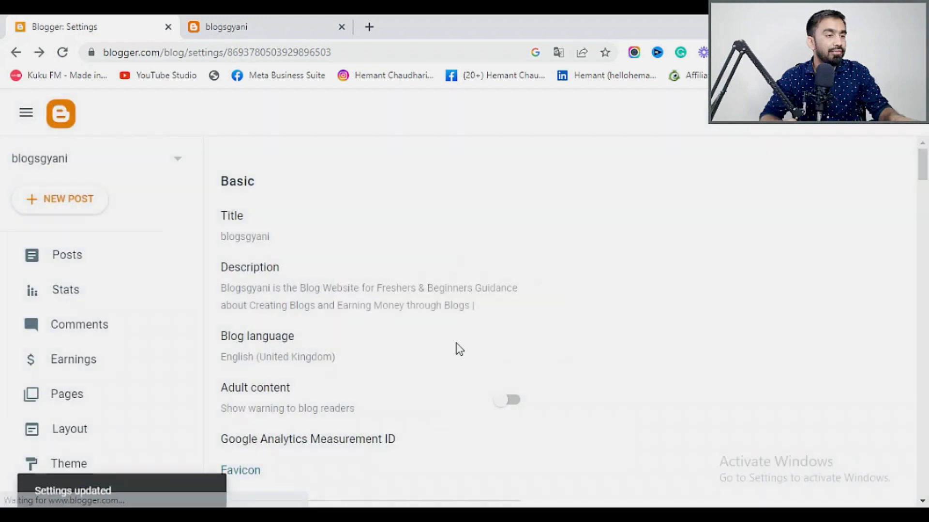
Paste the copied description into Search description and save it.
{"action": "scroll", "coordinate": [457, 346], "scroll_direction": "down", "scroll_amount": 15}
{"action": "scroll", "coordinate": [460, 356], "scroll_direction": "down", "scroll_amount": 15}
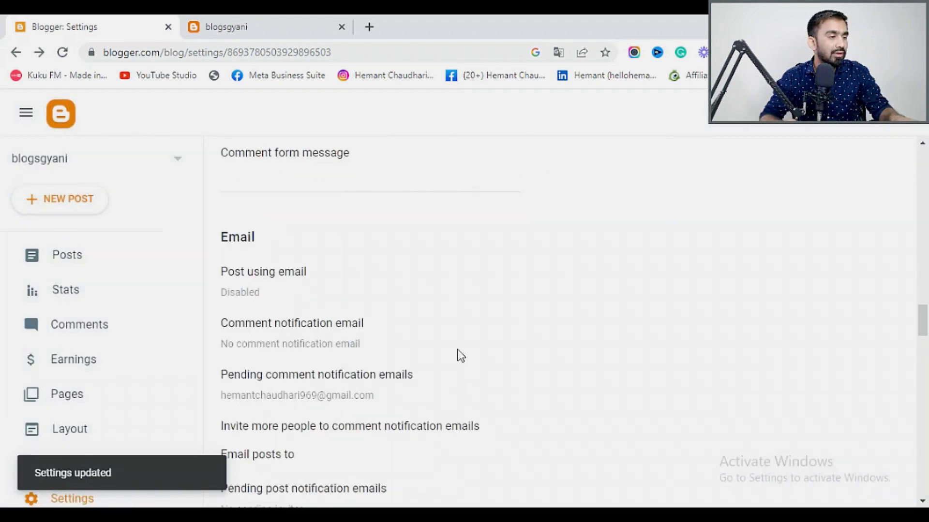
{"action": "scroll", "coordinate": [460, 353], "scroll_direction": "down", "scroll_amount": 4}
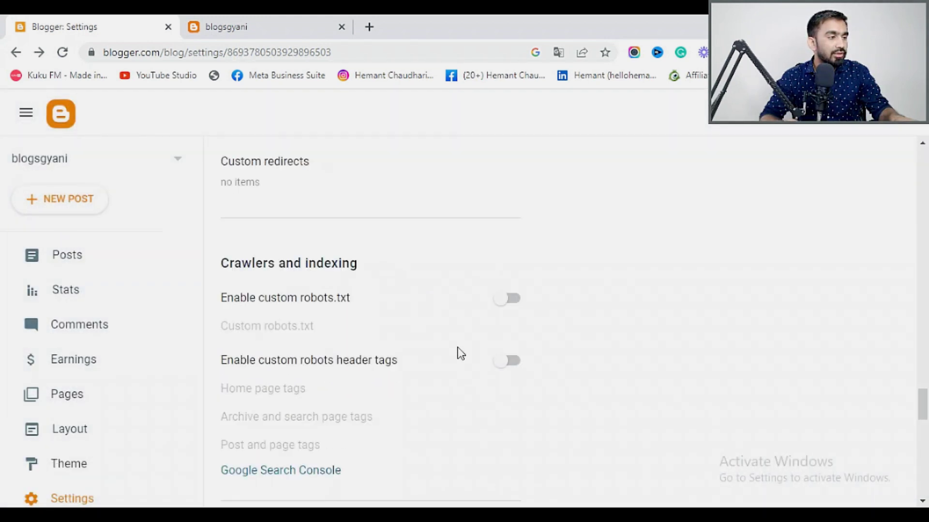
{"action": "scroll", "coordinate": [459, 353], "scroll_direction": "up", "scroll_amount": 6}
{"action": "left_click", "coordinate": [269, 305]}
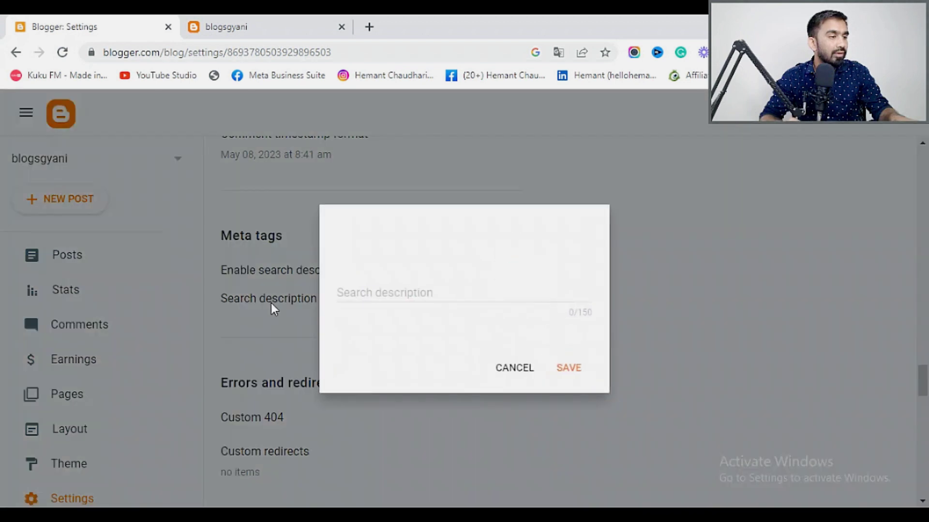
{"action": "left_click", "coordinate": [425, 290]}
{"action": "key", "text": "ctrl+v"}
{"action": "left_click", "coordinate": [575, 369]}
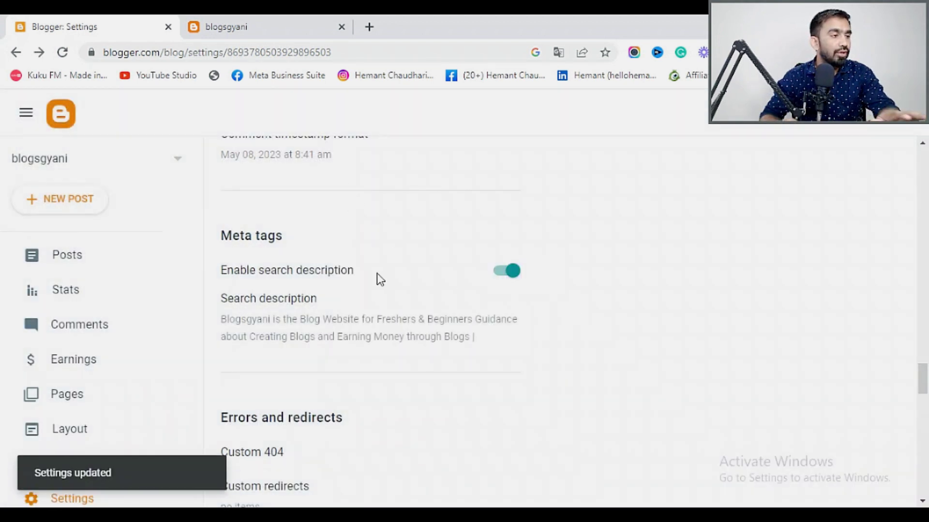
{"action": "left_click", "coordinate": [366, 27]}
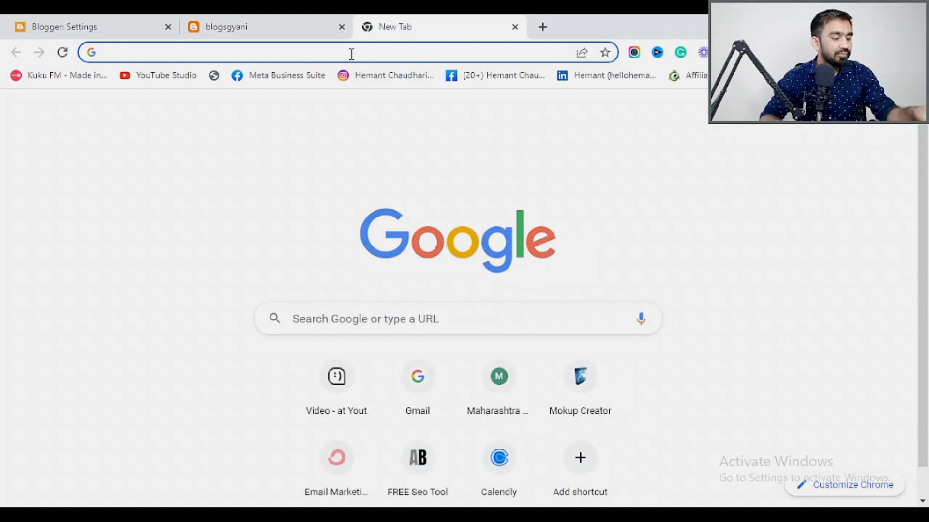
{"action": "type", "text": "blo"}
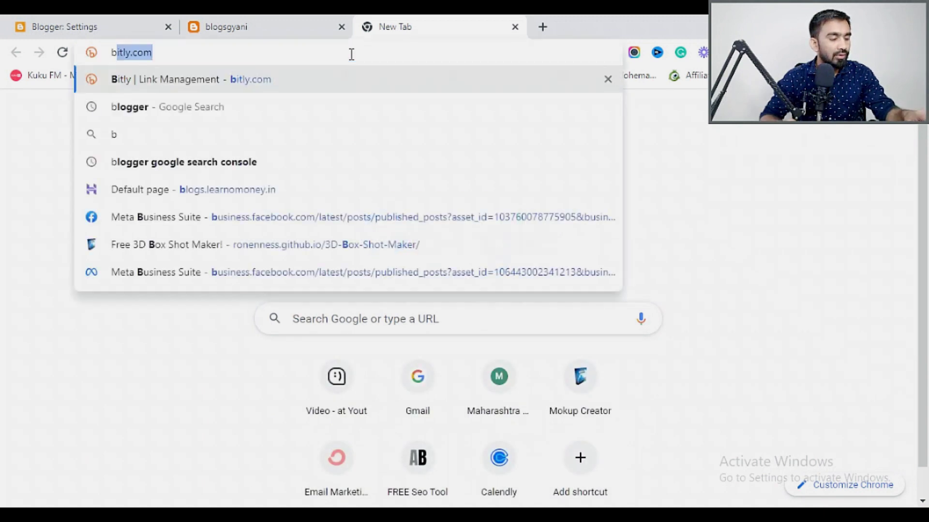
{"action": "type", "text": "gs"}
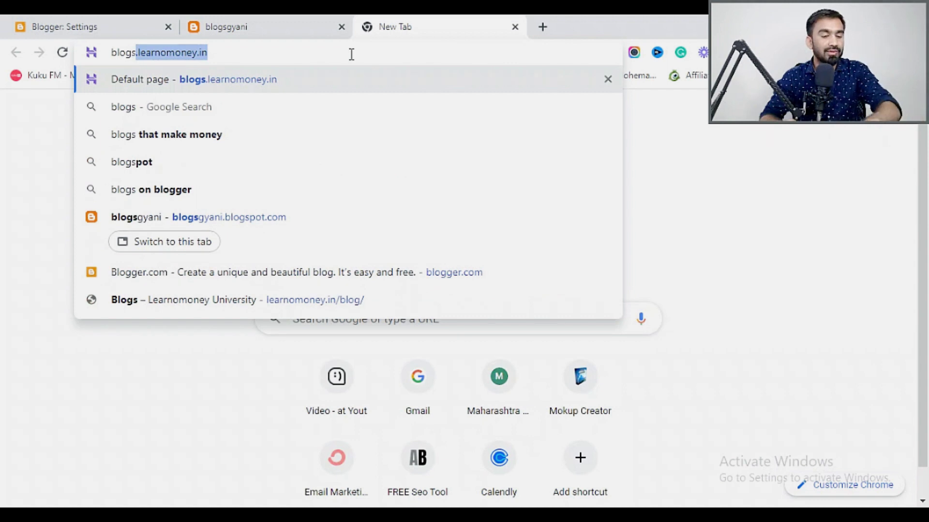
{"action": "key", "text": "Return"}
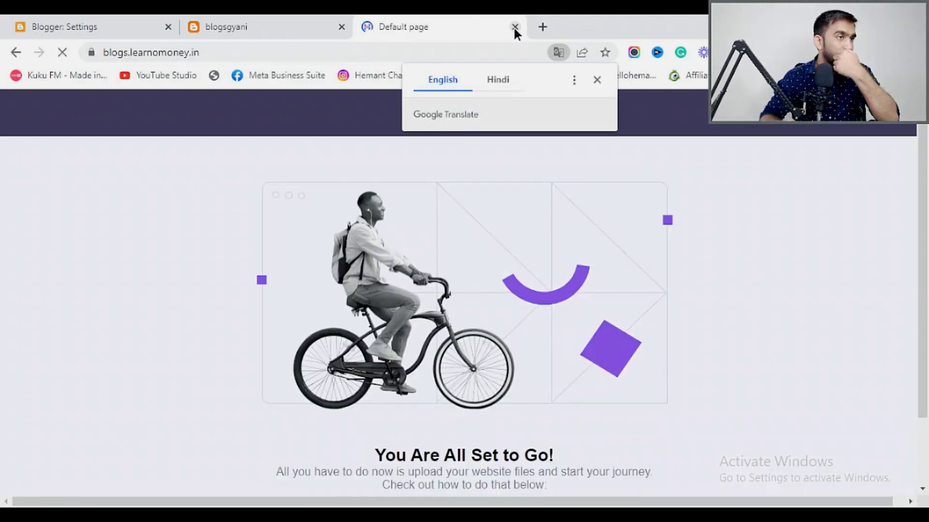
{"action": "left_click", "coordinate": [515, 26]}
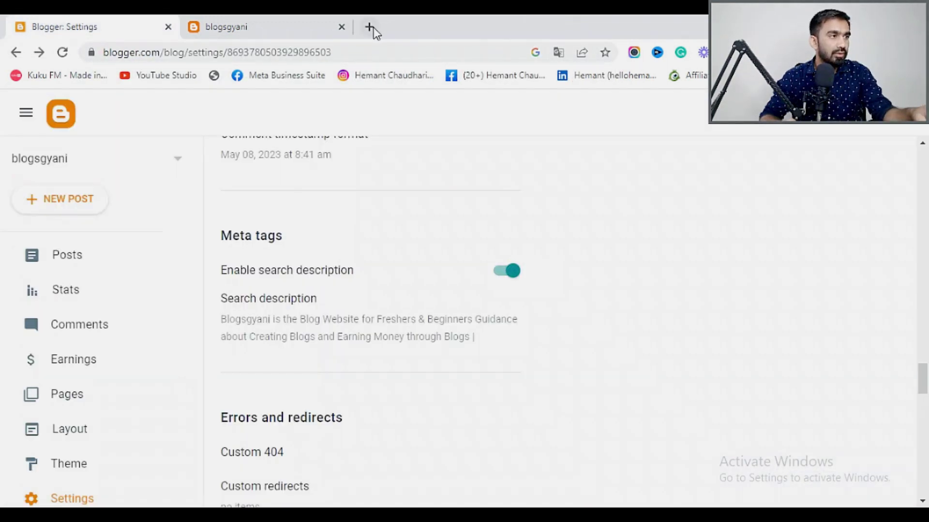
Search Google for 'book' in a new tab, browse the results, then return to Blogger Settings.
{"action": "left_click", "coordinate": [372, 28]}
{"action": "type", "text": "bokk"}
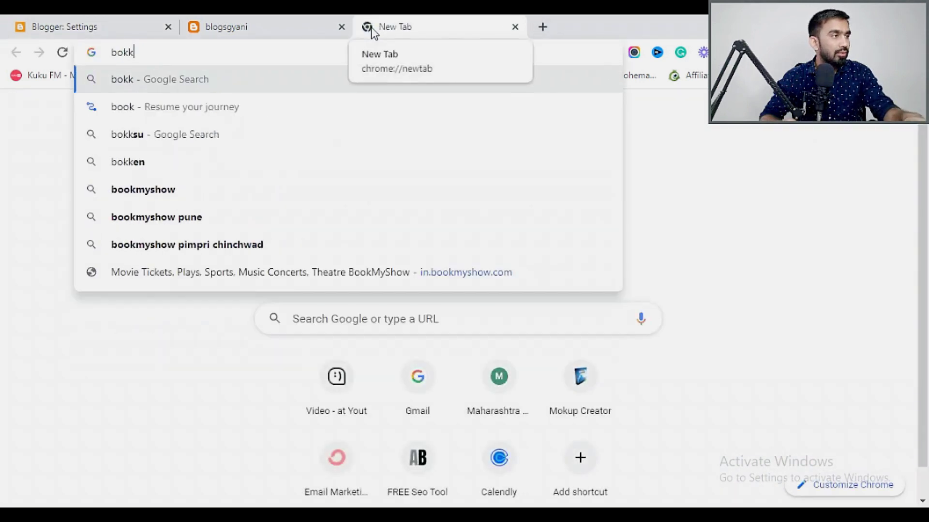
{"action": "key", "text": "BackSpace"}
{"action": "key", "text": "BackSpace"}
{"action": "type", "text": "ok"}
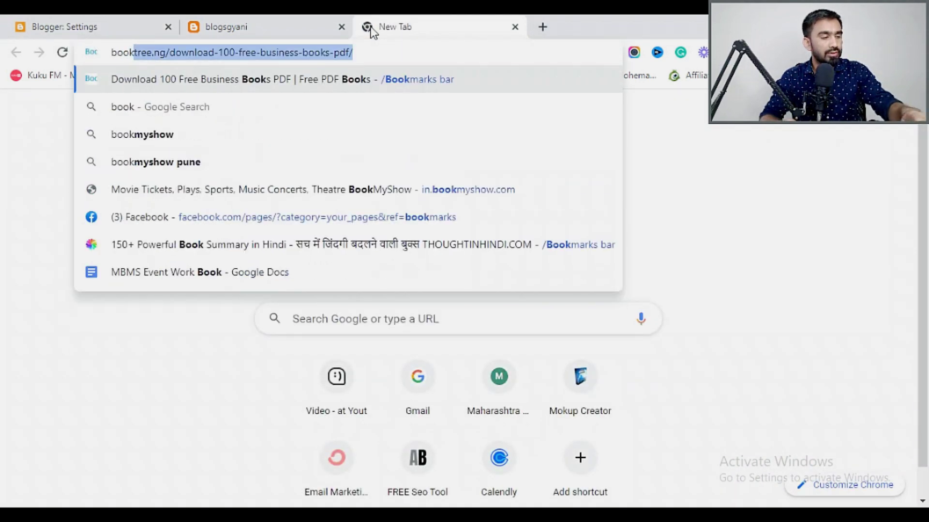
{"action": "left_click", "coordinate": [149, 107]}
{"action": "scroll", "coordinate": [284, 218], "scroll_direction": "down", "scroll_amount": 4}
{"action": "scroll", "coordinate": [290, 220], "scroll_direction": "down", "scroll_amount": 15}
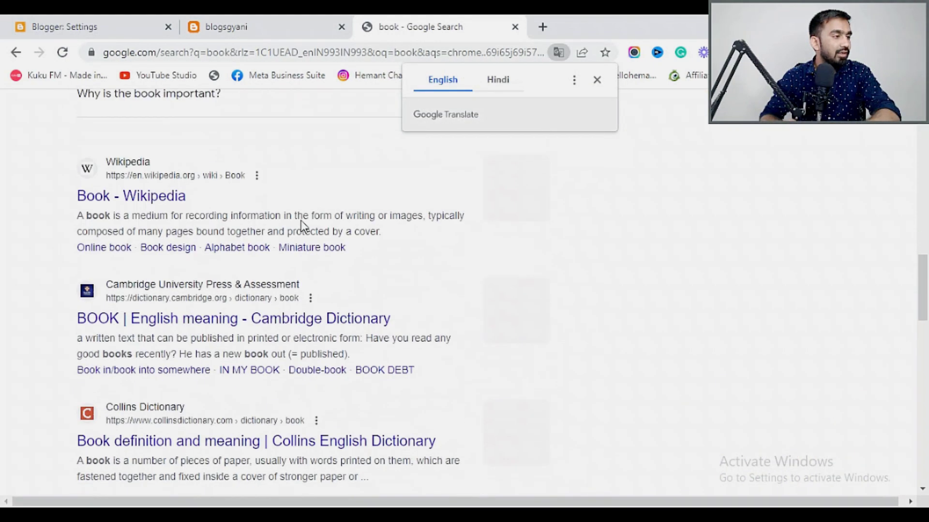
{"action": "scroll", "coordinate": [303, 226], "scroll_direction": "up", "scroll_amount": 3}
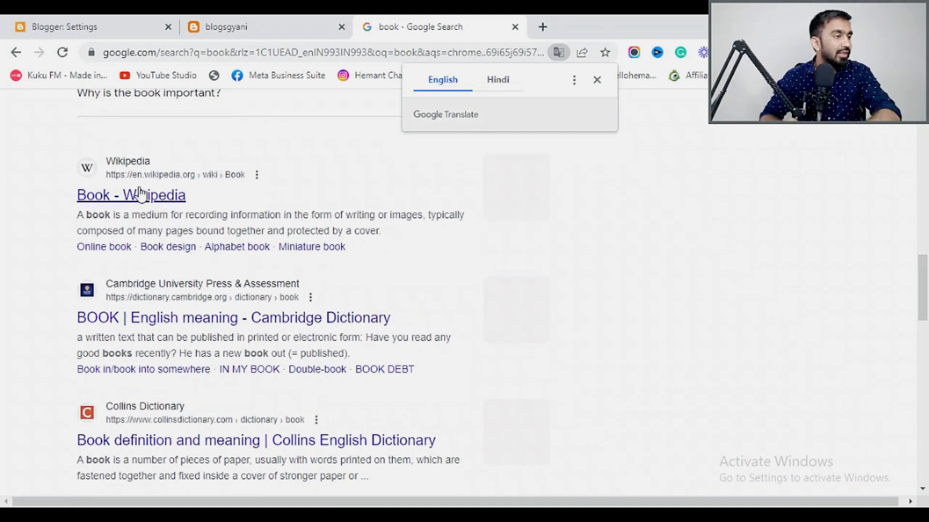
{"action": "scroll", "coordinate": [155, 213], "scroll_direction": "down", "scroll_amount": 3}
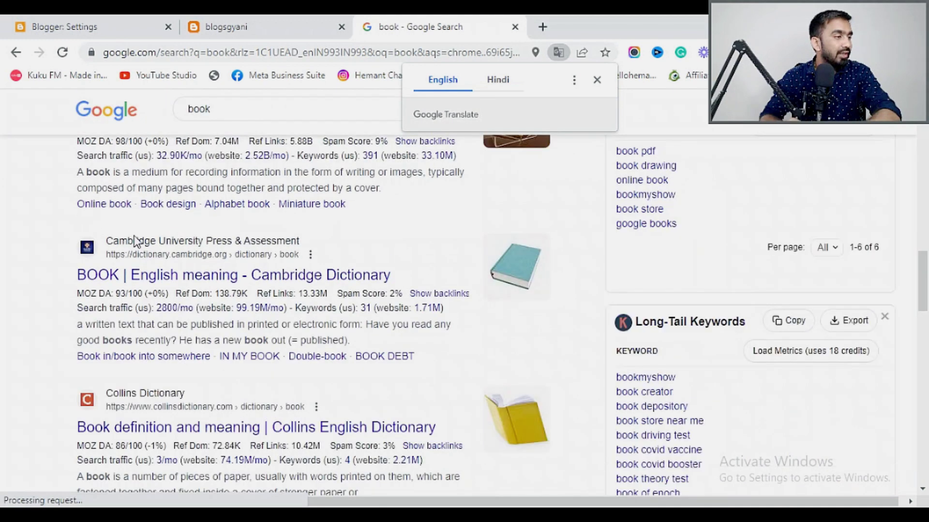
{"action": "scroll", "coordinate": [139, 242], "scroll_direction": "down", "scroll_amount": 1}
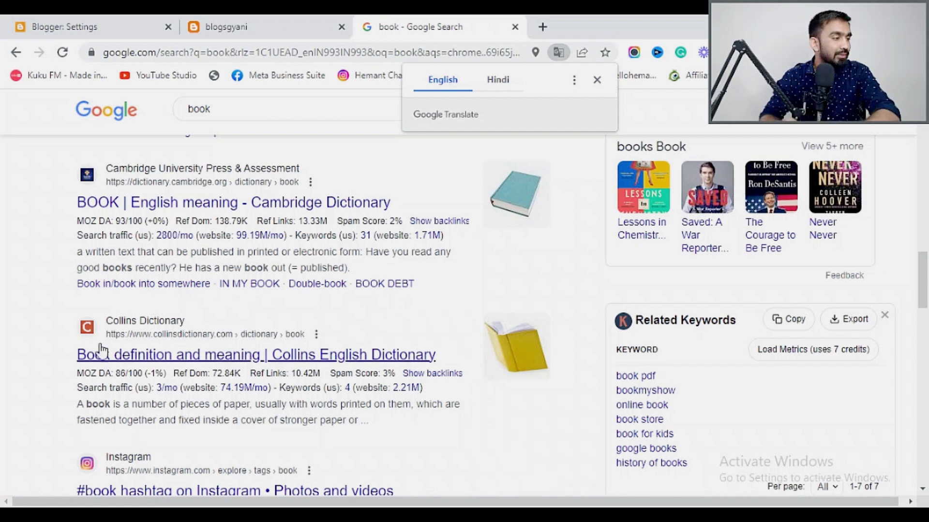
{"action": "scroll", "coordinate": [125, 322], "scroll_direction": "down", "scroll_amount": 3}
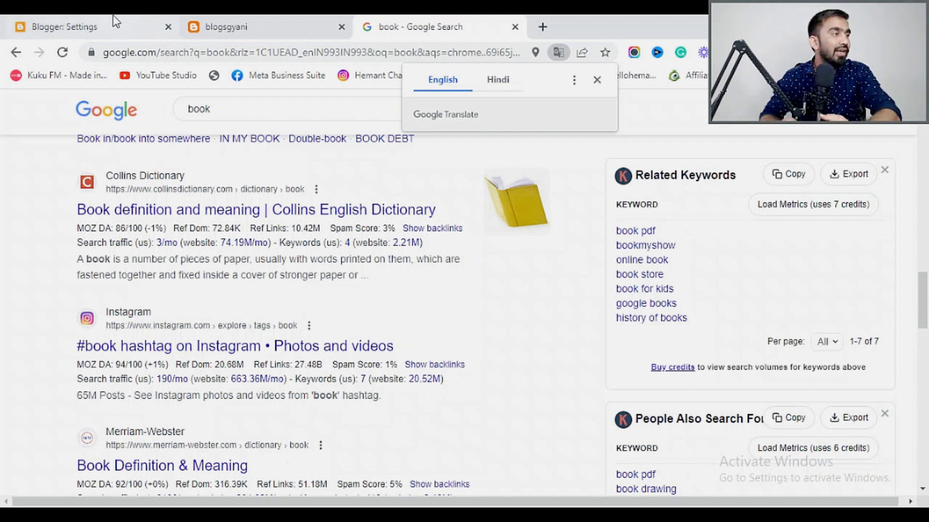
{"action": "left_click", "coordinate": [89, 22]}
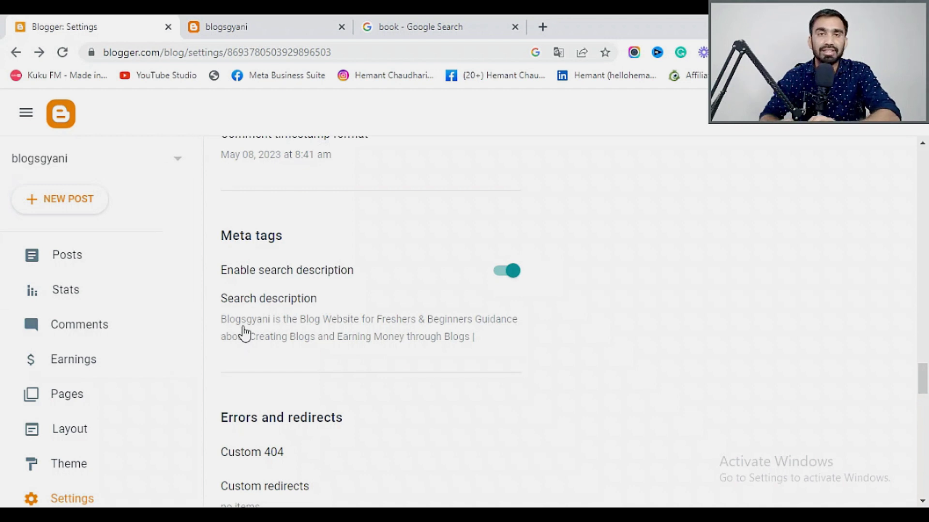
{"action": "left_click", "coordinate": [460, 23]}
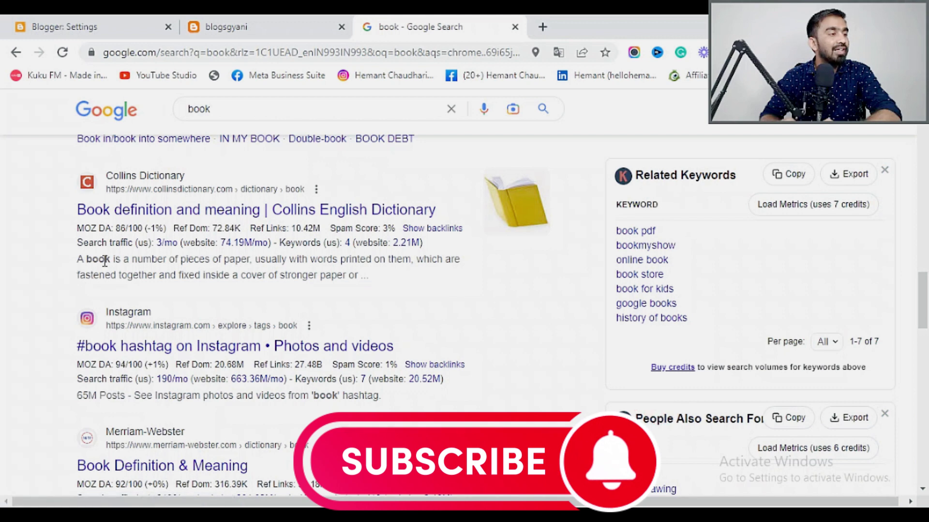
{"action": "left_click", "coordinate": [131, 27]}
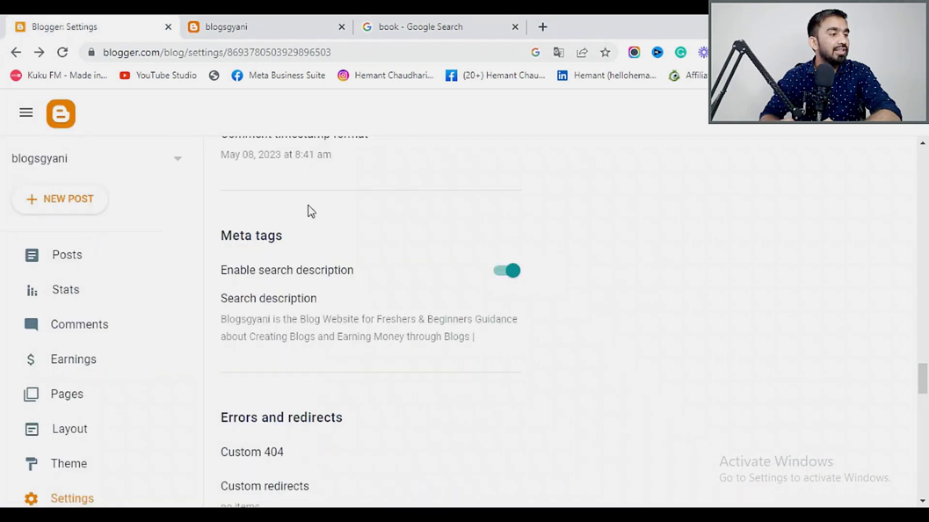
{"action": "left_click", "coordinate": [405, 18]}
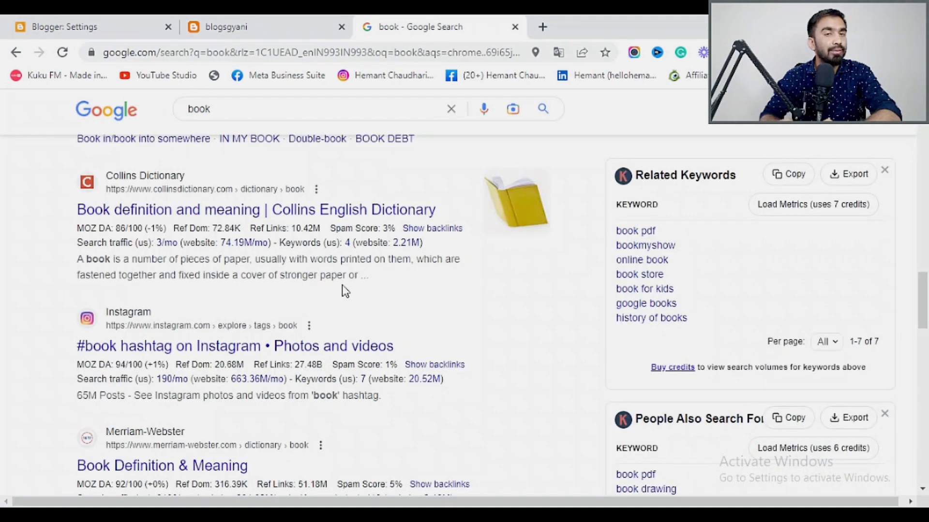
{"action": "left_click", "coordinate": [114, 34]}
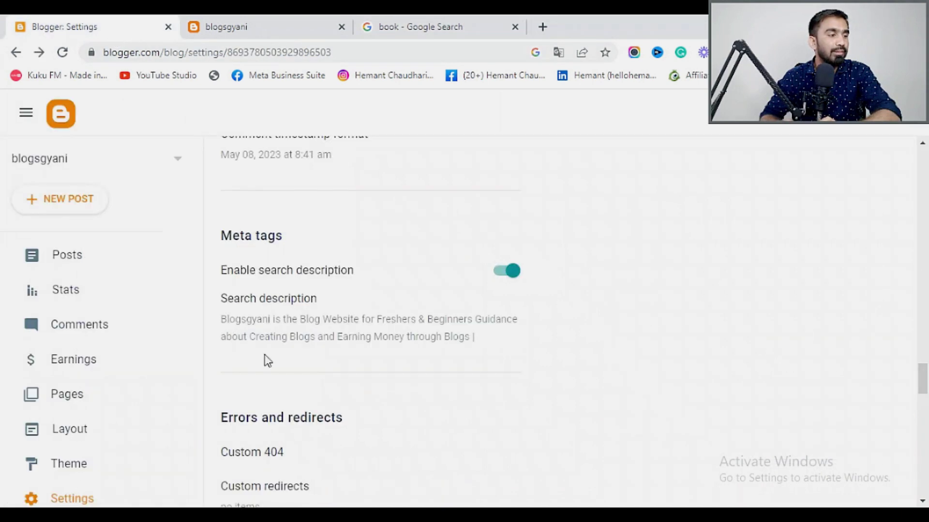
{"action": "scroll", "coordinate": [276, 353], "scroll_direction": "down", "scroll_amount": 5}
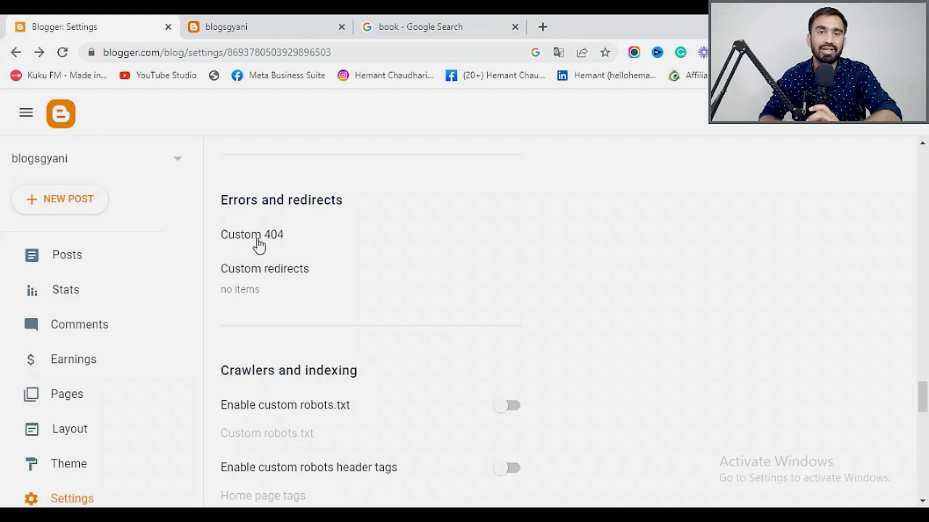
{"action": "left_click", "coordinate": [254, 276]}
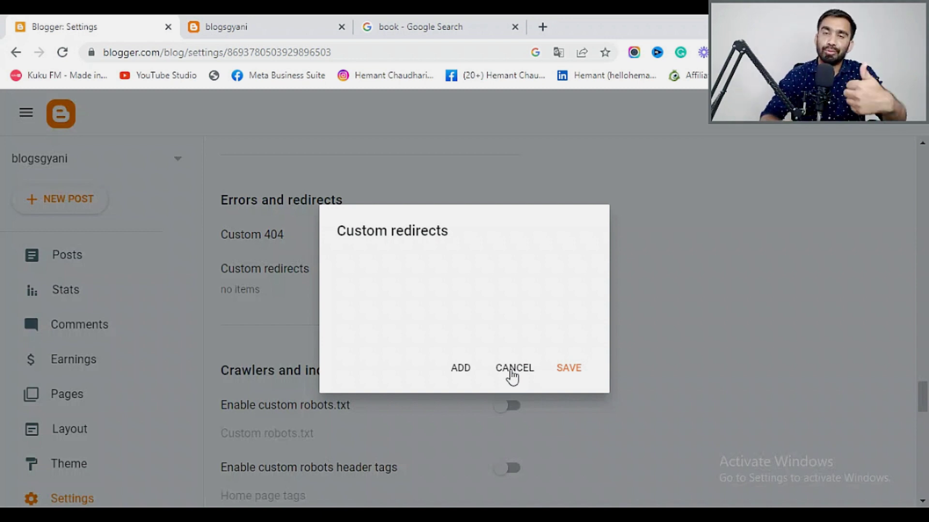
{"action": "left_click", "coordinate": [518, 376]}
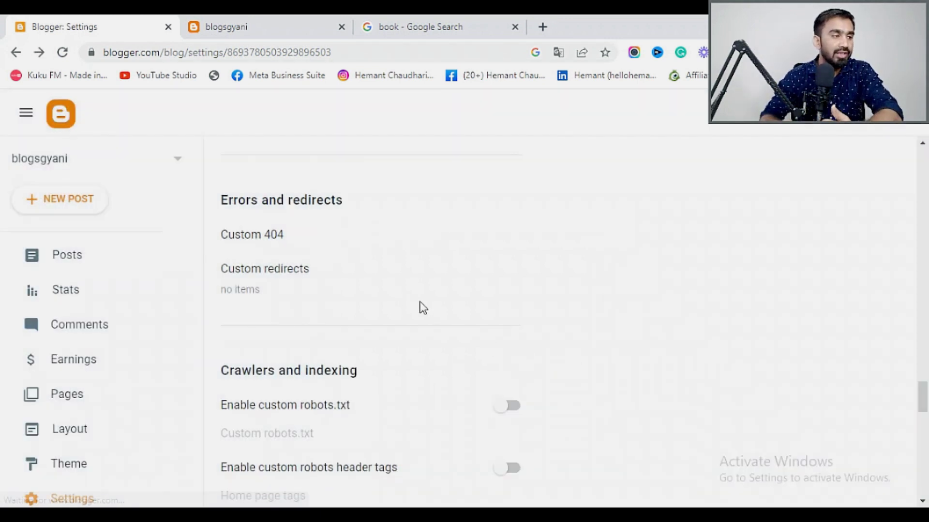
{"action": "scroll", "coordinate": [423, 308], "scroll_direction": "down", "scroll_amount": 3}
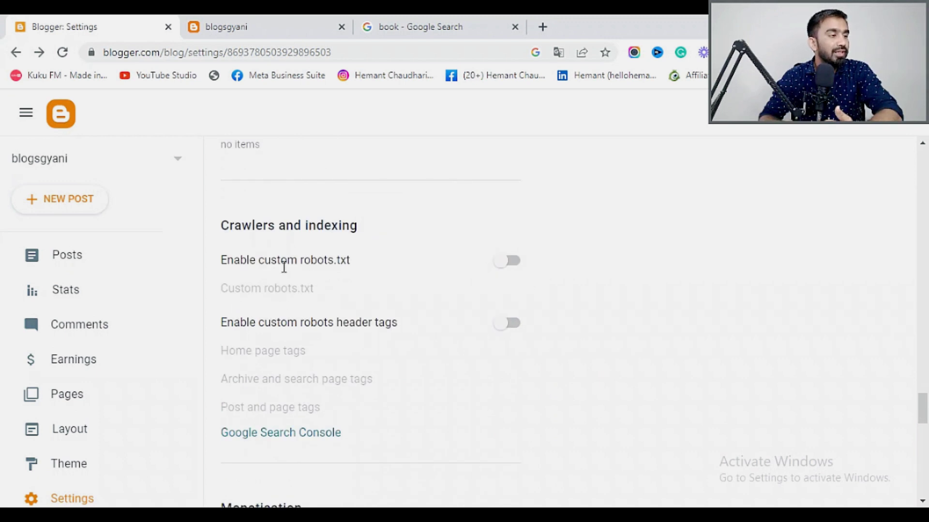
{"action": "scroll", "coordinate": [312, 274], "scroll_direction": "down", "scroll_amount": 3}
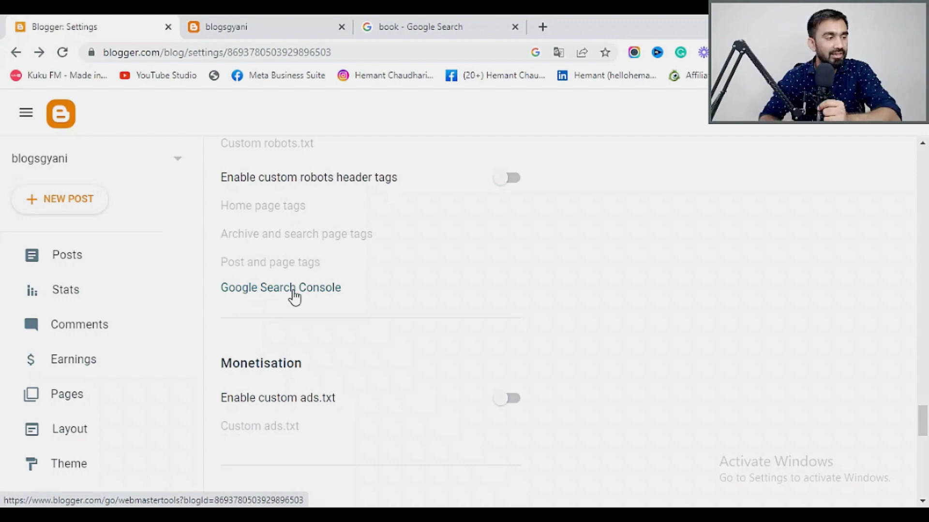
{"action": "left_click", "coordinate": [460, 24]}
{"action": "scroll", "coordinate": [234, 265], "scroll_direction": "down", "scroll_amount": 5}
{"action": "scroll", "coordinate": [243, 295], "scroll_direction": "down", "scroll_amount": 6}
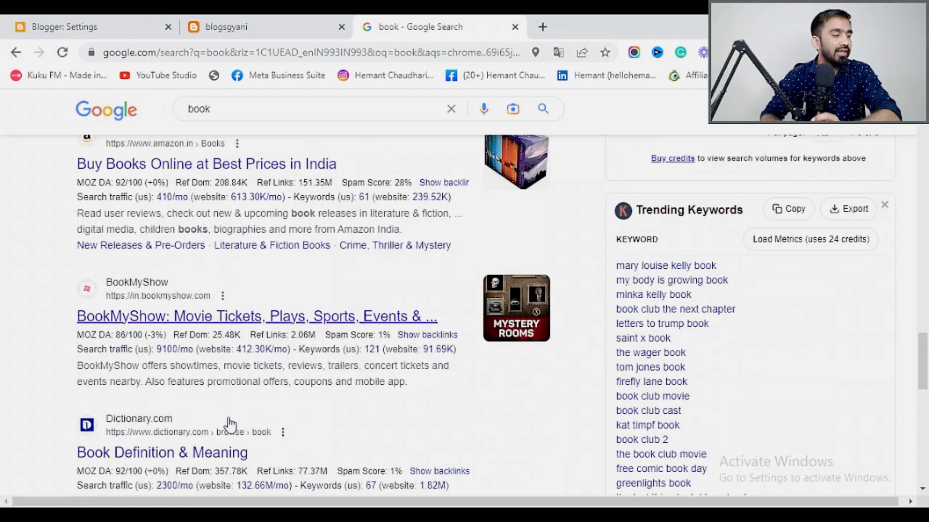
{"action": "scroll", "coordinate": [251, 372], "scroll_direction": "up", "scroll_amount": 10}
{"action": "scroll", "coordinate": [255, 375], "scroll_direction": "up", "scroll_amount": 5}
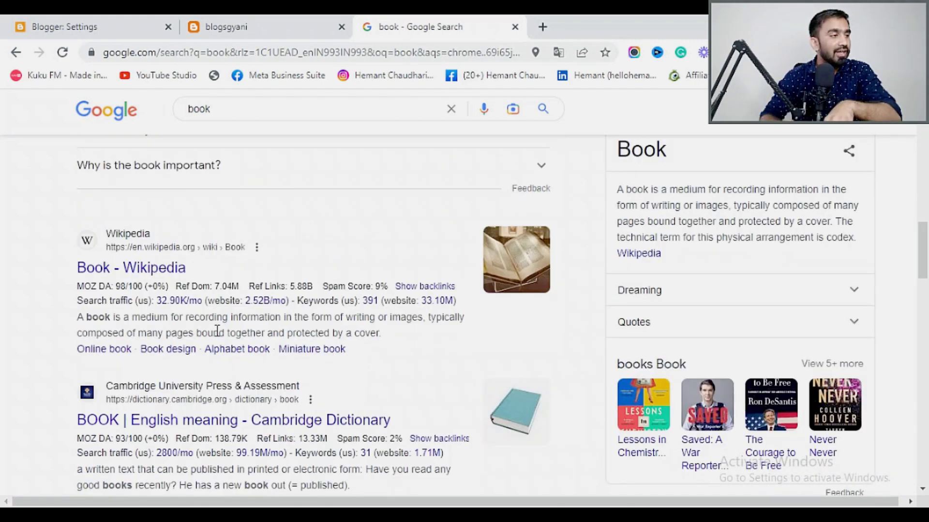
{"action": "scroll", "coordinate": [216, 332], "scroll_direction": "down", "scroll_amount": 2}
{"action": "left_click", "coordinate": [59, 27]}
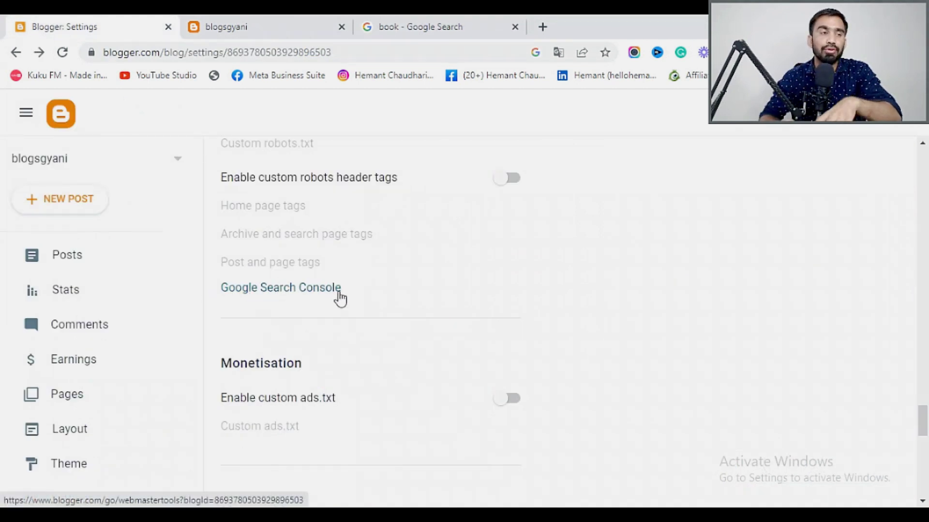
{"action": "scroll", "coordinate": [332, 306], "scroll_direction": "down", "scroll_amount": 3}
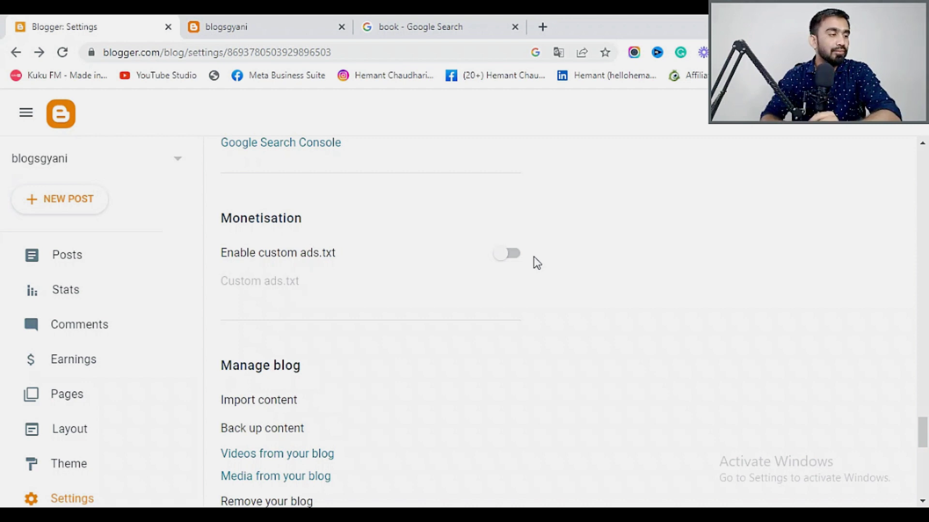
{"action": "scroll", "coordinate": [529, 261], "scroll_direction": "down", "scroll_amount": 5}
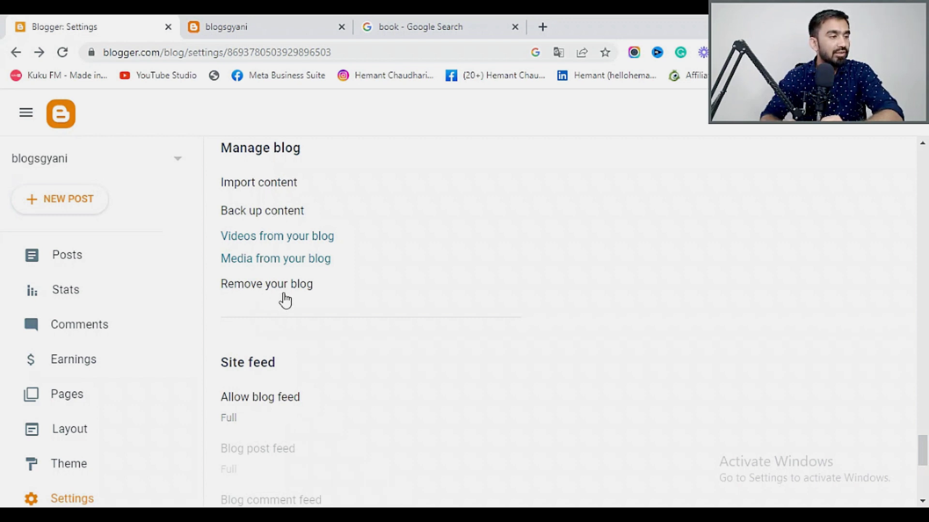
{"action": "scroll", "coordinate": [313, 302], "scroll_direction": "down", "scroll_amount": 5}
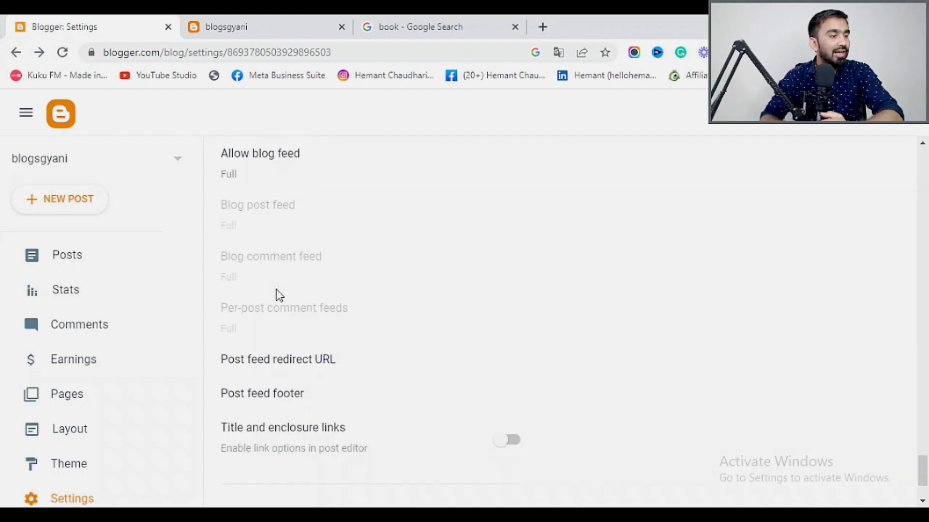
{"action": "scroll", "coordinate": [278, 295], "scroll_direction": "down", "scroll_amount": 3}
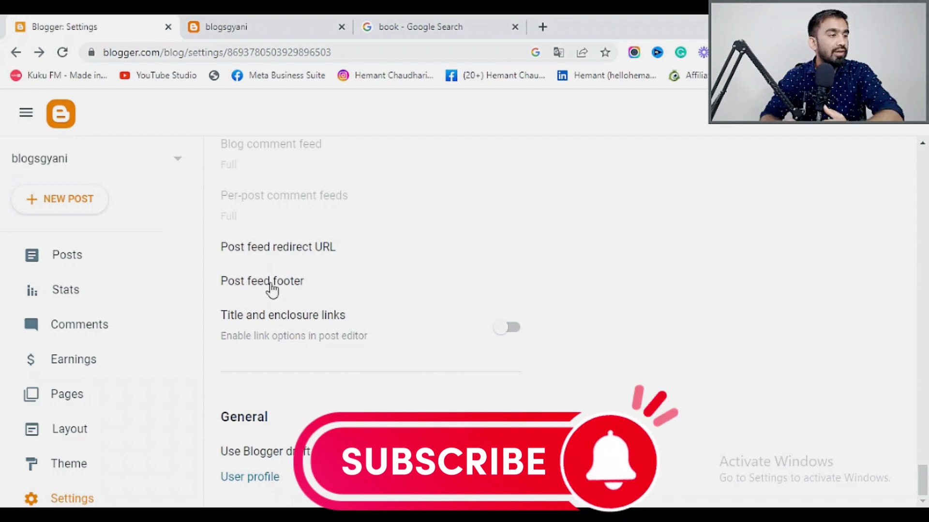
{"action": "left_click", "coordinate": [293, 285]}
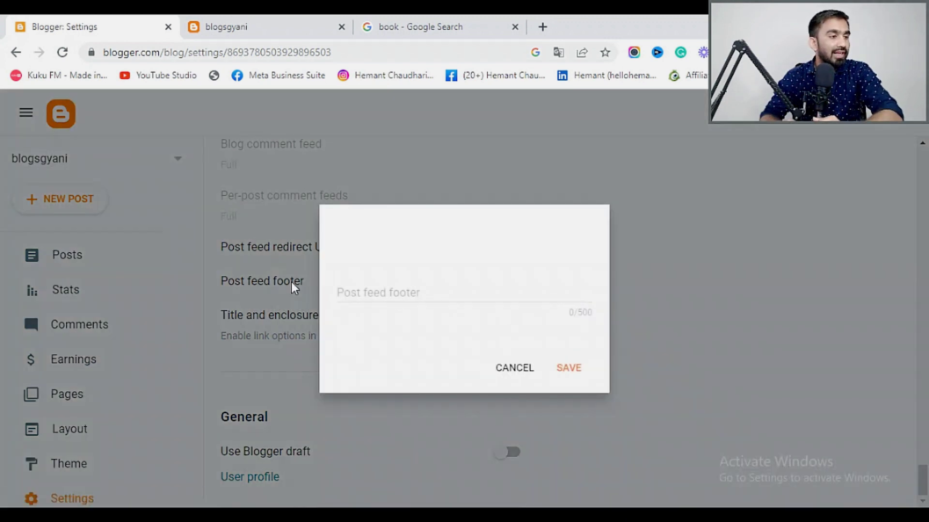
{"action": "left_click", "coordinate": [515, 369]}
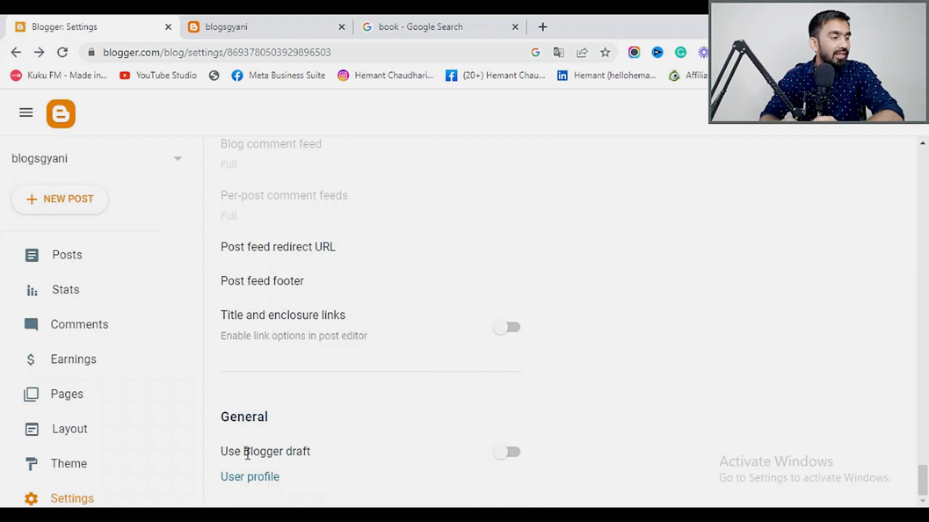
{"action": "scroll", "coordinate": [422, 438], "scroll_direction": "up", "scroll_amount": 15}
{"action": "scroll", "coordinate": [422, 434], "scroll_direction": "up", "scroll_amount": 10}
{"action": "left_click_drag", "start_coordinate": [923, 208], "coordinate": [924, 162]}
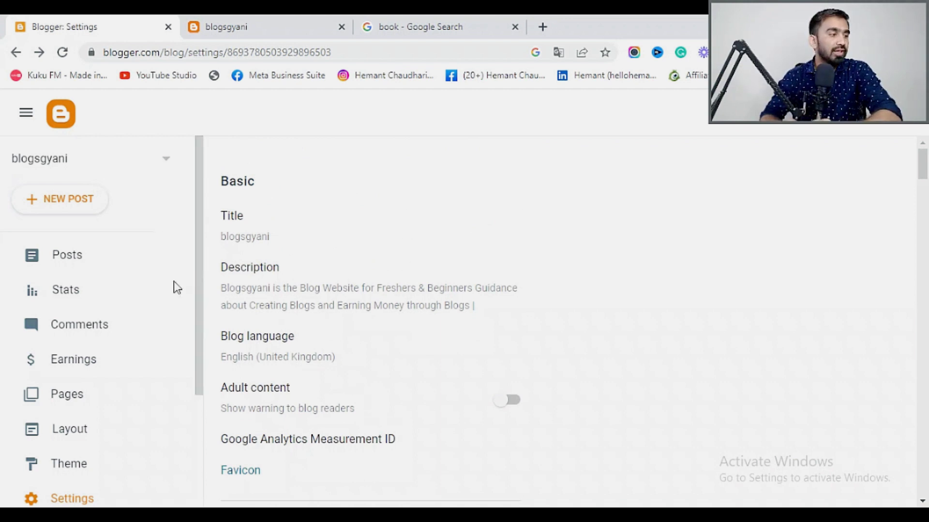
Look through the Posts list, blog list and Stats page, then open the Comments page.
{"action": "left_click", "coordinate": [57, 261]}
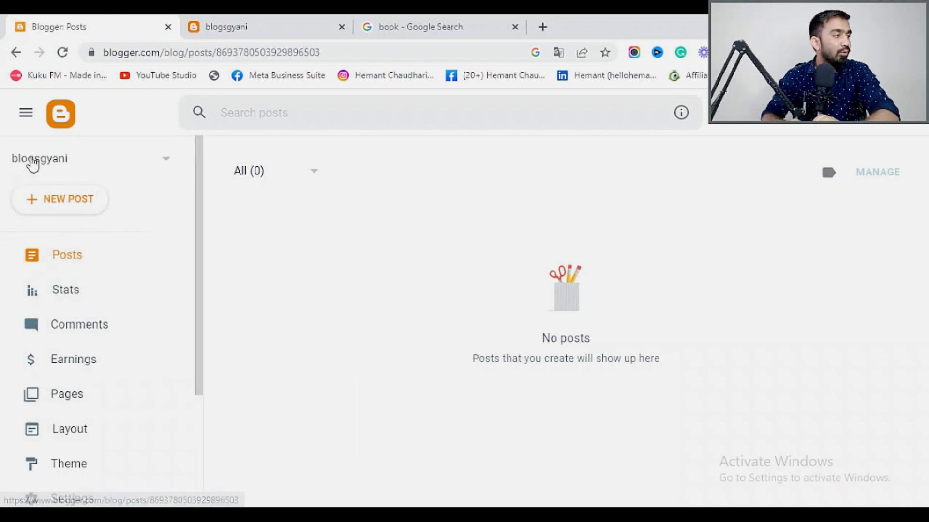
{"action": "left_click", "coordinate": [67, 163]}
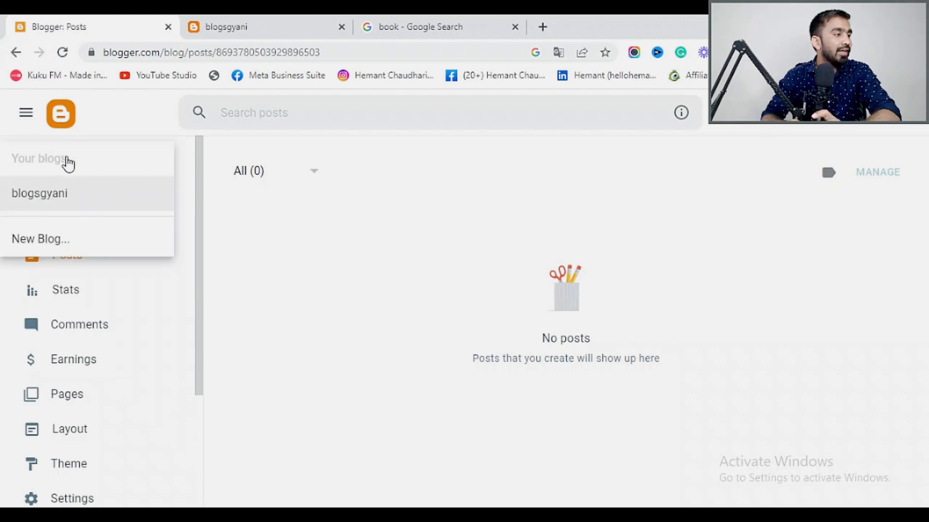
{"action": "left_click", "coordinate": [274, 212]}
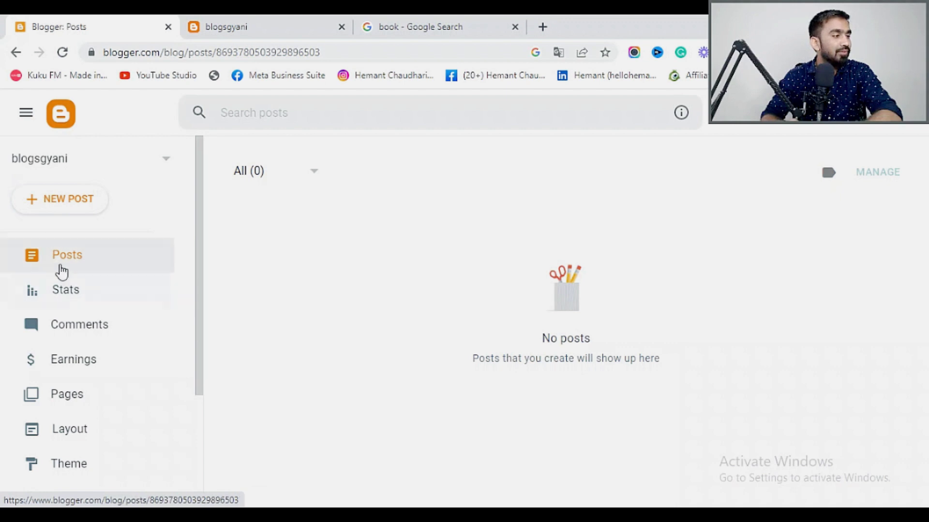
{"action": "left_click", "coordinate": [72, 301]}
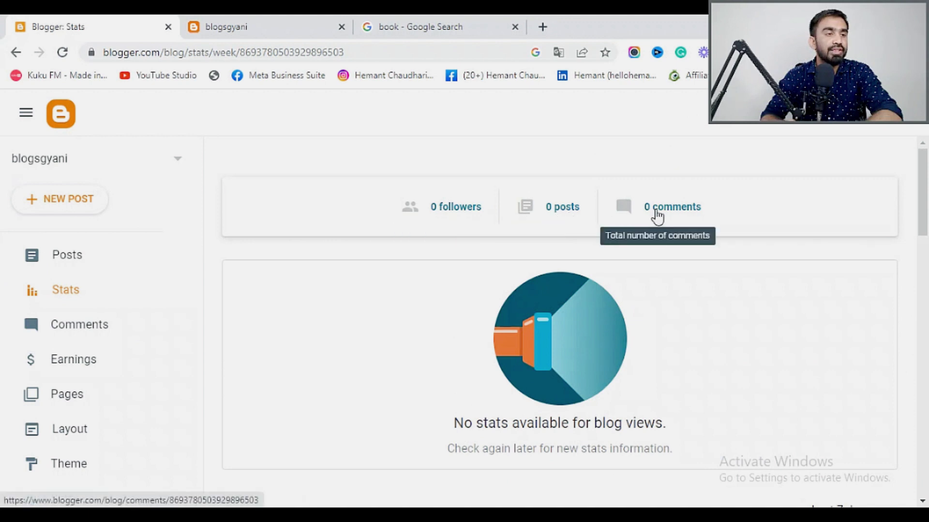
{"action": "scroll", "coordinate": [628, 335], "scroll_direction": "down", "scroll_amount": 10}
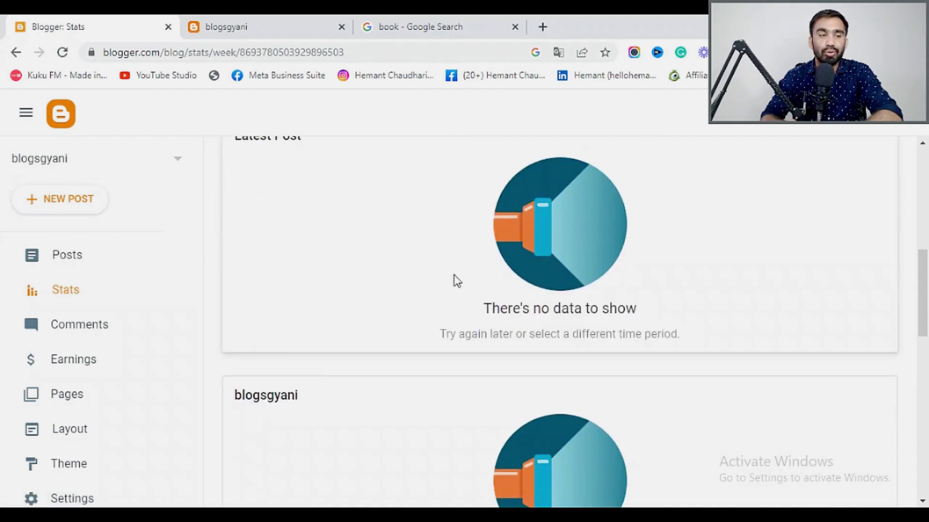
{"action": "scroll", "coordinate": [454, 275], "scroll_direction": "down", "scroll_amount": 4}
{"action": "scroll", "coordinate": [505, 319], "scroll_direction": "down", "scroll_amount": 9}
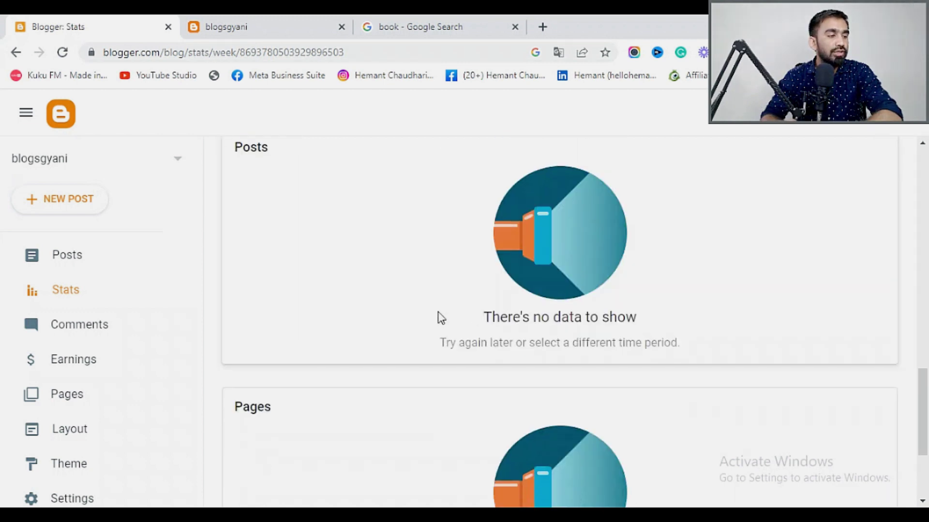
{"action": "left_click", "coordinate": [74, 323]}
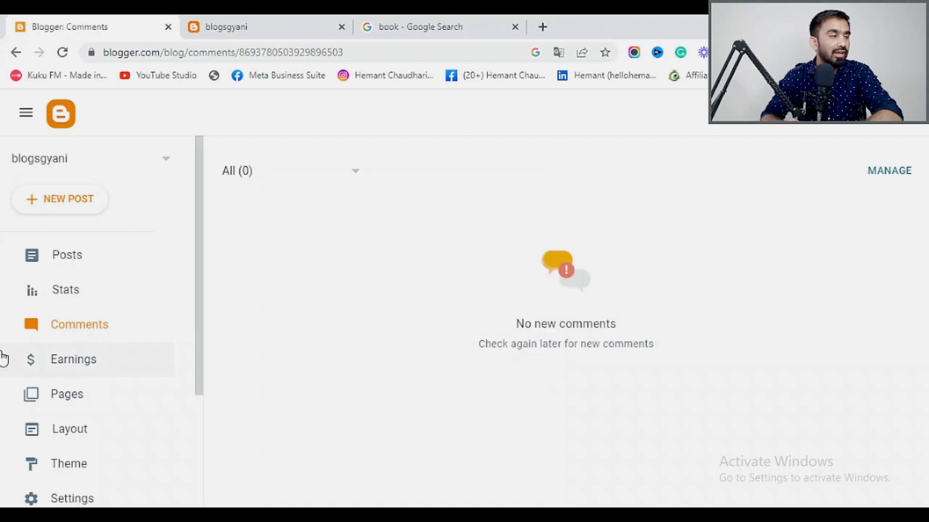
Browse the AdSense cards on the Earnings page, then open Pages, showing All 0.
{"action": "left_click", "coordinate": [73, 361]}
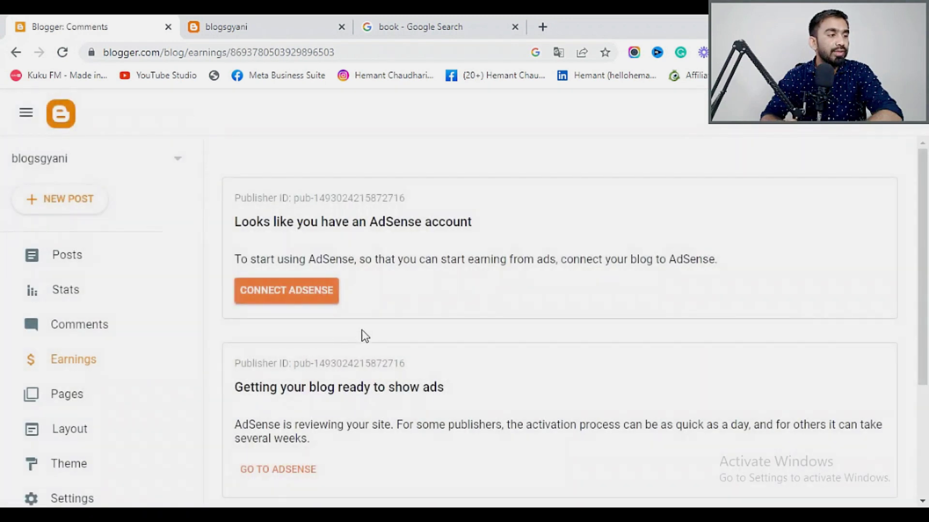
{"action": "scroll", "coordinate": [358, 319], "scroll_direction": "down", "scroll_amount": 2}
{"action": "scroll", "coordinate": [384, 233], "scroll_direction": "up", "scroll_amount": 2}
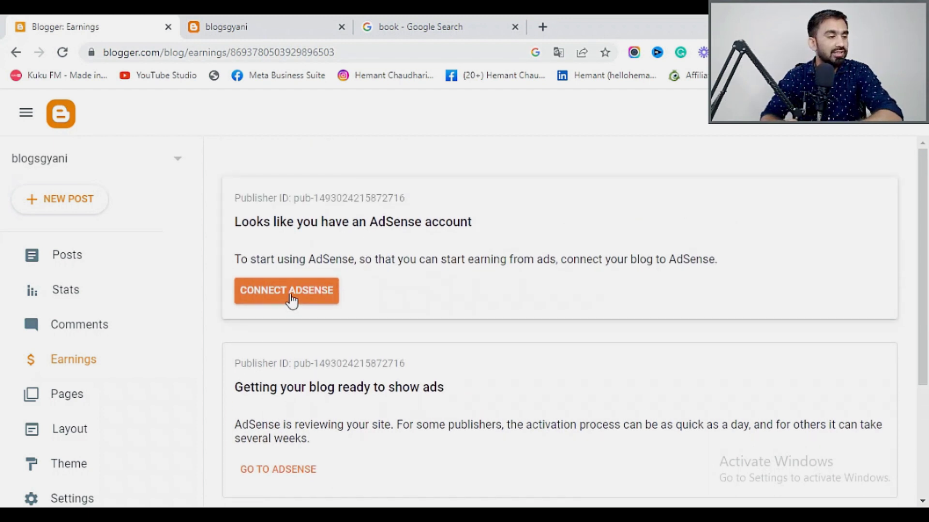
{"action": "scroll", "coordinate": [291, 300], "scroll_direction": "down", "scroll_amount": 3}
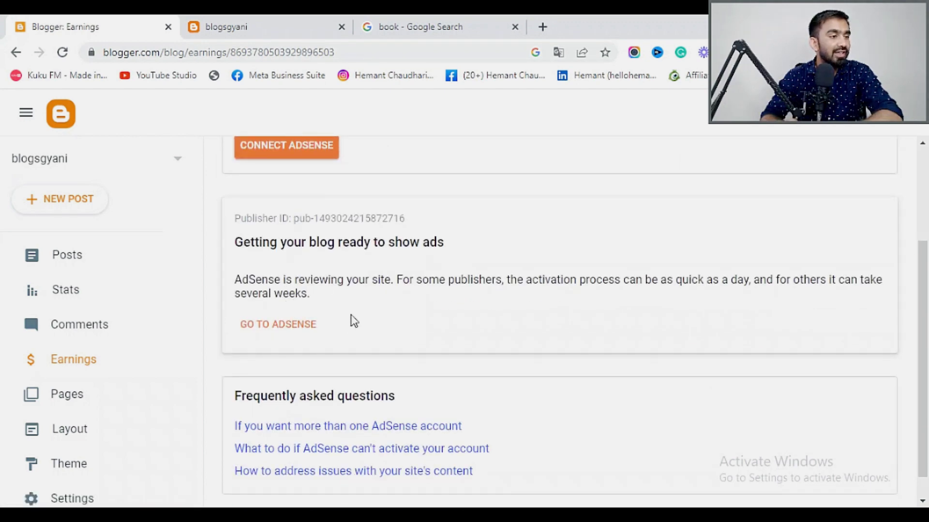
{"action": "scroll", "coordinate": [290, 332], "scroll_direction": "down", "scroll_amount": 1}
{"action": "scroll", "coordinate": [290, 281], "scroll_direction": "up", "scroll_amount": 3}
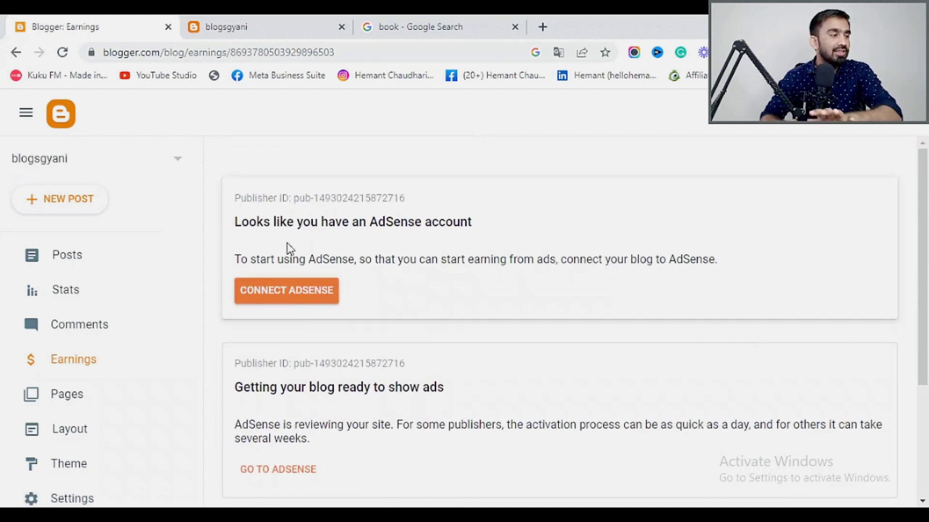
{"action": "left_click", "coordinate": [73, 402]}
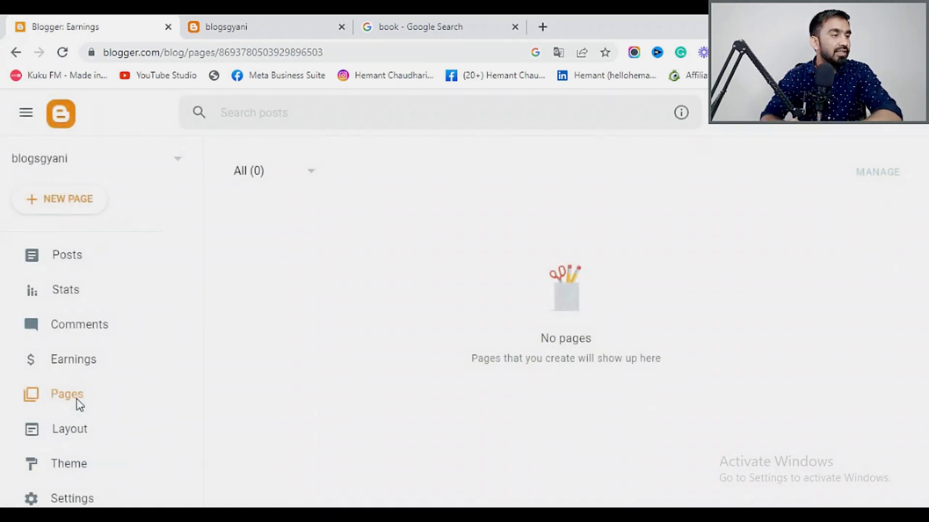
{"action": "scroll", "coordinate": [77, 406], "scroll_direction": "down", "scroll_amount": 2}
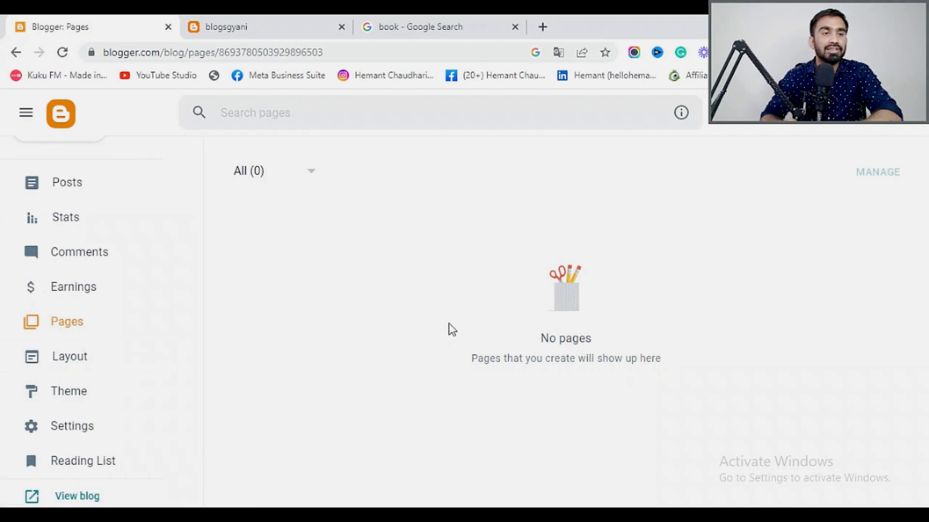
Reload the live blog from the Layout page, then open the Header gadget's settings showing 'blogsgyani'.
{"action": "left_click", "coordinate": [71, 367]}
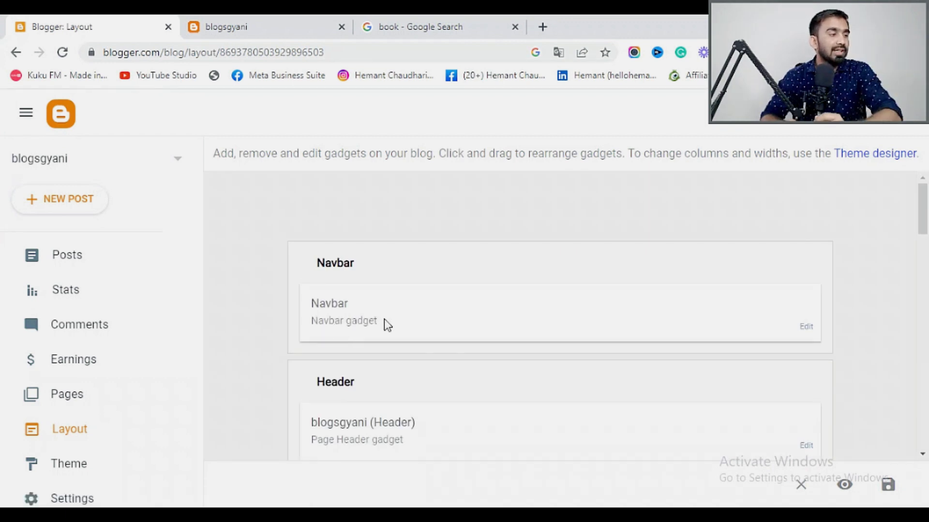
{"action": "scroll", "coordinate": [385, 319], "scroll_direction": "down", "scroll_amount": 2}
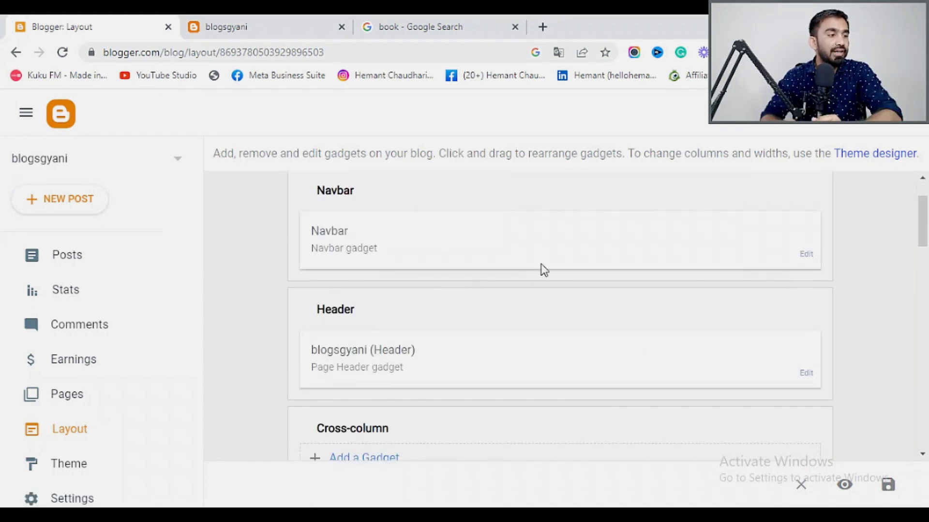
{"action": "scroll", "coordinate": [441, 307], "scroll_direction": "down", "scroll_amount": 2}
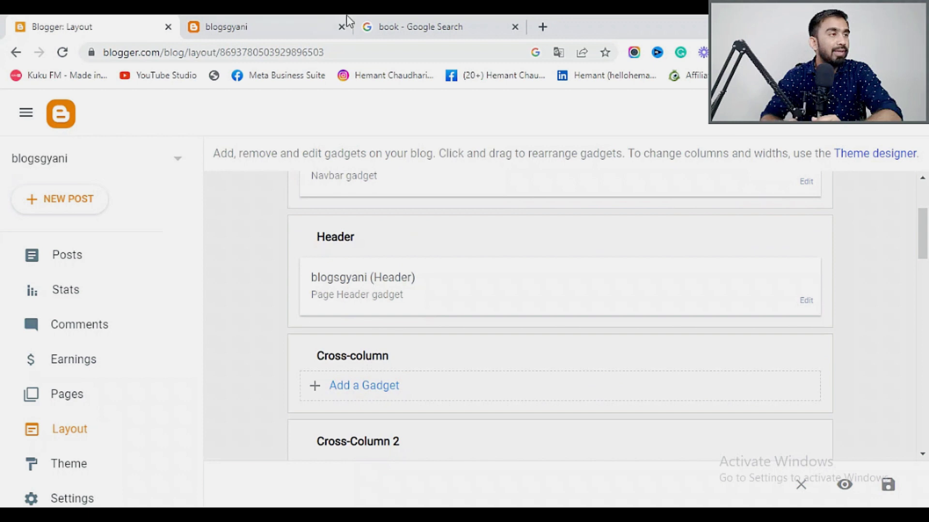
{"action": "left_click", "coordinate": [271, 28]}
{"action": "left_click", "coordinate": [61, 53]}
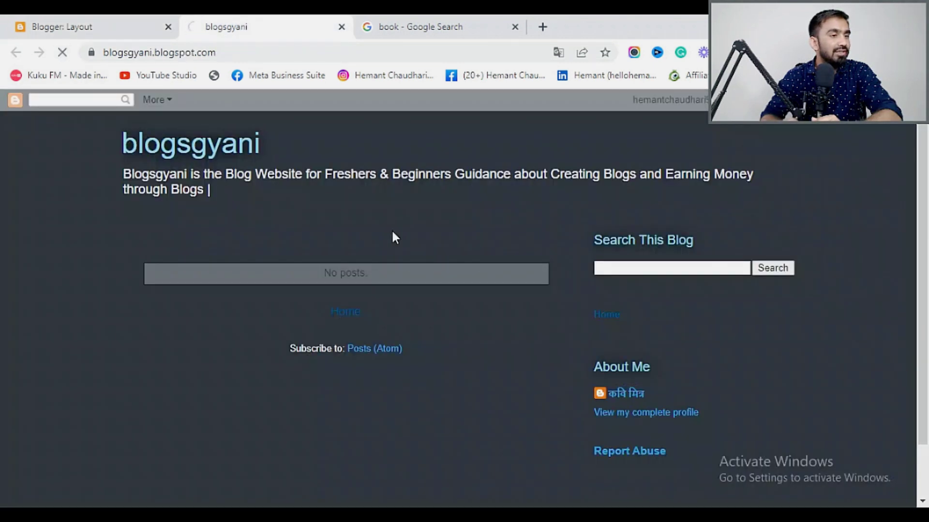
{"action": "left_click", "coordinate": [118, 25]}
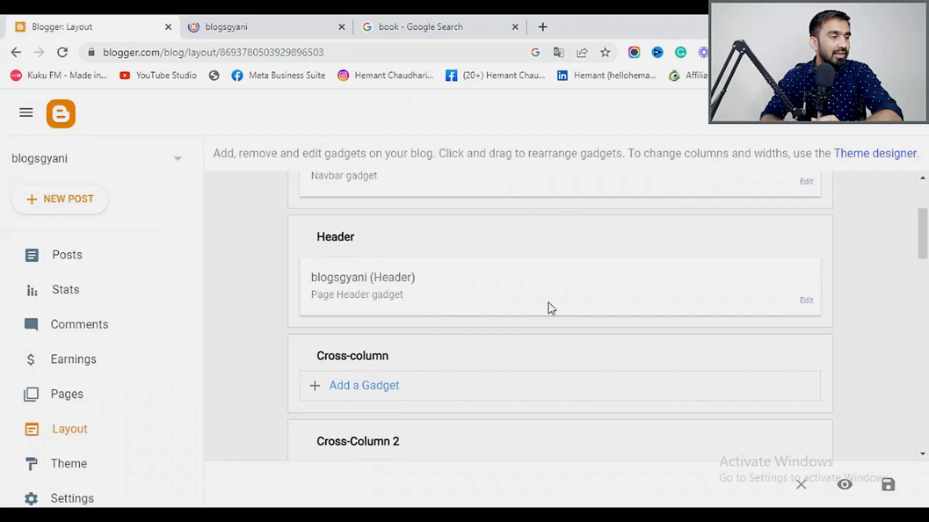
{"action": "left_click", "coordinate": [806, 302]}
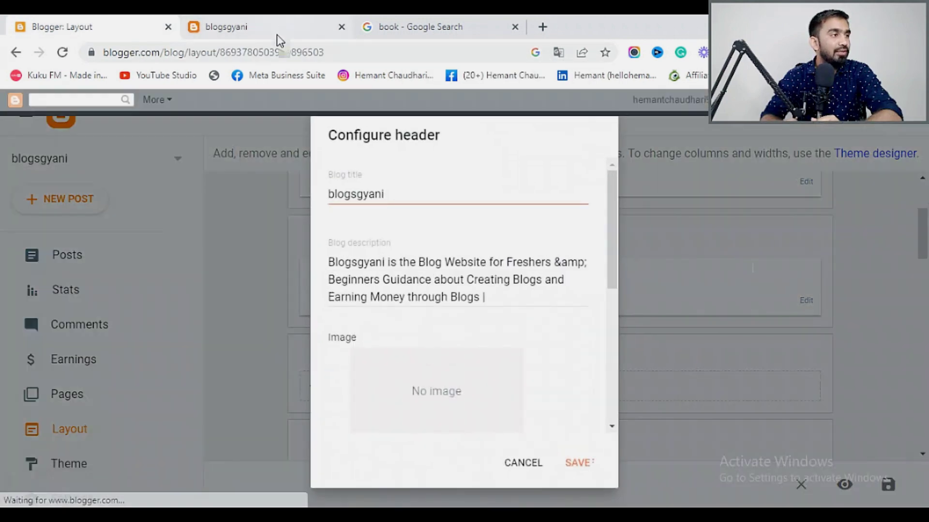
Capitalise the header title from 'blogsgyani' to 'BlogsGyani'.
{"action": "left_click", "coordinate": [281, 20]}
{"action": "left_click", "coordinate": [86, 17]}
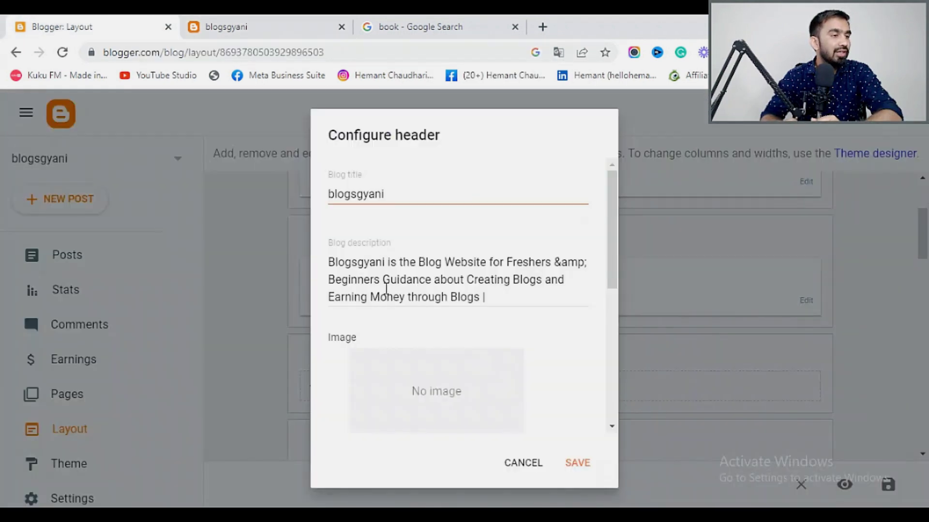
{"action": "left_click_drag", "start_coordinate": [336, 195], "coordinate": [402, 195]}
{"action": "key", "text": "Left"}
{"action": "key", "text": "BackSpace"}
{"action": "type", "text": "B"}
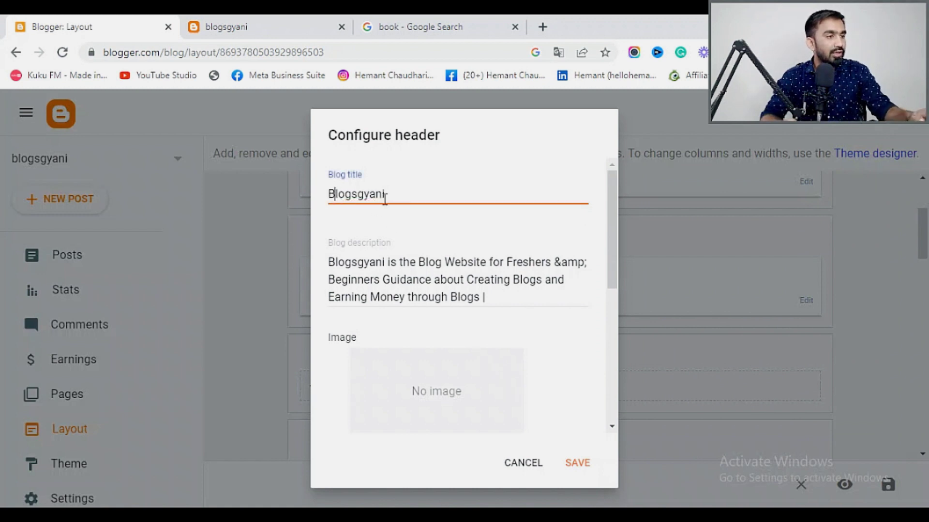
{"action": "key", "text": "Right"}
{"action": "key", "text": "Right"}
{"action": "key", "text": "Right"}
{"action": "key", "text": "Right"}
{"action": "key", "text": "Right"}
{"action": "key", "text": "BackSpace"}
{"action": "type", "text": "G"}
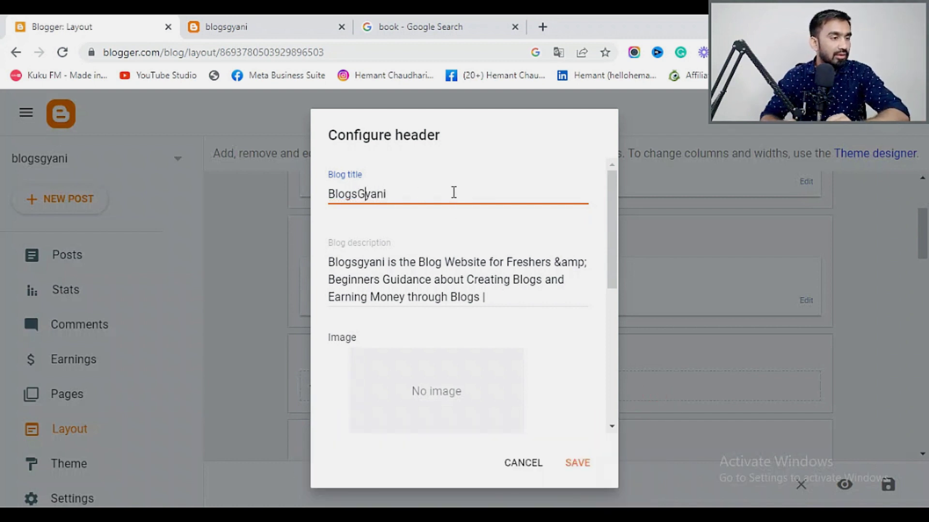
Copy the blog's web address from the live blog and paste it as the header image URL.
{"action": "scroll", "coordinate": [473, 381], "scroll_direction": "down", "scroll_amount": 3}
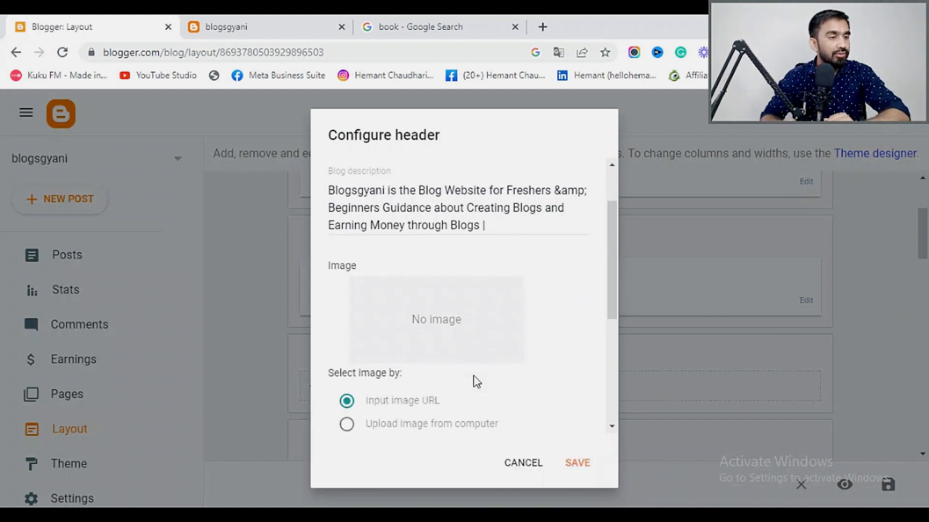
{"action": "scroll", "coordinate": [446, 249], "scroll_direction": "down", "scroll_amount": 3}
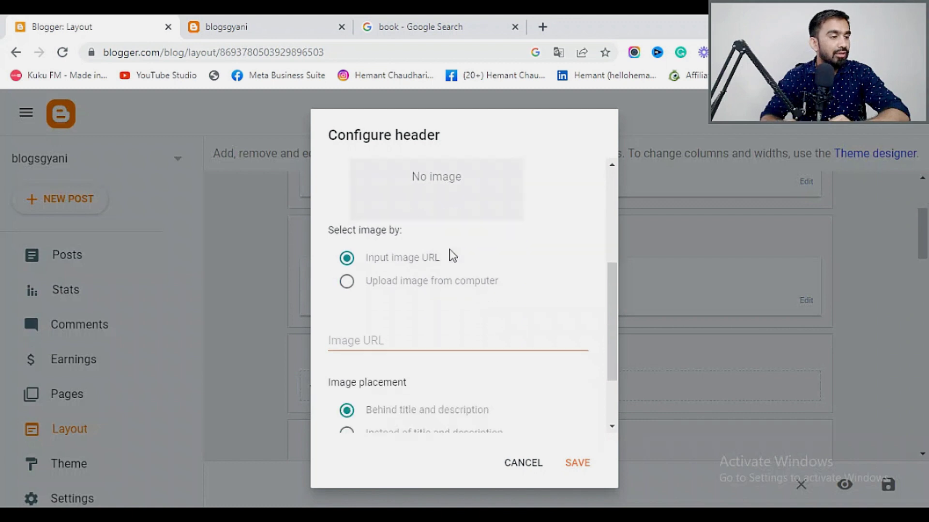
{"action": "scroll", "coordinate": [444, 266], "scroll_direction": "up", "scroll_amount": 3}
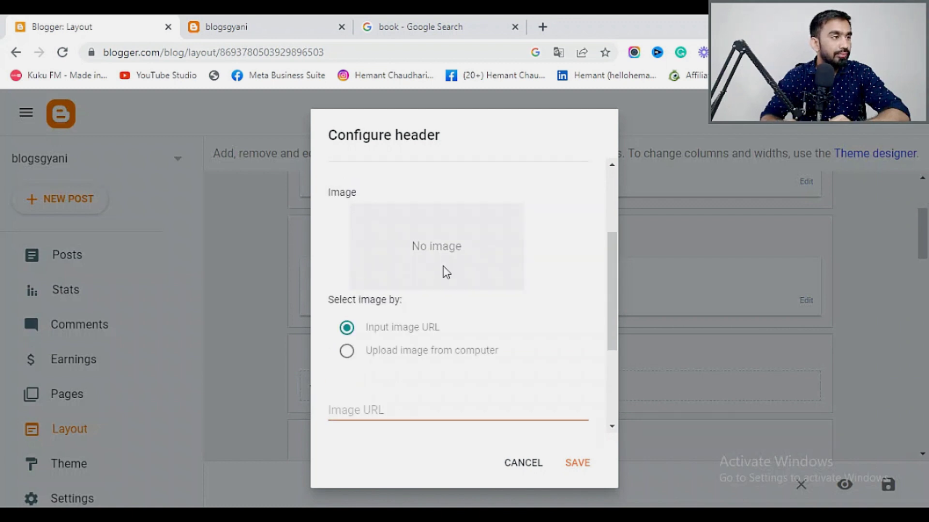
{"action": "left_click", "coordinate": [258, 27]}
{"action": "left_click", "coordinate": [180, 52]}
{"action": "key", "text": "ctrl+c"}
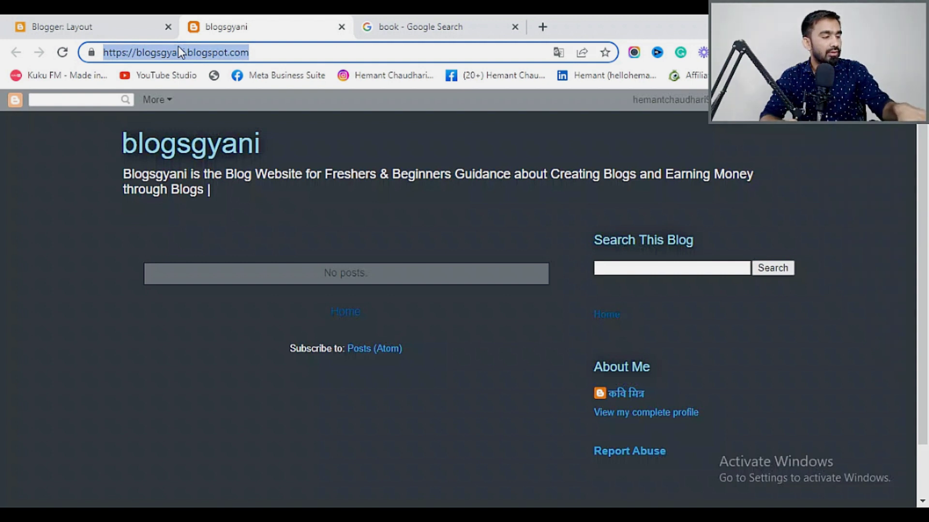
{"action": "left_click", "coordinate": [98, 38]}
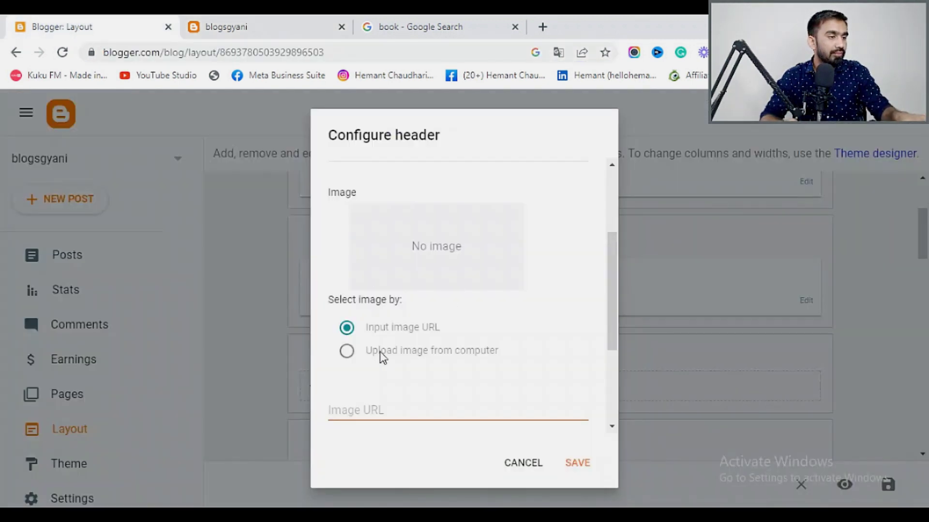
{"action": "left_click", "coordinate": [354, 408]}
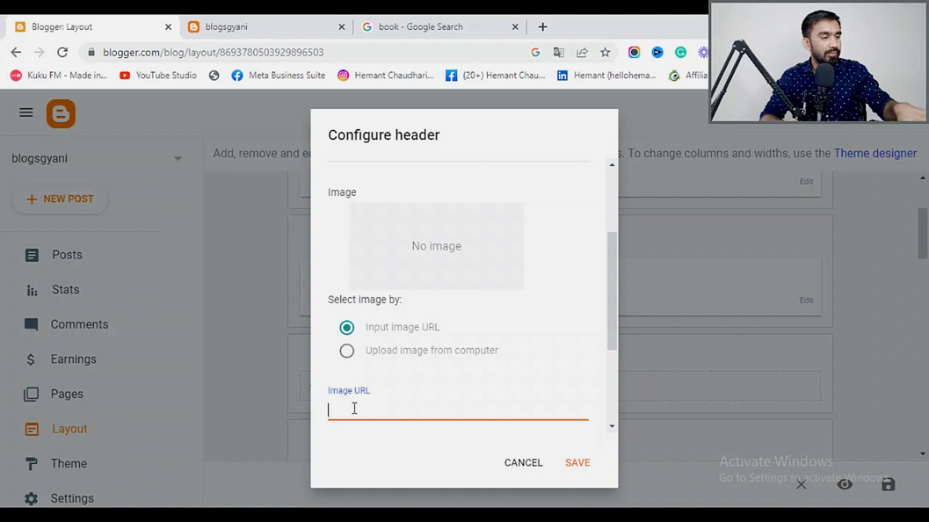
{"action": "key", "text": "ctrl+v"}
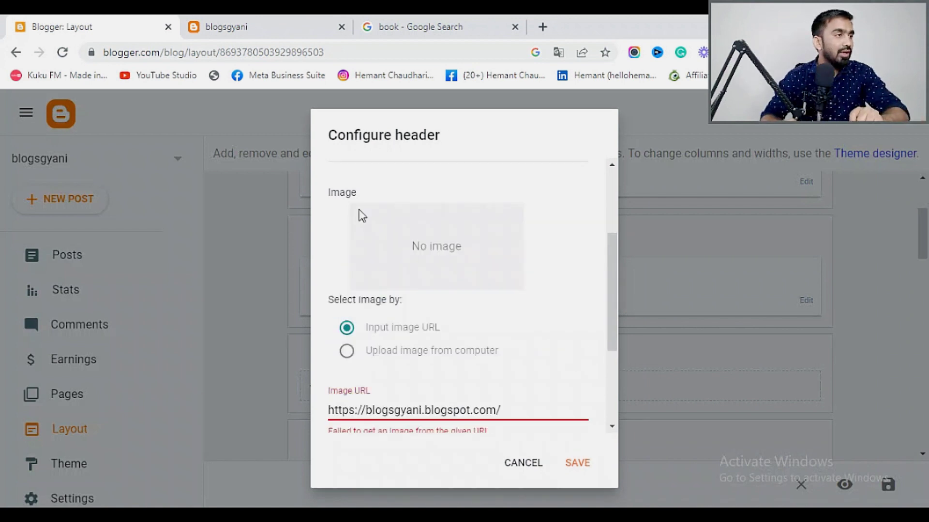
Save the header changes.
{"action": "left_click", "coordinate": [231, 25]}
{"action": "left_click", "coordinate": [57, 18]}
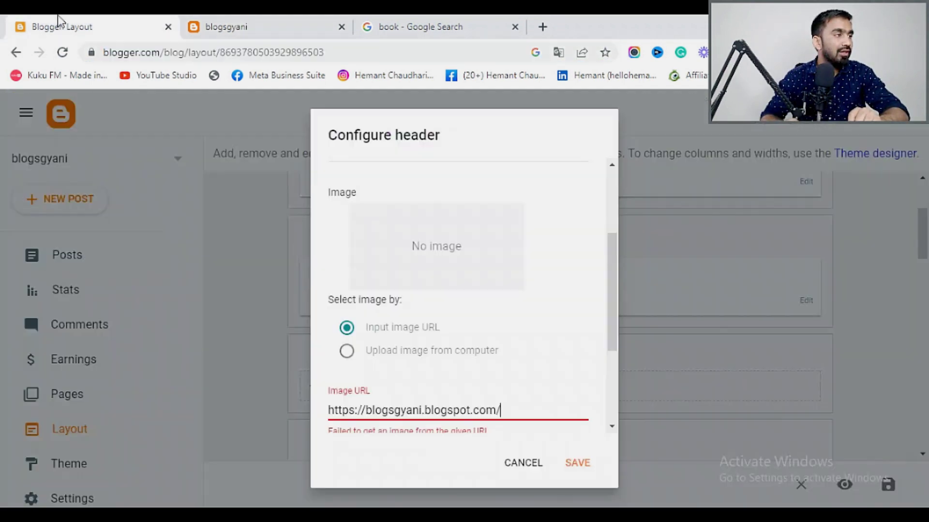
{"action": "scroll", "coordinate": [442, 362], "scroll_direction": "down", "scroll_amount": 2}
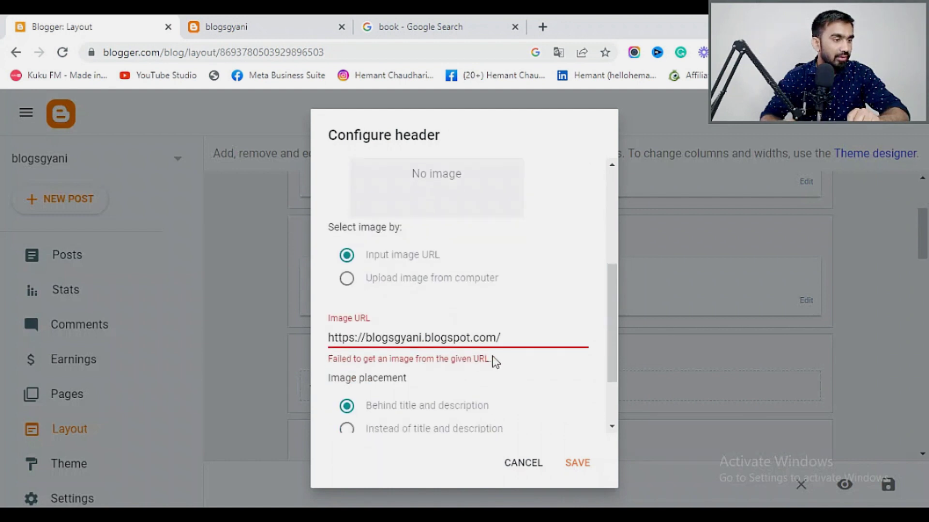
{"action": "scroll", "coordinate": [498, 360], "scroll_direction": "down", "scroll_amount": 2}
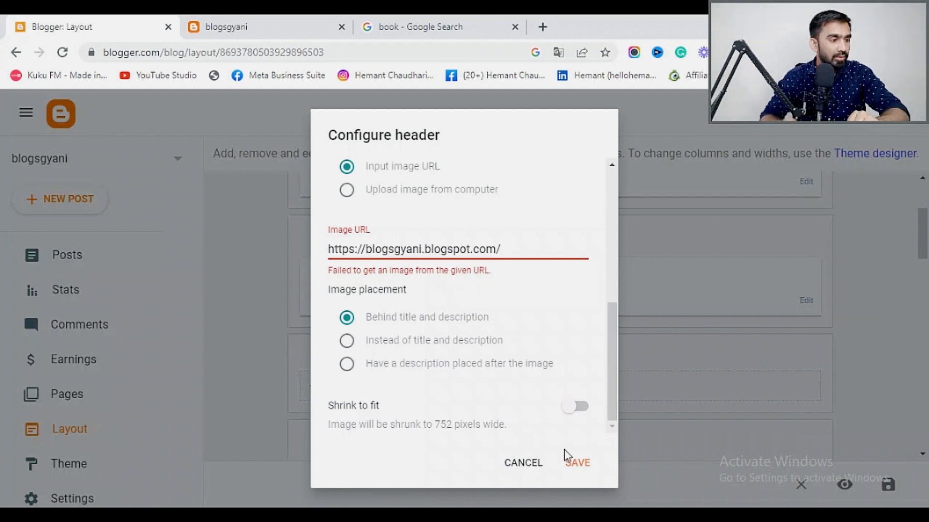
{"action": "left_click", "coordinate": [585, 467]}
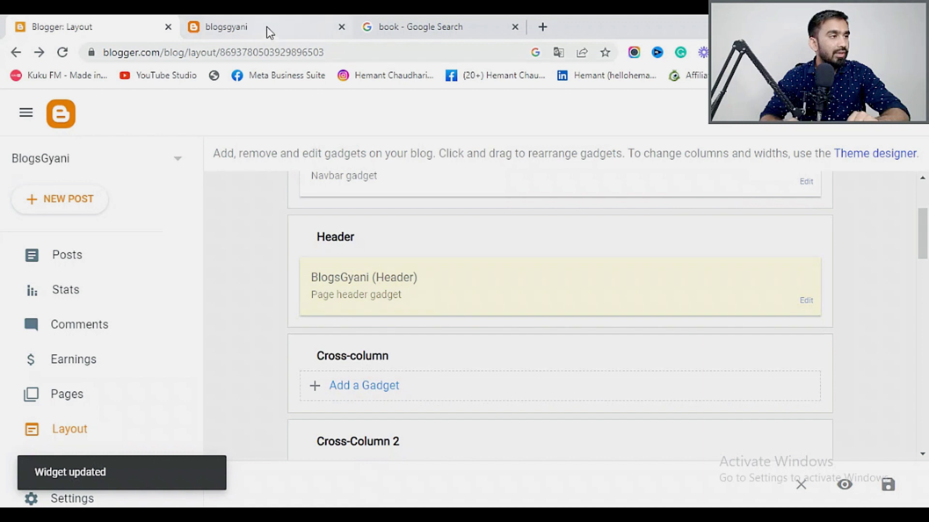
Reload the live blog to confirm the 'BlogsGyani' title, then return to the Layout page.
{"action": "left_click", "coordinate": [265, 28]}
{"action": "left_click", "coordinate": [64, 53]}
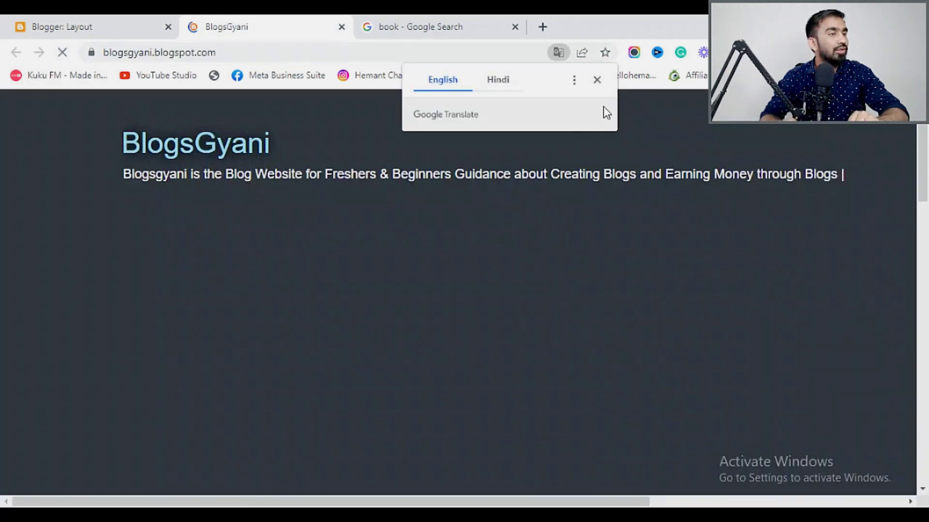
{"action": "left_click", "coordinate": [598, 80]}
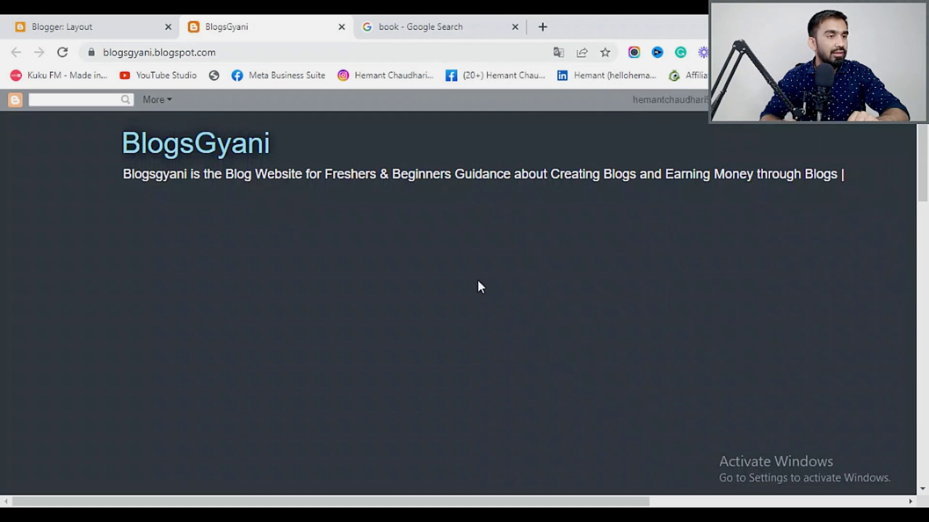
{"action": "scroll", "coordinate": [480, 287], "scroll_direction": "down", "scroll_amount": 10}
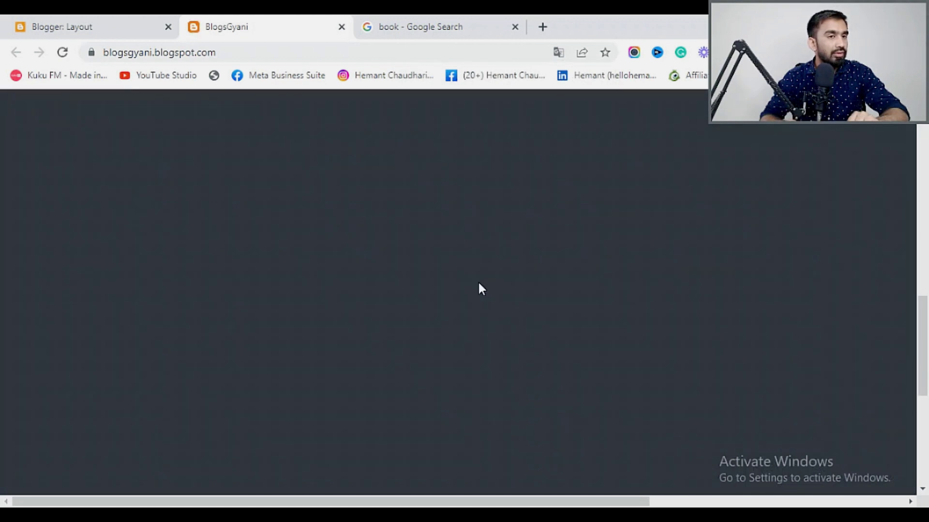
{"action": "scroll", "coordinate": [485, 288], "scroll_direction": "up", "scroll_amount": 5}
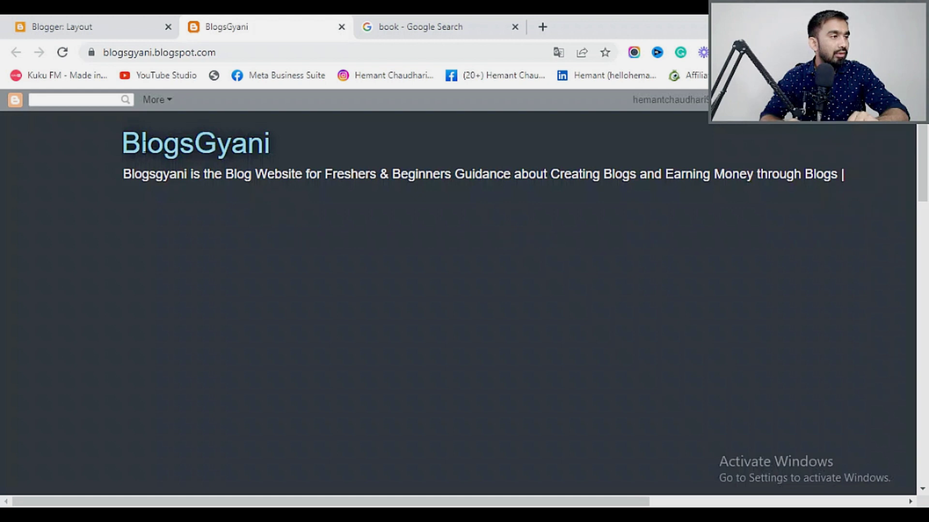
{"action": "left_click", "coordinate": [101, 18]}
Change the Navbar gadget style from Transparent light to Blue and save.
{"action": "scroll", "coordinate": [406, 323], "scroll_direction": "up", "scroll_amount": 3}
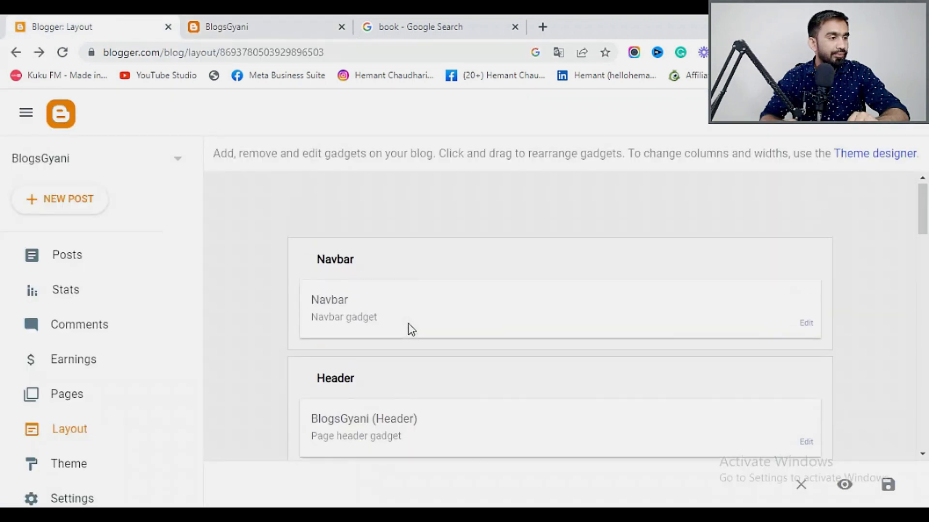
{"action": "left_click", "coordinate": [806, 327]}
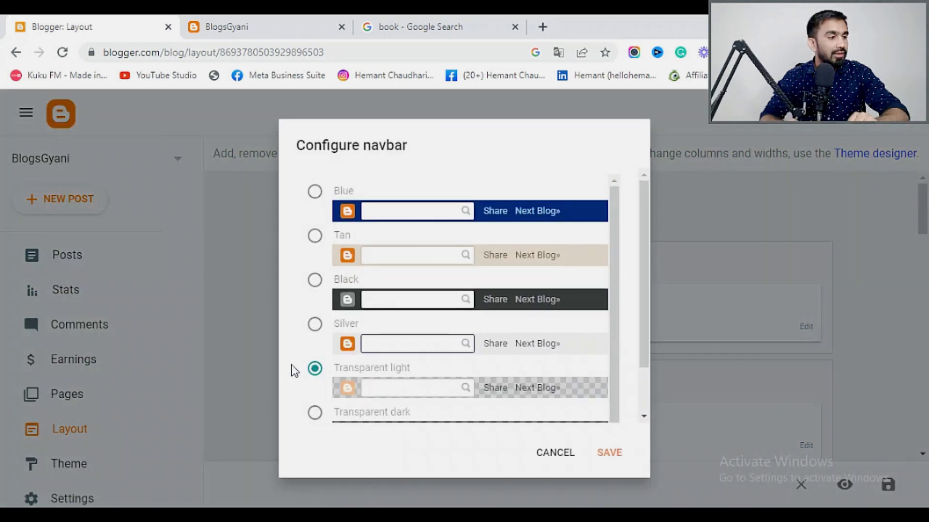
{"action": "scroll", "coordinate": [315, 369], "scroll_direction": "down", "scroll_amount": 1}
{"action": "scroll", "coordinate": [357, 380], "scroll_direction": "up", "scroll_amount": 1}
{"action": "scroll", "coordinate": [316, 270], "scroll_direction": "down", "scroll_amount": 1}
{"action": "scroll", "coordinate": [326, 315], "scroll_direction": "up", "scroll_amount": 1}
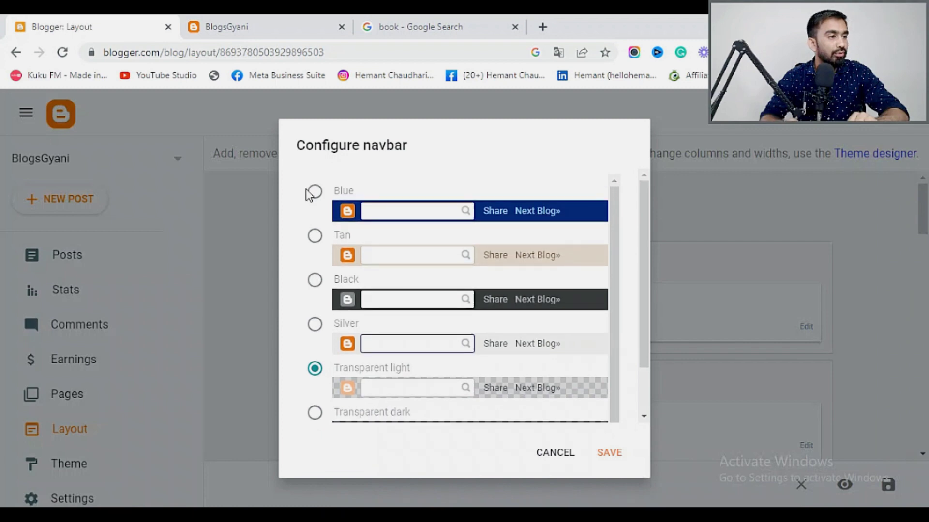
{"action": "left_click", "coordinate": [314, 192]}
{"action": "left_click", "coordinate": [609, 452]}
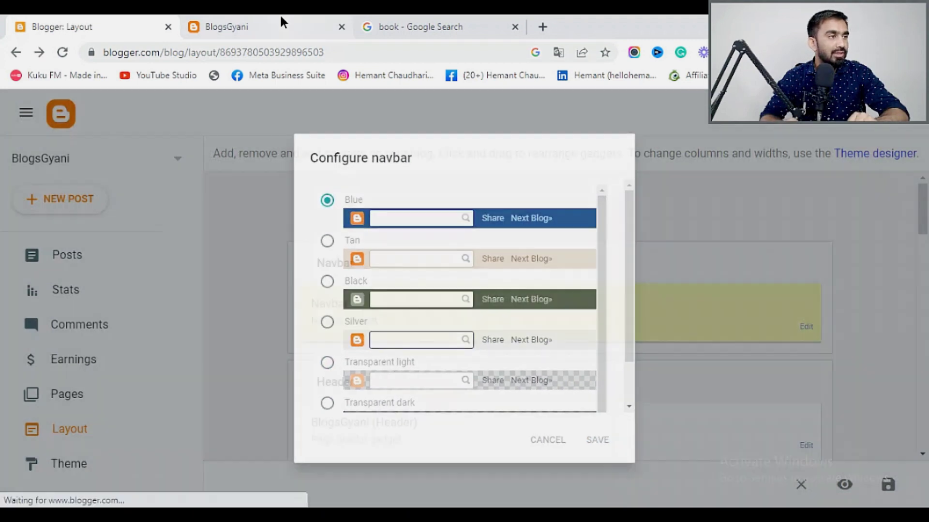
Reload the live blog to confirm the blue navbar, then return to the Layout page.
{"action": "left_click", "coordinate": [283, 22]}
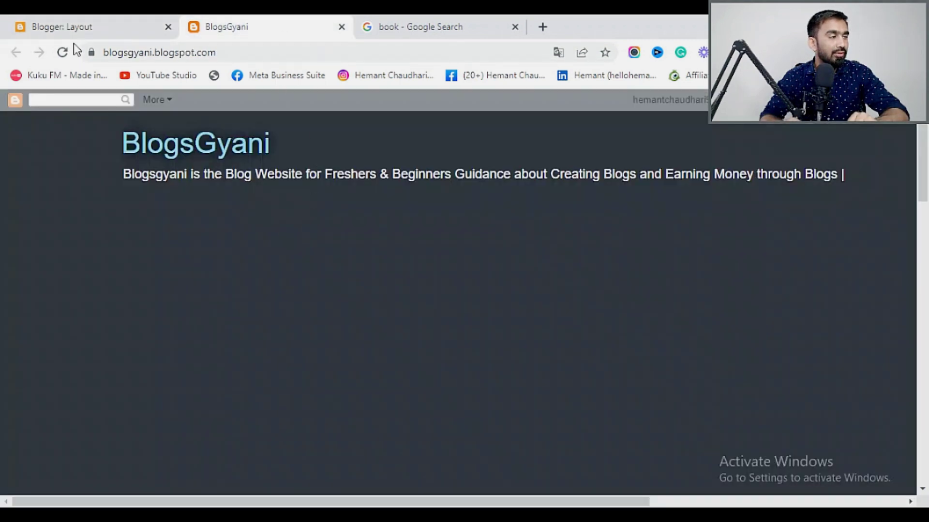
{"action": "left_click", "coordinate": [63, 55]}
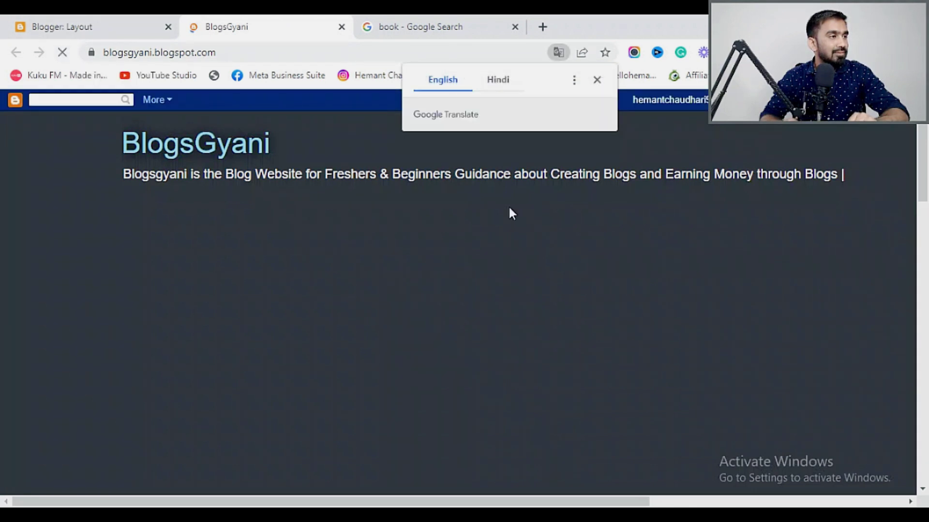
{"action": "left_click", "coordinate": [597, 79]}
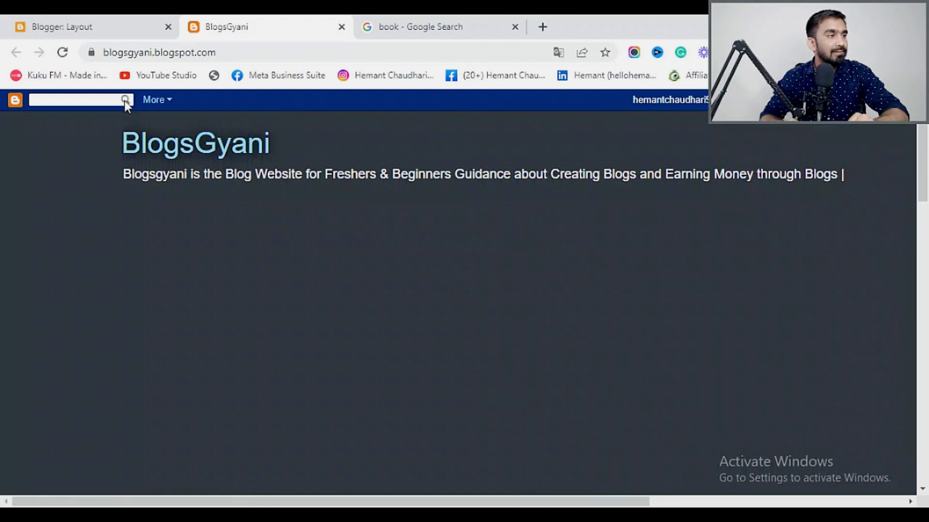
{"action": "left_click", "coordinate": [51, 19]}
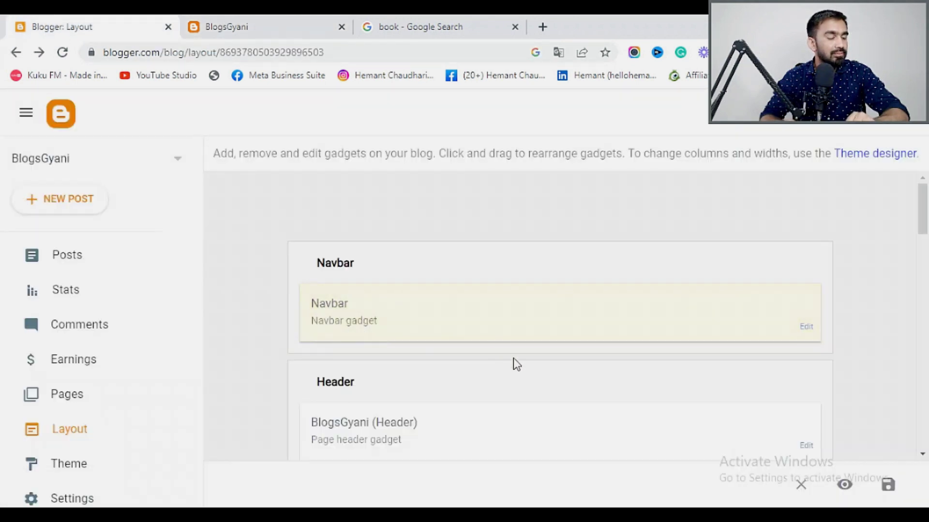
Reopen the Header gadget settings and save them again.
{"action": "scroll", "coordinate": [517, 365], "scroll_direction": "down", "scroll_amount": 1}
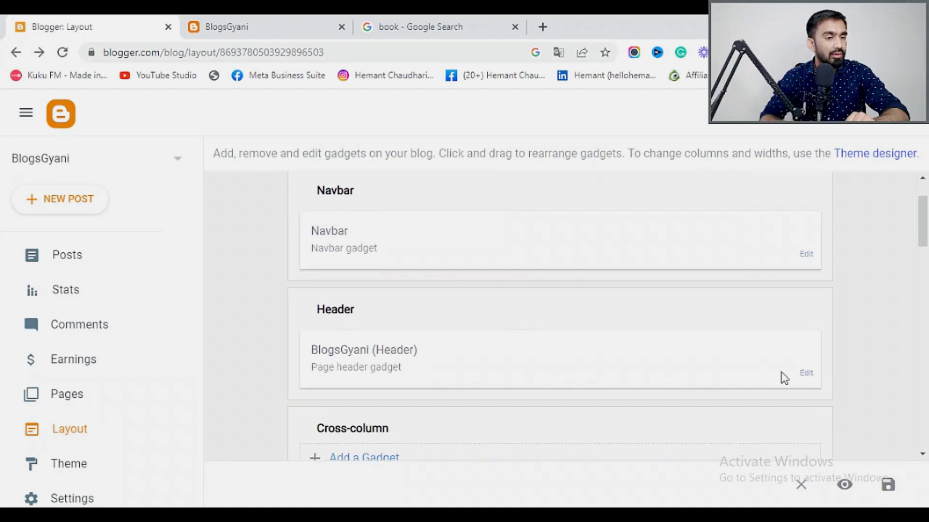
{"action": "left_click", "coordinate": [805, 373]}
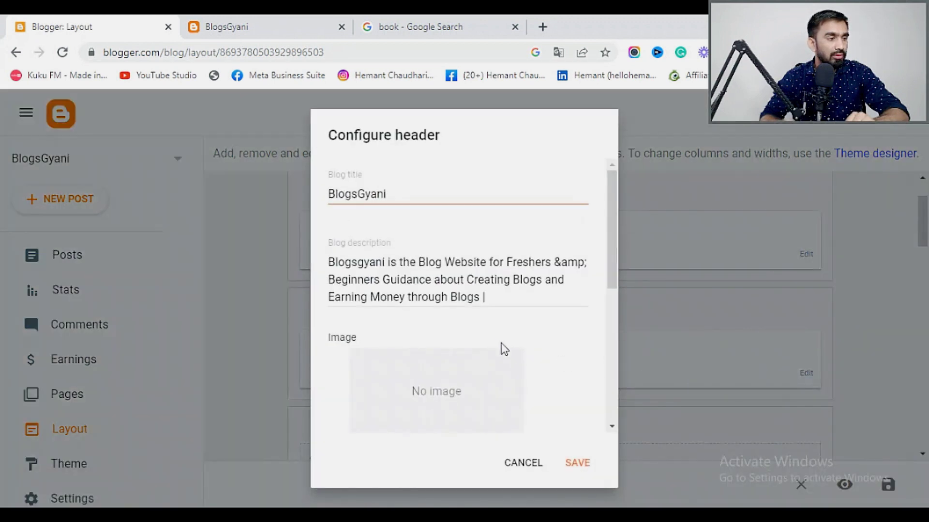
{"action": "scroll", "coordinate": [468, 333], "scroll_direction": "down", "scroll_amount": 5}
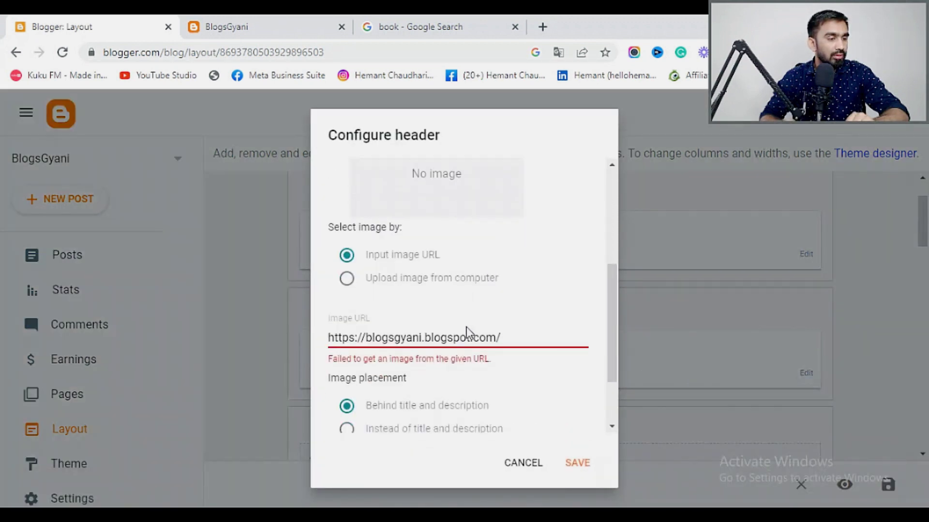
{"action": "scroll", "coordinate": [468, 330], "scroll_direction": "up", "scroll_amount": 3}
{"action": "left_click", "coordinate": [243, 27]}
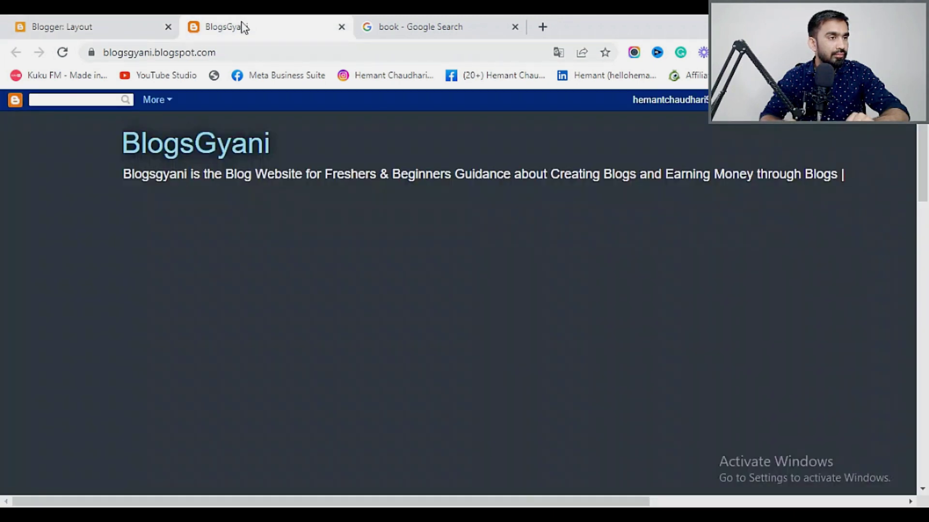
{"action": "left_click", "coordinate": [44, 25]}
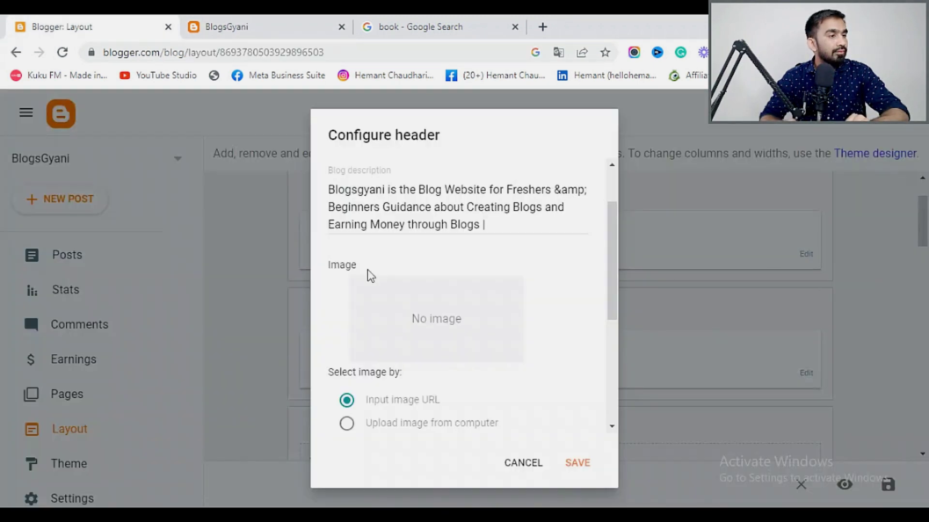
{"action": "left_click", "coordinate": [578, 464]}
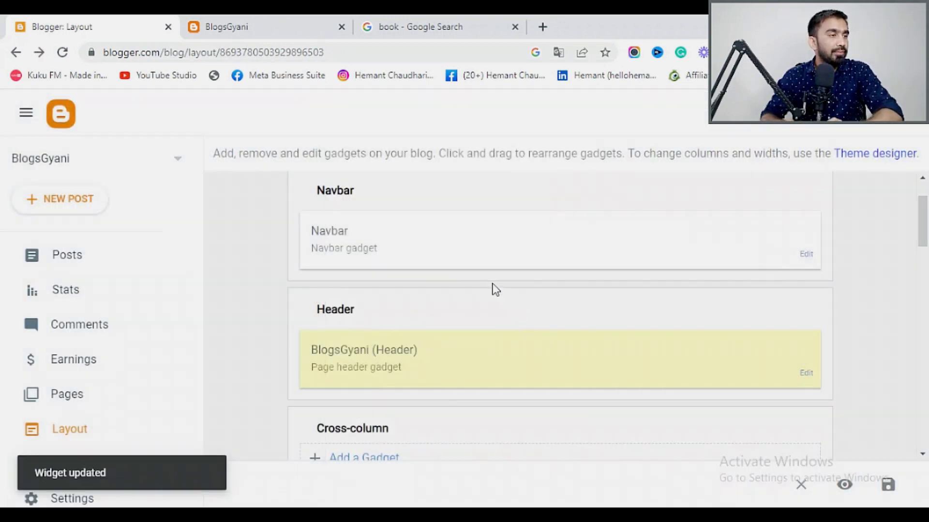
{"action": "scroll", "coordinate": [432, 235], "scroll_direction": "down", "scroll_amount": 5}
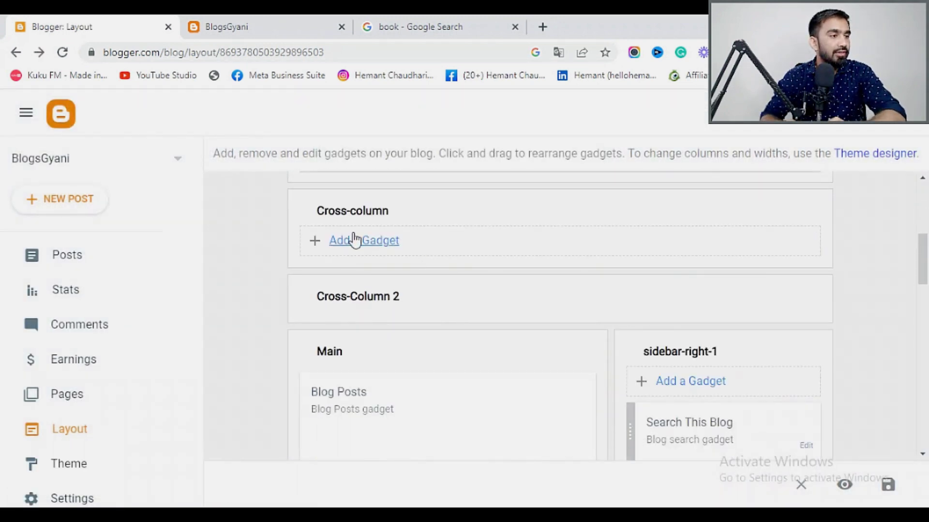
Add a Popular Posts gadget to the Cross-column section.
{"action": "left_click", "coordinate": [357, 241]}
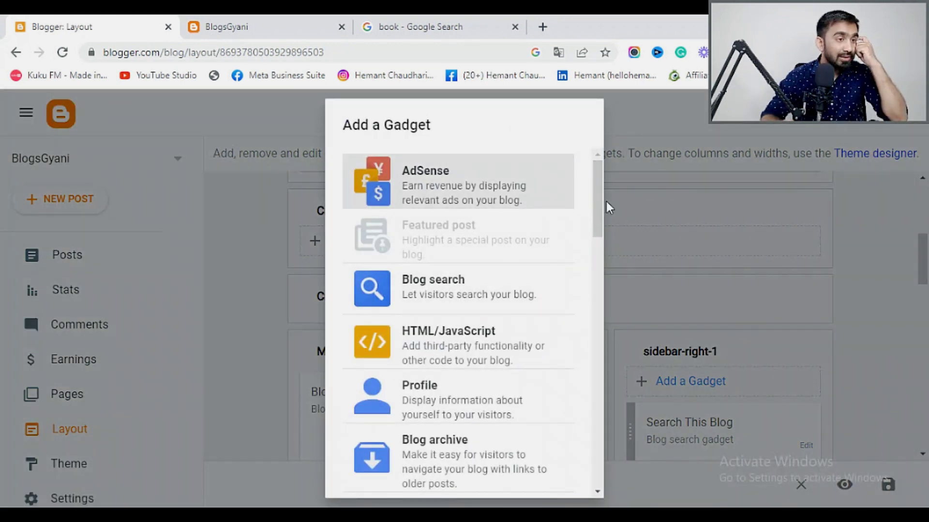
{"action": "scroll", "coordinate": [468, 397], "scroll_direction": "down", "scroll_amount": 2}
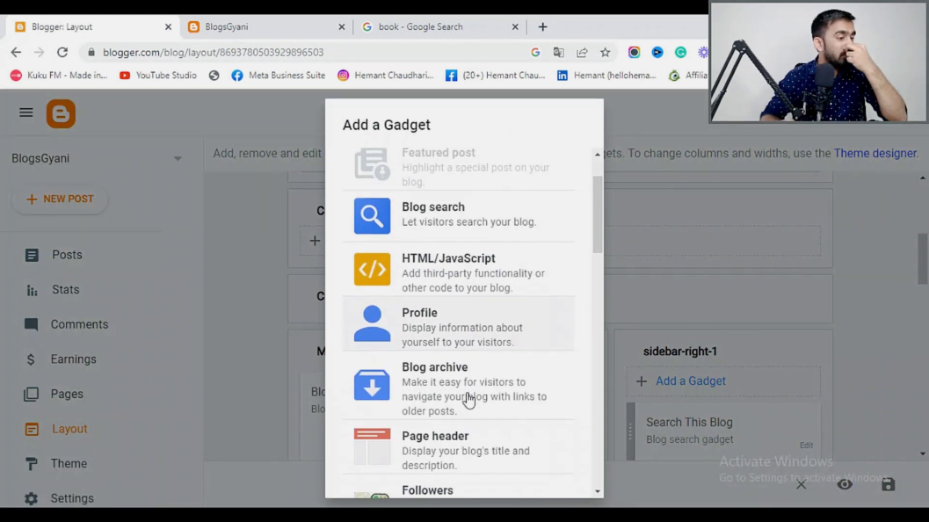
{"action": "scroll", "coordinate": [471, 401], "scroll_direction": "down", "scroll_amount": 4}
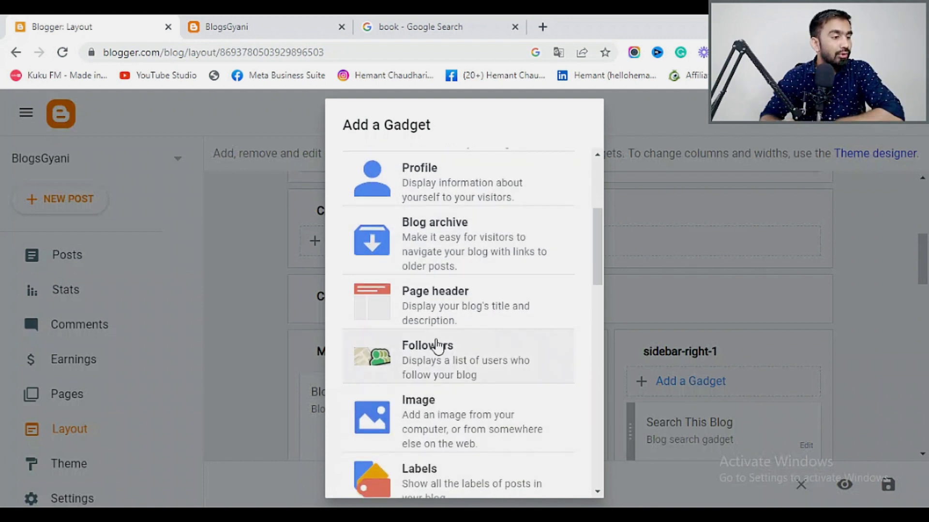
{"action": "scroll", "coordinate": [437, 361], "scroll_direction": "down", "scroll_amount": 2}
{"action": "scroll", "coordinate": [435, 367], "scroll_direction": "down", "scroll_amount": 4}
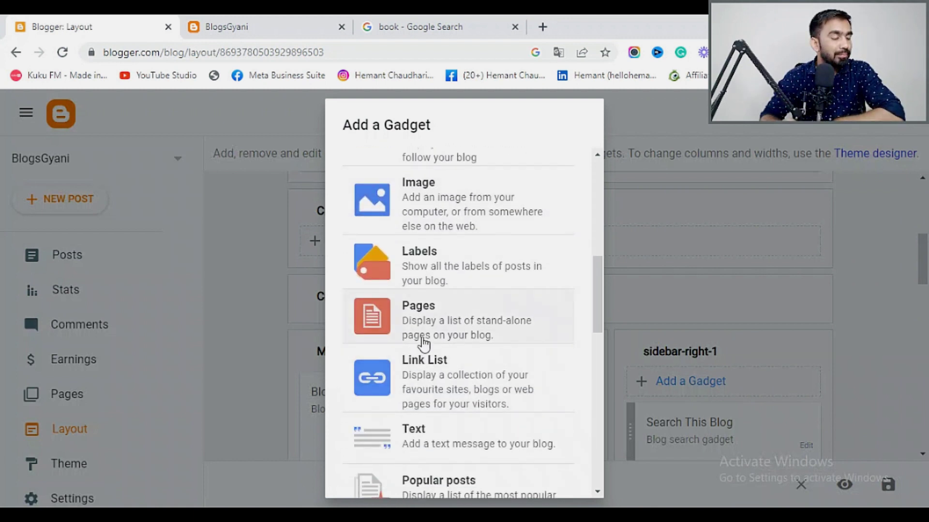
{"action": "scroll", "coordinate": [441, 303], "scroll_direction": "down", "scroll_amount": 2}
{"action": "scroll", "coordinate": [444, 307], "scroll_direction": "down", "scroll_amount": 4}
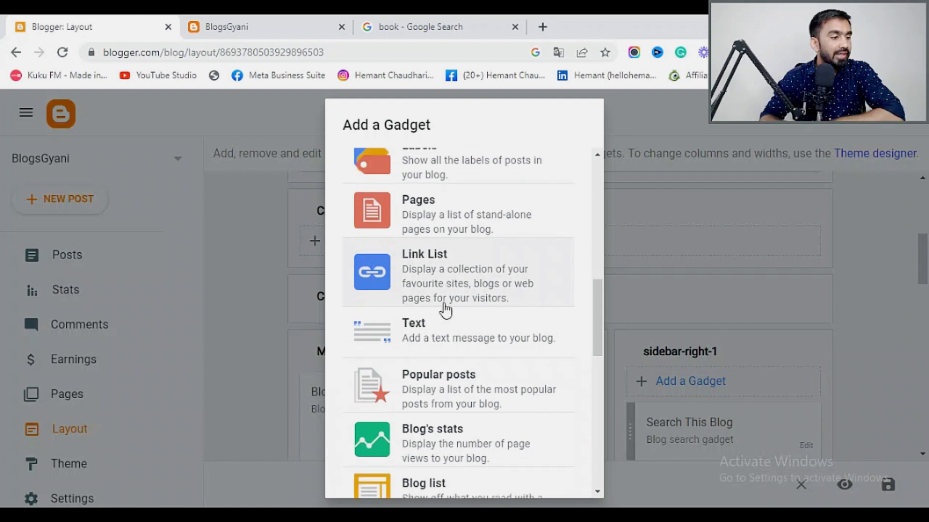
{"action": "left_click", "coordinate": [460, 290]}
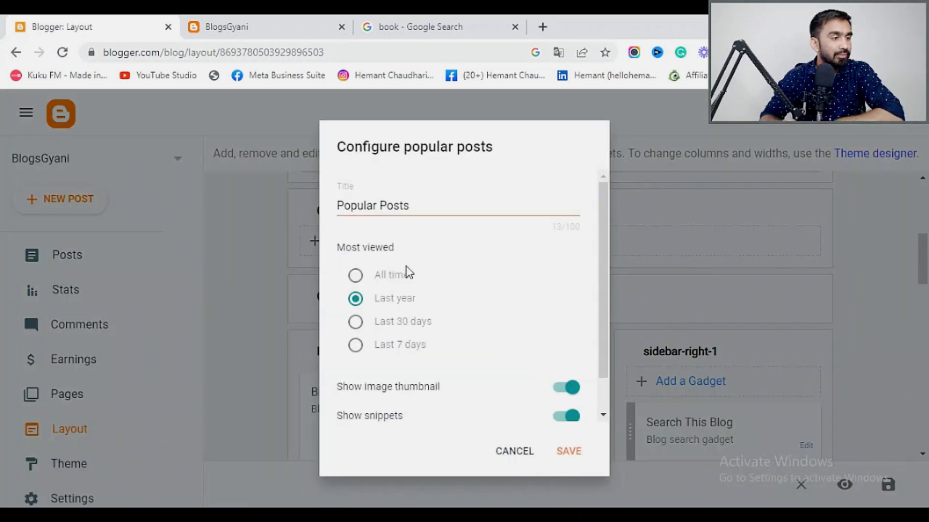
Set Popular Posts to All time with a maximum of 4 posts and save.
{"action": "scroll", "coordinate": [438, 309], "scroll_direction": "down", "scroll_amount": 1}
{"action": "left_click", "coordinate": [357, 236]}
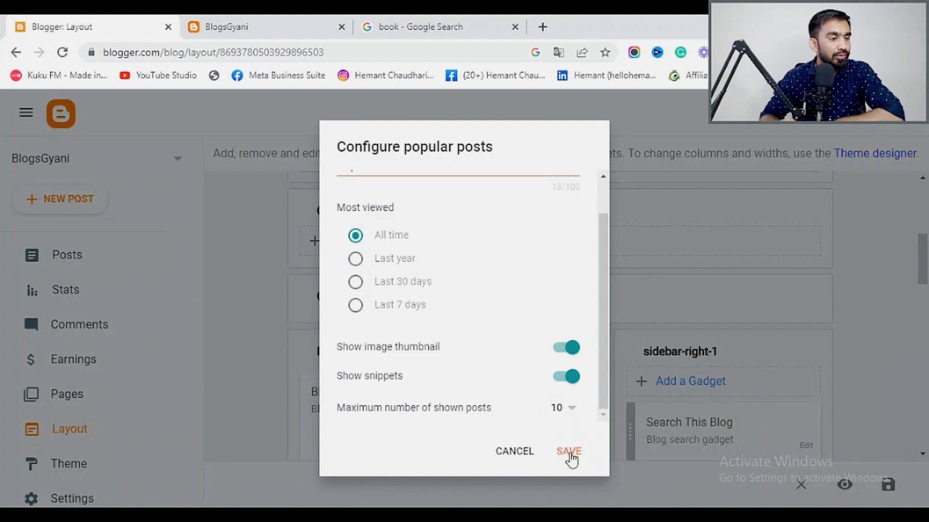
{"action": "left_click", "coordinate": [575, 409]}
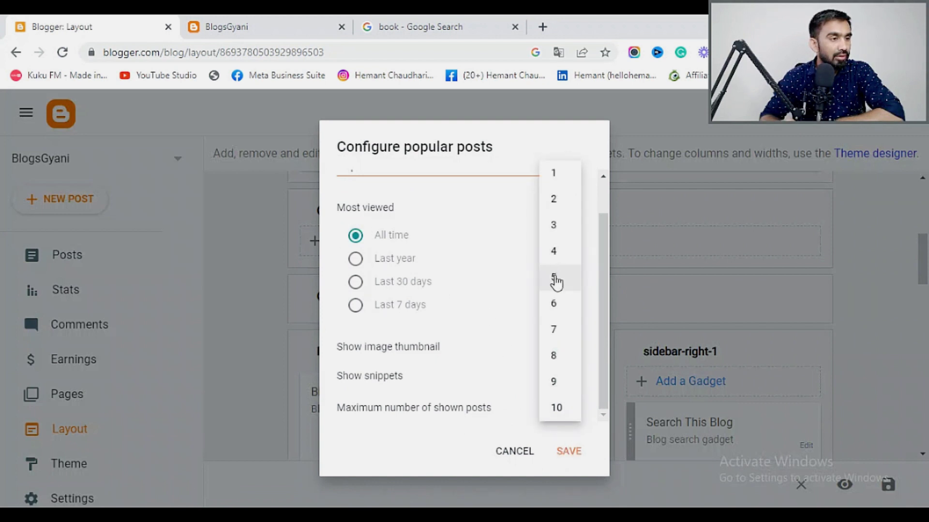
{"action": "left_click", "coordinate": [556, 256]}
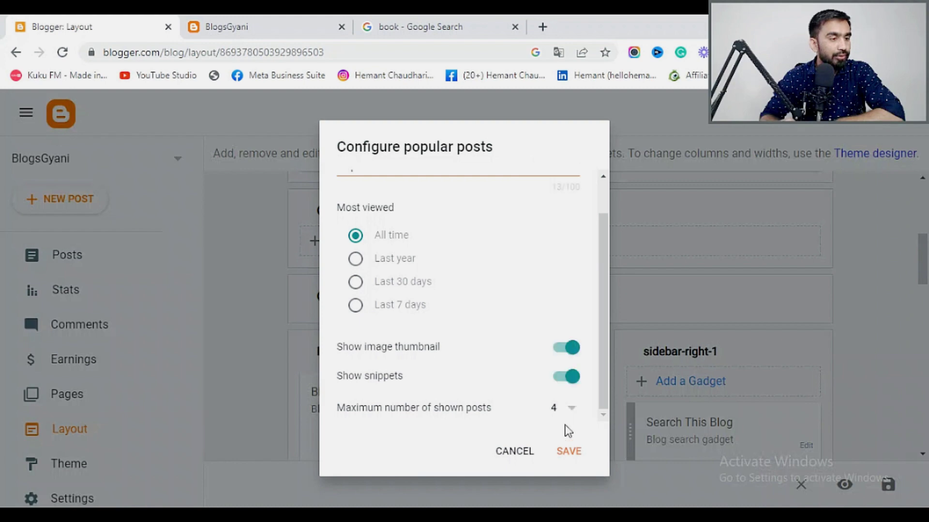
{"action": "left_click", "coordinate": [574, 453]}
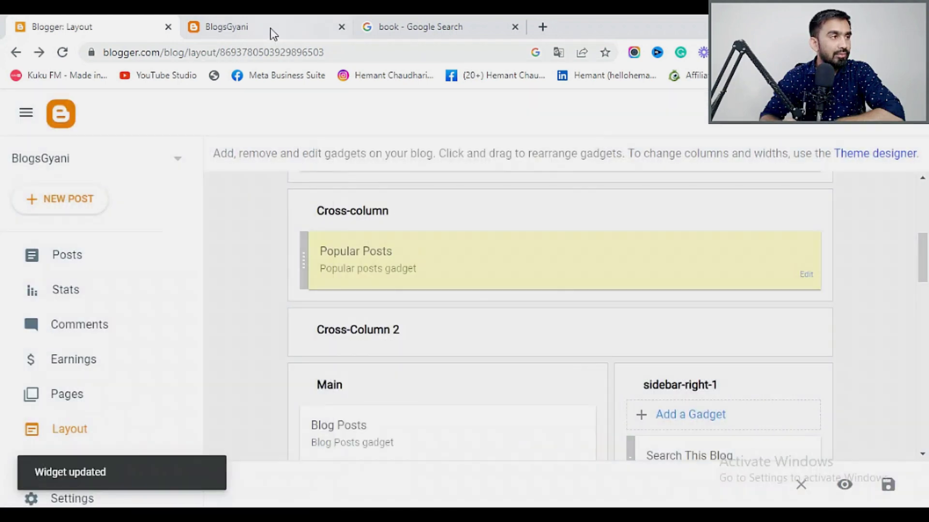
Check the live blog, then return to Layout and open View blog in a new tab.
{"action": "left_click", "coordinate": [274, 33]}
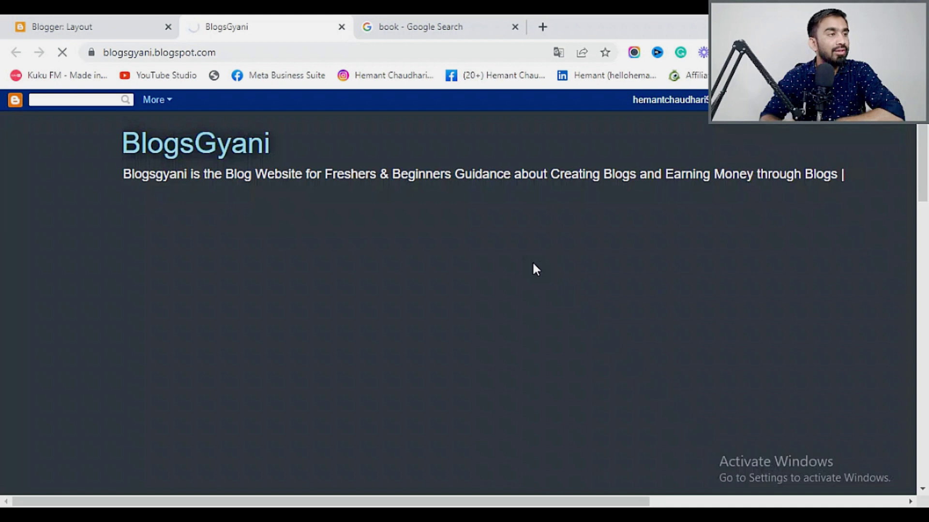
{"action": "left_click", "coordinate": [595, 80]}
{"action": "left_click", "coordinate": [85, 19]}
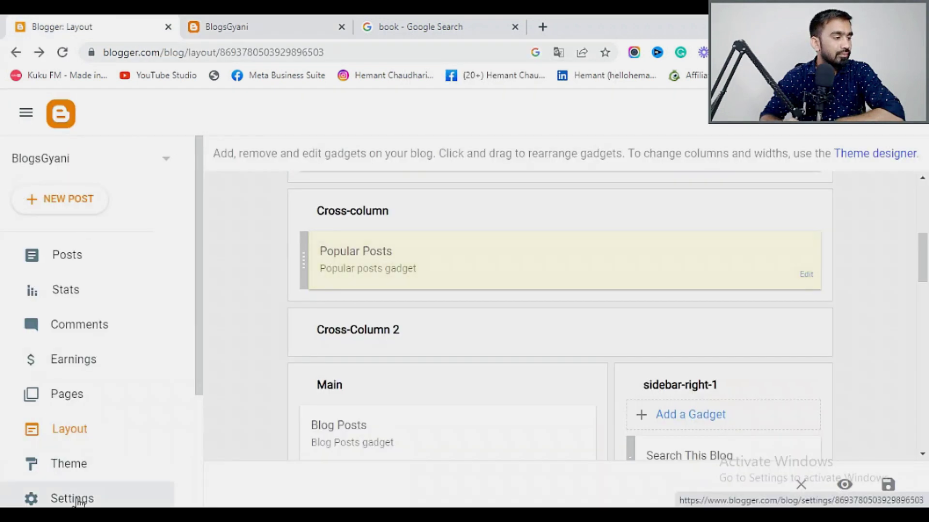
{"action": "scroll", "coordinate": [97, 464], "scroll_direction": "down", "scroll_amount": 3}
{"action": "left_click", "coordinate": [82, 408]}
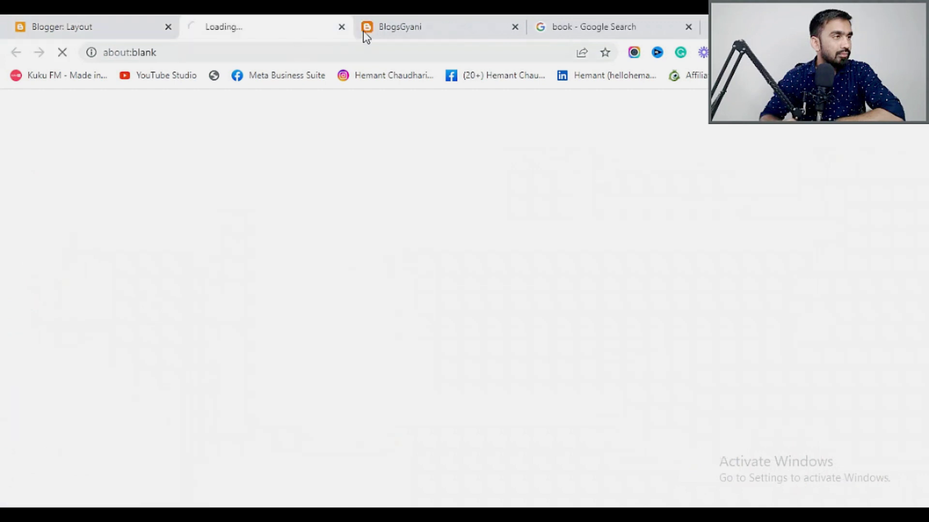
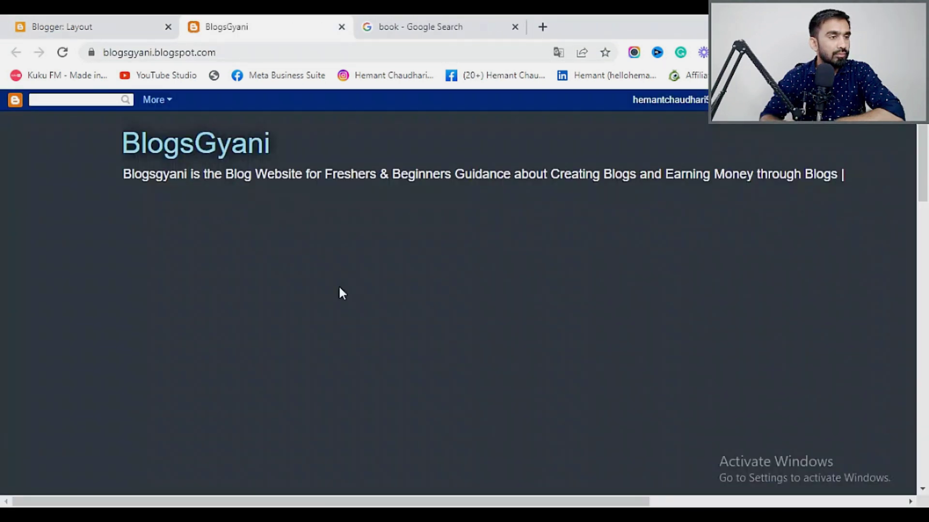
Glance at the live BlogsGyani blog's More menu and page, then return to Blogger: Layout.
{"action": "left_click", "coordinate": [166, 102]}
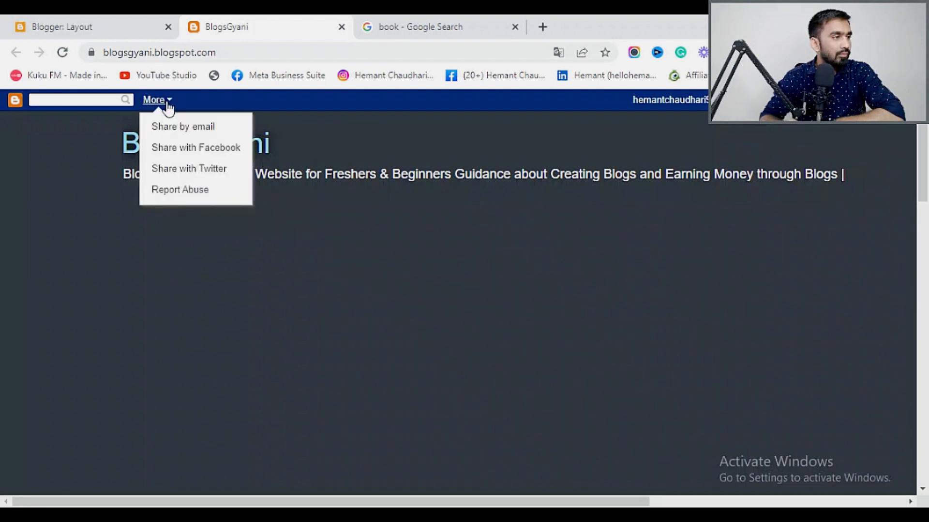
{"action": "left_click", "coordinate": [423, 179]}
{"action": "scroll", "coordinate": [438, 270], "scroll_direction": "down", "scroll_amount": 5}
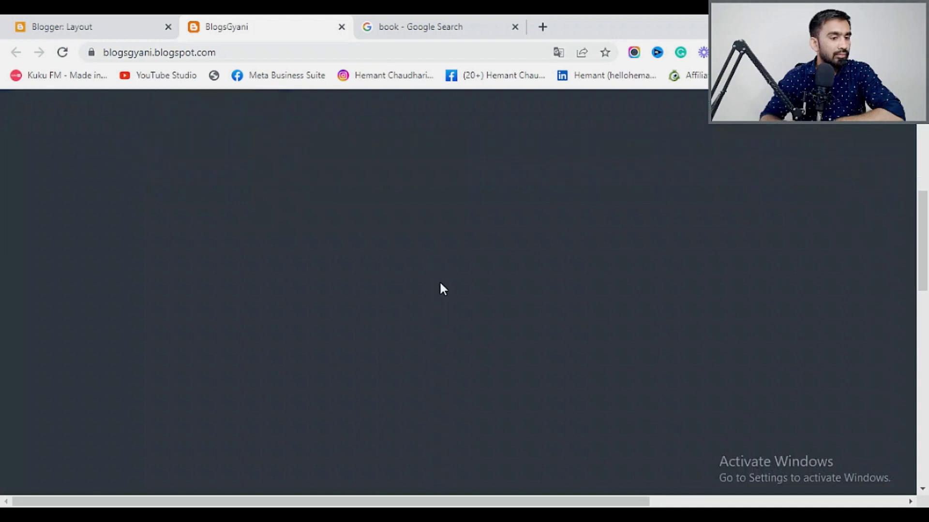
{"action": "scroll", "coordinate": [439, 281], "scroll_direction": "down", "scroll_amount": 5}
{"action": "scroll", "coordinate": [442, 285], "scroll_direction": "down", "scroll_amount": 3}
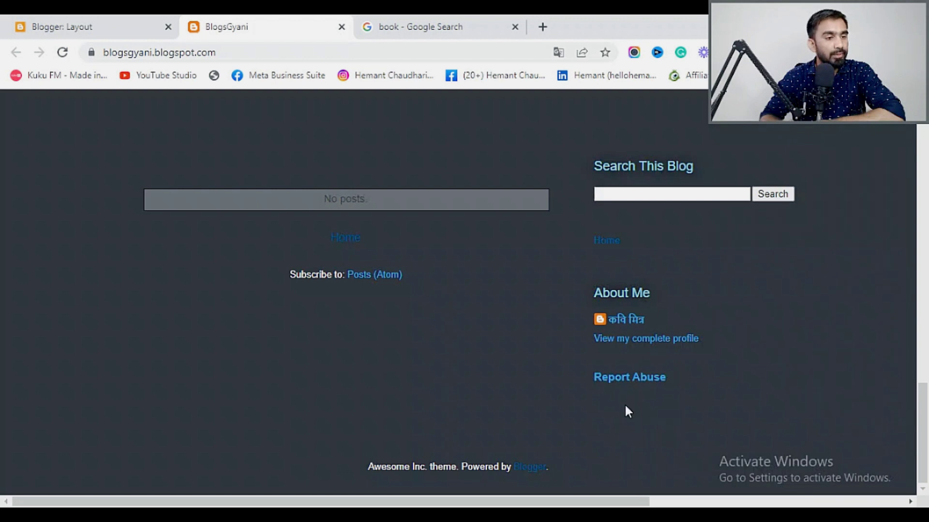
{"action": "scroll", "coordinate": [638, 387], "scroll_direction": "up", "scroll_amount": 2}
{"action": "scroll", "coordinate": [637, 387], "scroll_direction": "down", "scroll_amount": 2}
{"action": "scroll", "coordinate": [435, 301], "scroll_direction": "up", "scroll_amount": 1}
{"action": "scroll", "coordinate": [434, 297], "scroll_direction": "up", "scroll_amount": 10}
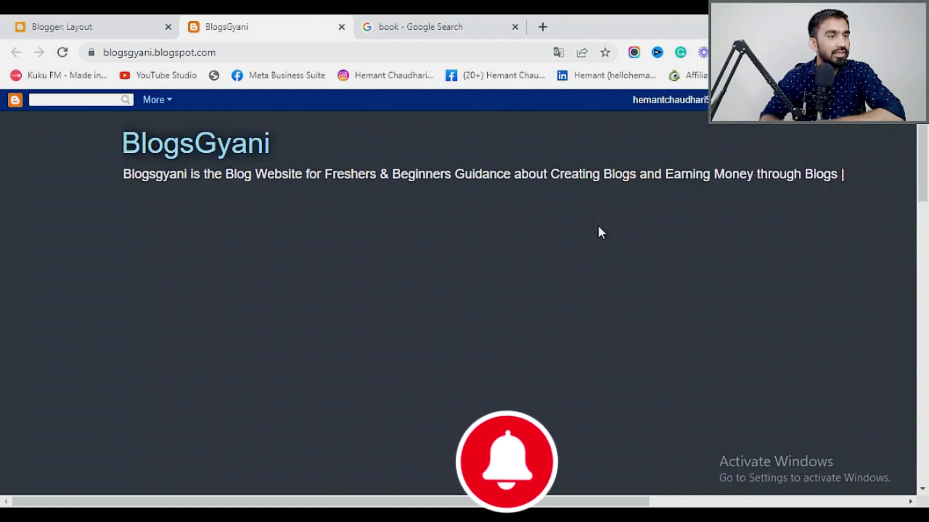
{"action": "left_click", "coordinate": [94, 19]}
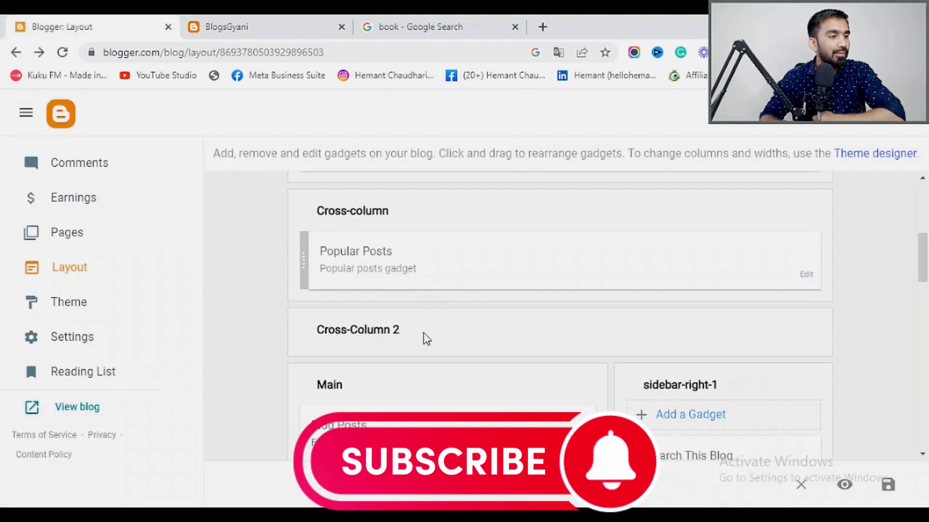
Open the Blog Posts gadget settings and save them.
{"action": "scroll", "coordinate": [423, 333], "scroll_direction": "down", "scroll_amount": 2}
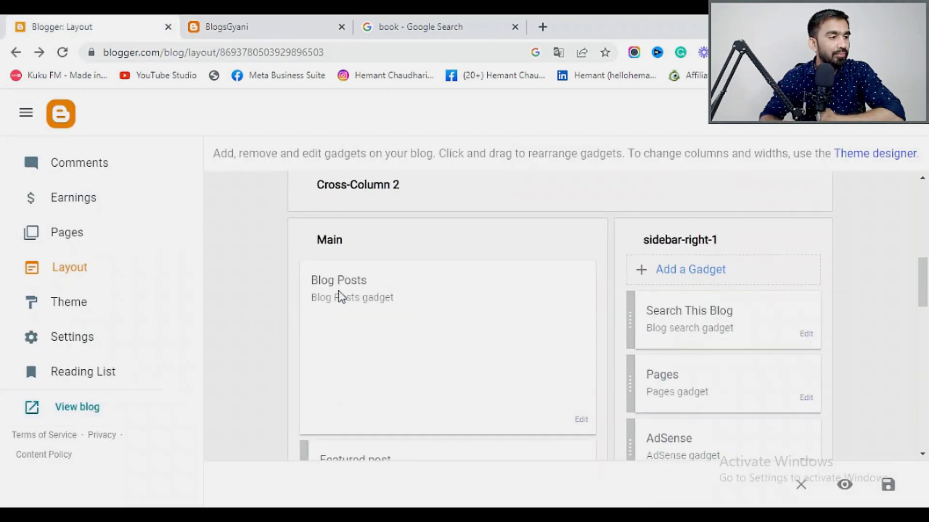
{"action": "left_click", "coordinate": [580, 420]}
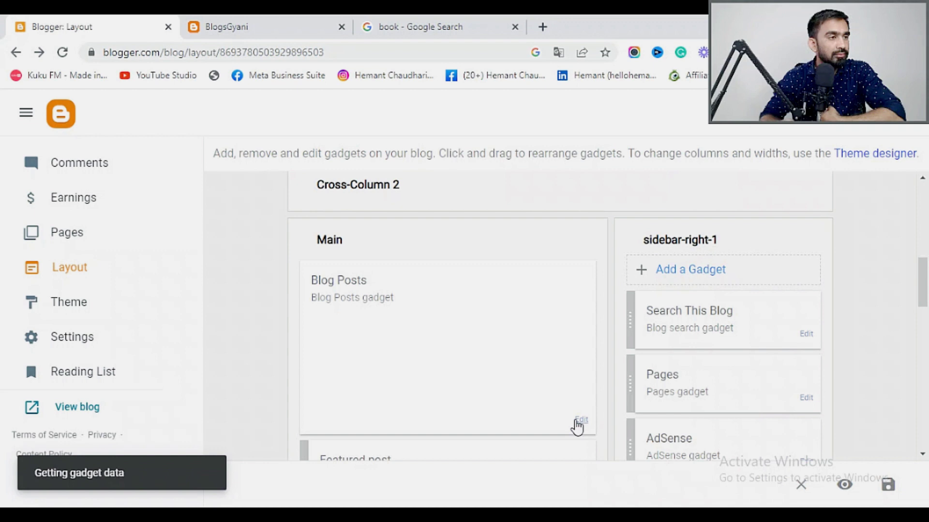
{"action": "scroll", "coordinate": [385, 231], "scroll_direction": "down", "scroll_amount": 4}
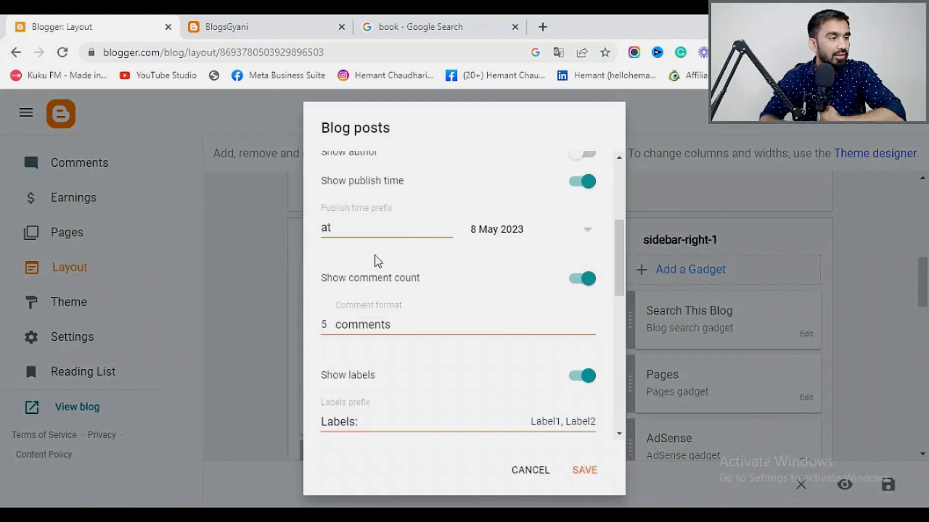
{"action": "scroll", "coordinate": [378, 261], "scroll_direction": "down", "scroll_amount": 4}
{"action": "scroll", "coordinate": [376, 255], "scroll_direction": "down", "scroll_amount": 2}
{"action": "scroll", "coordinate": [378, 261], "scroll_direction": "down", "scroll_amount": 4}
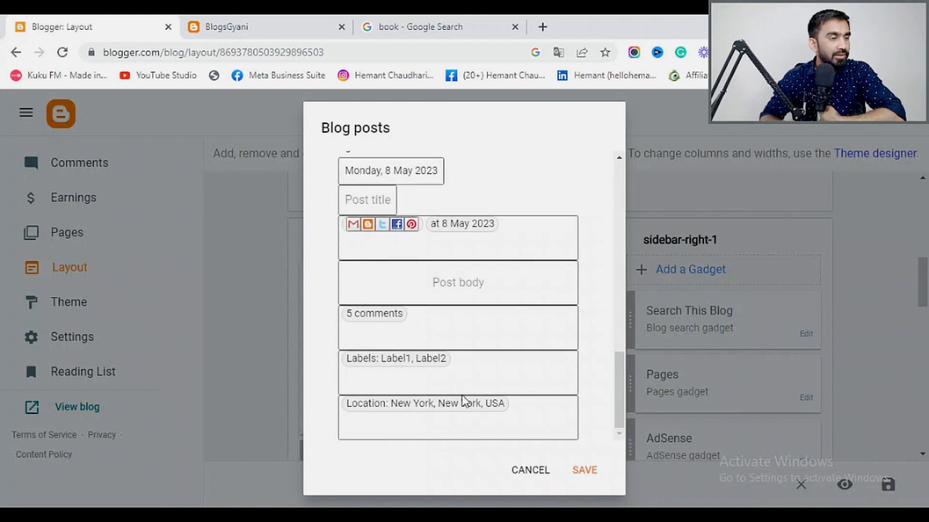
{"action": "left_click", "coordinate": [589, 476]}
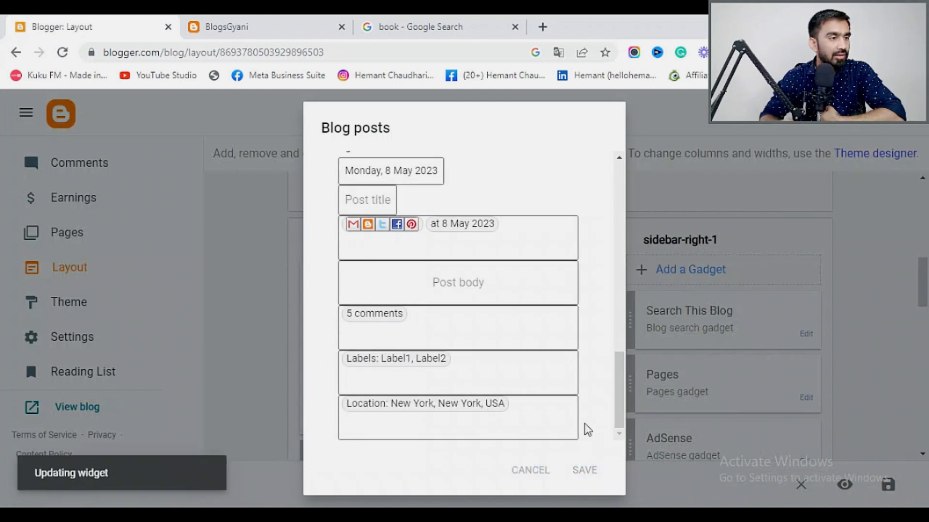
Open the Featured post gadget settings and save them.
{"action": "scroll", "coordinate": [545, 404], "scroll_direction": "down", "scroll_amount": 3}
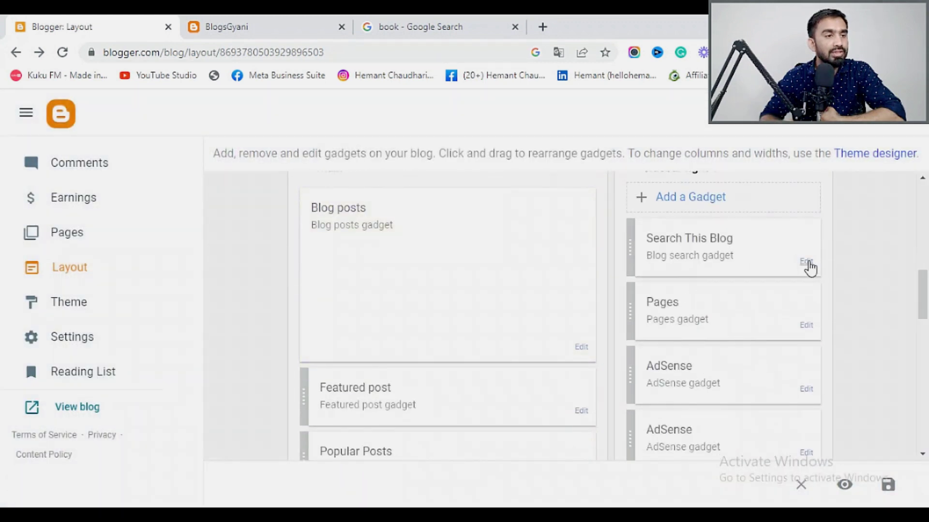
{"action": "scroll", "coordinate": [530, 367], "scroll_direction": "down", "scroll_amount": 5}
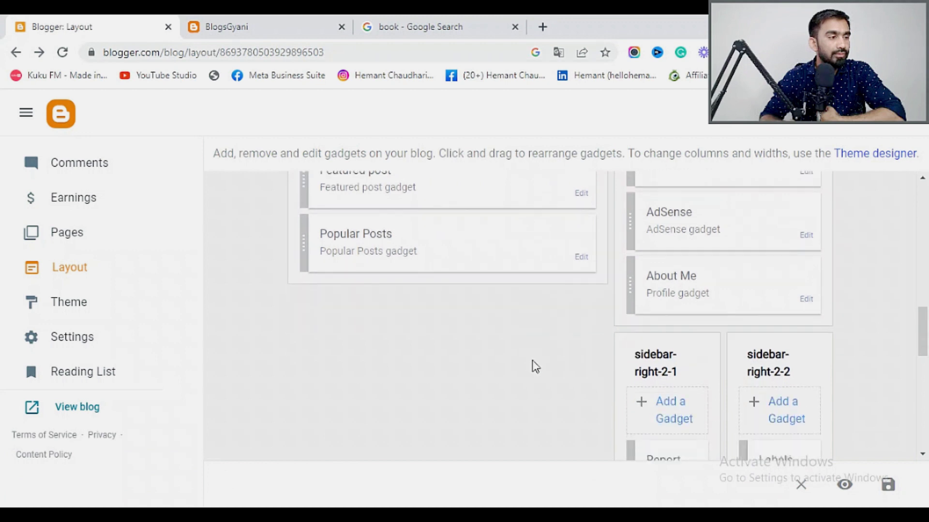
{"action": "scroll", "coordinate": [574, 313], "scroll_direction": "up", "scroll_amount": 3}
{"action": "left_click", "coordinate": [580, 339]}
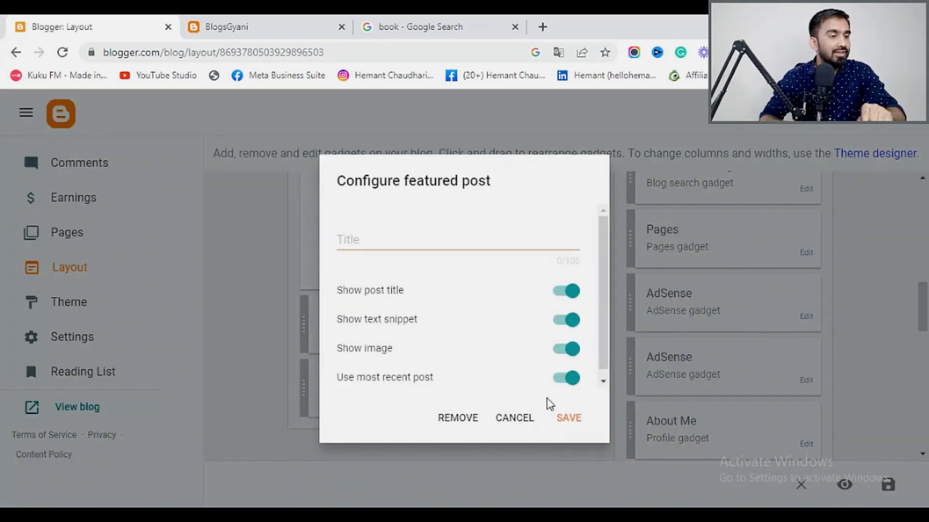
{"action": "left_click", "coordinate": [573, 420]}
Save the whole blog layout.
{"action": "scroll", "coordinate": [586, 350], "scroll_direction": "down", "scroll_amount": 8}
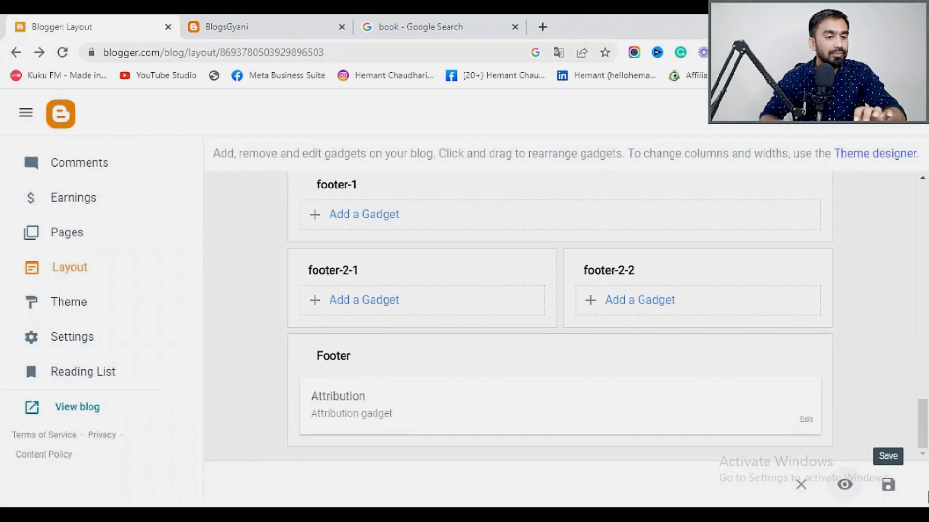
{"action": "left_click", "coordinate": [889, 485]}
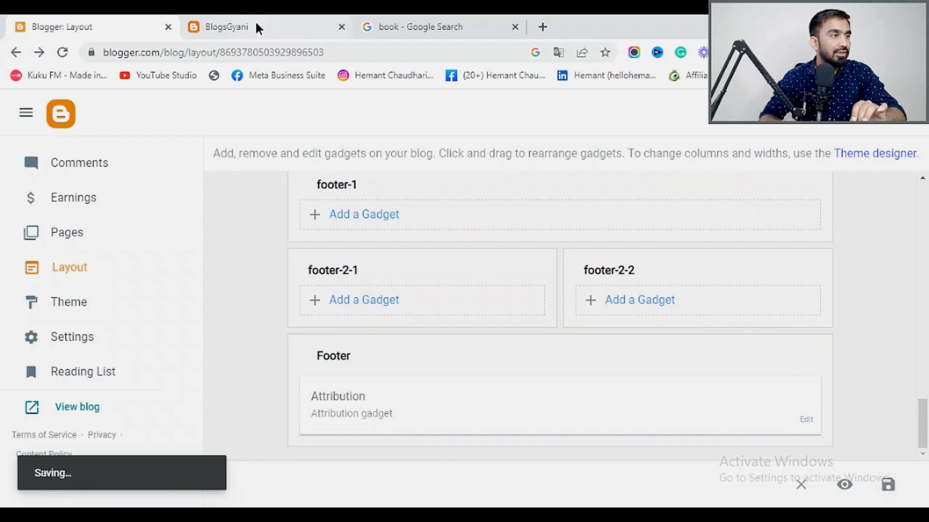
{"action": "left_click", "coordinate": [257, 28]}
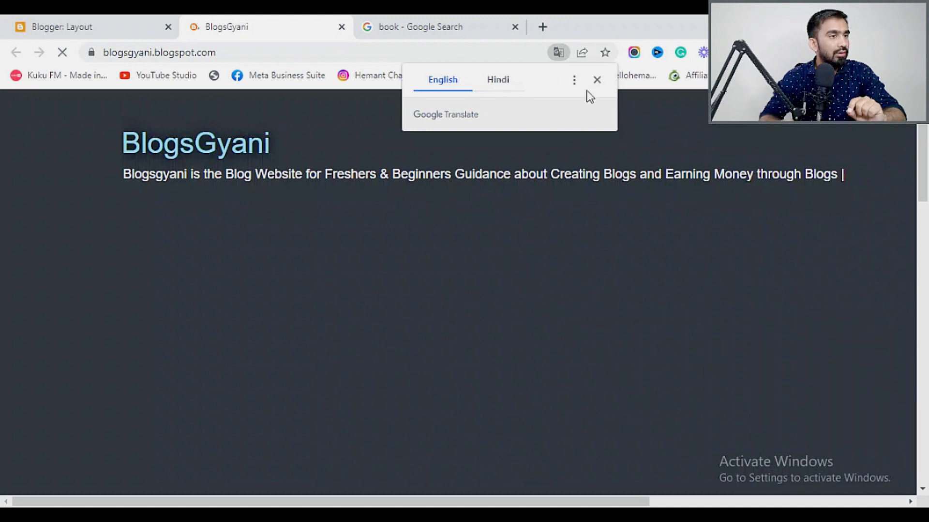
Dismiss the translate prompt, review the blog's 'No posts' page, and return to Layout.
{"action": "left_click", "coordinate": [596, 80]}
{"action": "scroll", "coordinate": [608, 310], "scroll_direction": "down", "scroll_amount": 10}
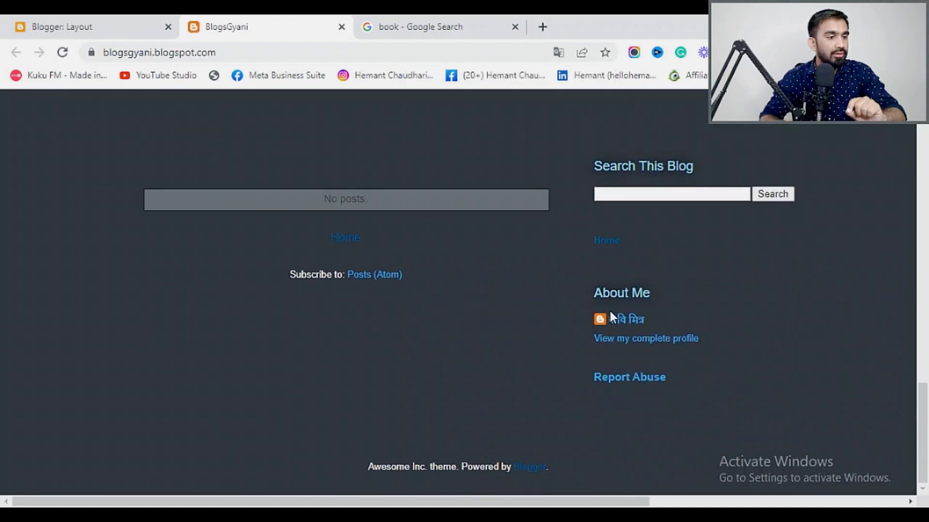
{"action": "scroll", "coordinate": [427, 342], "scroll_direction": "up", "scroll_amount": 6}
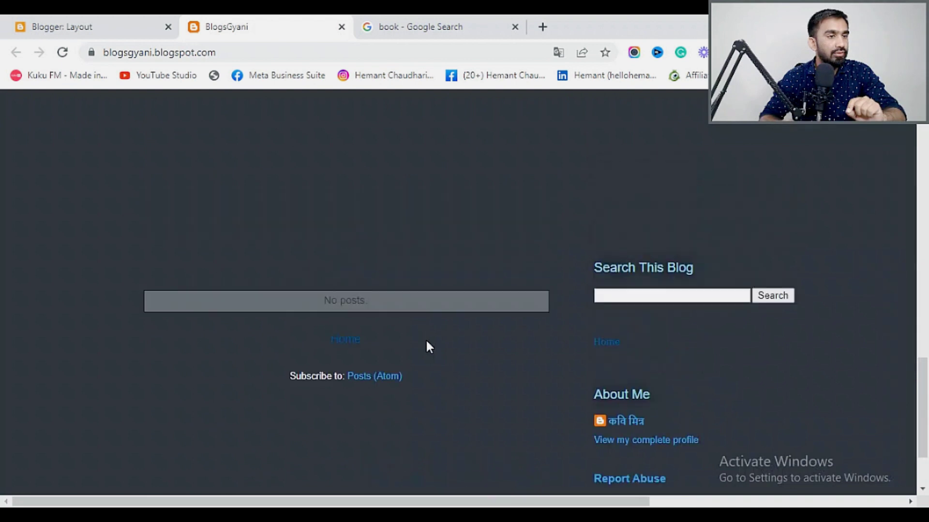
{"action": "scroll", "coordinate": [462, 349], "scroll_direction": "up", "scroll_amount": 4}
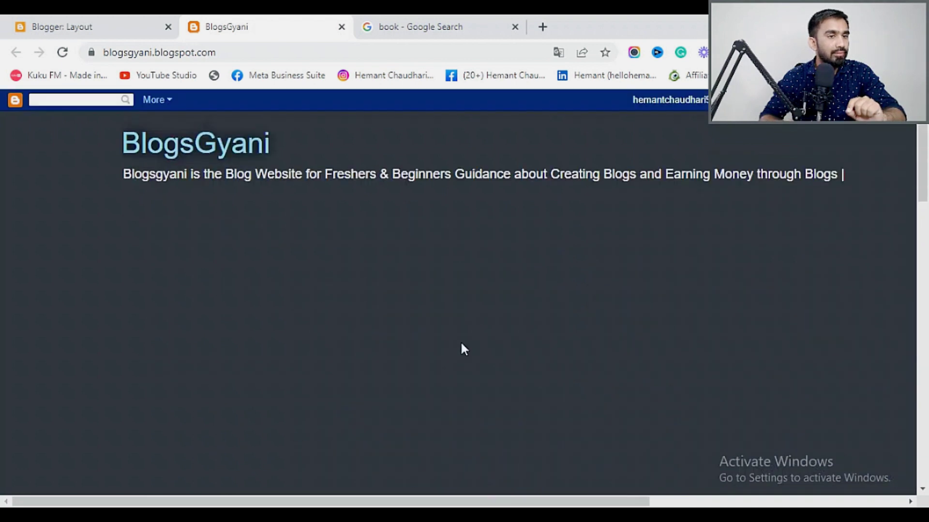
{"action": "left_click", "coordinate": [109, 18]}
Delete the broken image URL from the header gadget and save it without an image.
{"action": "scroll", "coordinate": [385, 321], "scroll_direction": "up", "scroll_amount": 10}
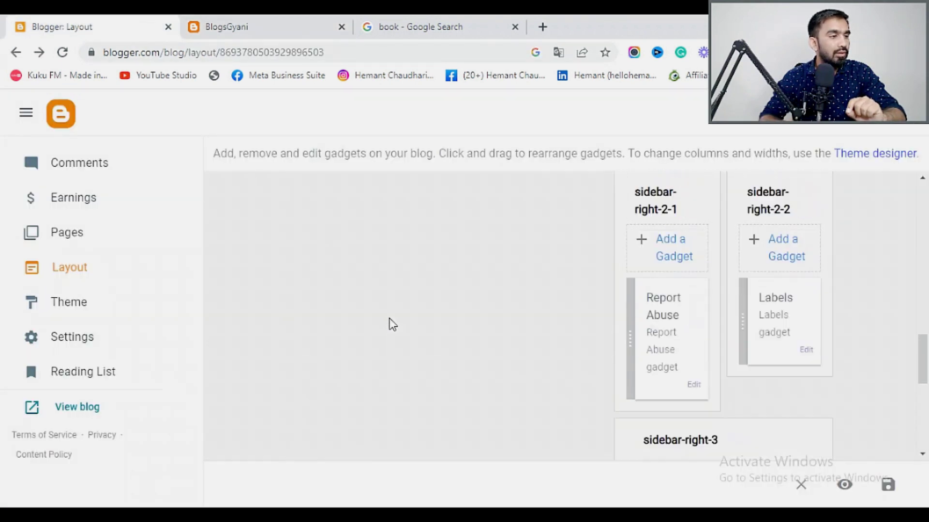
{"action": "scroll", "coordinate": [391, 323], "scroll_direction": "up", "scroll_amount": 5}
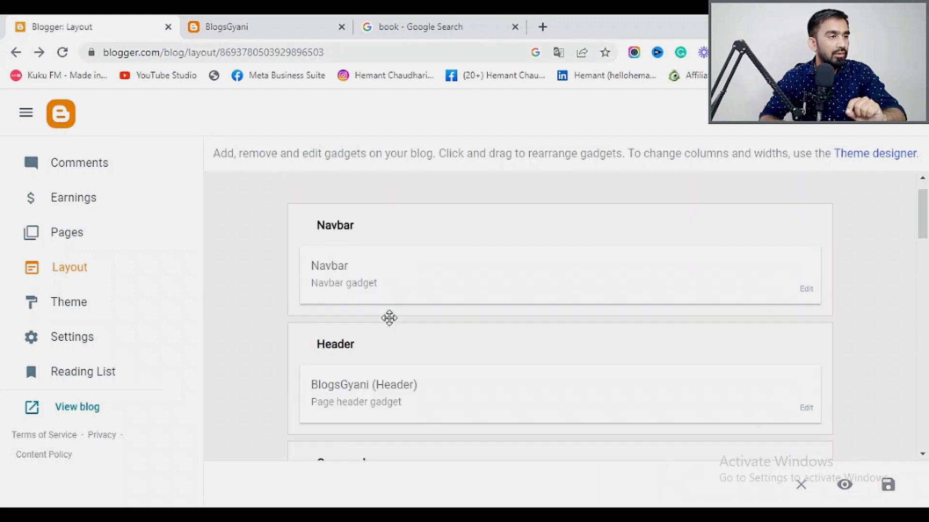
{"action": "scroll", "coordinate": [489, 358], "scroll_direction": "down", "scroll_amount": 2}
{"action": "scroll", "coordinate": [491, 359], "scroll_direction": "down", "scroll_amount": 2}
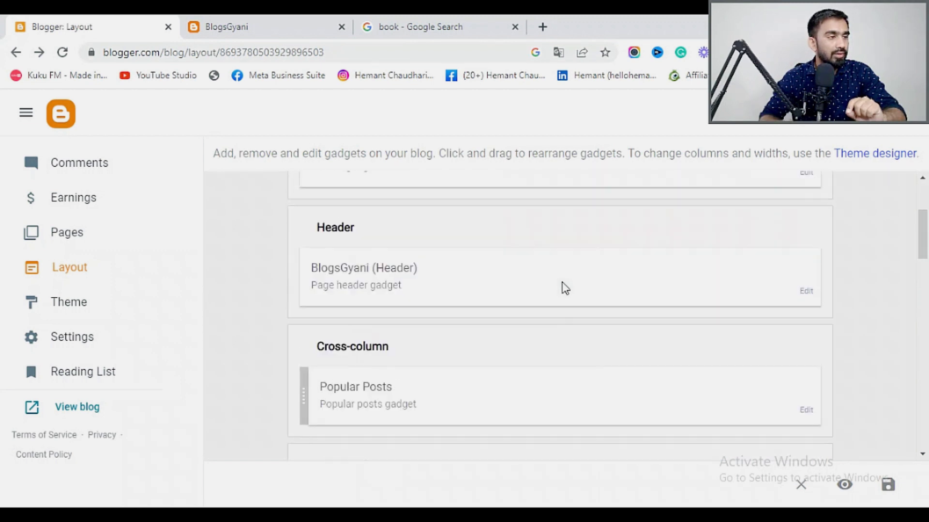
{"action": "scroll", "coordinate": [561, 285], "scroll_direction": "up", "scroll_amount": 1}
{"action": "left_click", "coordinate": [808, 304]}
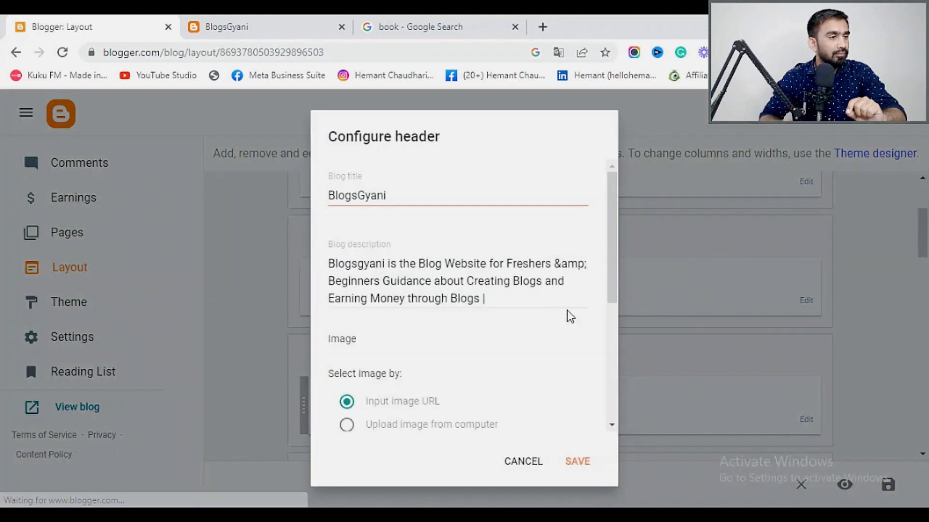
{"action": "scroll", "coordinate": [516, 351], "scroll_direction": "down", "scroll_amount": 3}
{"action": "scroll", "coordinate": [513, 368], "scroll_direction": "down", "scroll_amount": 3}
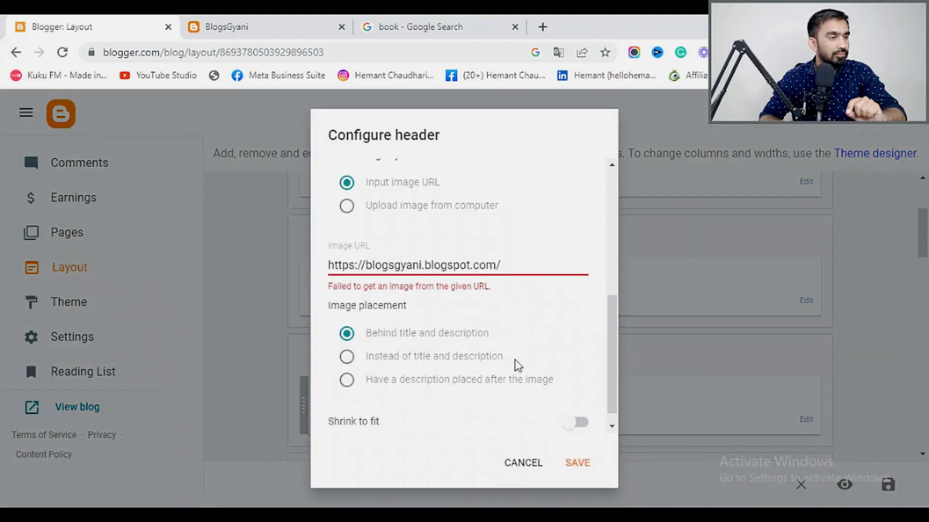
{"action": "left_click_drag", "start_coordinate": [525, 260], "coordinate": [294, 268]}
{"action": "key", "text": "BackSpace"}
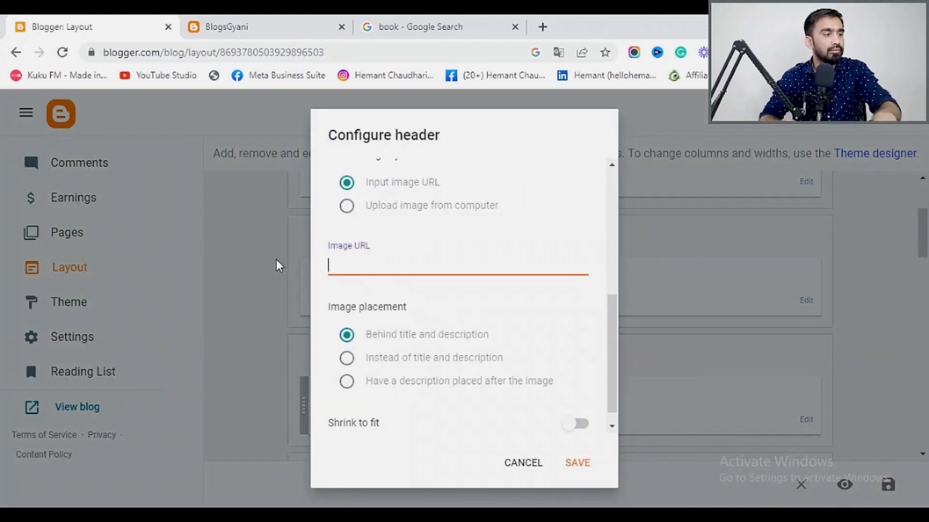
{"action": "left_click", "coordinate": [576, 463]}
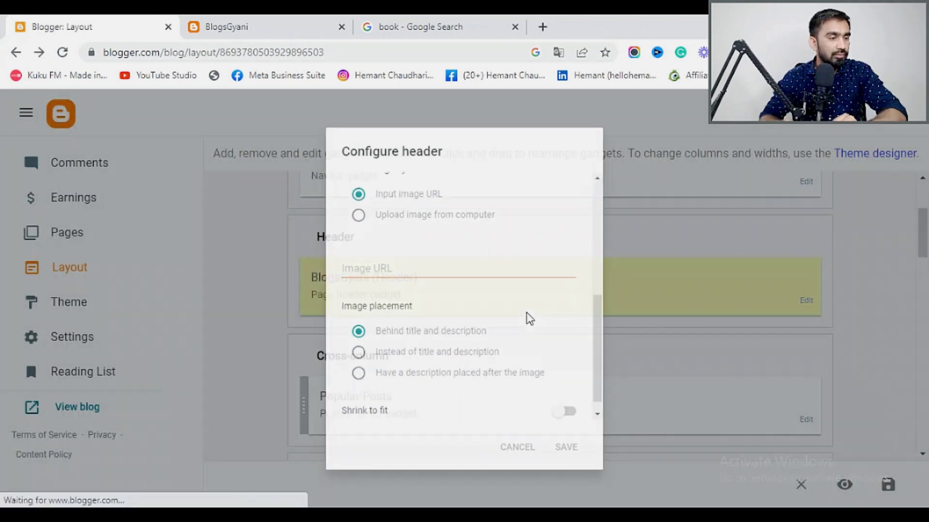
Save the layout, check the header on the live blog, and return to Layout.
{"action": "scroll", "coordinate": [750, 397], "scroll_direction": "down", "scroll_amount": 5}
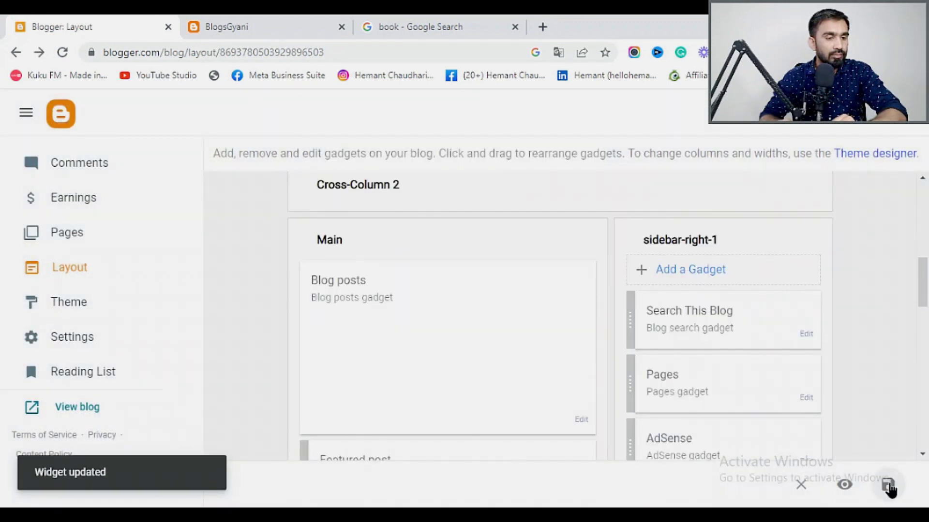
{"action": "left_click", "coordinate": [889, 485]}
{"action": "left_click", "coordinate": [230, 19]}
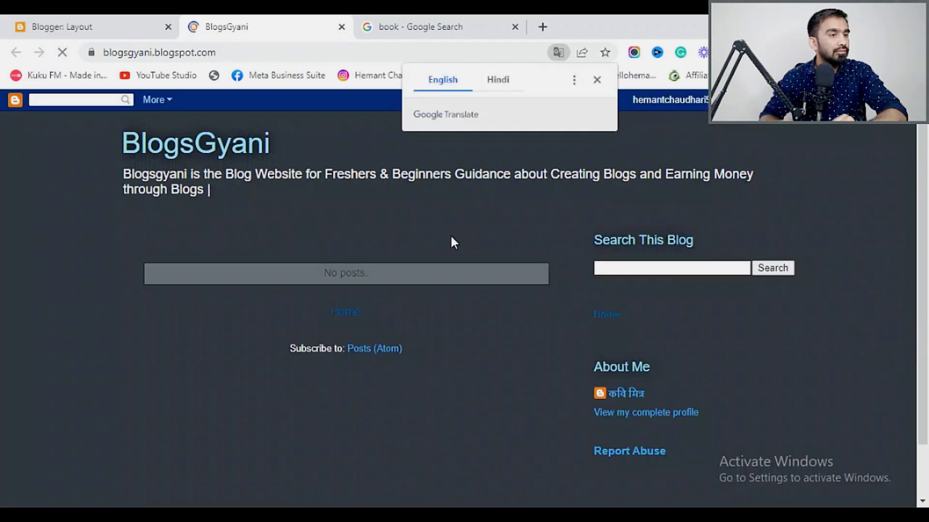
{"action": "left_click", "coordinate": [595, 81]}
{"action": "scroll", "coordinate": [408, 257], "scroll_direction": "down", "scroll_amount": 2}
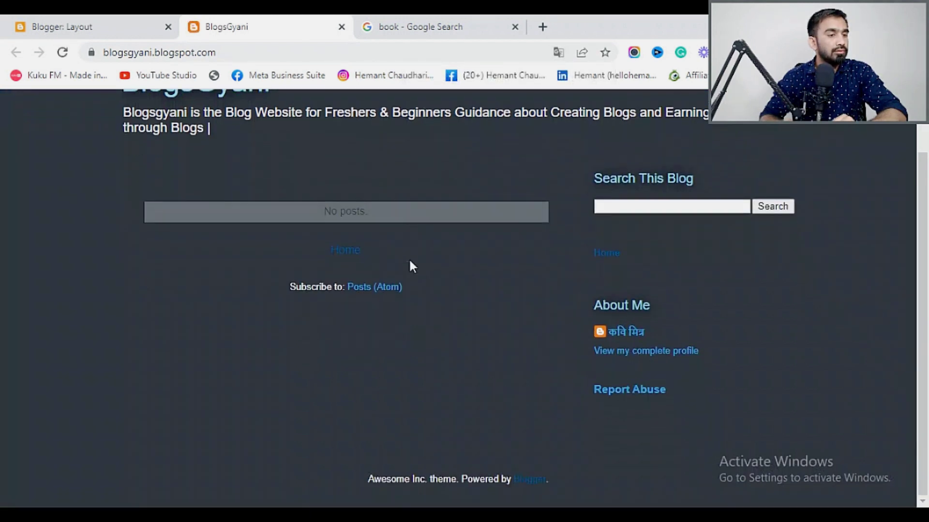
{"action": "scroll", "coordinate": [433, 312], "scroll_direction": "up", "scroll_amount": 2}
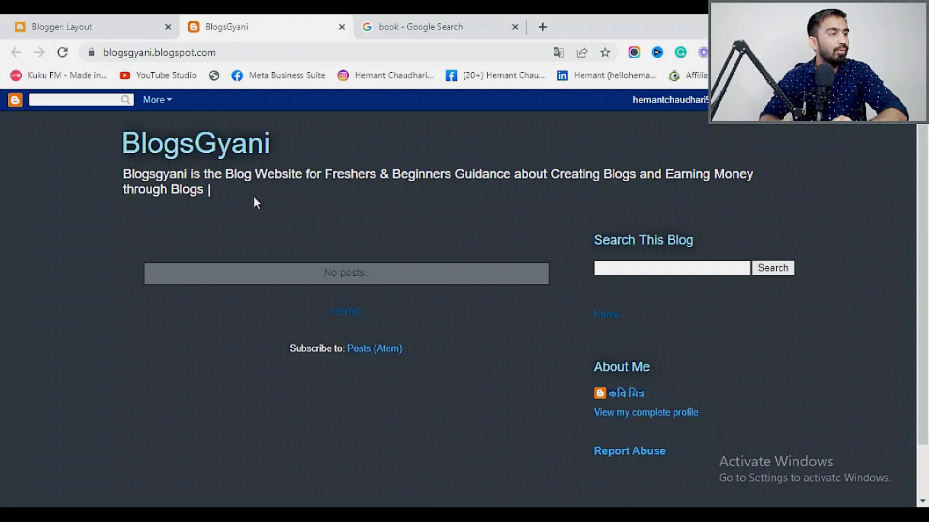
{"action": "left_click", "coordinate": [72, 23]}
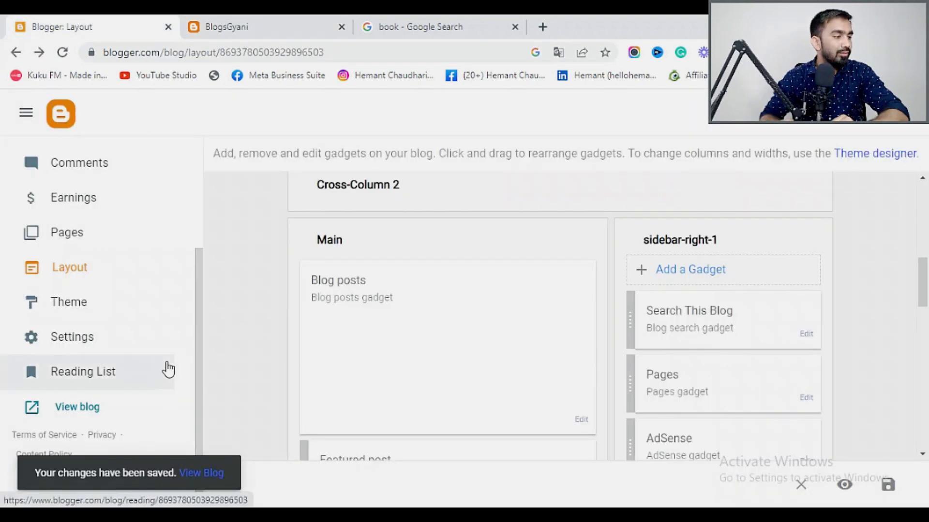
Open the Theme page for Awesome Inc. Icy and cancel its Backup dialog.
{"action": "scroll", "coordinate": [338, 365], "scroll_direction": "down", "scroll_amount": 10}
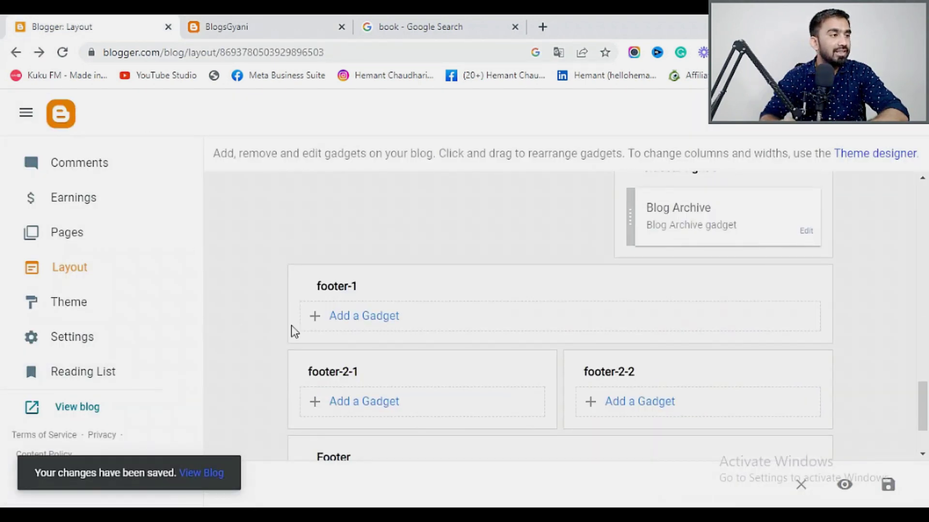
{"action": "scroll", "coordinate": [300, 334], "scroll_direction": "down", "scroll_amount": 2}
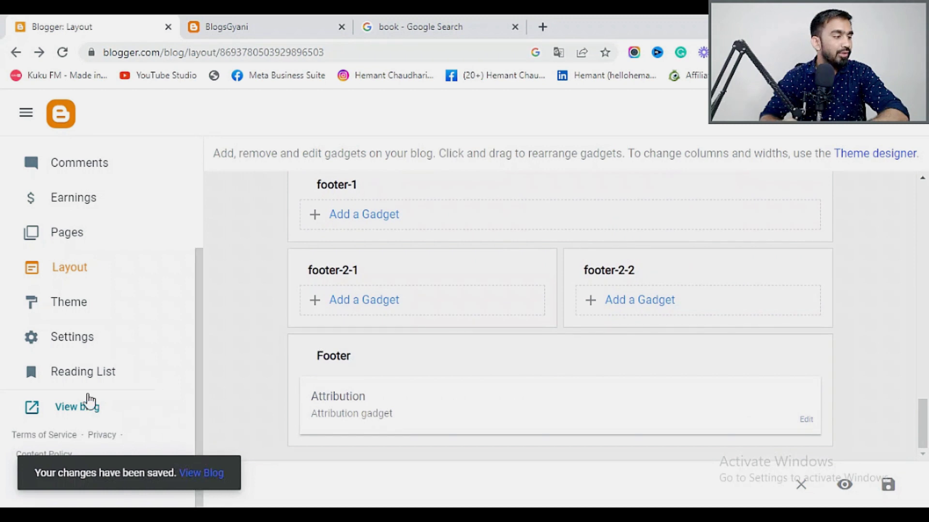
{"action": "left_click", "coordinate": [71, 304]}
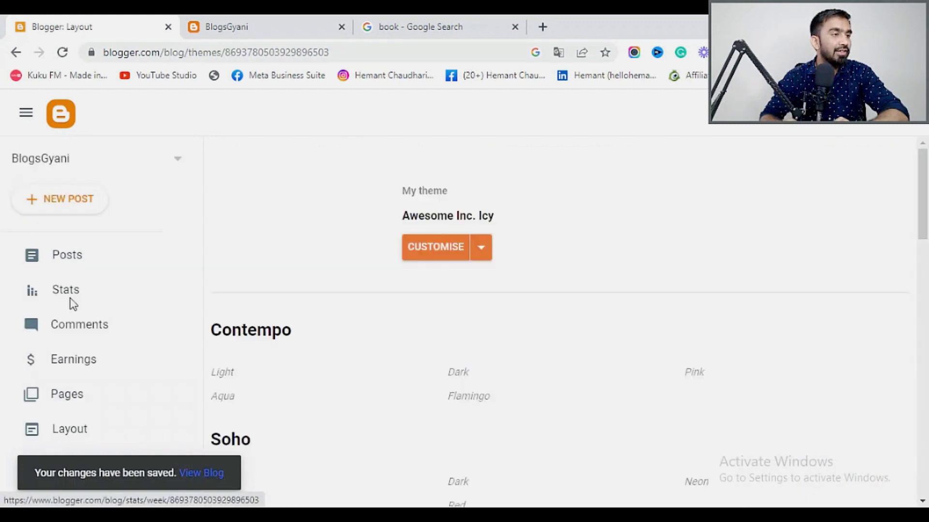
{"action": "left_click", "coordinate": [480, 248]}
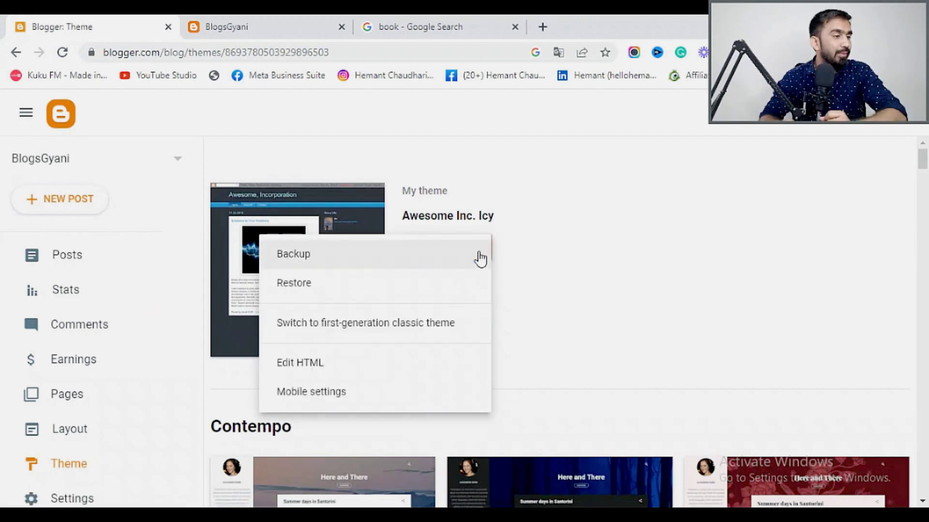
{"action": "left_click", "coordinate": [479, 257]}
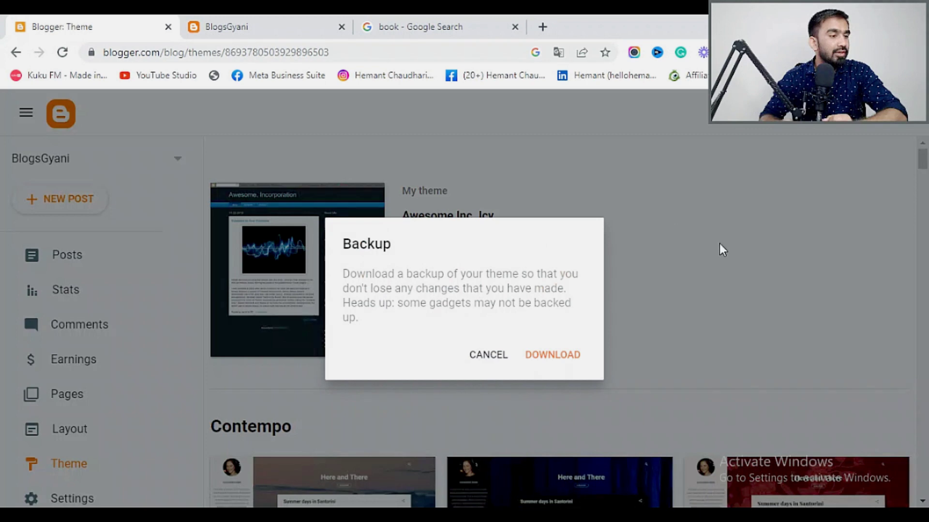
{"action": "left_click", "coordinate": [719, 243]}
{"action": "scroll", "coordinate": [74, 382], "scroll_direction": "down", "scroll_amount": 3}
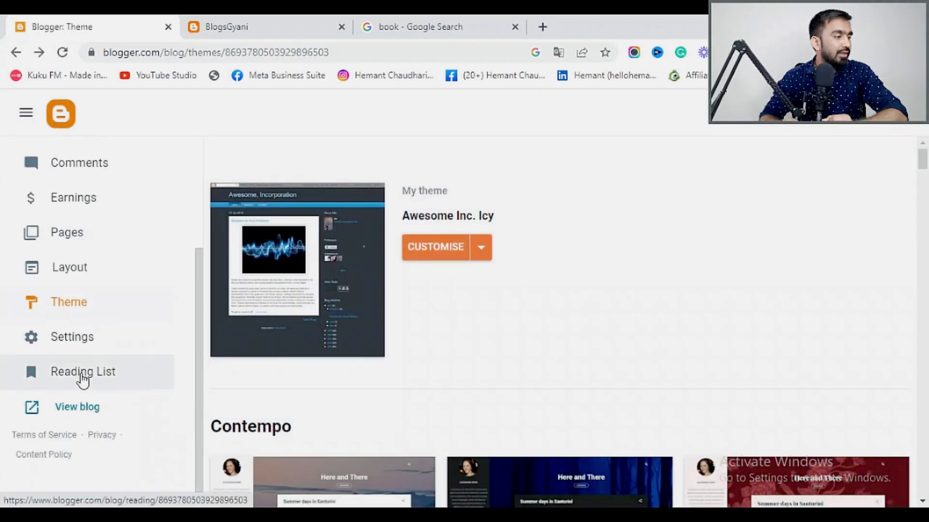
Look through Settings, Reading List and Posts, then open the empty Pages list.
{"action": "left_click", "coordinate": [79, 338]}
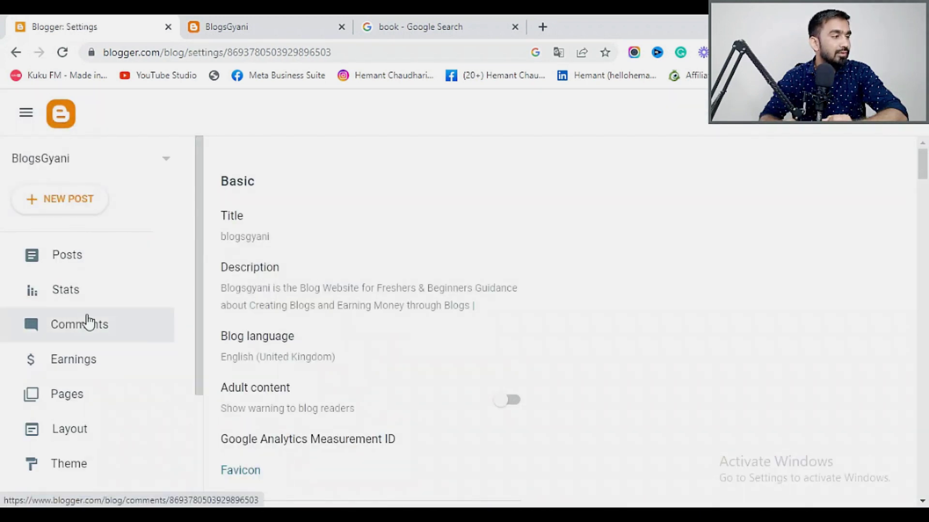
{"action": "scroll", "coordinate": [77, 338], "scroll_direction": "down", "scroll_amount": 3}
{"action": "left_click", "coordinate": [110, 385]}
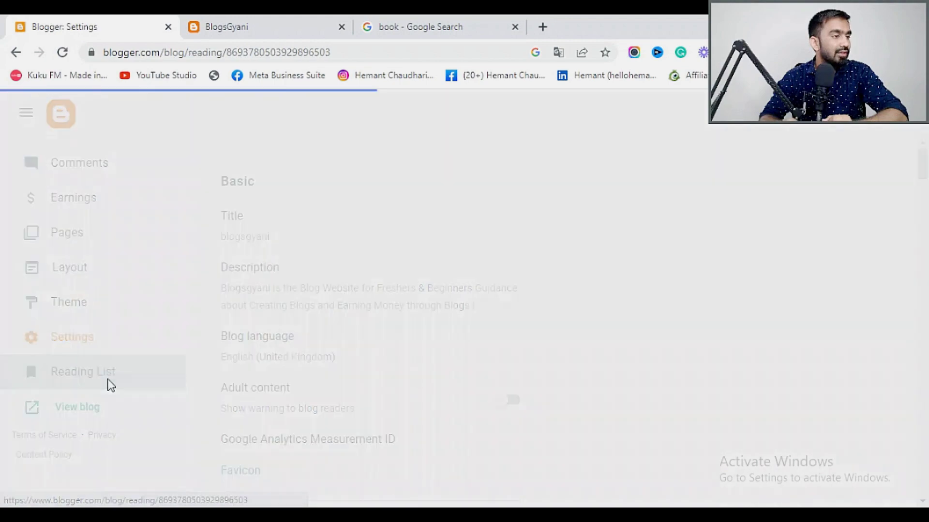
{"action": "scroll", "coordinate": [370, 327], "scroll_direction": "down", "scroll_amount": 15}
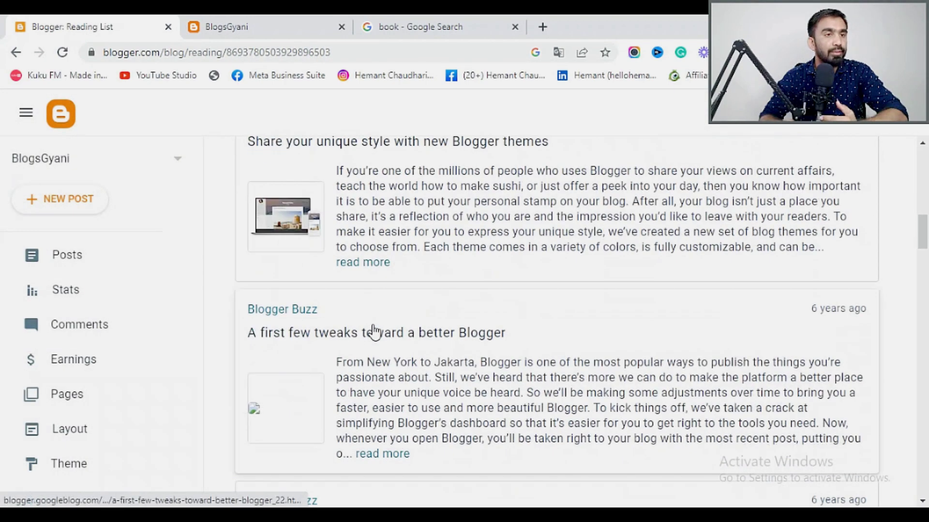
{"action": "scroll", "coordinate": [372, 333], "scroll_direction": "down", "scroll_amount": 6}
{"action": "scroll", "coordinate": [94, 428], "scroll_direction": "down", "scroll_amount": 3}
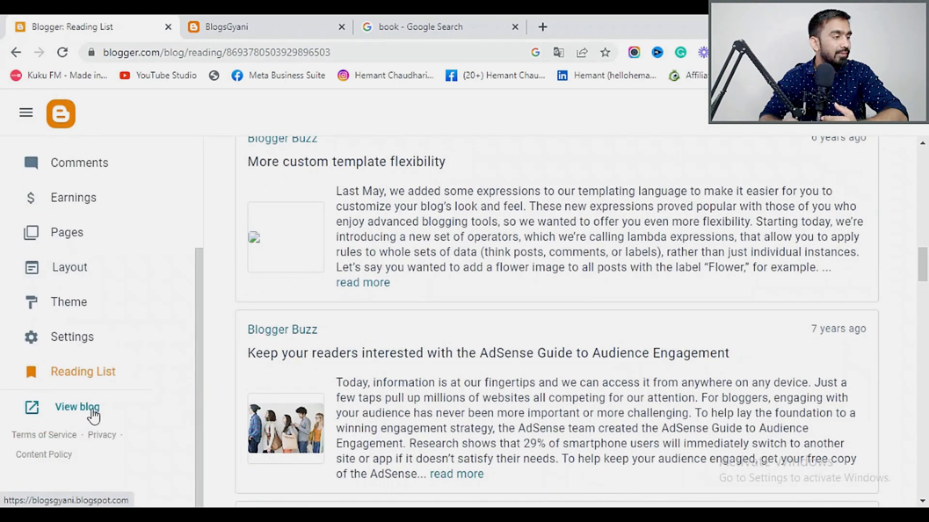
{"action": "scroll", "coordinate": [118, 359], "scroll_direction": "up", "scroll_amount": 4}
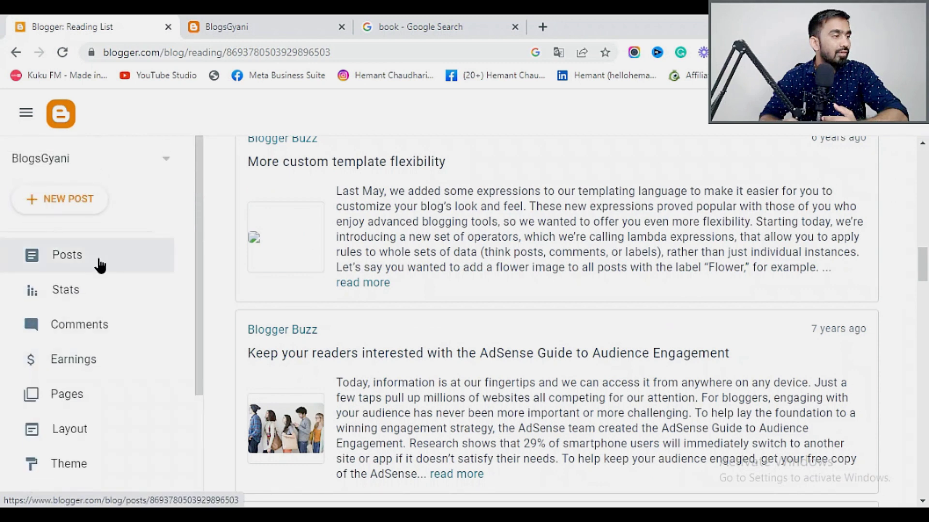
{"action": "left_click", "coordinate": [99, 265]}
{"action": "left_click", "coordinate": [242, 27]}
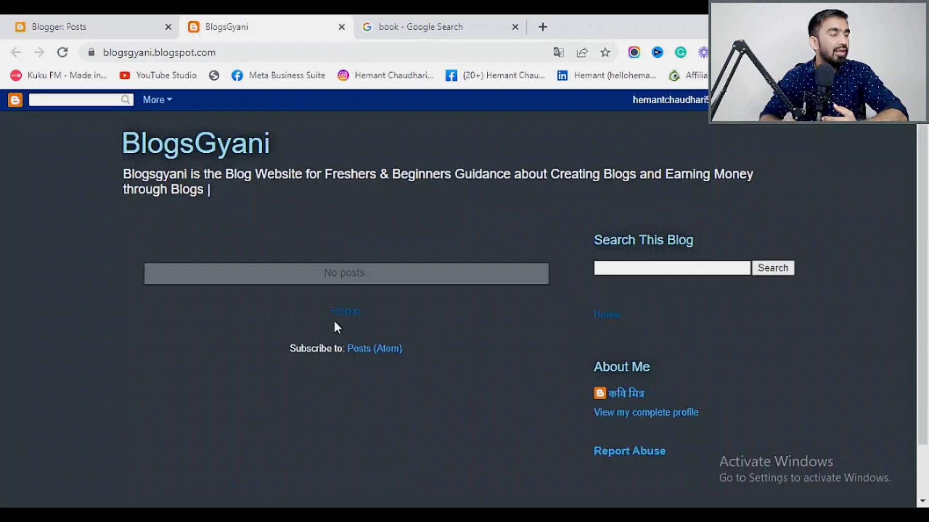
{"action": "left_click", "coordinate": [87, 24]}
{"action": "left_click", "coordinate": [87, 398]}
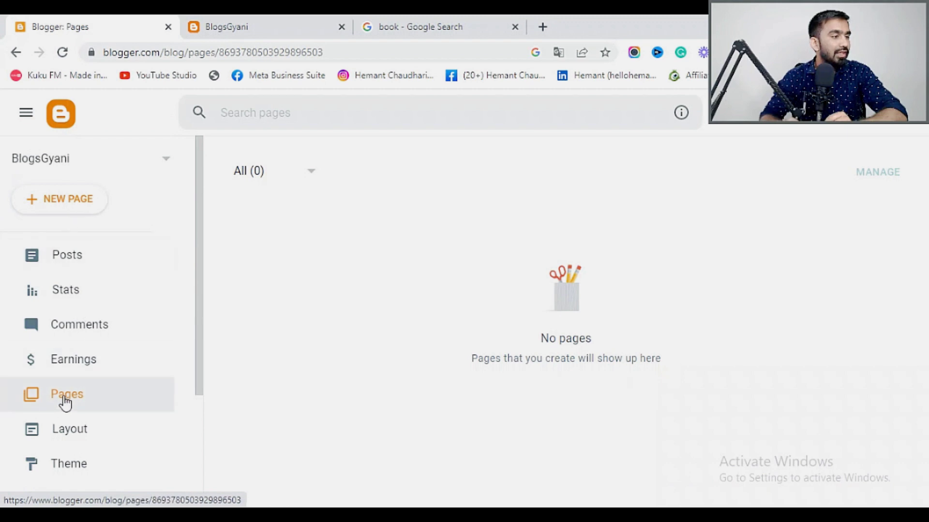
Create a new page titled 'Home' and publish it.
{"action": "left_click", "coordinate": [60, 203]}
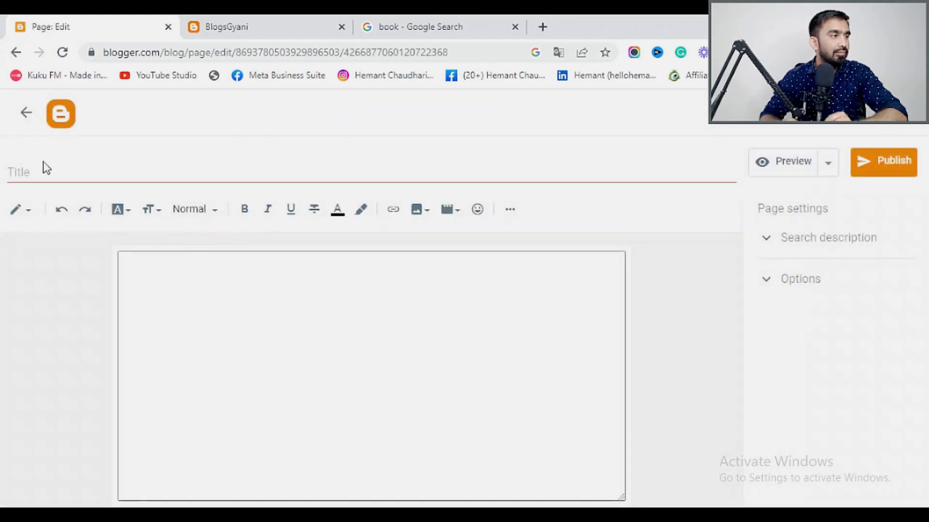
{"action": "left_click", "coordinate": [37, 172]}
{"action": "type", "text": "Home"}
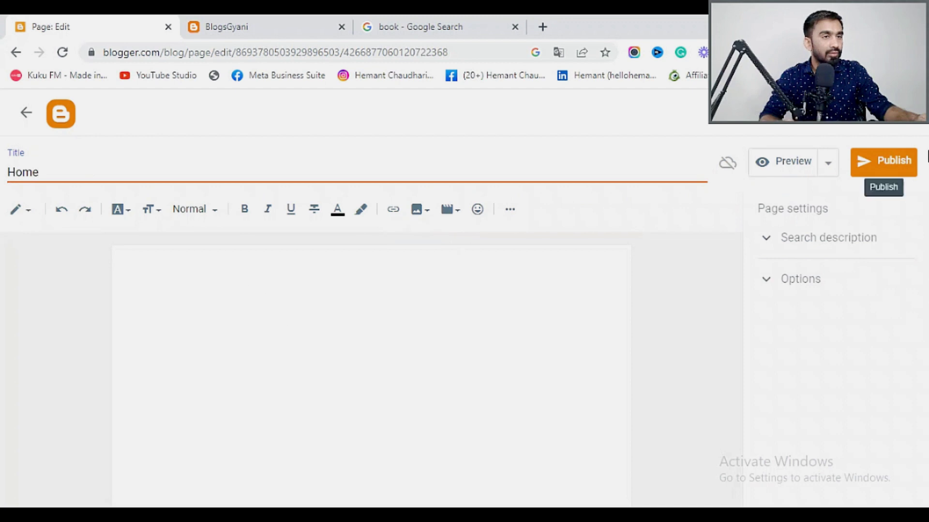
{"action": "left_click", "coordinate": [888, 167]}
{"action": "left_click", "coordinate": [526, 337]}
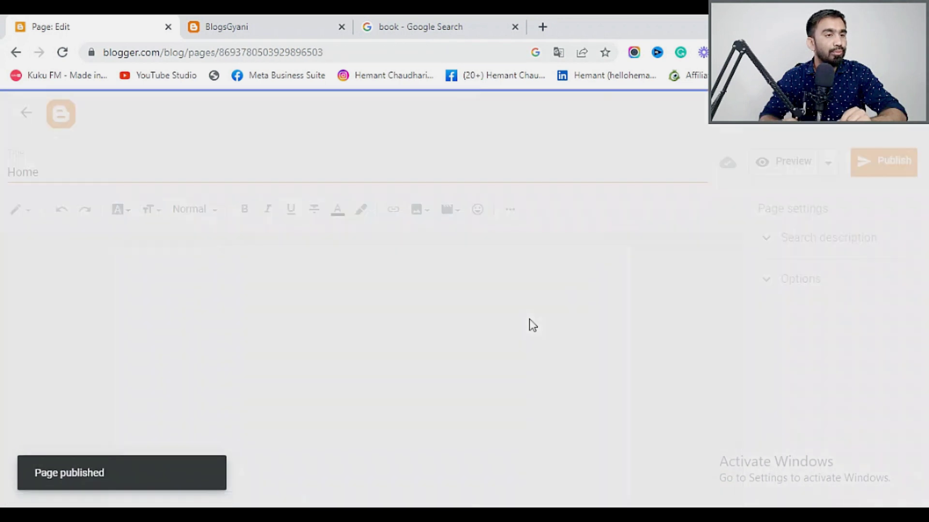
Check the Home link on the live blog and return to the Pages list.
{"action": "left_click", "coordinate": [279, 18]}
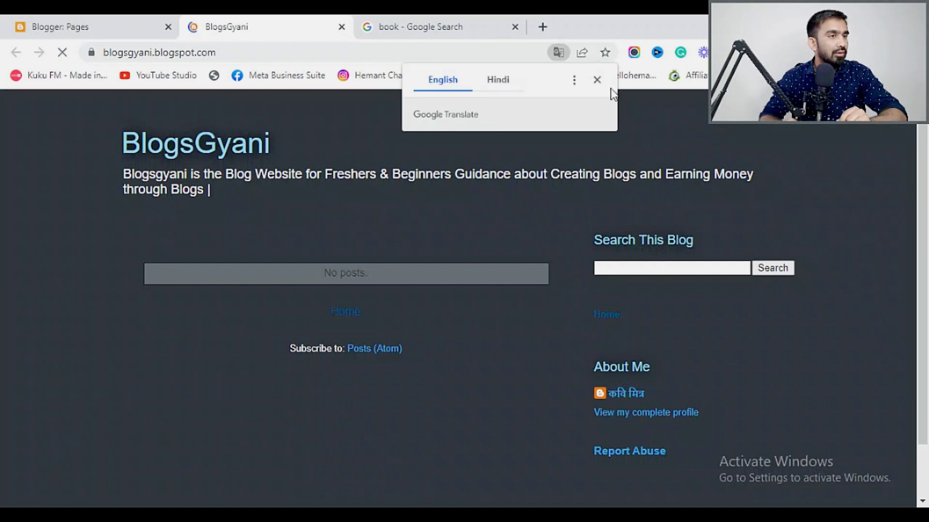
{"action": "left_click", "coordinate": [597, 80]}
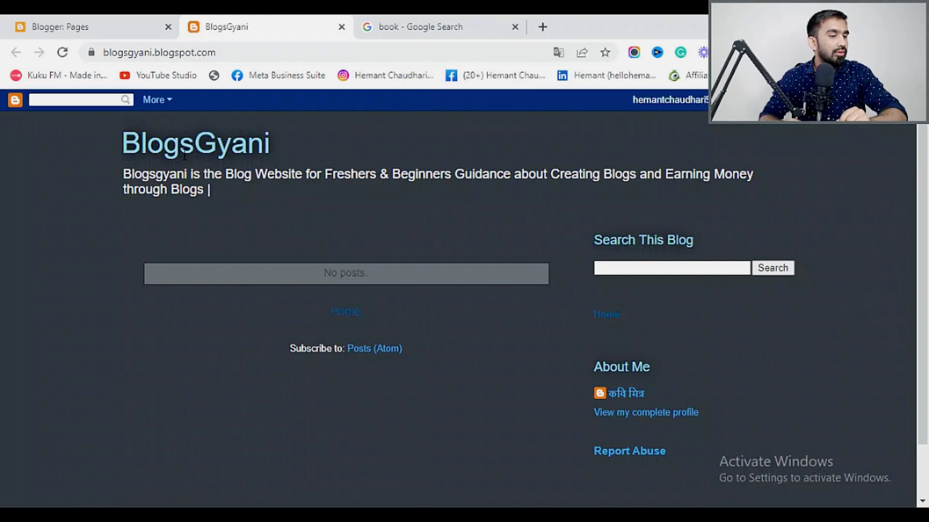
{"action": "left_click", "coordinate": [97, 27]}
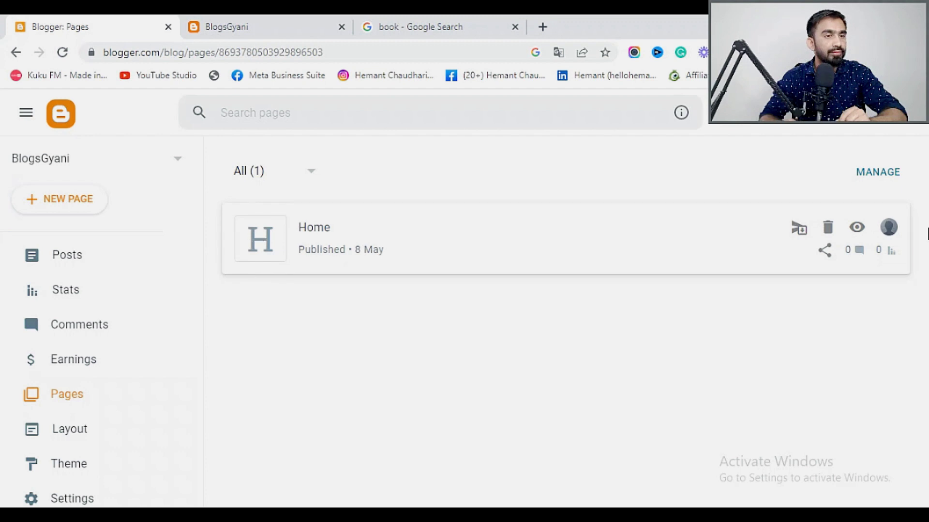
Create a new page titled 'Blogs' and publish it.
{"action": "left_click", "coordinate": [61, 203]}
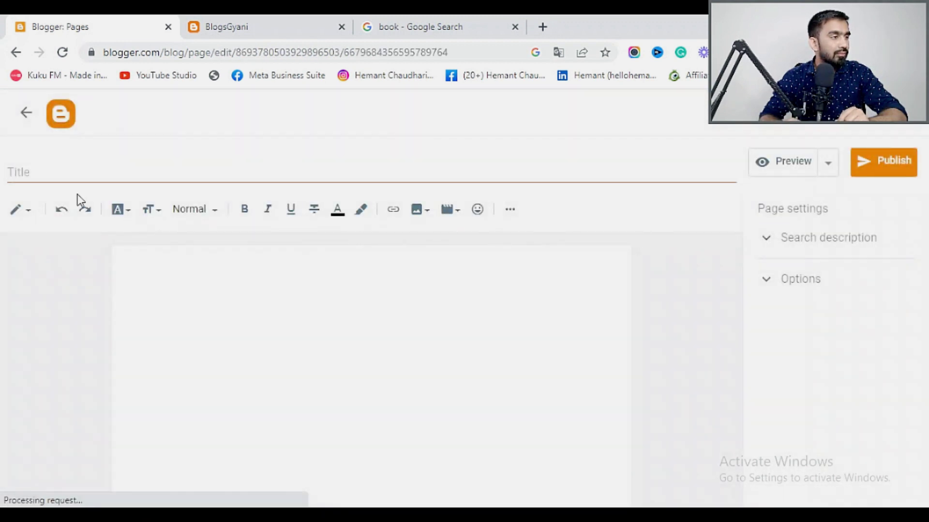
{"action": "left_click", "coordinate": [37, 176]}
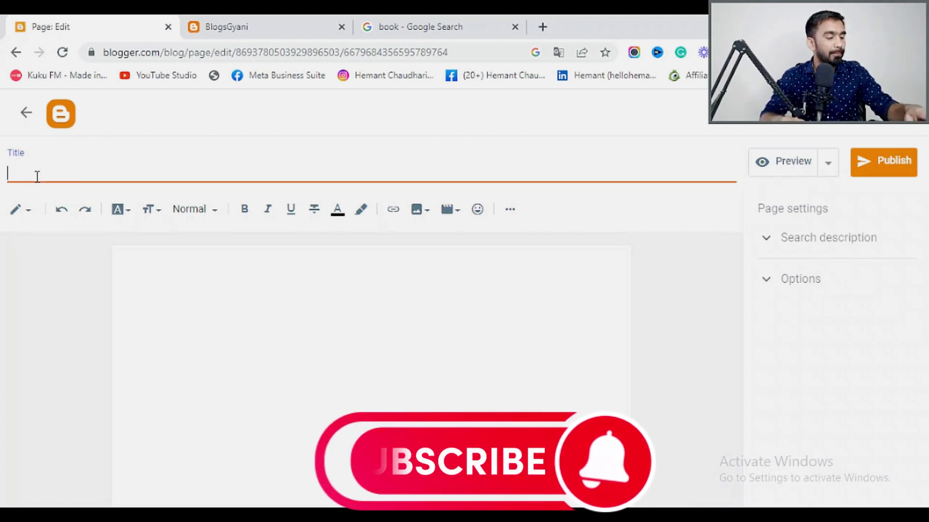
{"action": "type", "text": "Blogs"}
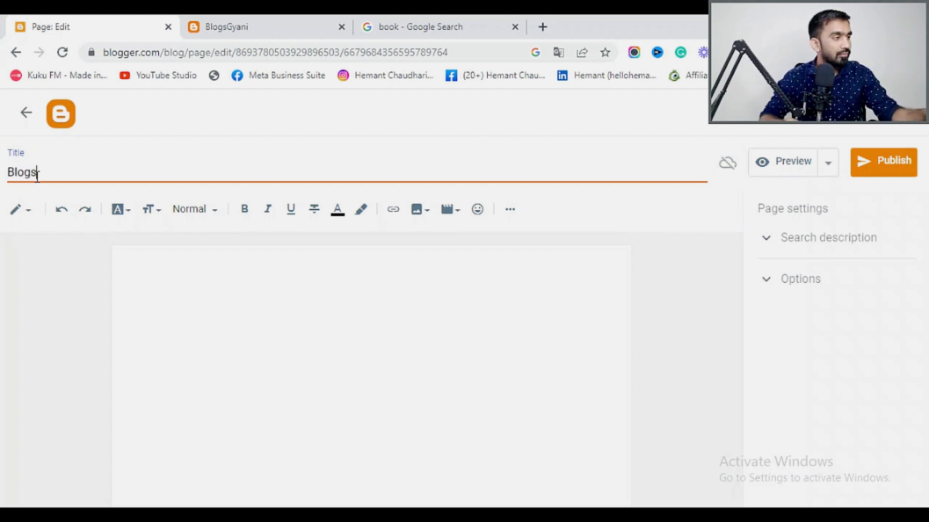
{"action": "left_click", "coordinate": [880, 174]}
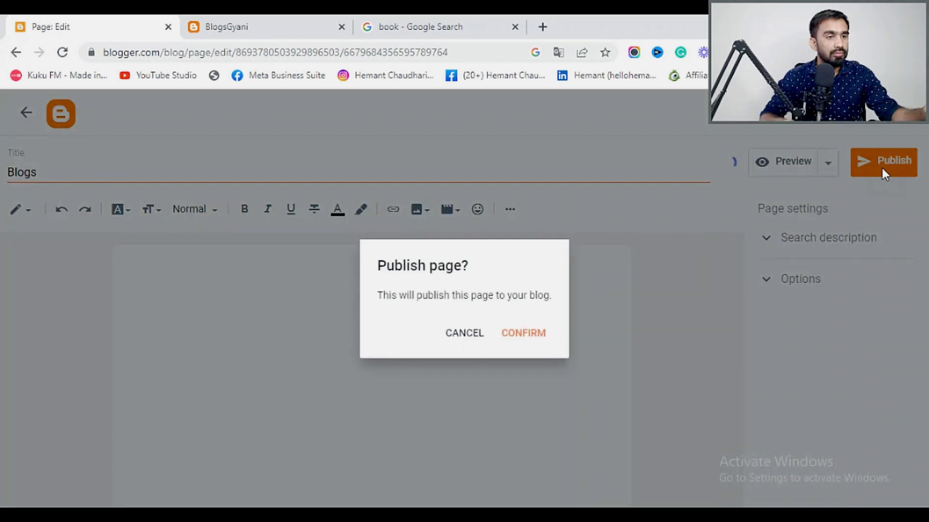
{"action": "left_click", "coordinate": [537, 335]}
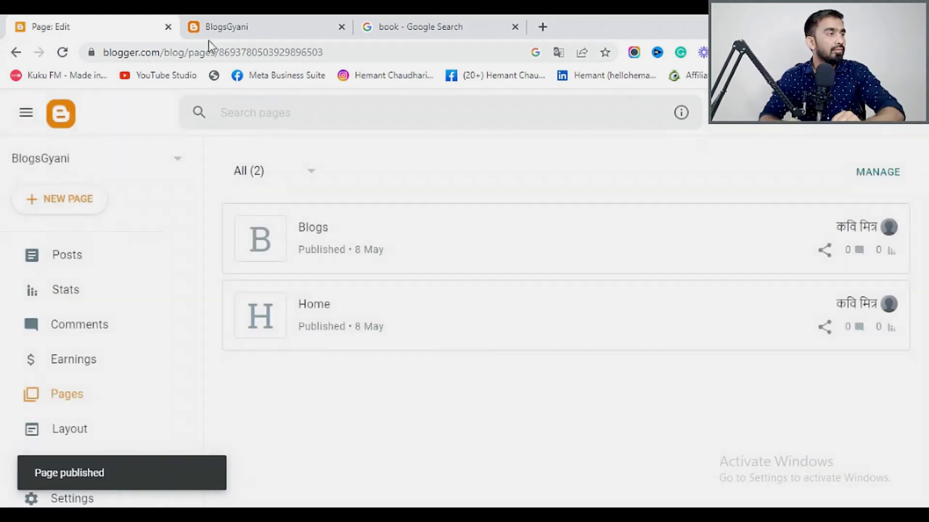
Check the live blog, then start another new page from the Pages list.
{"action": "left_click", "coordinate": [275, 18]}
{"action": "left_click", "coordinate": [148, 29]}
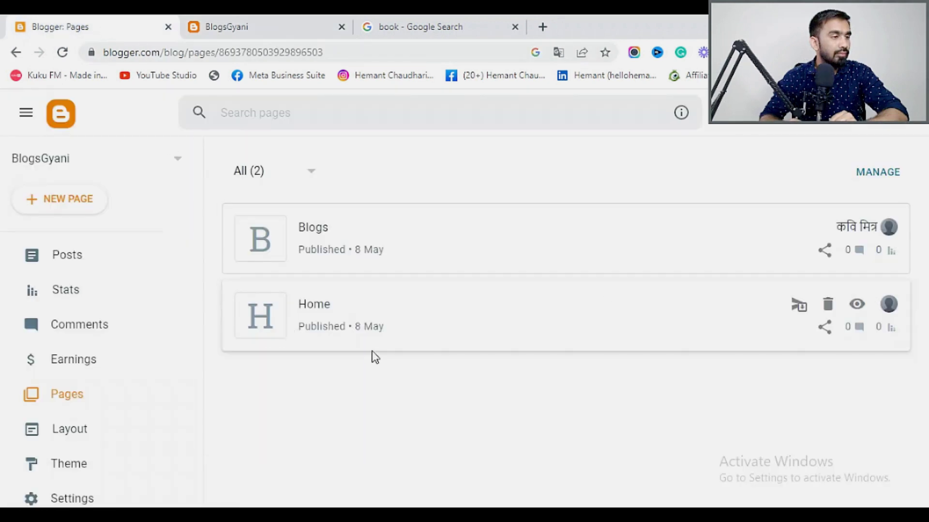
{"action": "mouse_move", "coordinate": [826, 248]}
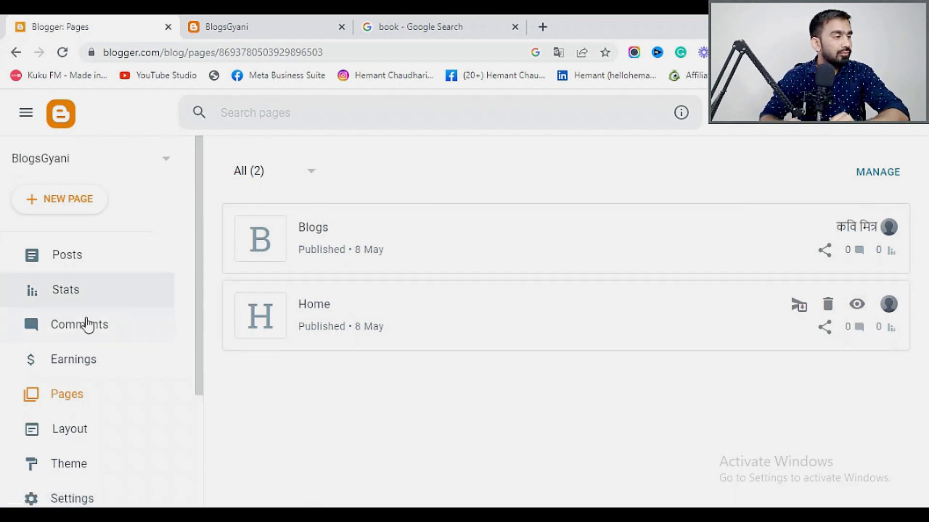
{"action": "left_click", "coordinate": [74, 200]}
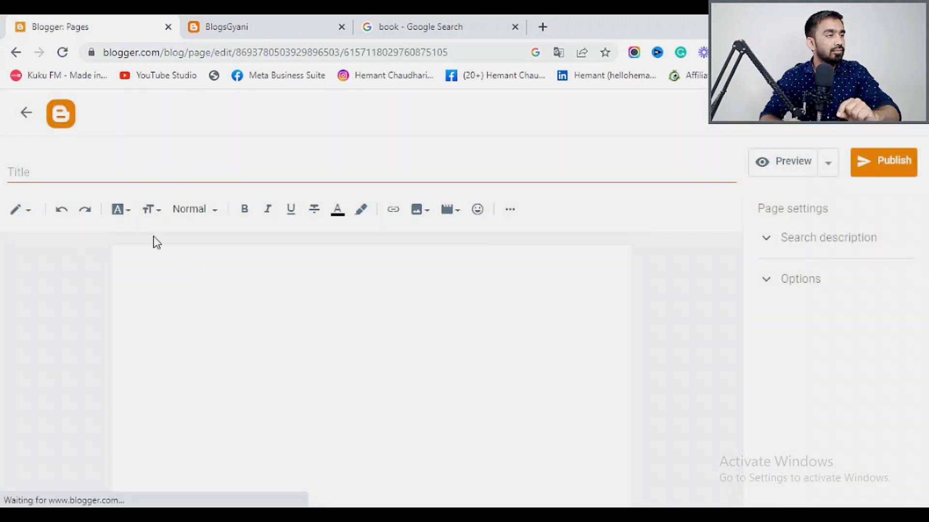
Title the page 'Privacy Policy', close the book search tab, and open a new tab.
{"action": "left_click", "coordinate": [17, 173]}
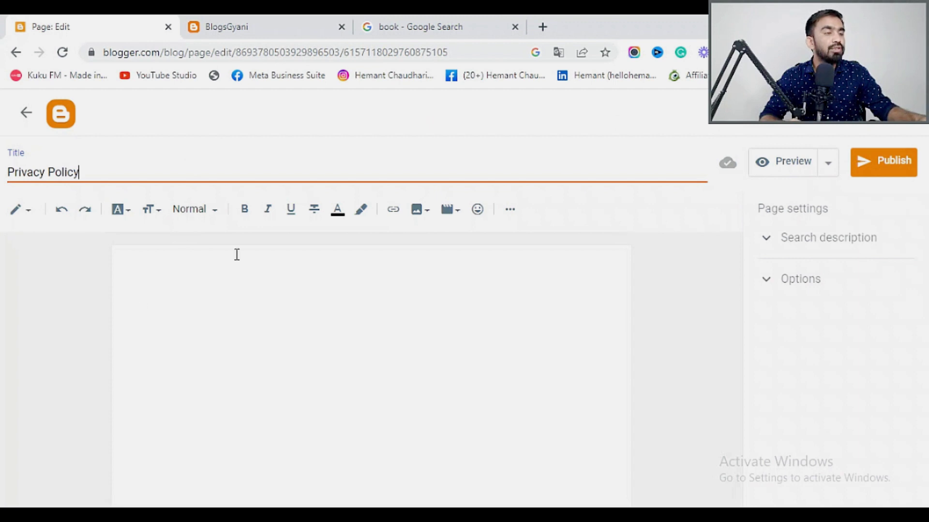
{"action": "left_click", "coordinate": [441, 27]}
{"action": "left_click", "coordinate": [515, 27]}
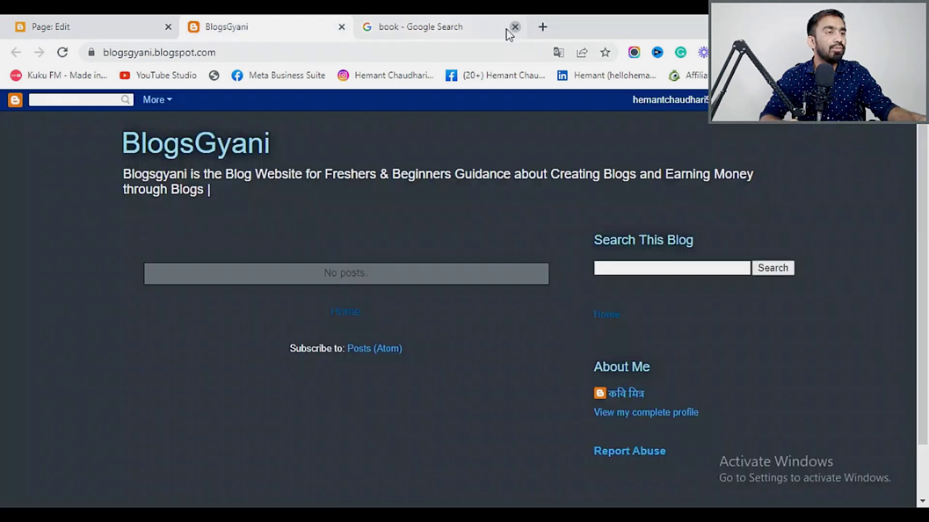
{"action": "left_click", "coordinate": [371, 27]}
Search Google for 'privacy policy generator' and open the privacypolicygenerator.info site.
{"action": "type", "text": "p"}
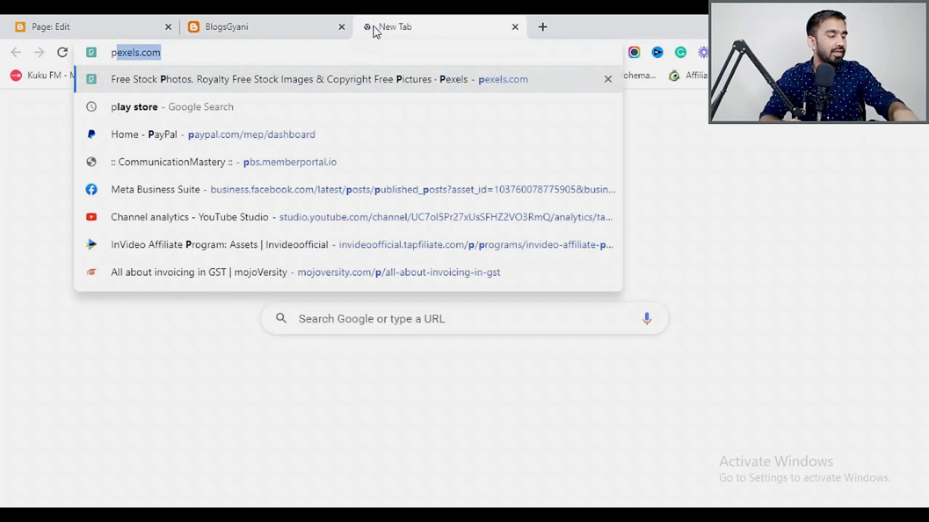
{"action": "type", "text": "ri"}
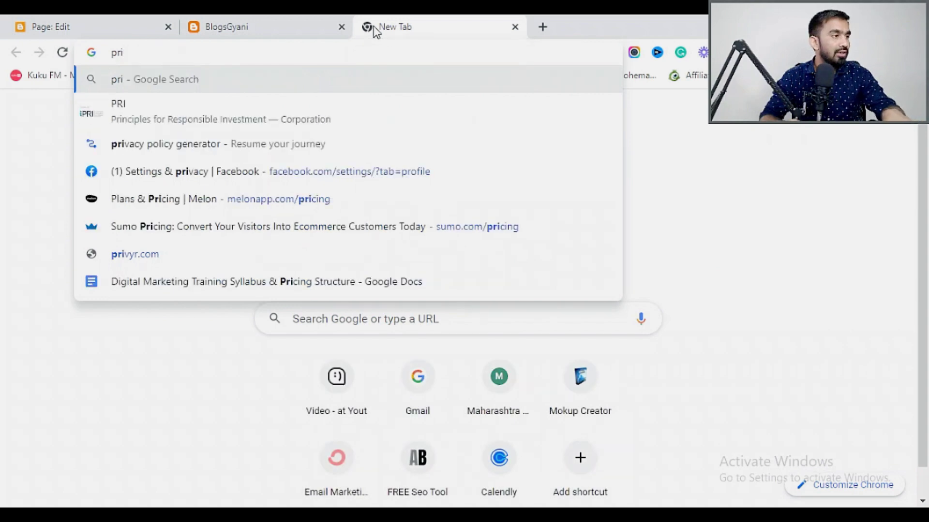
{"action": "type", "text": "vacy policy generator"}
{"action": "left_click", "coordinate": [245, 126]}
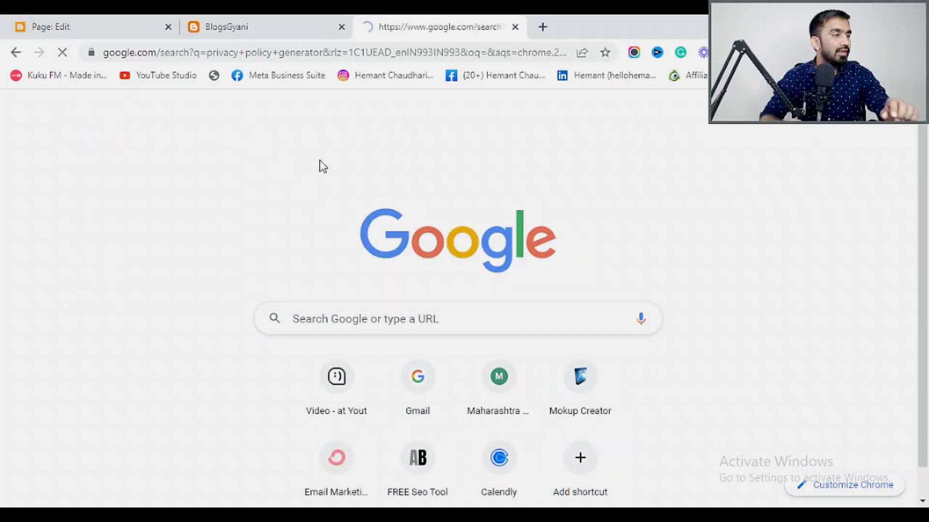
{"action": "left_click", "coordinate": [44, 28]}
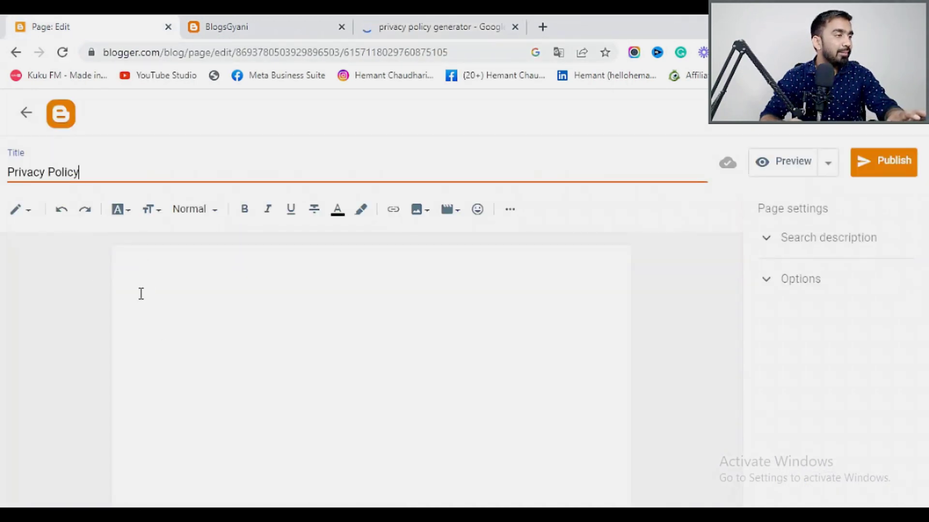
{"action": "left_click", "coordinate": [409, 22]}
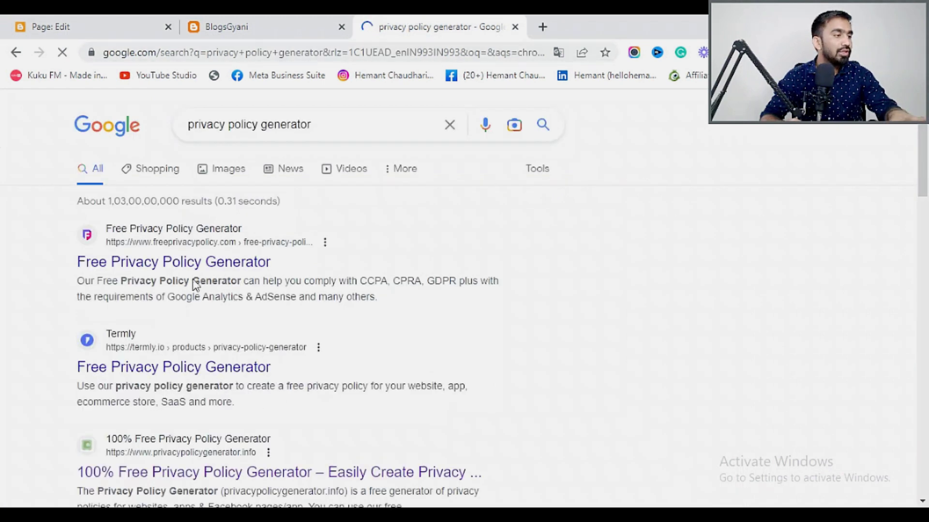
{"action": "scroll", "coordinate": [272, 362], "scroll_direction": "down", "scroll_amount": 1}
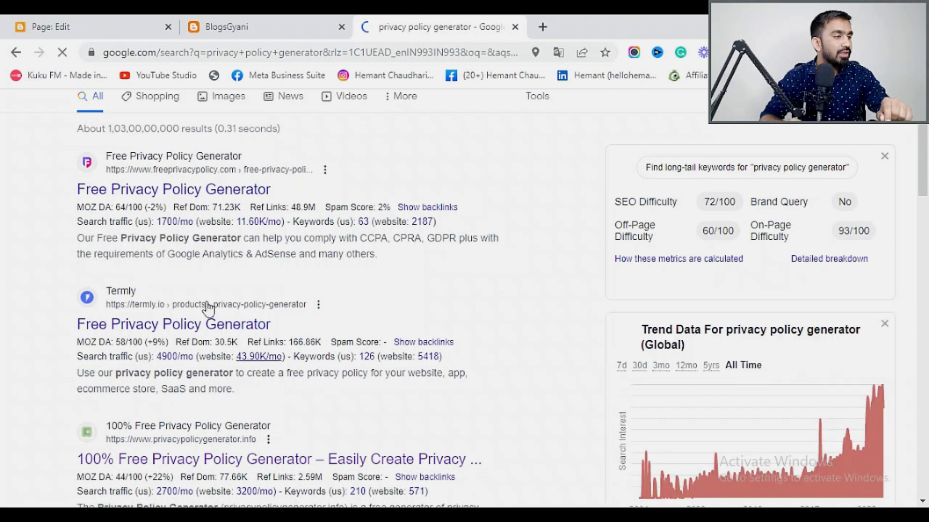
{"action": "scroll", "coordinate": [232, 410], "scroll_direction": "down", "scroll_amount": 3}
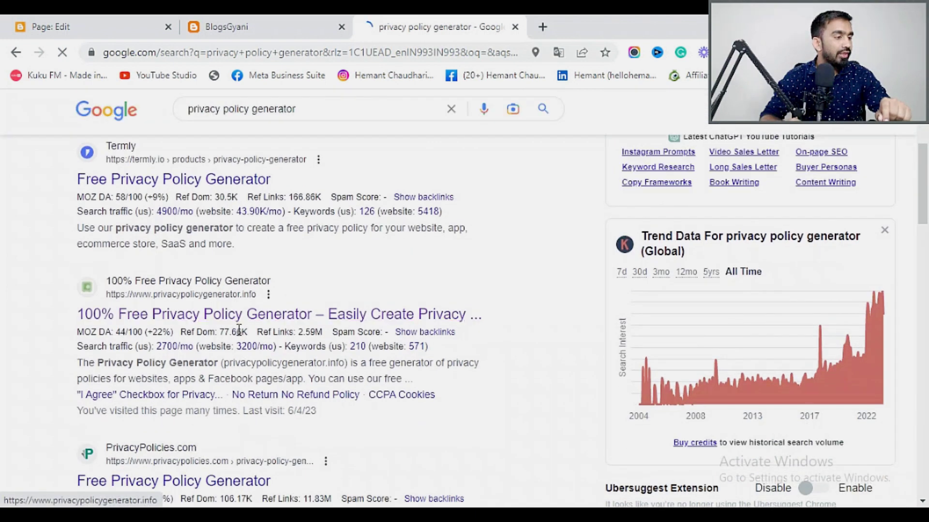
{"action": "left_click", "coordinate": [245, 316]}
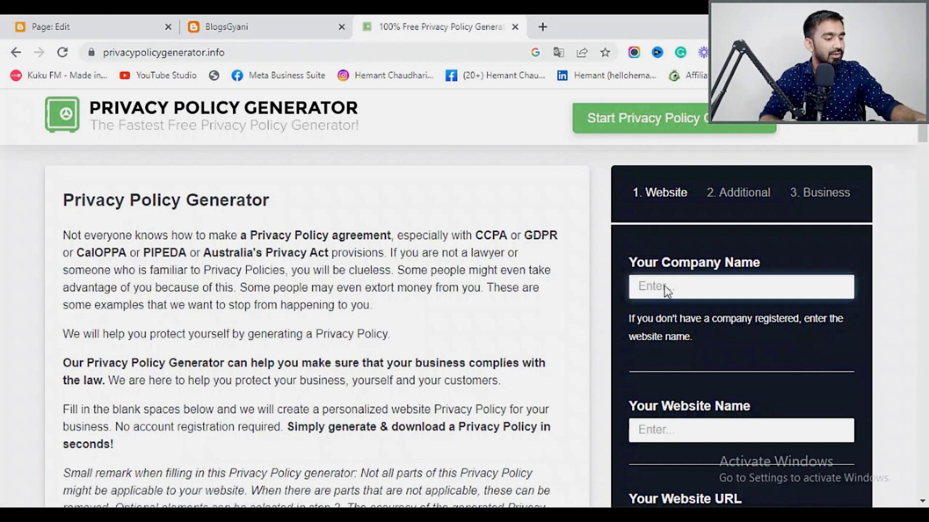
Enter BlogsGyani as both the company name and the website name.
{"action": "type", "text": "ogs"}
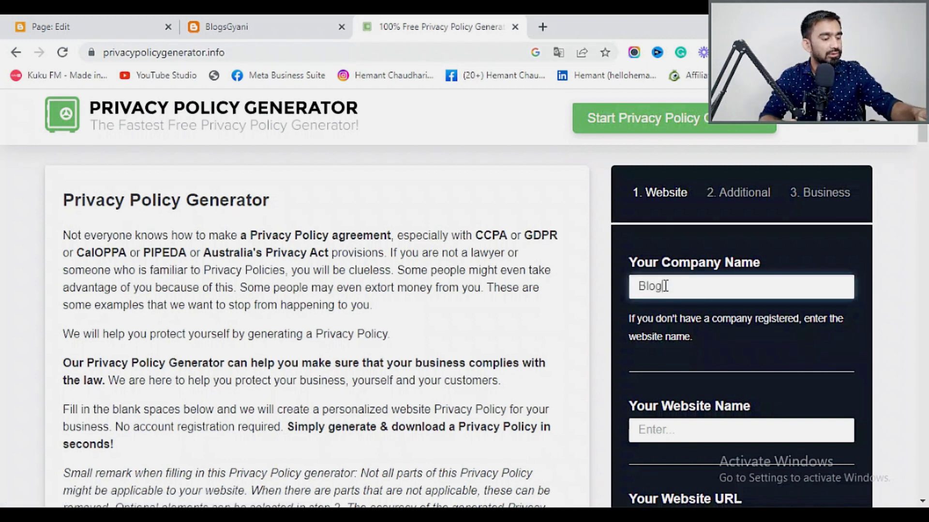
{"action": "type", "text": "Gyani"}
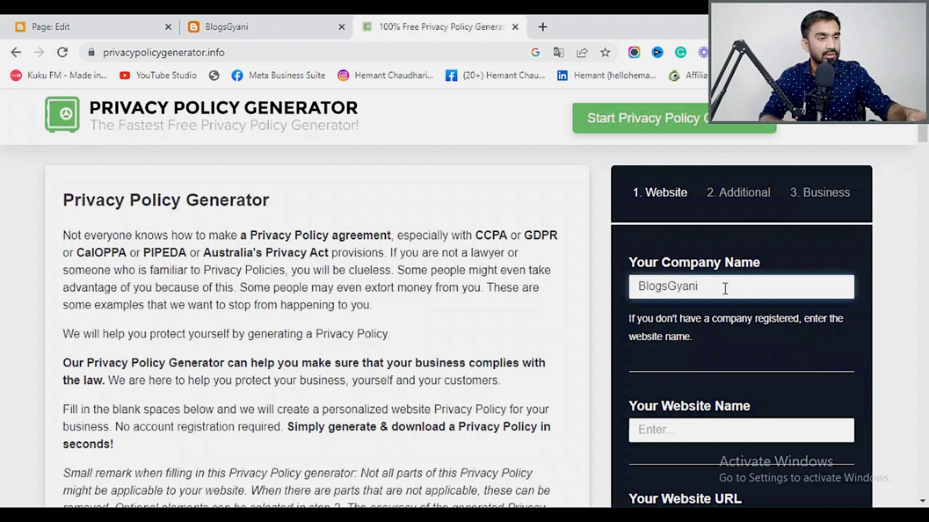
{"action": "scroll", "coordinate": [712, 352], "scroll_direction": "down", "scroll_amount": 3}
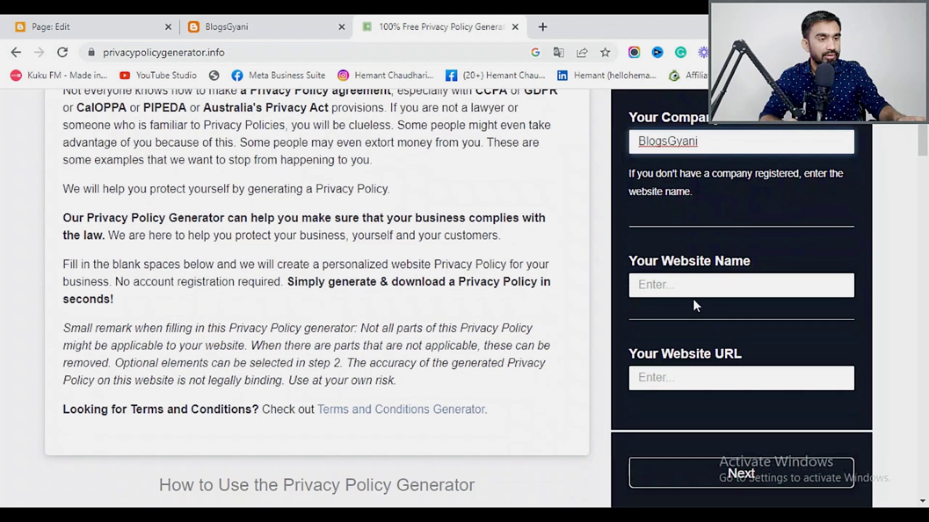
{"action": "scroll", "coordinate": [706, 203], "scroll_direction": "up", "scroll_amount": 2}
{"action": "left_click_drag", "start_coordinate": [681, 214], "coordinate": [622, 217]}
{"action": "key", "text": "ctrl+c"}
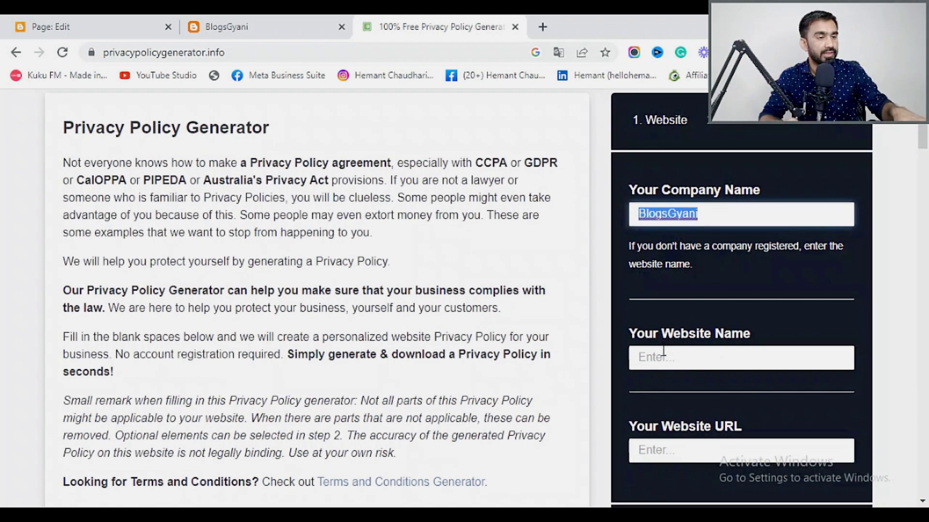
{"action": "left_click", "coordinate": [663, 357]}
{"action": "key", "text": "ctrl+v"}
{"action": "scroll", "coordinate": [676, 363], "scroll_direction": "down", "scroll_amount": 2}
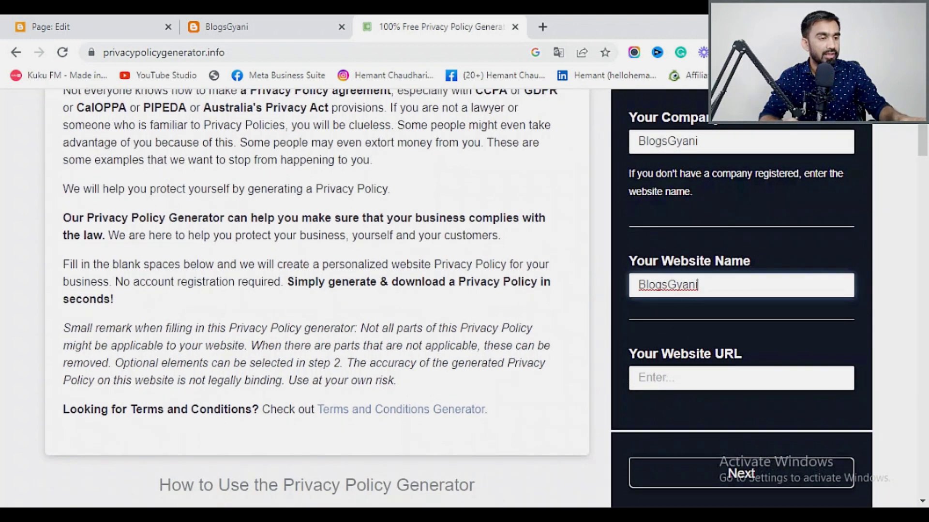
Copy the live blog's blogspot address into the Website URL field.
{"action": "left_click", "coordinate": [208, 27]}
{"action": "left_click", "coordinate": [199, 53]}
{"action": "key", "text": "ctrl+c"}
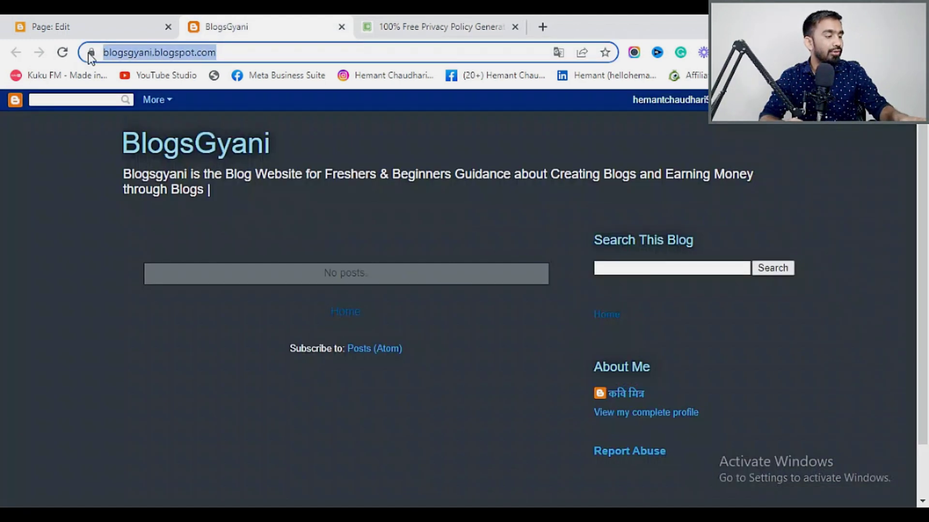
{"action": "left_click", "coordinate": [399, 26]}
{"action": "left_click", "coordinate": [643, 378]}
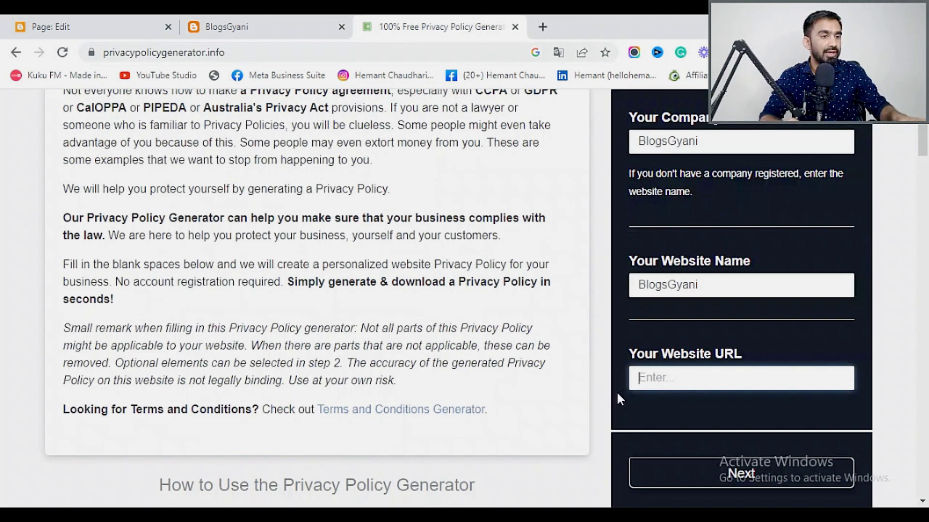
{"action": "key", "text": "ctrl+v"}
{"action": "scroll", "coordinate": [711, 411], "scroll_direction": "down", "scroll_amount": 3}
Continue to step two, answer Yes to Google AdSense, and advance to the location step.
{"action": "left_click", "coordinate": [723, 339]}
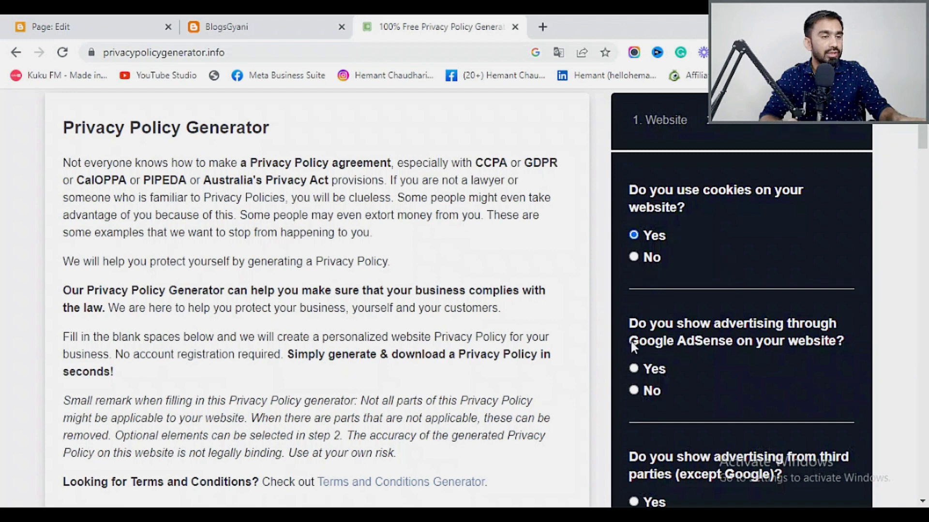
{"action": "left_click", "coordinate": [633, 369]}
{"action": "scroll", "coordinate": [735, 365], "scroll_direction": "down", "scroll_amount": 4}
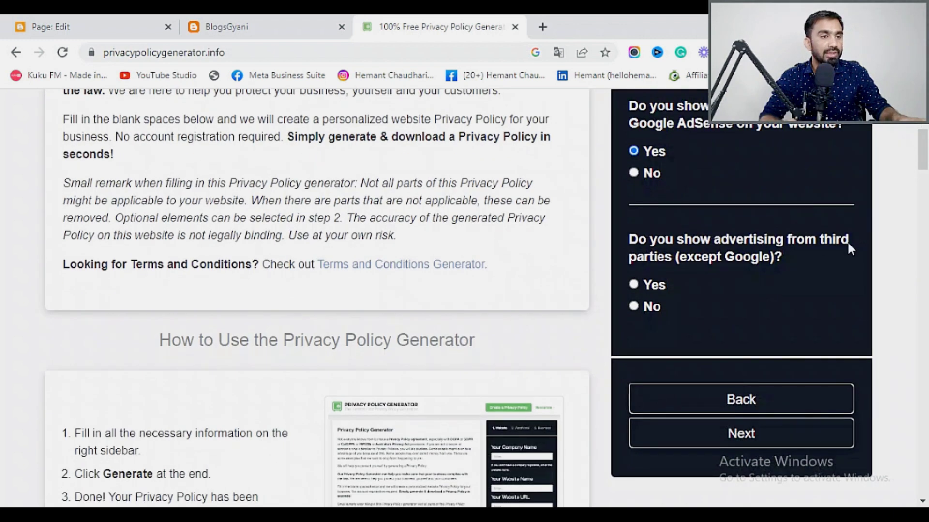
{"action": "left_click", "coordinate": [738, 433]}
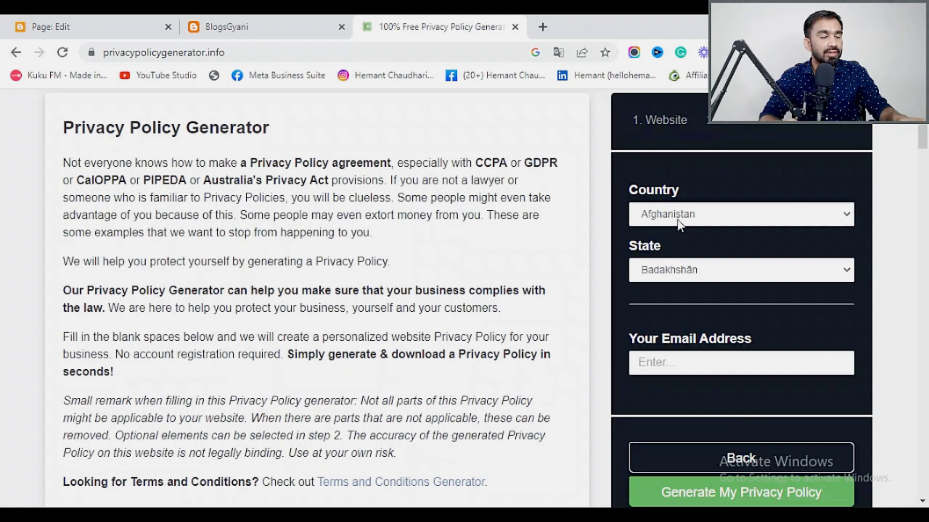
Set the country to India and the state to Maharashtra.
{"action": "left_click", "coordinate": [678, 223]}
{"action": "scroll", "coordinate": [687, 395], "scroll_direction": "down", "scroll_amount": 6}
{"action": "scroll", "coordinate": [690, 400], "scroll_direction": "down", "scroll_amount": 12}
{"action": "scroll", "coordinate": [689, 396], "scroll_direction": "up", "scroll_amount": 2}
{"action": "scroll", "coordinate": [689, 396], "scroll_direction": "down", "scroll_amount": 7}
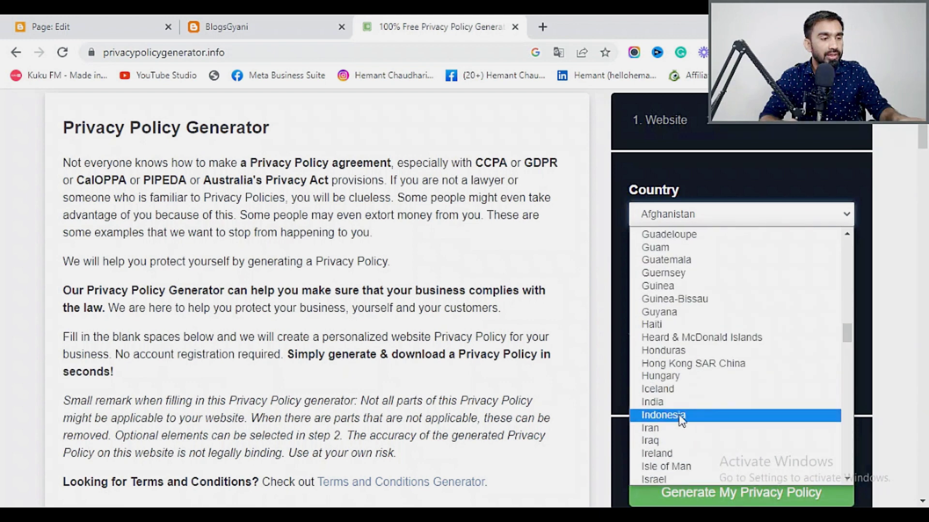
{"action": "left_click", "coordinate": [671, 402]}
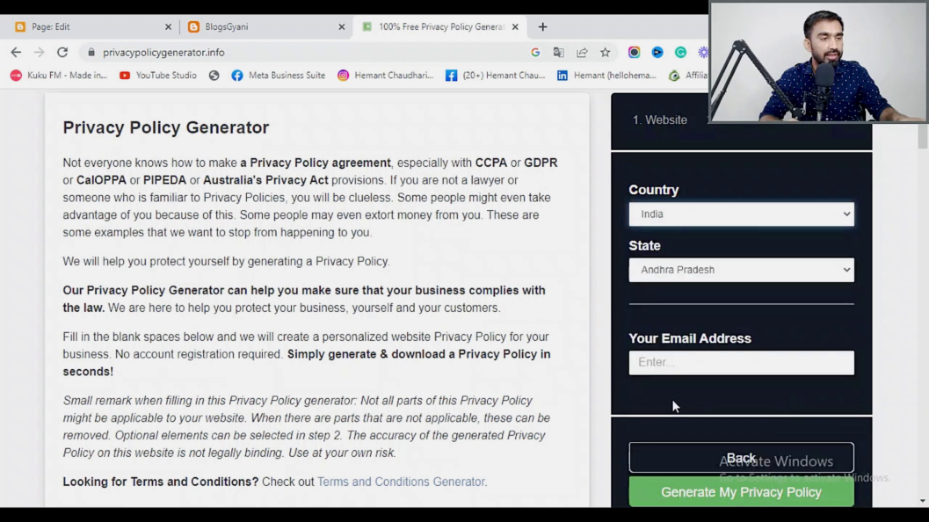
{"action": "left_click", "coordinate": [689, 273]}
{"action": "left_click", "coordinate": [675, 206]}
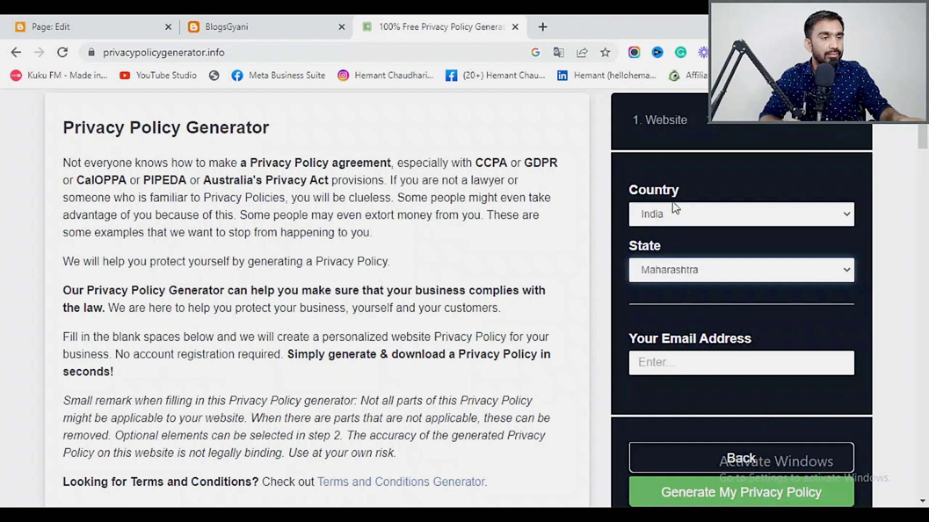
Enter the contact e-mail address and generate the privacy policy.
{"action": "left_click", "coordinate": [689, 365]}
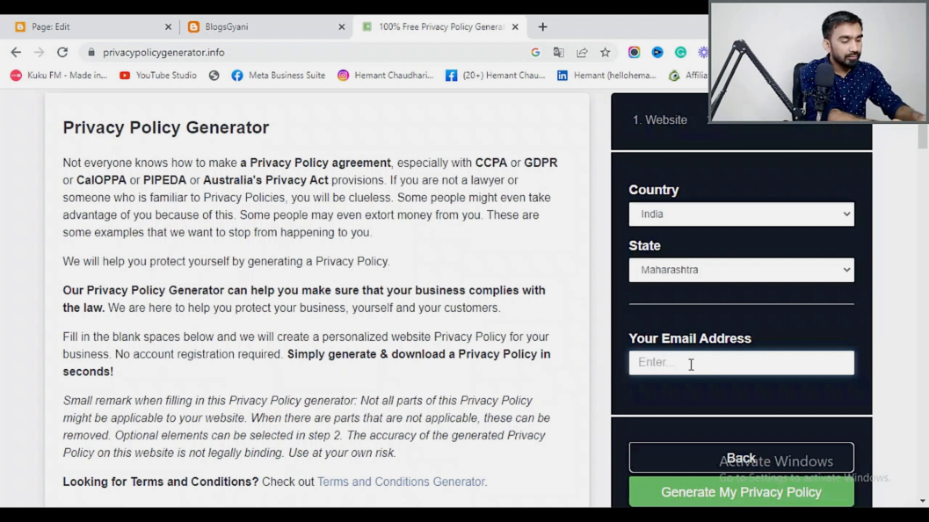
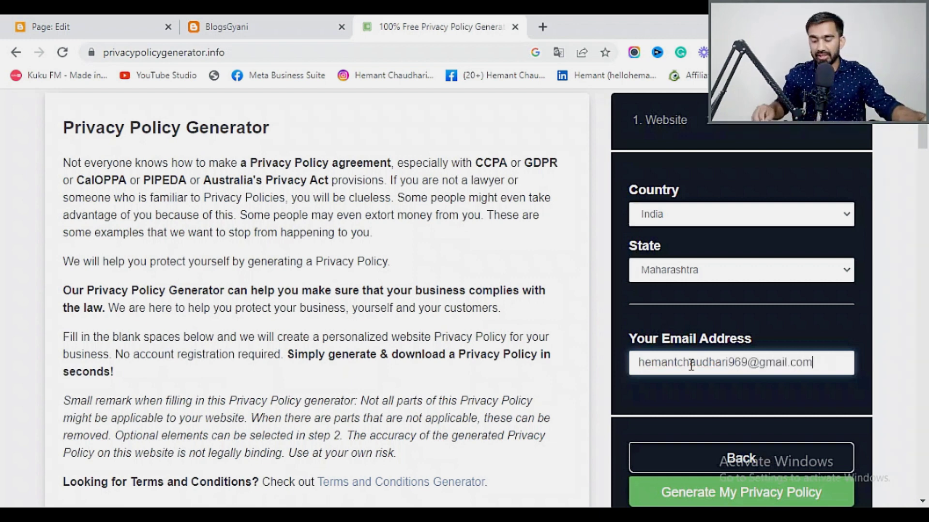
{"action": "scroll", "coordinate": [729, 478], "scroll_direction": "down", "scroll_amount": 3}
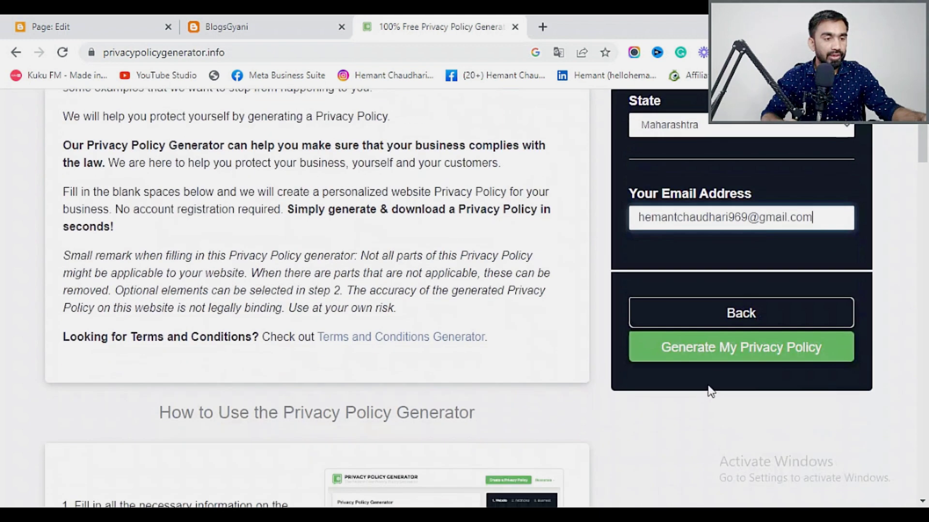
{"action": "left_click", "coordinate": [716, 356]}
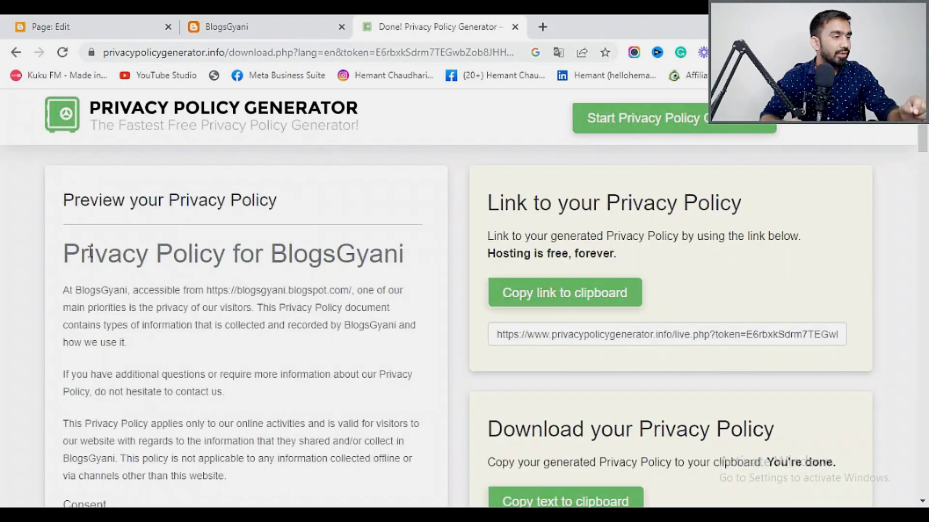
Scroll the results page back up to the 'Link to your Privacy Policy' section.
{"action": "scroll", "coordinate": [220, 292], "scroll_direction": "down", "scroll_amount": 3}
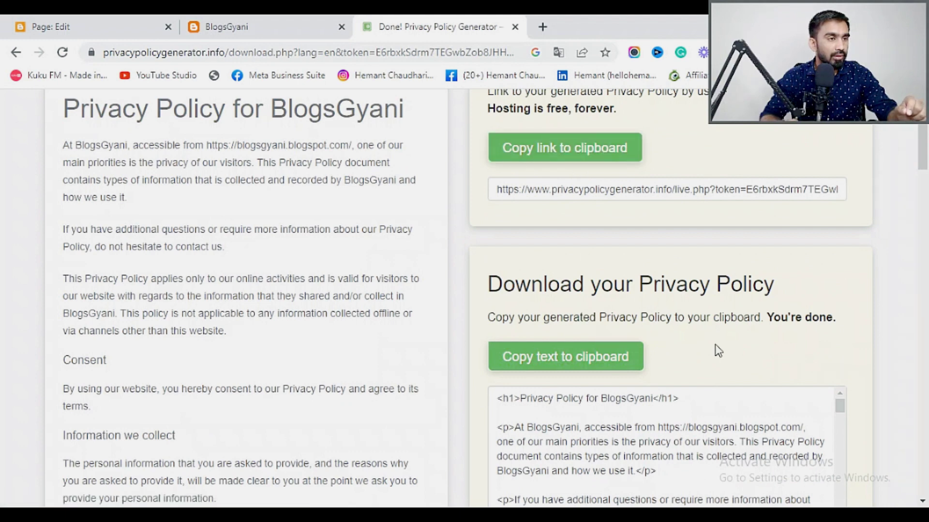
{"action": "scroll", "coordinate": [715, 345], "scroll_direction": "up", "scroll_amount": 3}
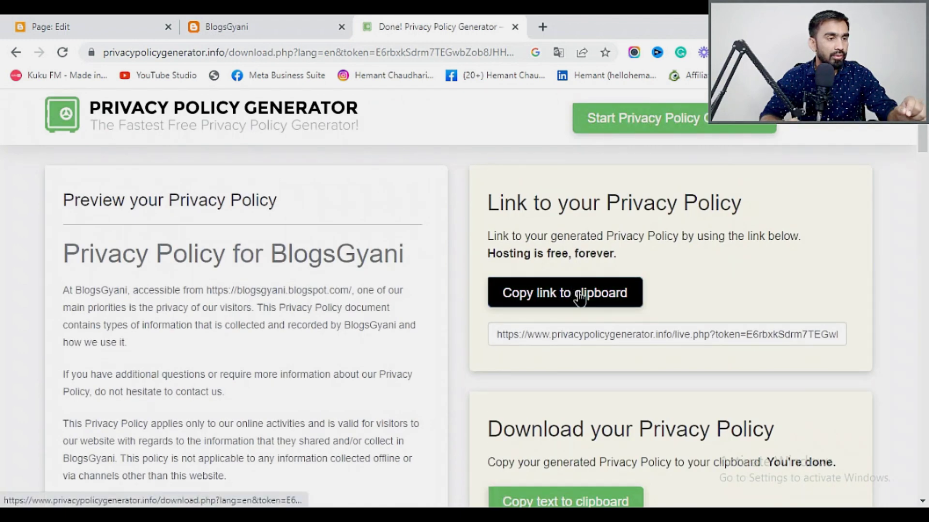
Copy the hosted policy link and paste it into the Privacy Policy page's HTML view.
{"action": "left_click", "coordinate": [543, 295]}
{"action": "left_click", "coordinate": [100, 28]}
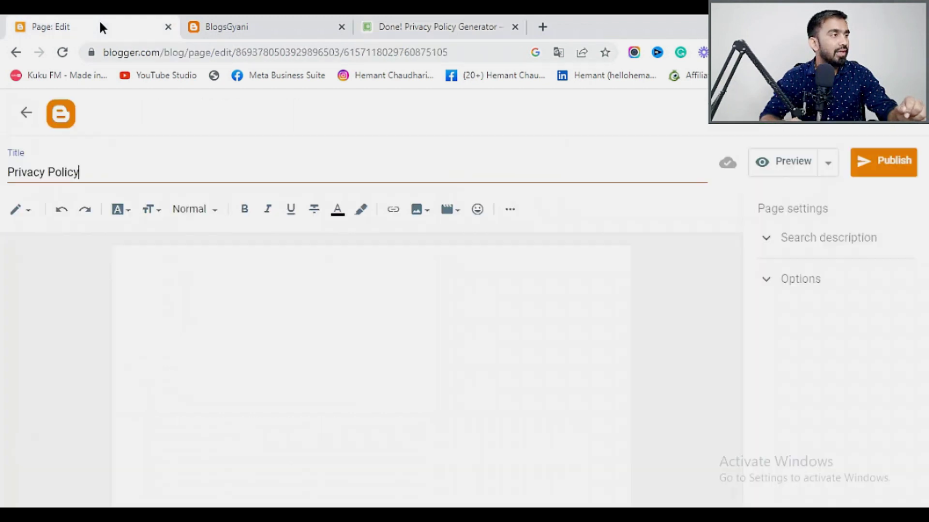
{"action": "left_click", "coordinate": [26, 213]}
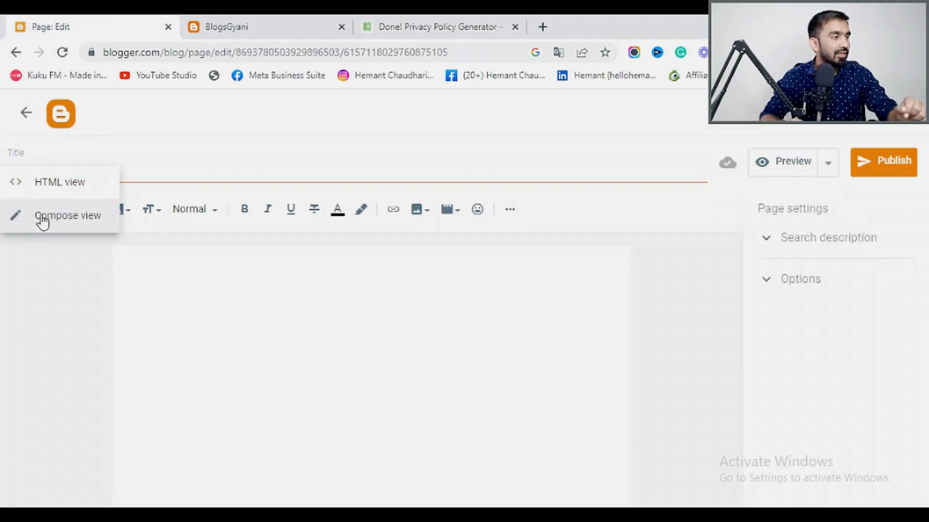
{"action": "left_click", "coordinate": [59, 182]}
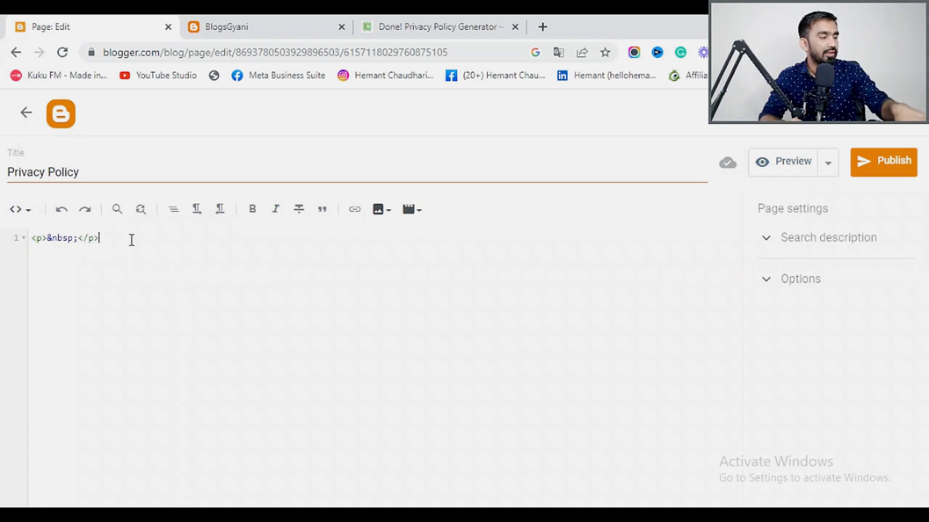
{"action": "key", "text": "ctrl+v"}
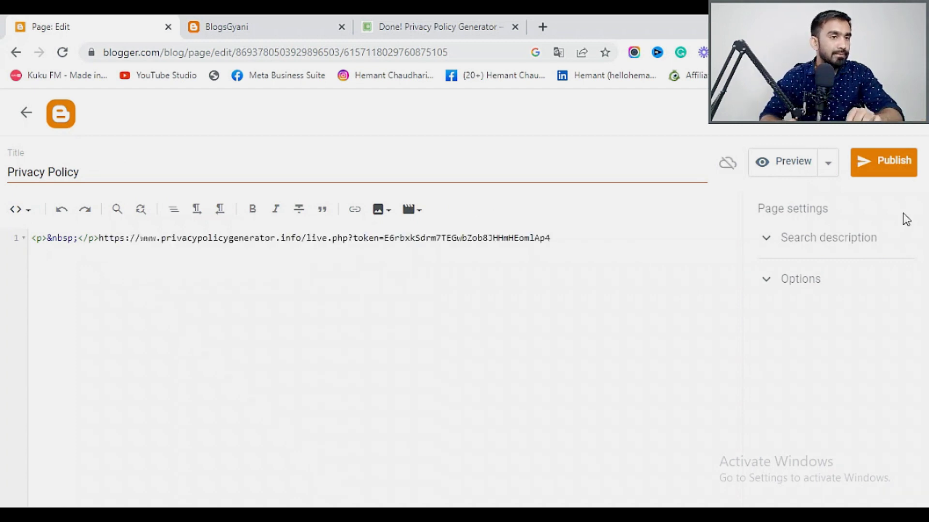
Publish and confirm the Privacy Policy page, view it live, then reopen it for editing.
{"action": "left_click", "coordinate": [888, 174]}
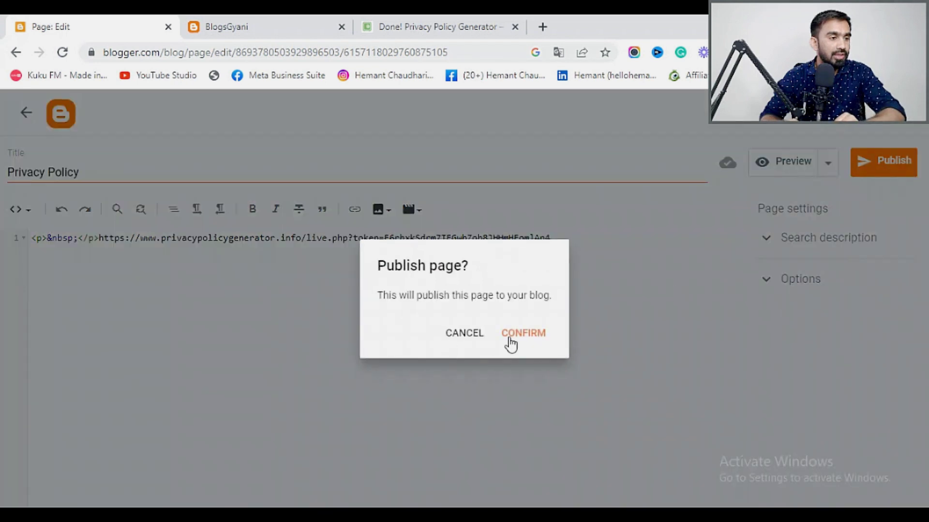
{"action": "left_click", "coordinate": [507, 331]}
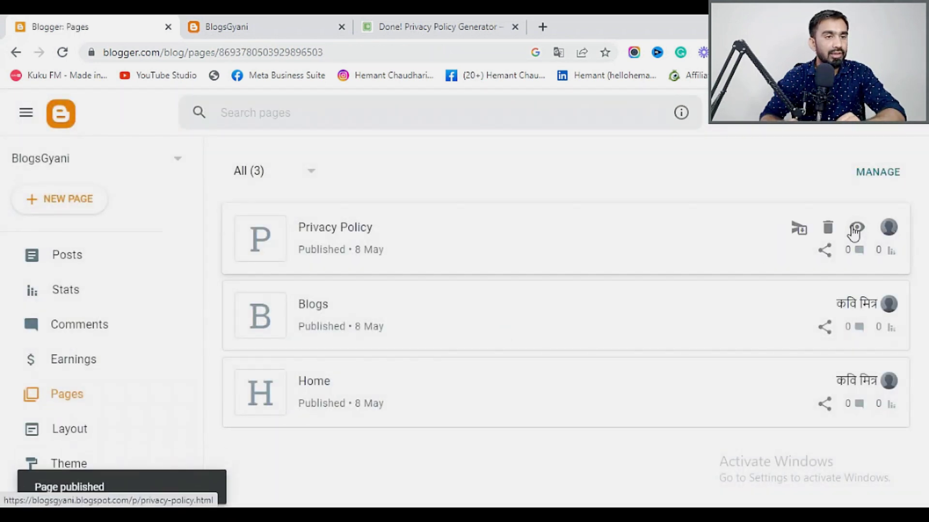
{"action": "left_click", "coordinate": [856, 229]}
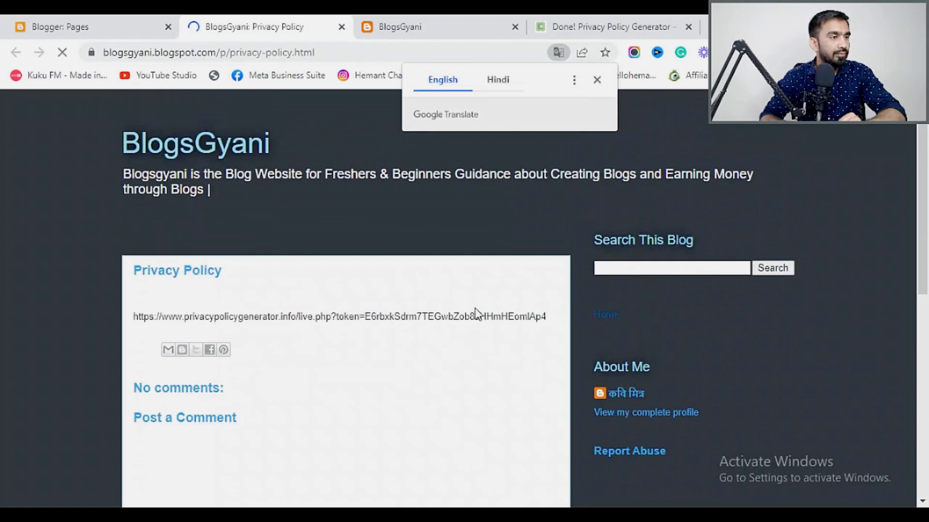
{"action": "left_click", "coordinate": [341, 26]}
{"action": "mouse_move", "coordinate": [825, 252]}
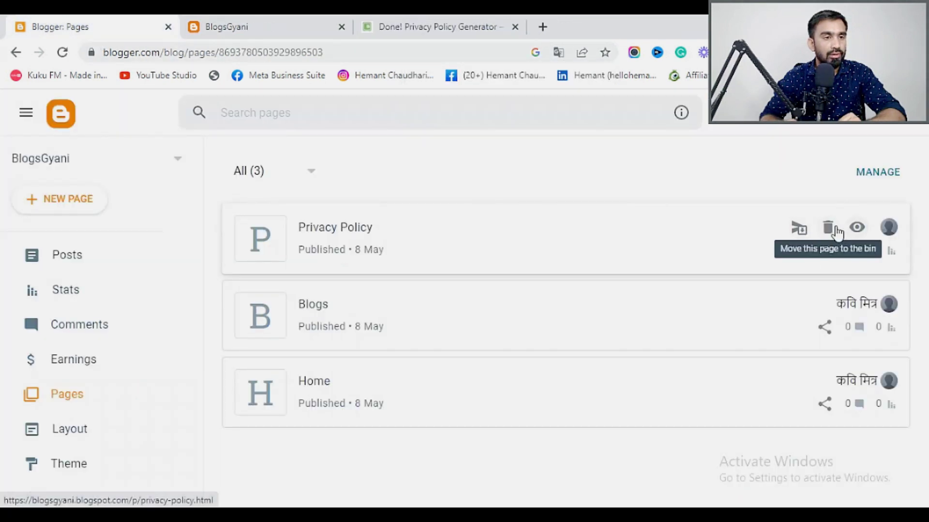
{"action": "left_click", "coordinate": [347, 235]}
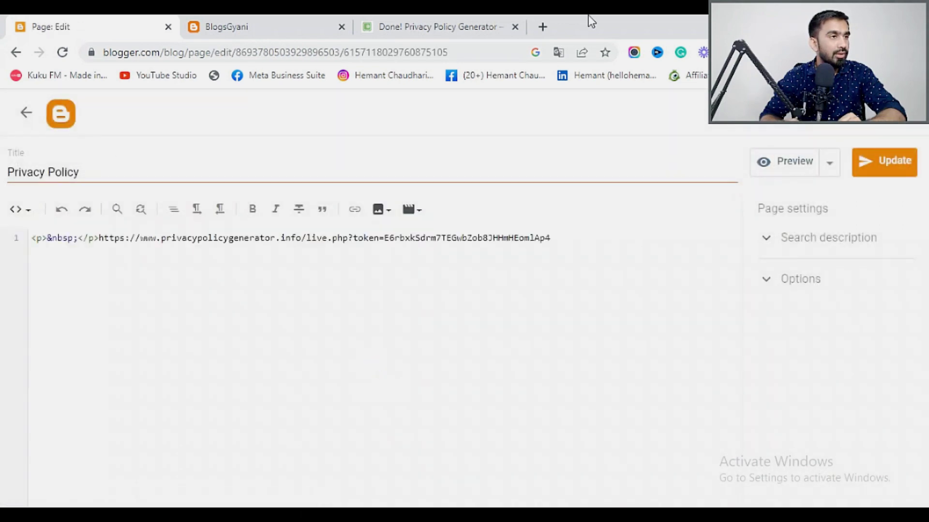
Select the full BlogsGyani privacy policy text in the generator preview, then go back to the page editor.
{"action": "left_click", "coordinate": [421, 30]}
{"action": "scroll", "coordinate": [530, 333], "scroll_direction": "down", "scroll_amount": 3}
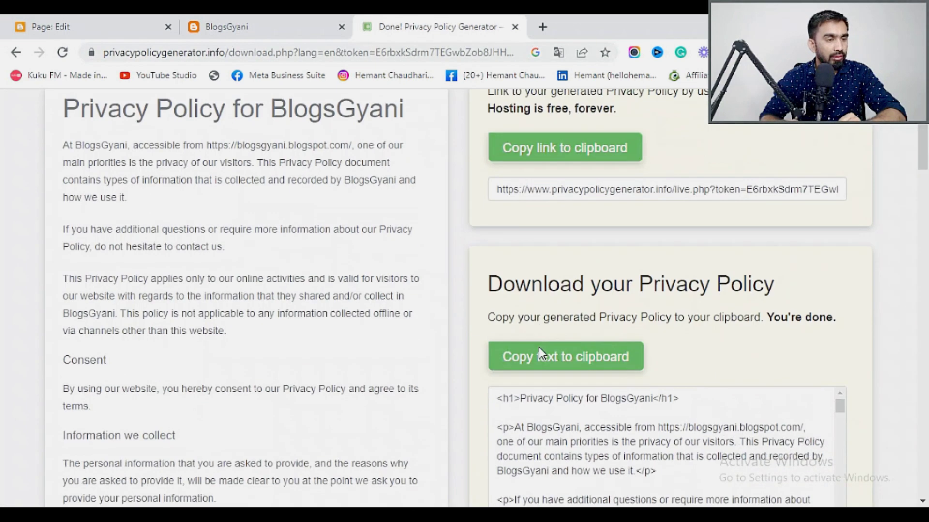
{"action": "scroll", "coordinate": [538, 348], "scroll_direction": "down", "scroll_amount": 1}
{"action": "scroll", "coordinate": [540, 348], "scroll_direction": "down", "scroll_amount": 5}
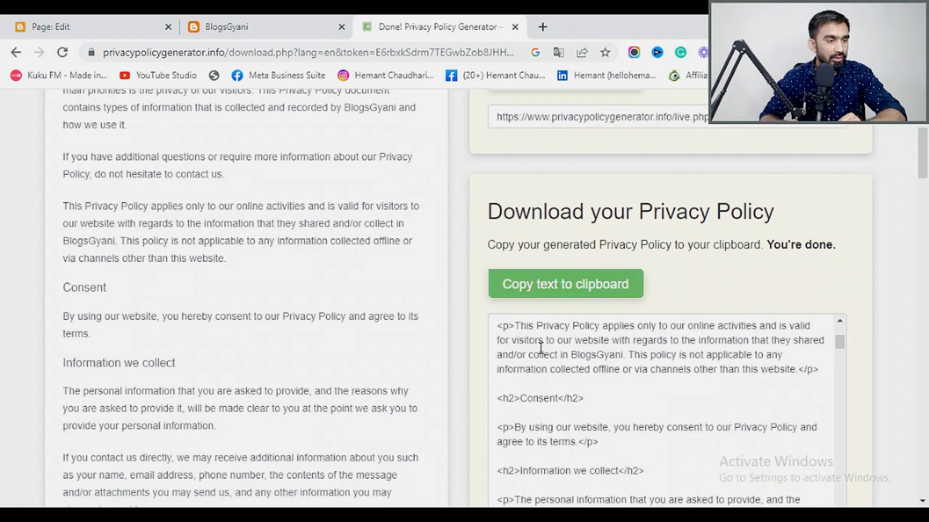
{"action": "scroll", "coordinate": [547, 348], "scroll_direction": "up", "scroll_amount": 5}
{"action": "scroll", "coordinate": [554, 349], "scroll_direction": "down", "scroll_amount": 5}
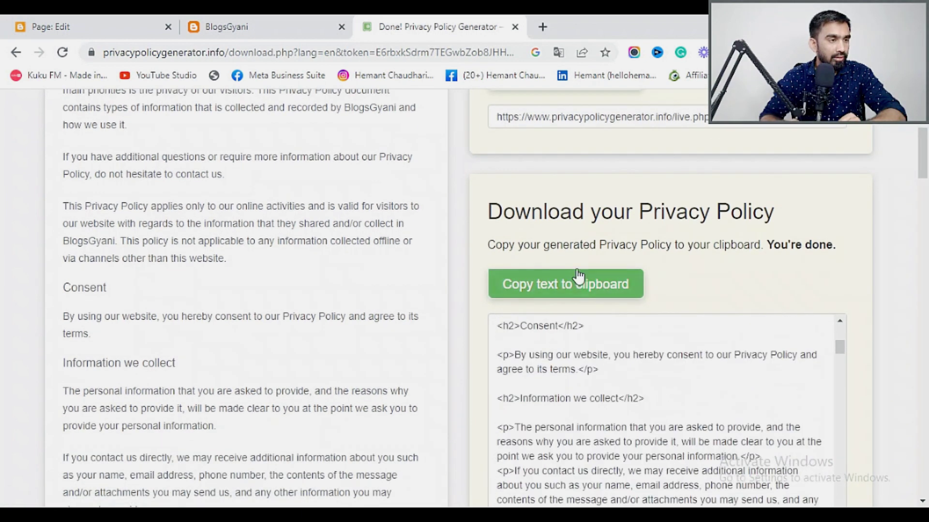
{"action": "scroll", "coordinate": [556, 269], "scroll_direction": "up", "scroll_amount": 4}
{"action": "scroll", "coordinate": [537, 267], "scroll_direction": "down", "scroll_amount": 4}
{"action": "scroll", "coordinate": [515, 266], "scroll_direction": "up", "scroll_amount": 4}
{"action": "left_click_drag", "start_coordinate": [61, 249], "coordinate": [255, 407]}
{"action": "scroll", "coordinate": [349, 318], "scroll_direction": "down", "scroll_amount": 12}
{"action": "scroll", "coordinate": [360, 340], "scroll_direction": "down", "scroll_amount": 20}
{"action": "scroll", "coordinate": [359, 349], "scroll_direction": "down", "scroll_amount": 15}
{"action": "scroll", "coordinate": [359, 338], "scroll_direction": "down", "scroll_amount": 10}
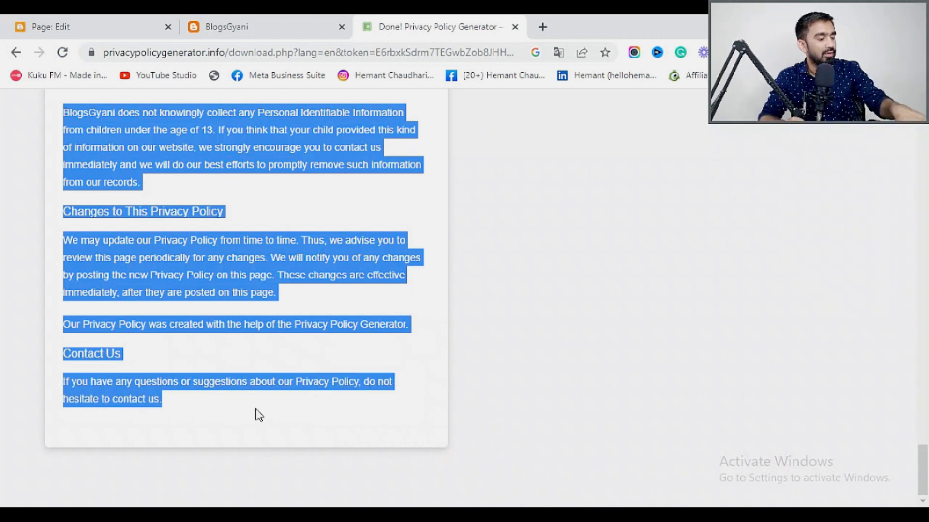
{"action": "left_click", "coordinate": [113, 22]}
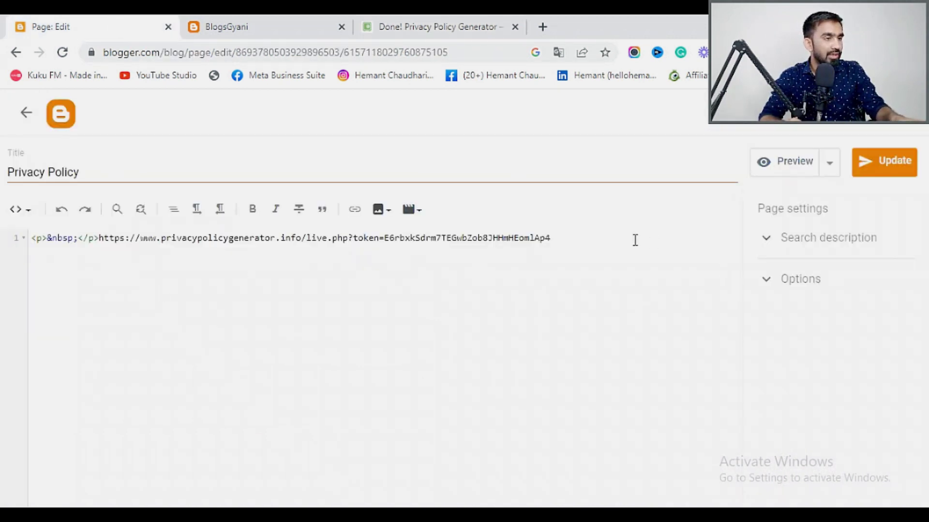
In Compose view, replace the hosted link with the full policy text and update the page.
{"action": "left_click", "coordinate": [27, 209]}
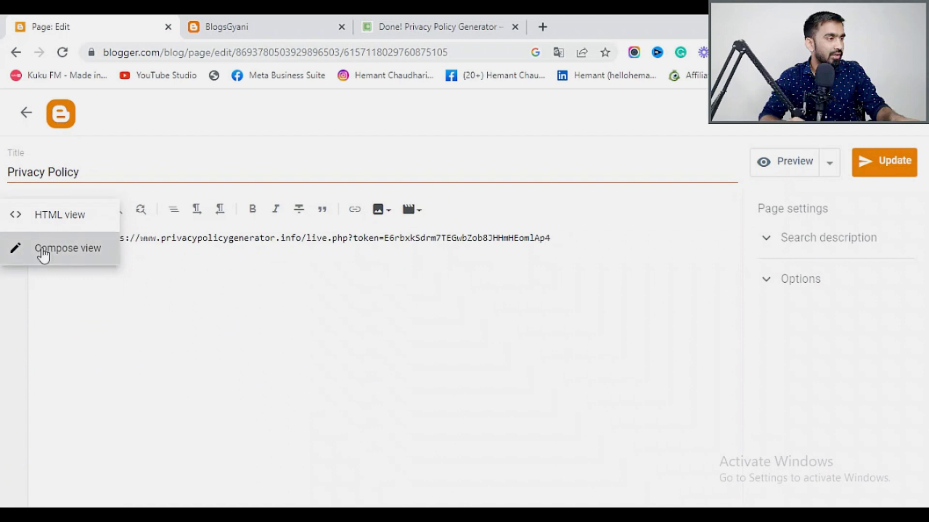
{"action": "left_click", "coordinate": [42, 254]}
{"action": "left_click_drag", "start_coordinate": [604, 287], "coordinate": [80, 284]}
{"action": "key", "text": "ctrl+v"}
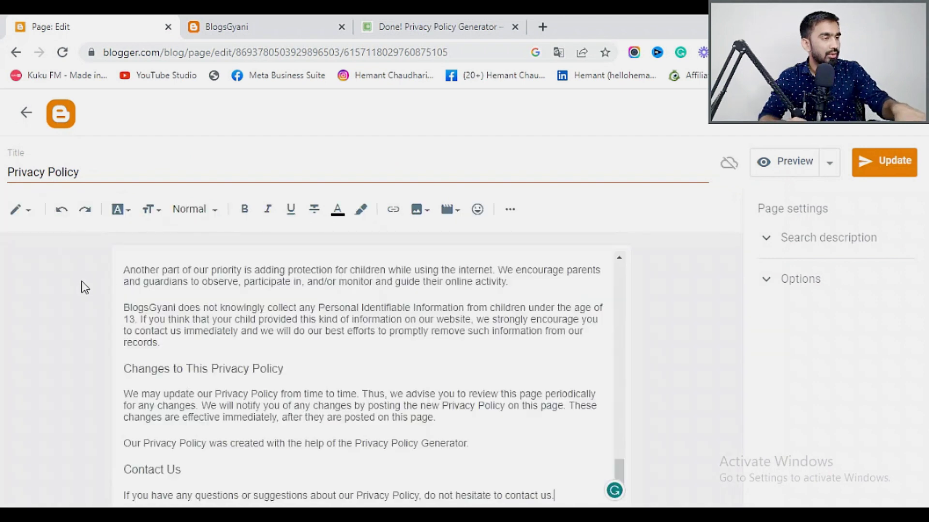
{"action": "scroll", "coordinate": [352, 332], "scroll_direction": "up", "scroll_amount": 10}
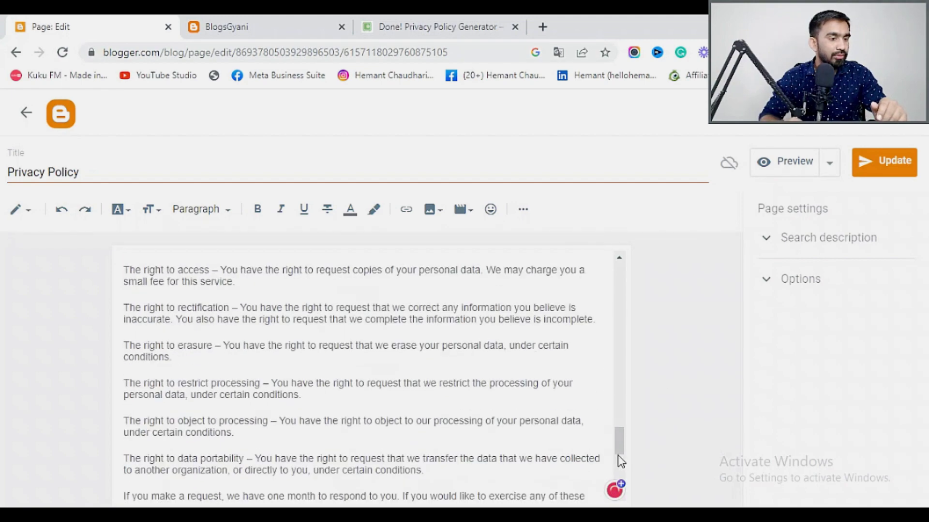
{"action": "left_click_drag", "start_coordinate": [619, 438], "coordinate": [623, 268]}
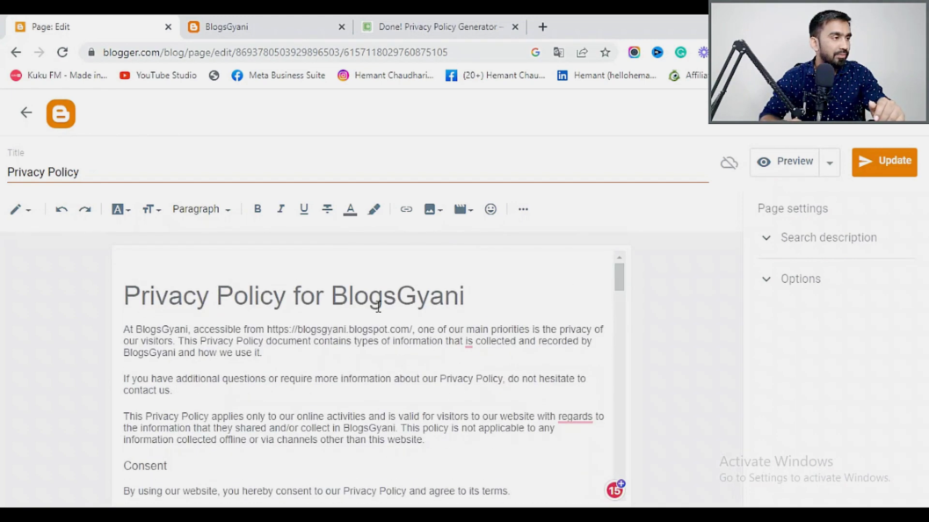
{"action": "scroll", "coordinate": [378, 306], "scroll_direction": "down", "scroll_amount": 20}
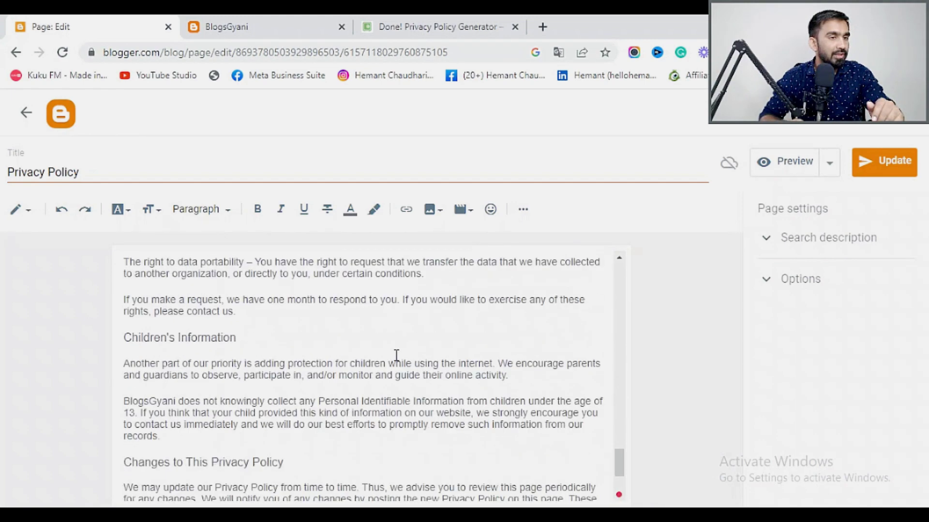
{"action": "scroll", "coordinate": [394, 357], "scroll_direction": "down", "scroll_amount": 3}
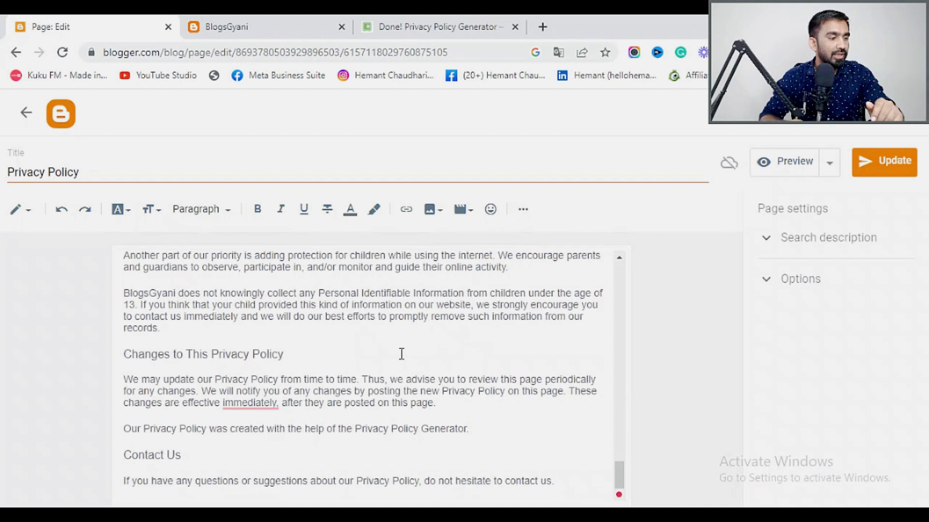
{"action": "left_click", "coordinate": [883, 167]}
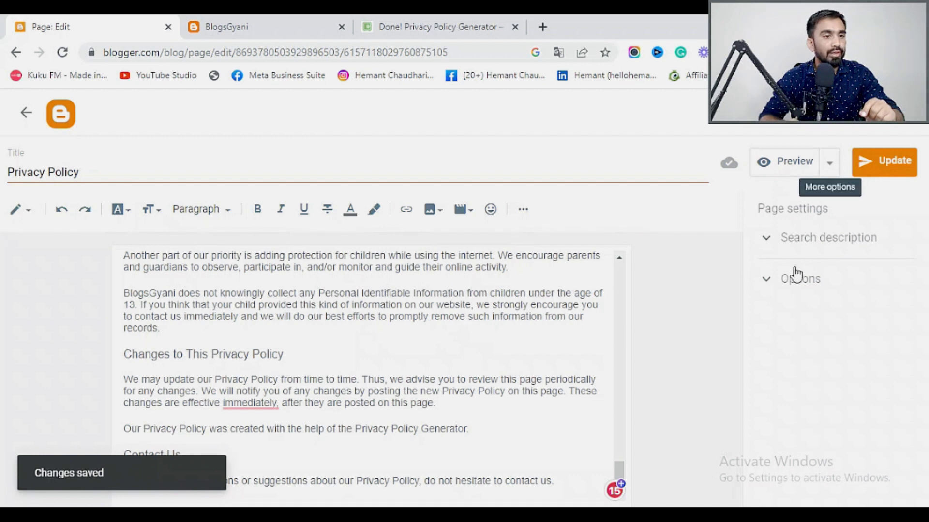
Set Options > Reader comments to 'Do not allow; show existing' and update again.
{"action": "left_click", "coordinate": [774, 283]}
{"action": "left_click", "coordinate": [767, 240]}
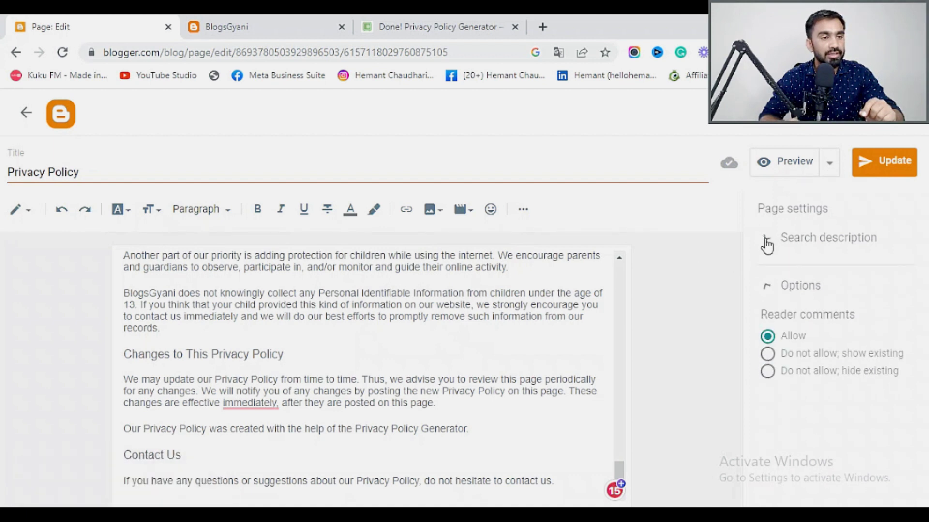
{"action": "left_click", "coordinate": [767, 242]}
{"action": "left_click", "coordinate": [768, 283]}
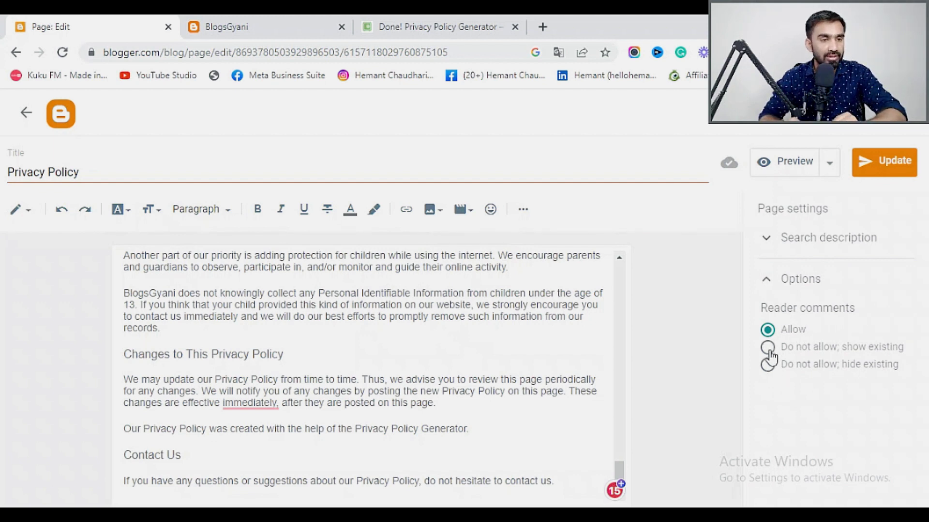
{"action": "left_click", "coordinate": [768, 348]}
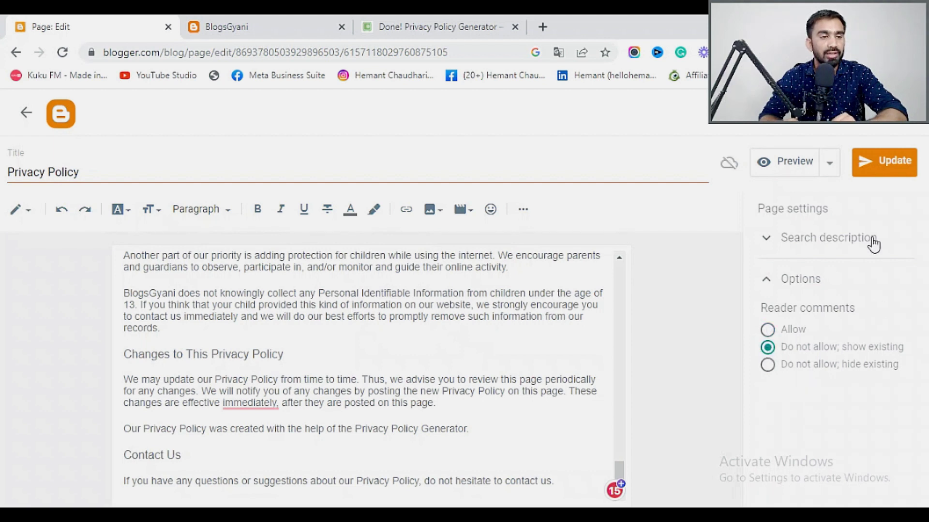
{"action": "left_click", "coordinate": [870, 171]}
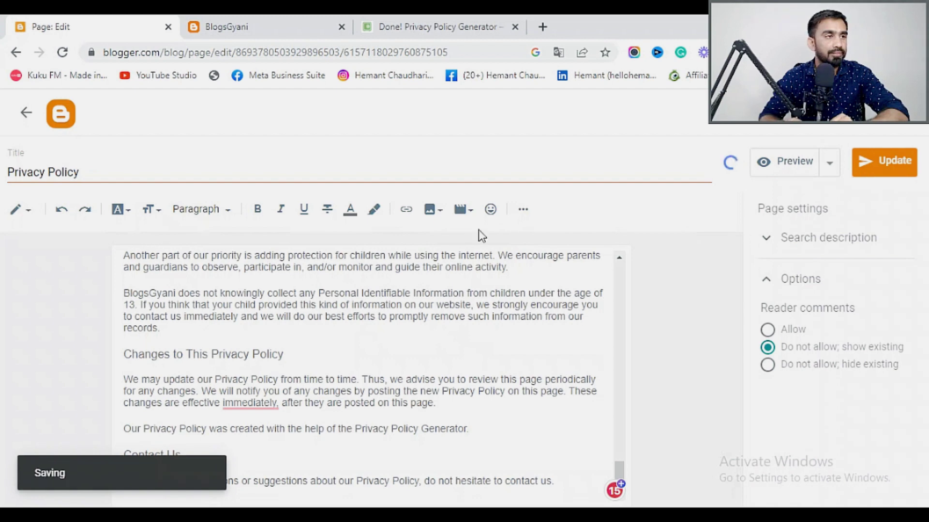
Preview the Privacy Policy page, dismissing the translation offer.
{"action": "left_click", "coordinate": [289, 16]}
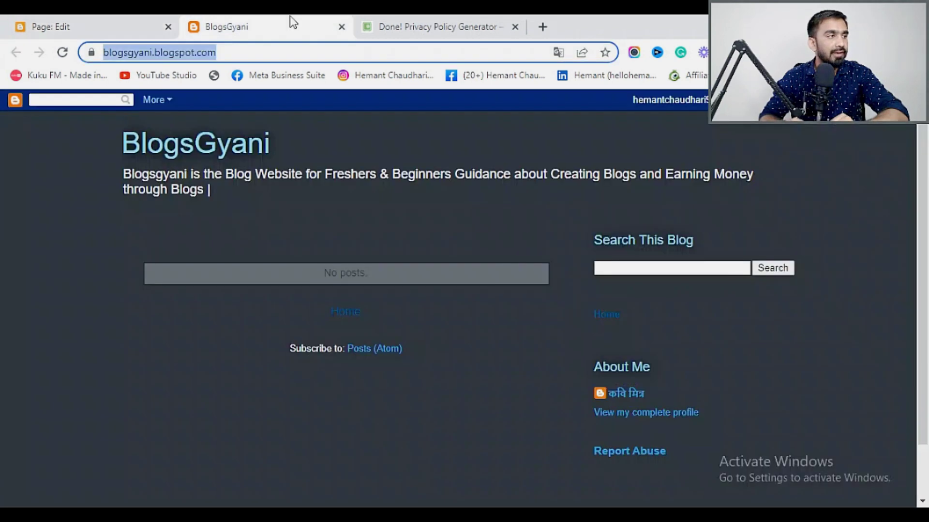
{"action": "left_click", "coordinate": [121, 16]}
{"action": "left_click", "coordinate": [792, 169]}
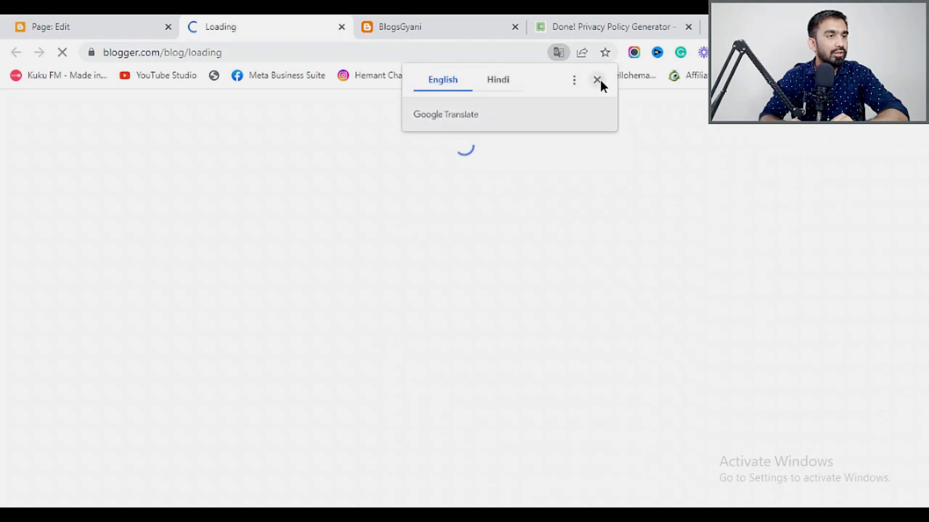
{"action": "left_click", "coordinate": [598, 80]}
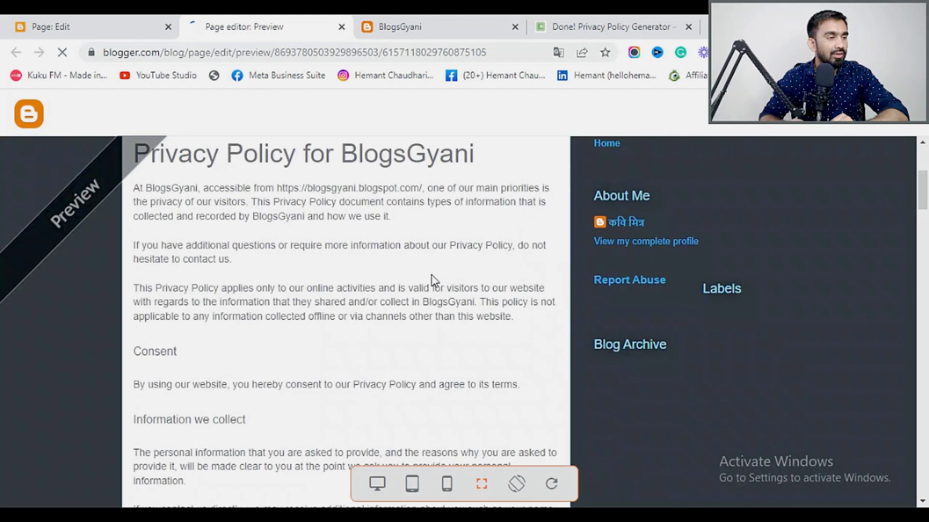
Reload the live BlogsGyani blog, then return from the editor to the Pages list.
{"action": "left_click", "coordinate": [443, 21]}
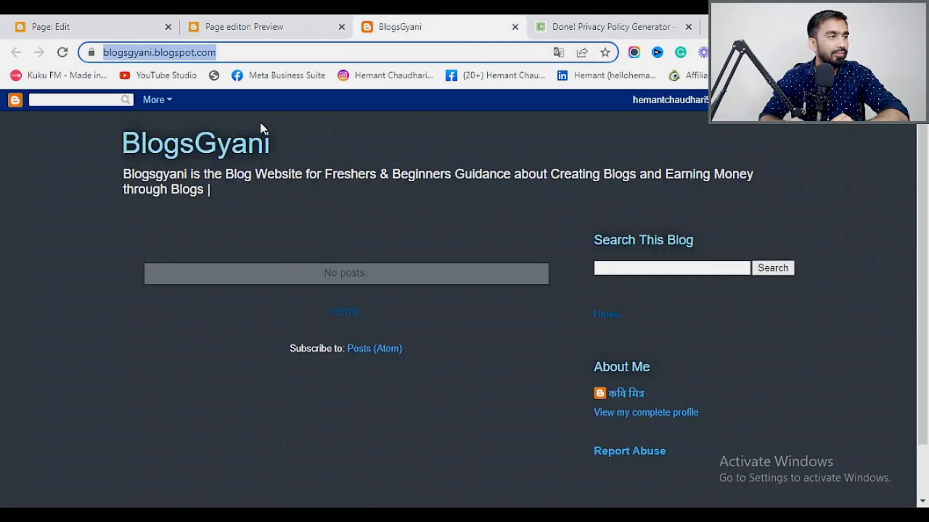
{"action": "left_click", "coordinate": [60, 52]}
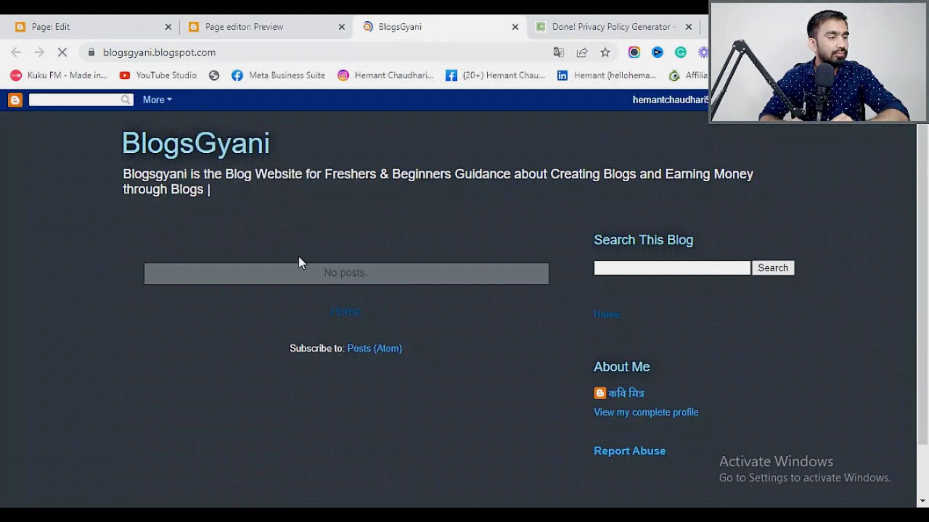
{"action": "scroll", "coordinate": [312, 271], "scroll_direction": "down", "scroll_amount": 2}
{"action": "scroll", "coordinate": [405, 365], "scroll_direction": "up", "scroll_amount": 2}
{"action": "left_click", "coordinate": [109, 25]}
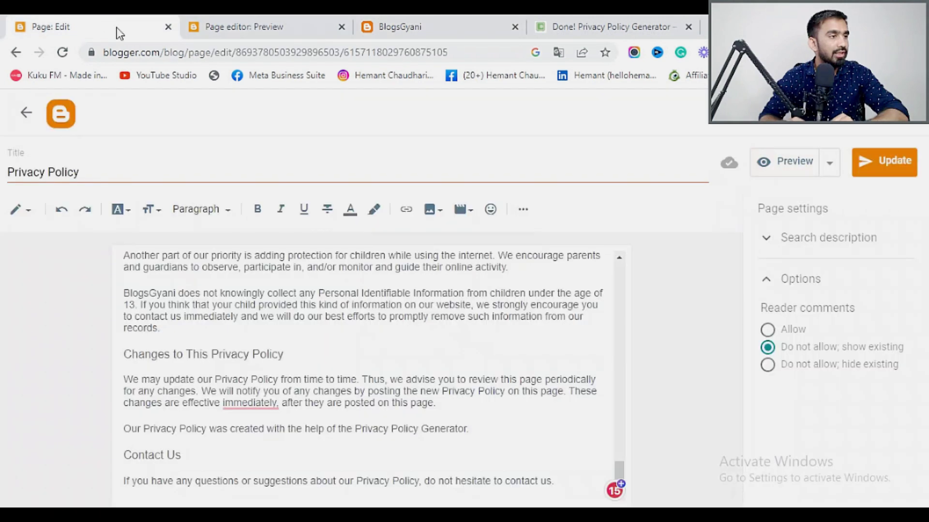
{"action": "scroll", "coordinate": [409, 318], "scroll_direction": "up", "scroll_amount": 5}
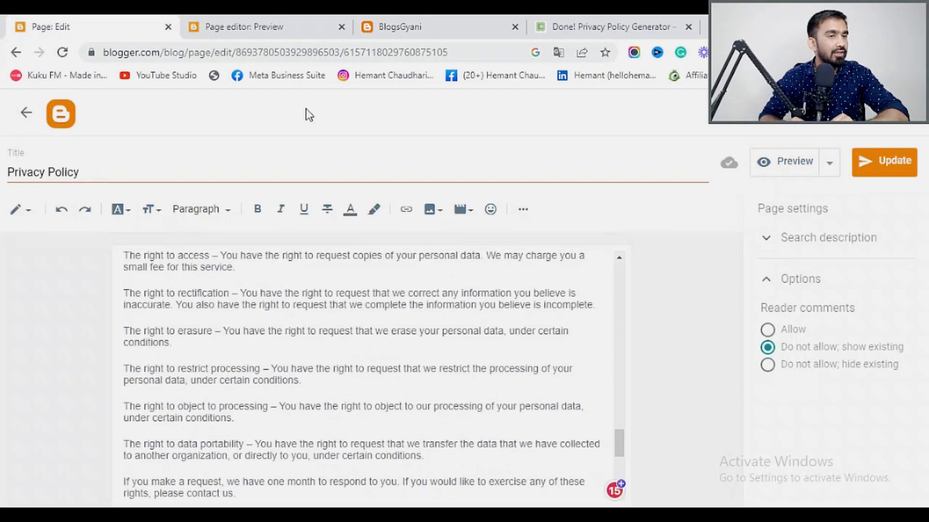
{"action": "left_click", "coordinate": [26, 112]}
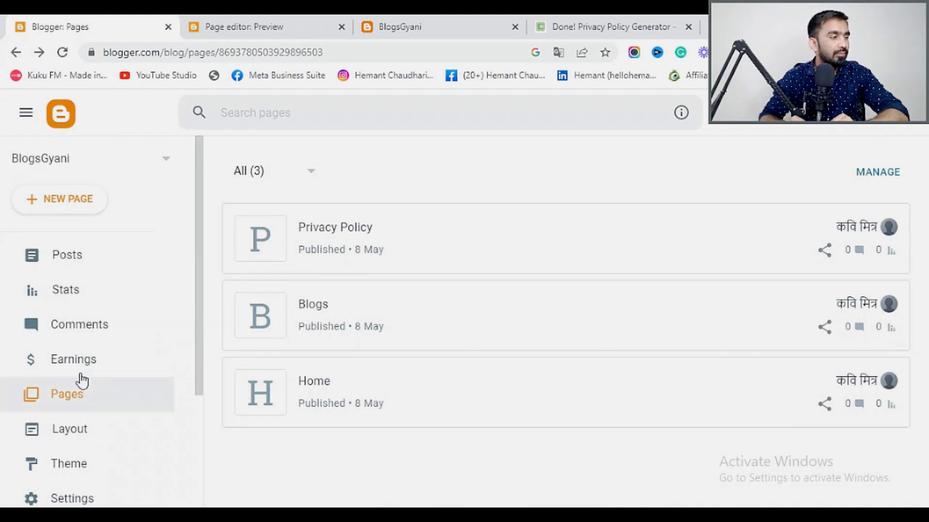
Create a new blank page and begin its title with 'D'.
{"action": "left_click", "coordinate": [66, 203]}
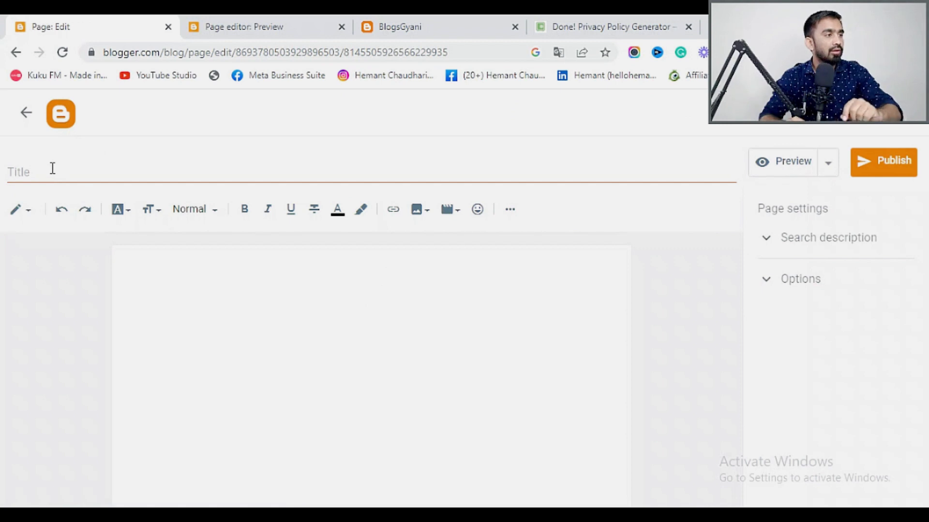
{"action": "left_click", "coordinate": [52, 169]}
{"action": "type", "text": "Desclaimer"}
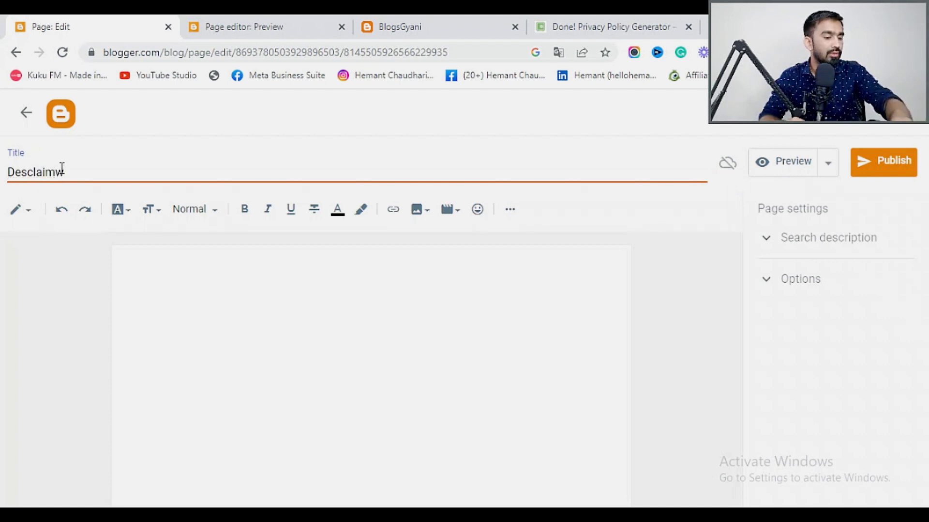
Look back at the generated privacy policy, then open a new browser tab.
{"action": "left_click", "coordinate": [625, 29]}
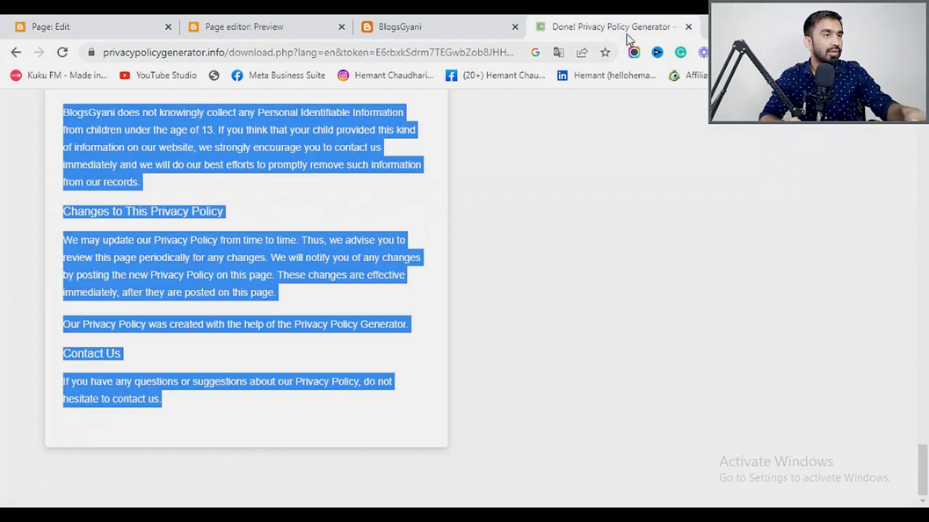
{"action": "scroll", "coordinate": [821, 200], "scroll_direction": "up", "scroll_amount": 10}
{"action": "left_click_drag", "start_coordinate": [925, 391], "coordinate": [924, 127]}
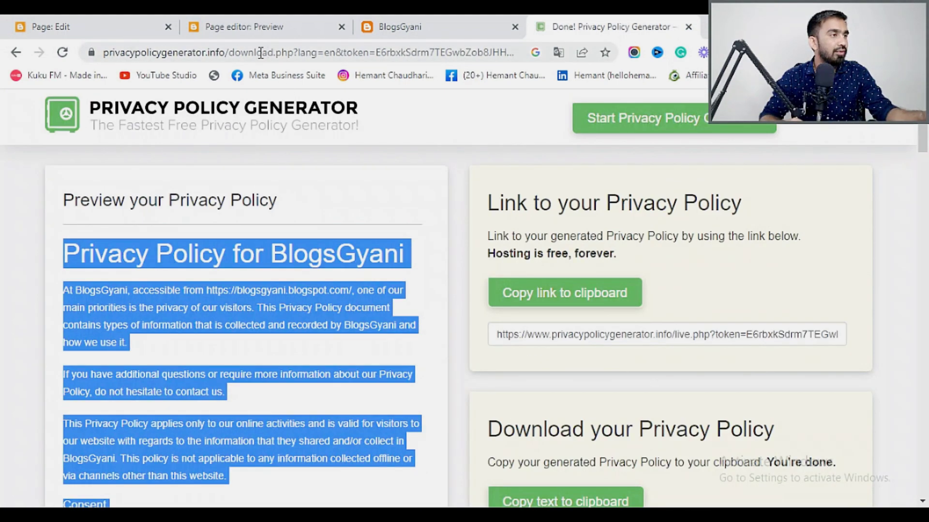
{"action": "key", "text": "ctrl+t"}
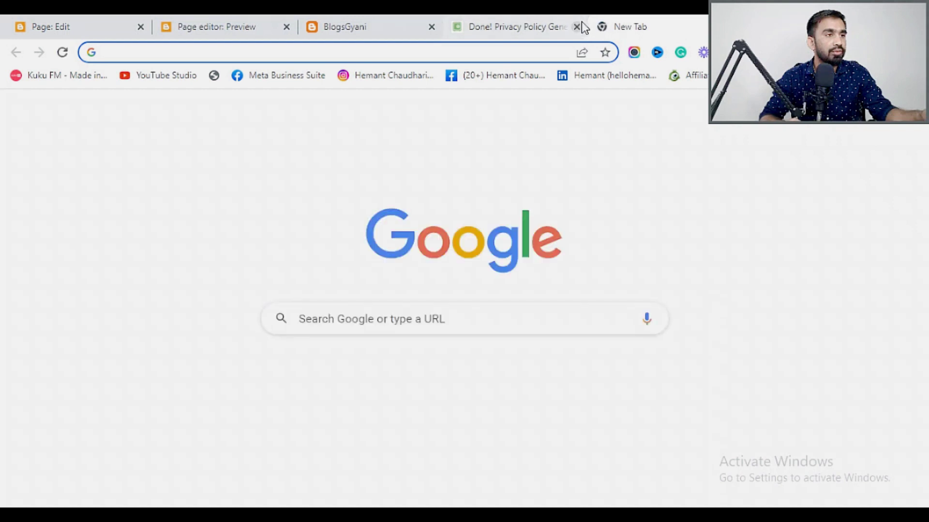
Close the privacy policy generator tab, search Google for disclaimer generator, and open disclaimergenerator.net.
{"action": "type", "text": "des"}
{"action": "left_click", "coordinate": [576, 27]}
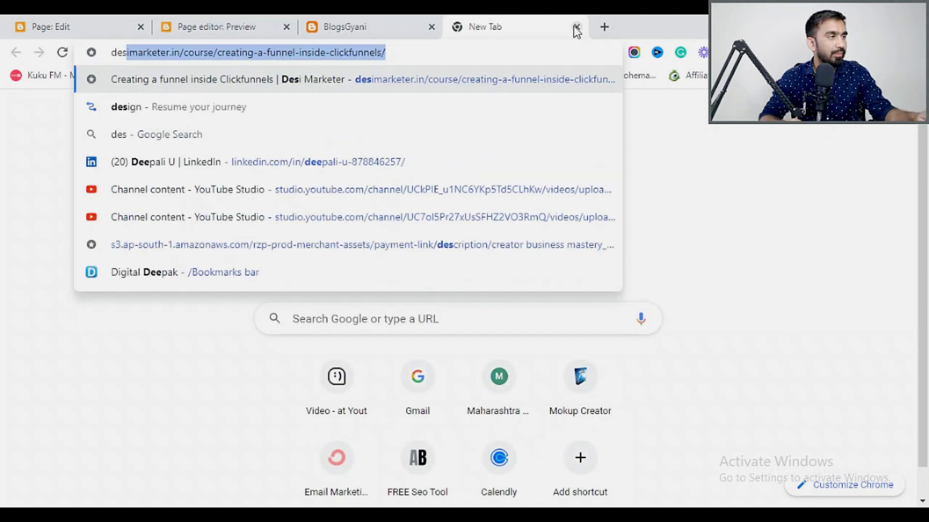
{"action": "type", "text": "cl"}
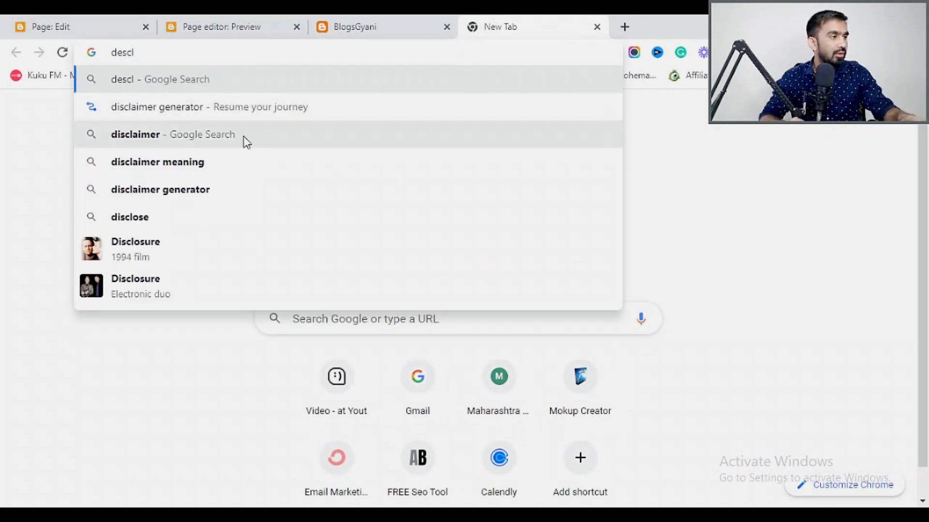
{"action": "left_click", "coordinate": [217, 198]}
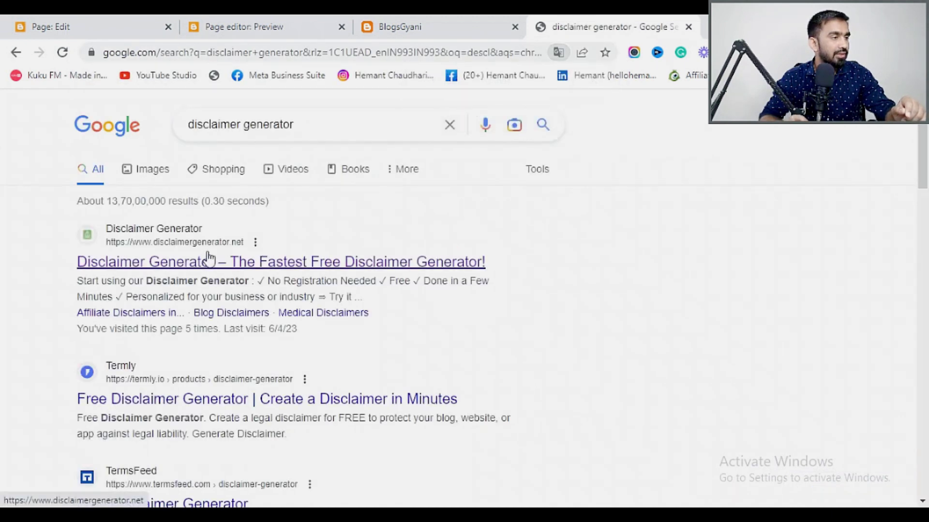
{"action": "left_click", "coordinate": [193, 264]}
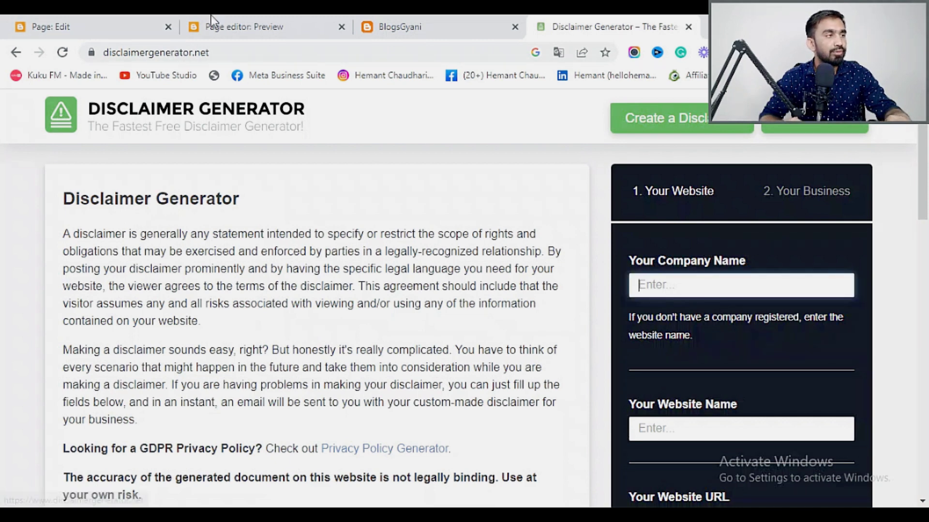
Enter BlogsGyani as both the company name and the website name.
{"action": "type", "text": "Bl"}
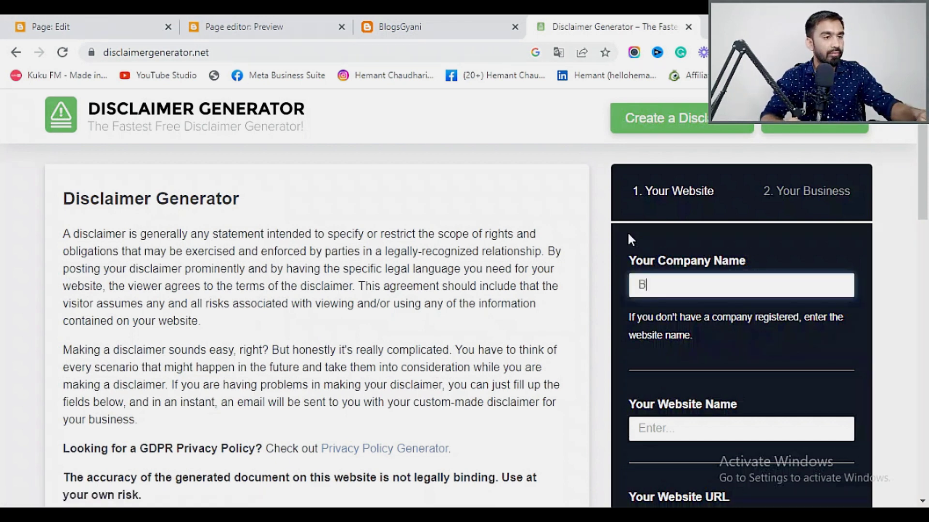
{"action": "type", "text": "o"}
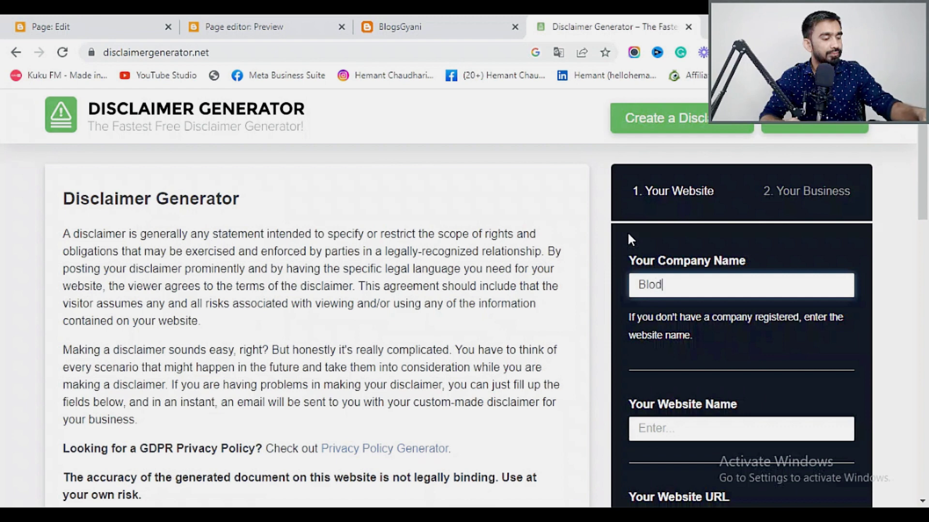
{"action": "type", "text": "g"}
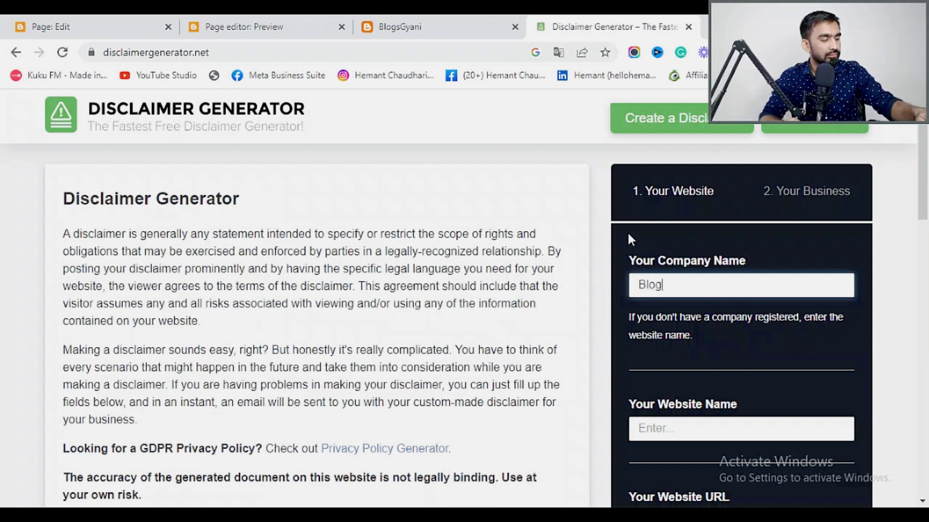
{"action": "type", "text": "sG"}
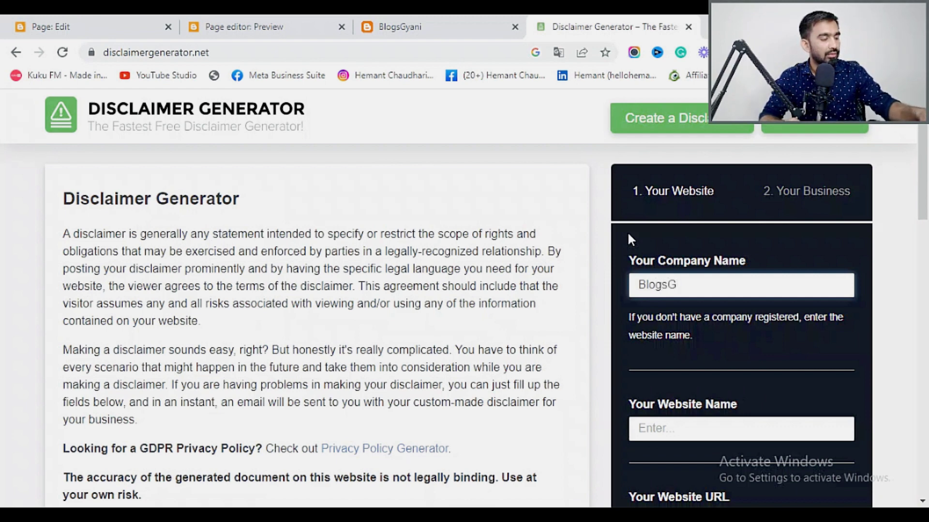
{"action": "type", "text": "yani"}
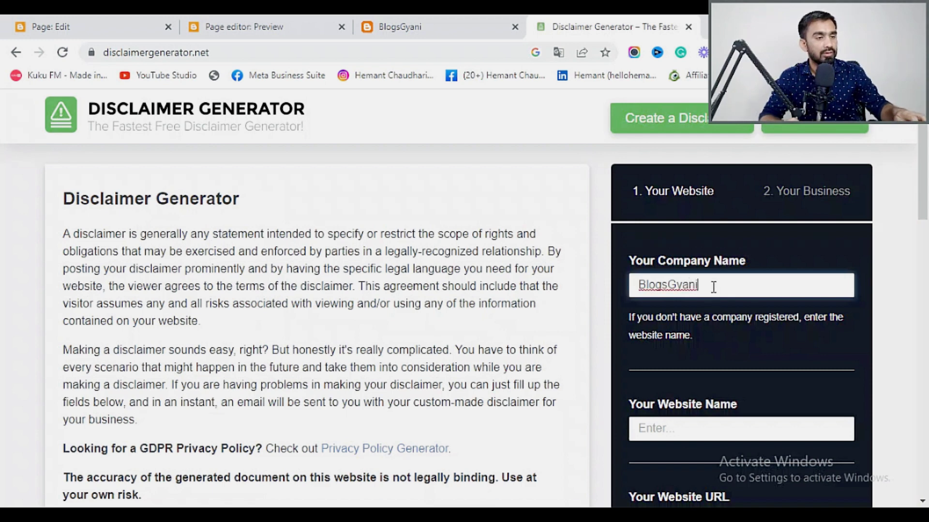
{"action": "left_click_drag", "start_coordinate": [713, 285], "coordinate": [613, 288]}
{"action": "key", "text": "ctrl+c"}
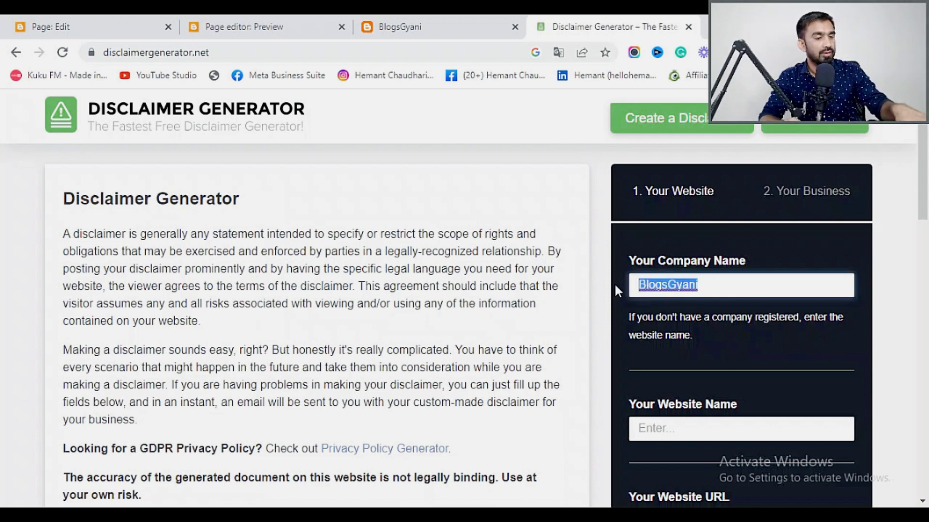
{"action": "left_click", "coordinate": [693, 430]}
{"action": "key", "text": "ctrl+v"}
{"action": "scroll", "coordinate": [696, 416], "scroll_direction": "down", "scroll_amount": 5}
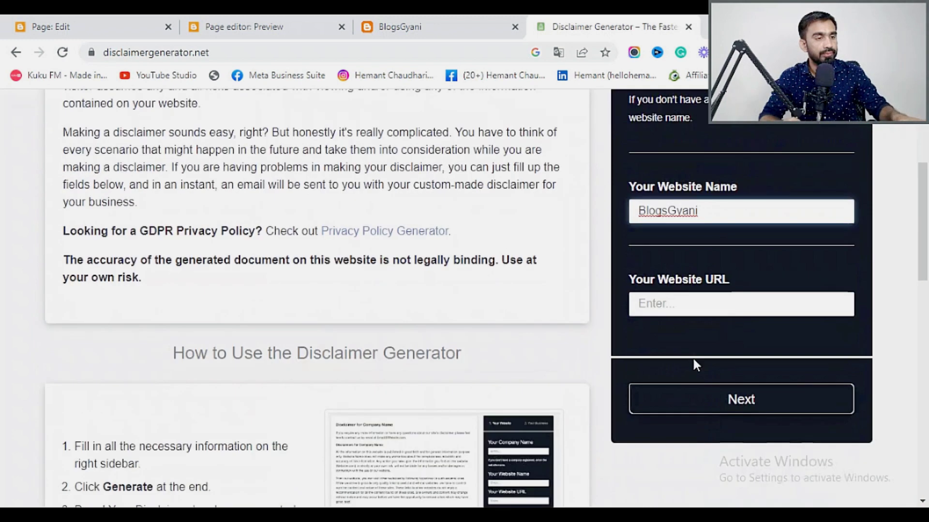
Paste the live blog's blogspot address as the website URL and continue to step two.
{"action": "left_click", "coordinate": [680, 305]}
{"action": "left_click", "coordinate": [301, 24]}
{"action": "left_click", "coordinate": [362, 28]}
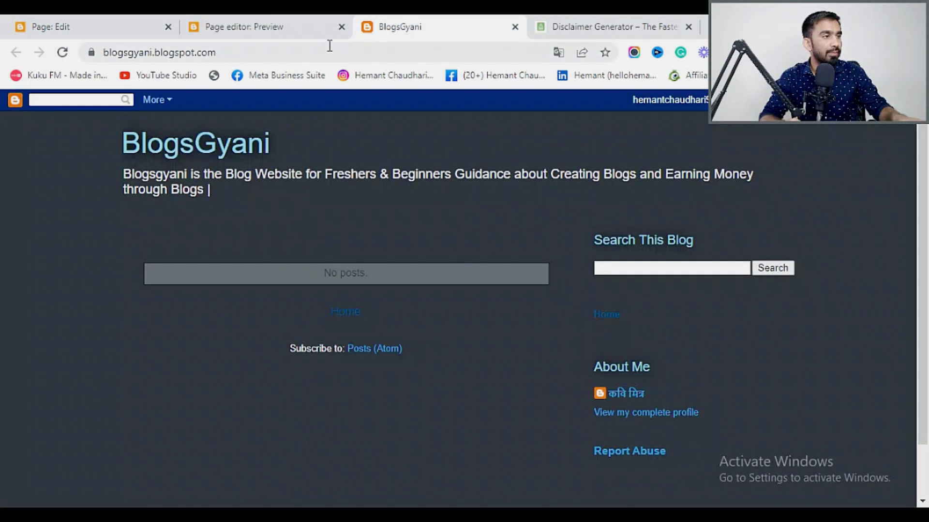
{"action": "left_click", "coordinate": [341, 27]}
{"action": "left_click", "coordinate": [216, 54]}
{"action": "key", "text": "ctrl+c"}
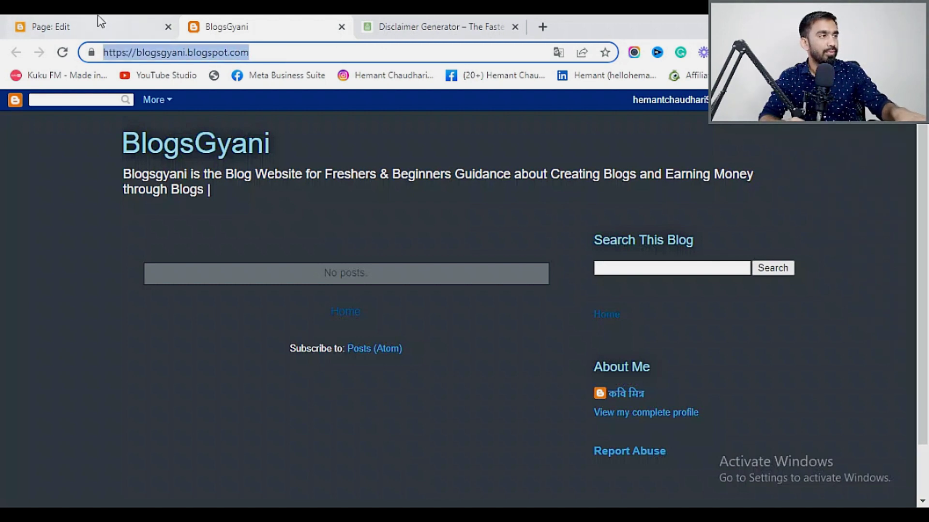
{"action": "left_click", "coordinate": [382, 27]}
{"action": "key", "text": "ctrl+v"}
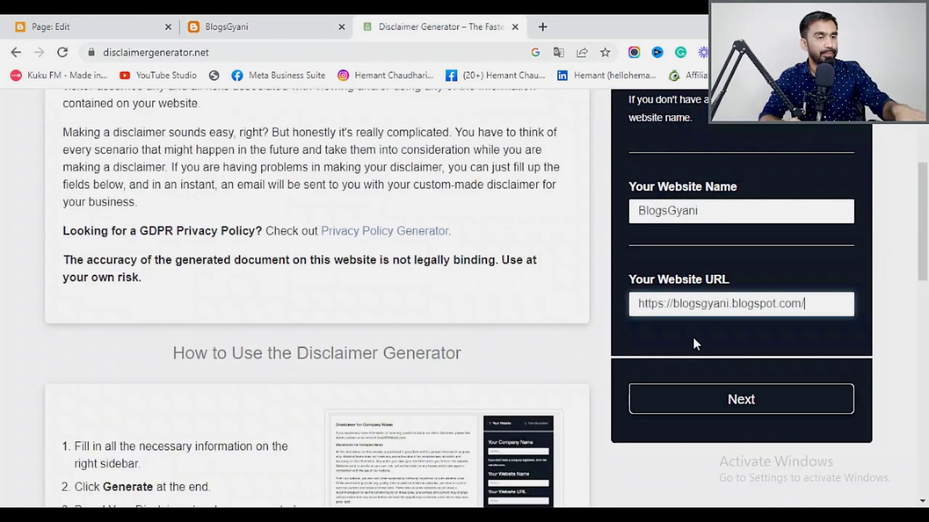
{"action": "left_click", "coordinate": [747, 401]}
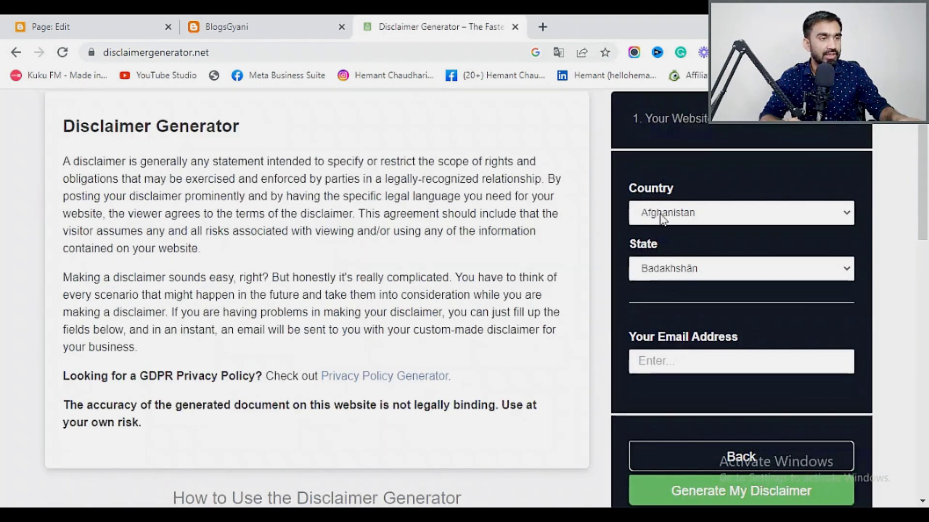
Set the country to India and the state to Maharashtra.
{"action": "left_click", "coordinate": [660, 214]}
{"action": "scroll", "coordinate": [686, 395], "scroll_direction": "down", "scroll_amount": 18}
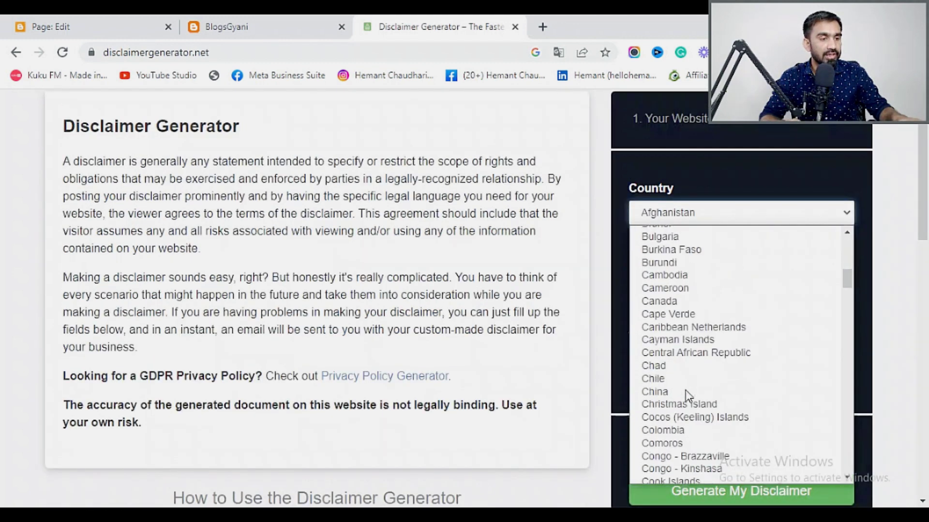
{"action": "scroll", "coordinate": [689, 396], "scroll_direction": "down", "scroll_amount": 6}
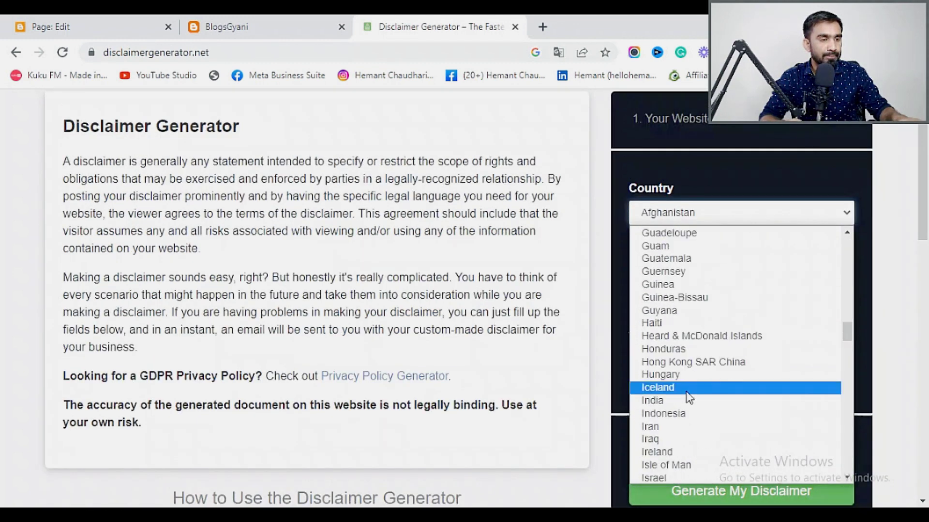
{"action": "left_click", "coordinate": [677, 401]}
{"action": "left_click", "coordinate": [684, 271]}
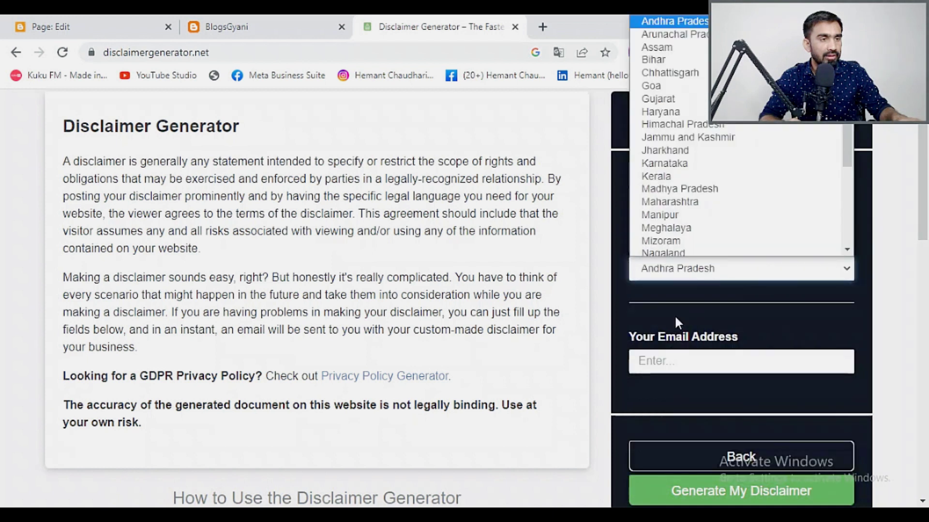
{"action": "left_click", "coordinate": [672, 204]}
Enter the contact e-mail address and generate the disclaimer.
{"action": "left_click", "coordinate": [695, 361]}
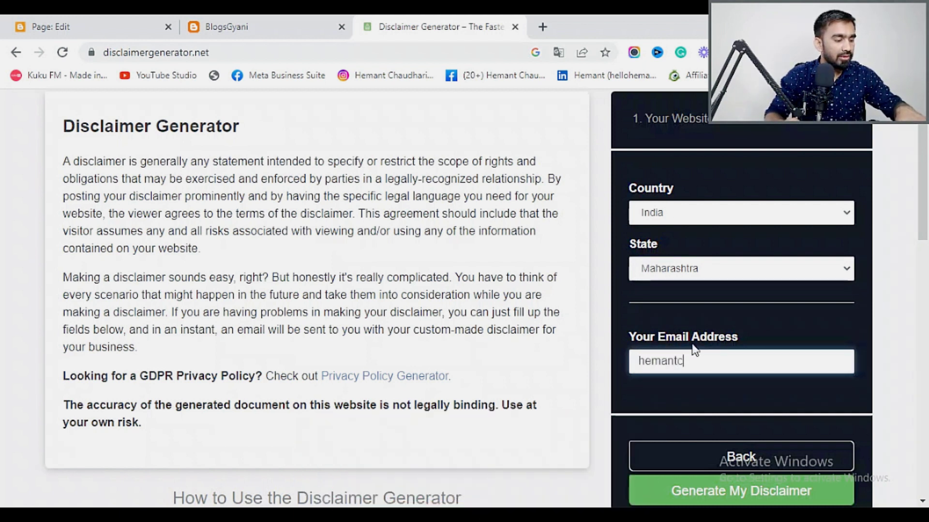
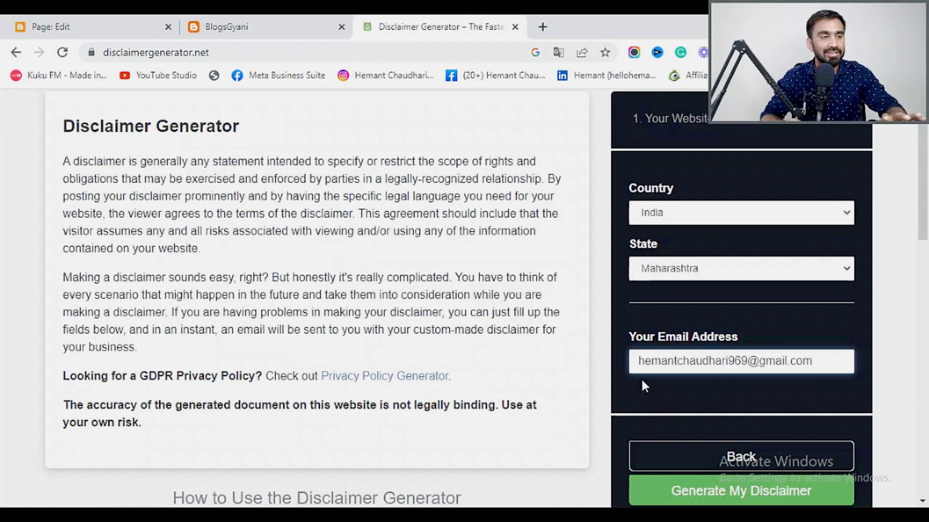
{"action": "scroll", "coordinate": [749, 484], "scroll_direction": "down", "scroll_amount": 5}
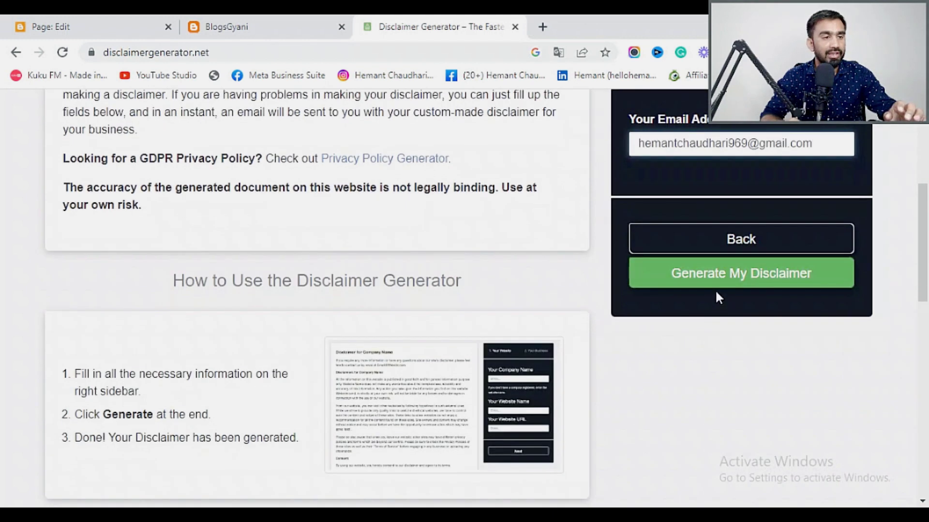
{"action": "left_click", "coordinate": [727, 284]}
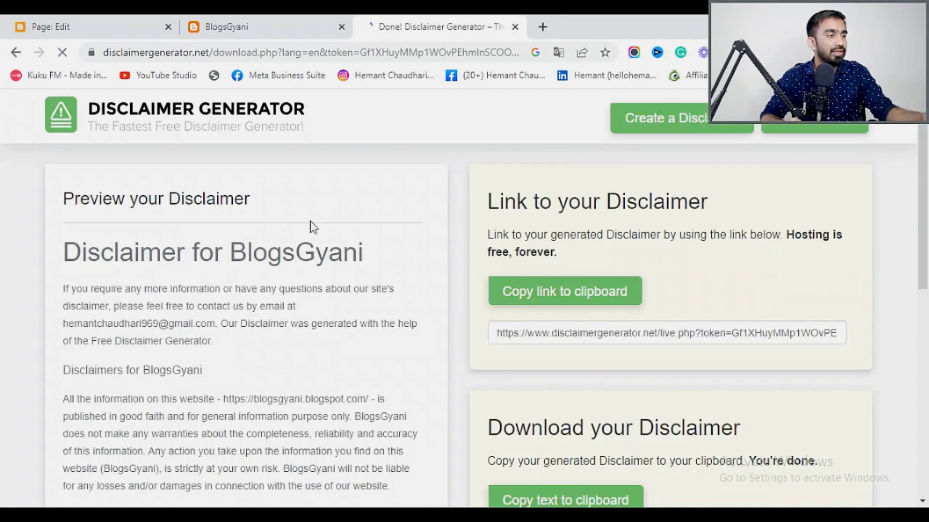
Select the generated disclaimer text, then go back to the Blogger page editor.
{"action": "left_click_drag", "start_coordinate": [65, 251], "coordinate": [434, 401]}
{"action": "scroll", "coordinate": [430, 400], "scroll_direction": "down", "scroll_amount": 9}
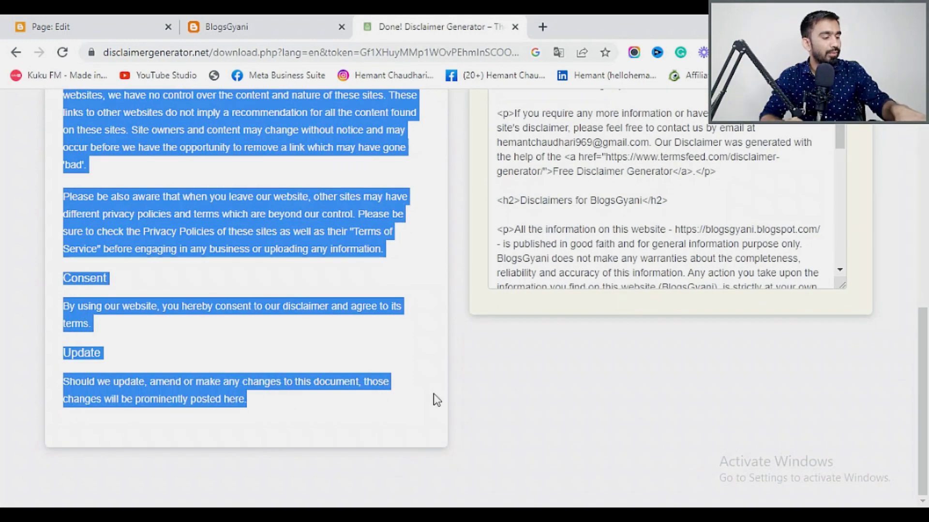
{"action": "left_click", "coordinate": [88, 16]}
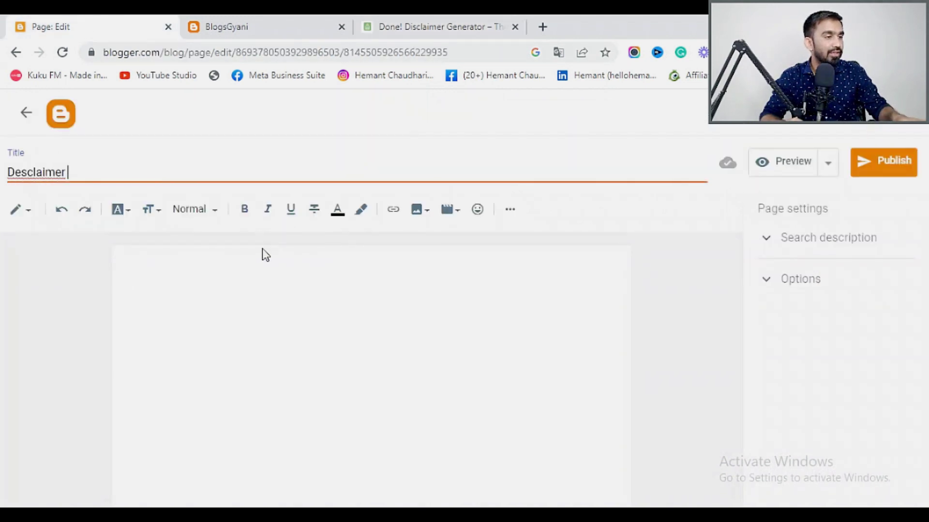
Paste the BlogsGyani disclaimer into the page body, leaving the 'Desclaimer' title unchanged.
{"action": "left_click", "coordinate": [182, 265]}
{"action": "key", "text": "ctrl+v"}
{"action": "left_click", "coordinate": [44, 172]}
{"action": "right_click", "coordinate": [45, 170]}
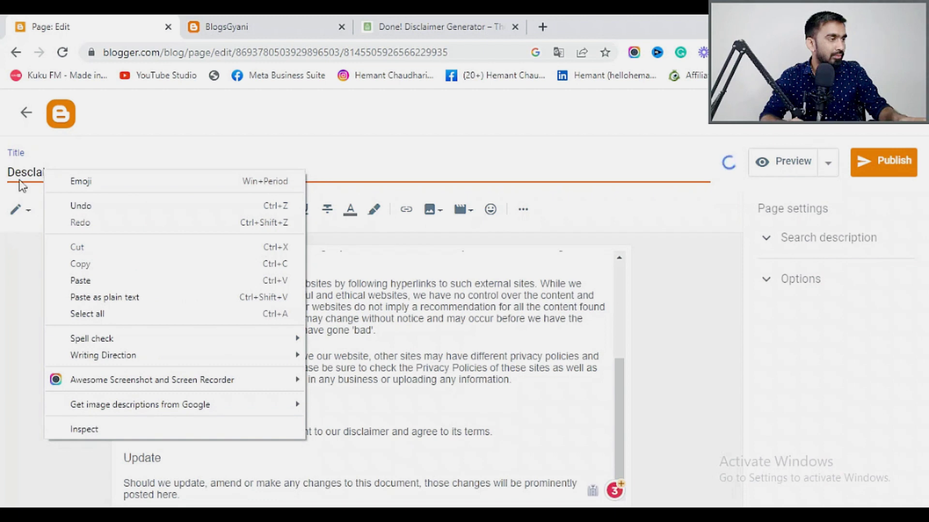
{"action": "left_click", "coordinate": [34, 177]}
{"action": "double_click", "coordinate": [33, 173]}
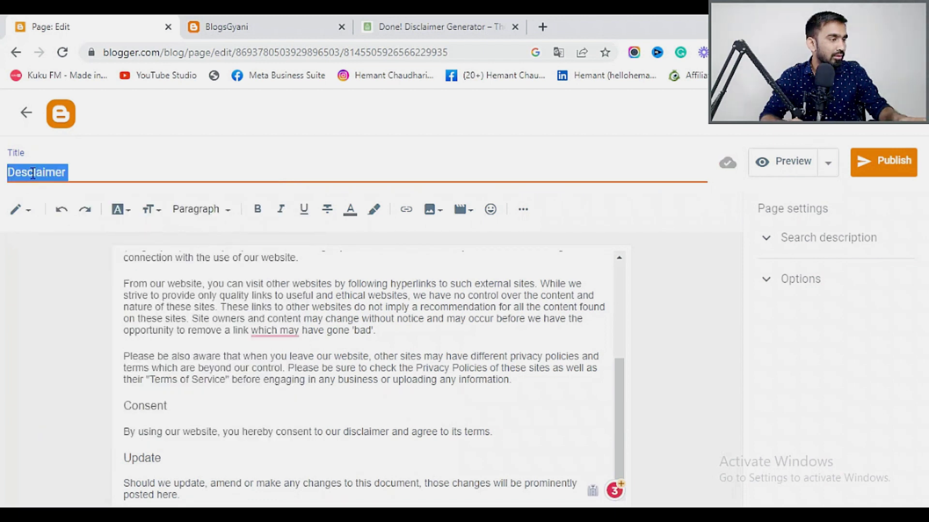
{"action": "right_click", "coordinate": [33, 175]}
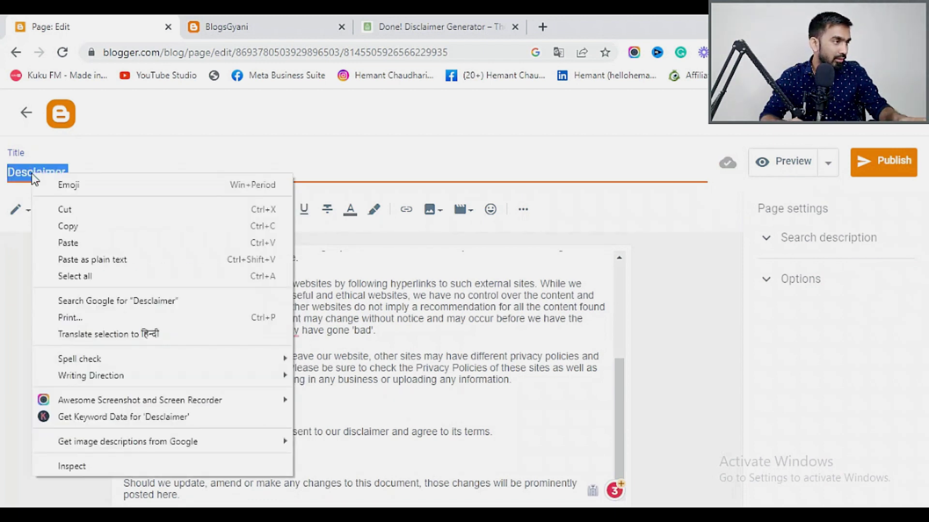
{"action": "left_click", "coordinate": [31, 237]}
{"action": "scroll", "coordinate": [273, 330], "scroll_direction": "down", "scroll_amount": 1}
{"action": "scroll", "coordinate": [296, 326], "scroll_direction": "up", "scroll_amount": 3}
{"action": "scroll", "coordinate": [301, 332], "scroll_direction": "down", "scroll_amount": 3}
{"action": "scroll", "coordinate": [300, 329], "scroll_direction": "up", "scroll_amount": 5}
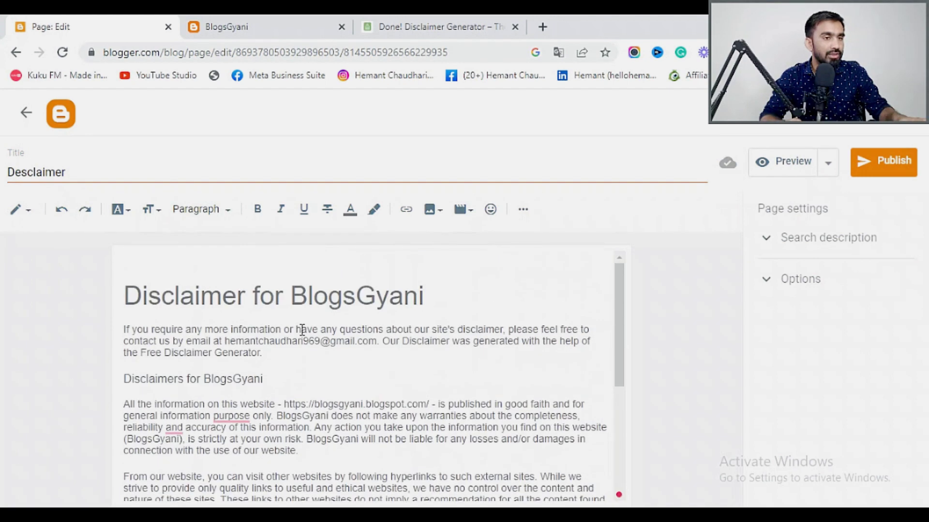
Set reader comments to 'Do not allow; show existing' and publish the Desclaimer page.
{"action": "left_click", "coordinate": [772, 285]}
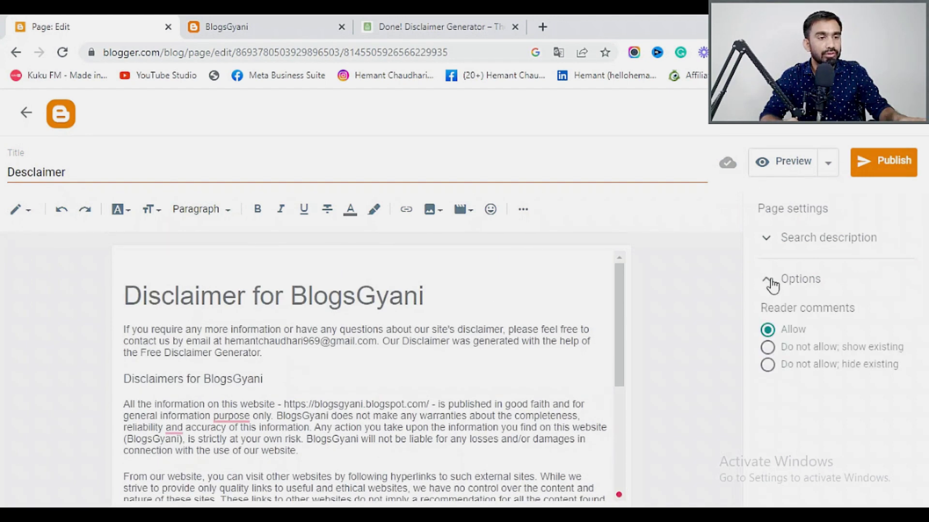
{"action": "left_click", "coordinate": [768, 349]}
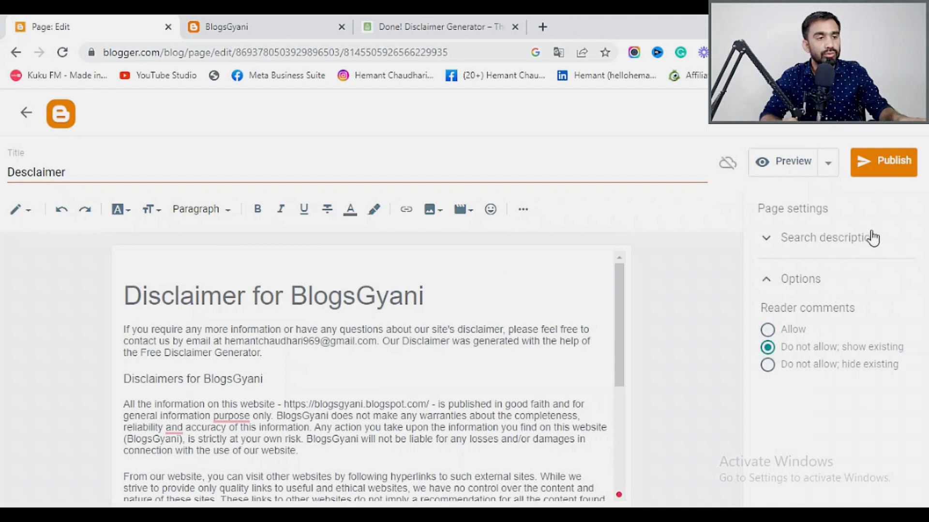
{"action": "left_click", "coordinate": [874, 171]}
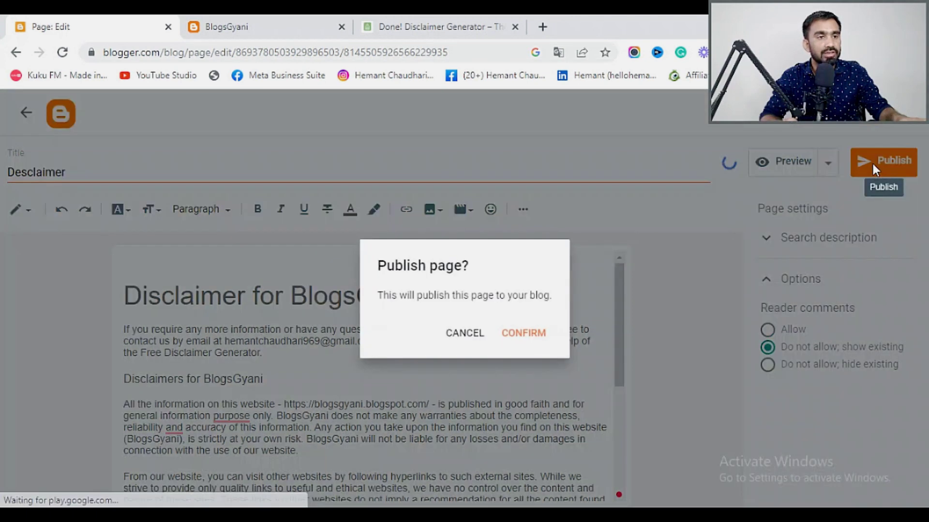
{"action": "left_click", "coordinate": [533, 326]}
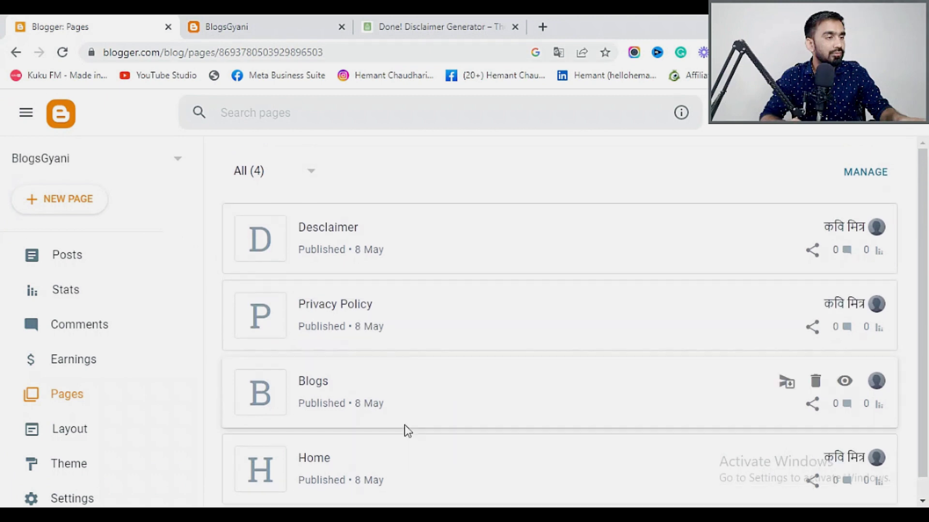
Create a new Blogger page and enter 'Contact Us' as its title.
{"action": "left_click", "coordinate": [62, 201]}
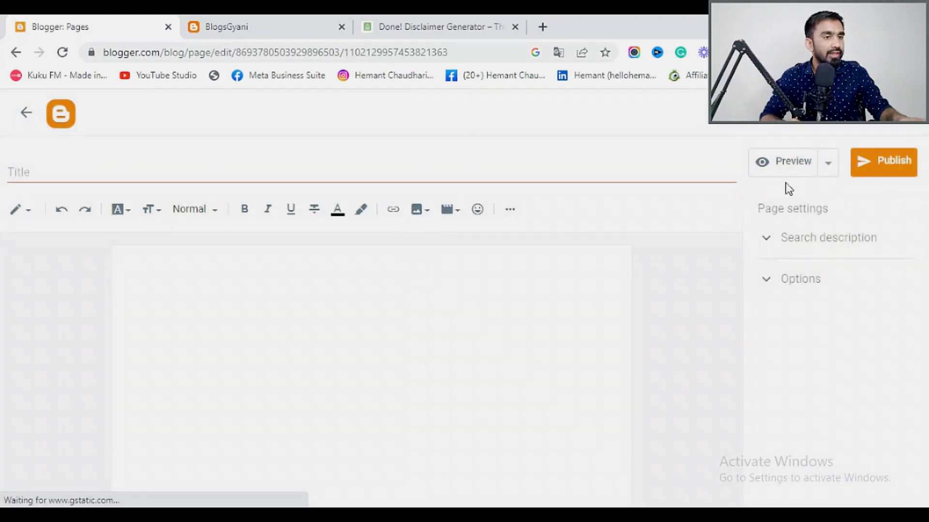
{"action": "left_click", "coordinate": [28, 173]}
{"action": "type", "text": "C"}
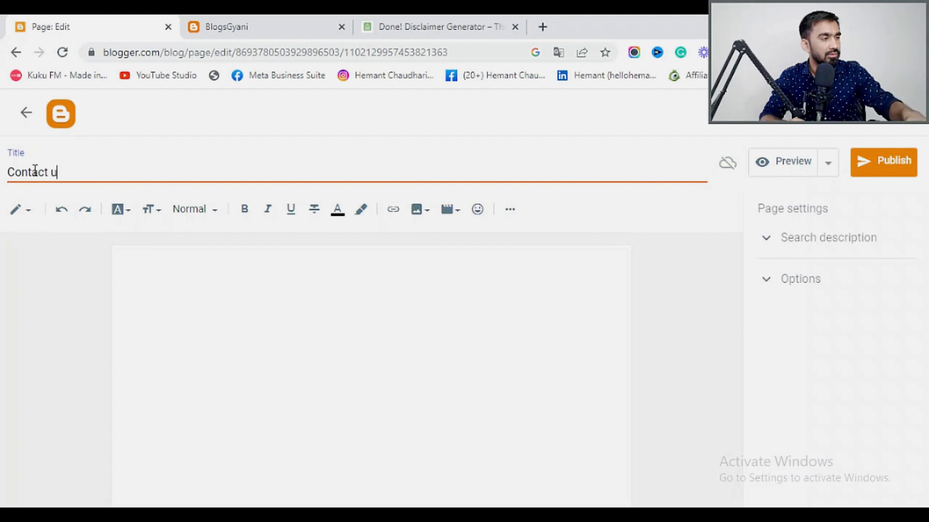
{"action": "type", "text": "ontact Us"}
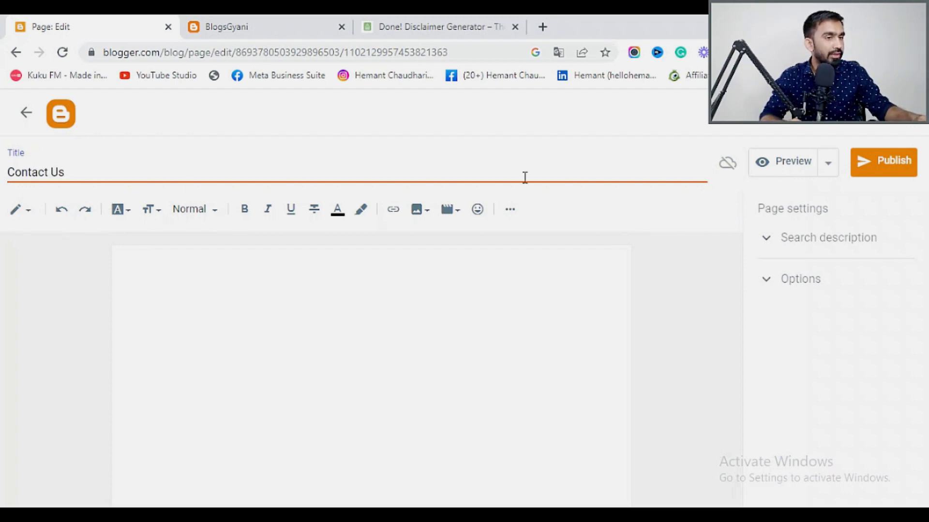
Close the Disclaimer Generator tab and reach Google Forms through a 'google forms' search in a new tab.
{"action": "left_click", "coordinate": [425, 26]}
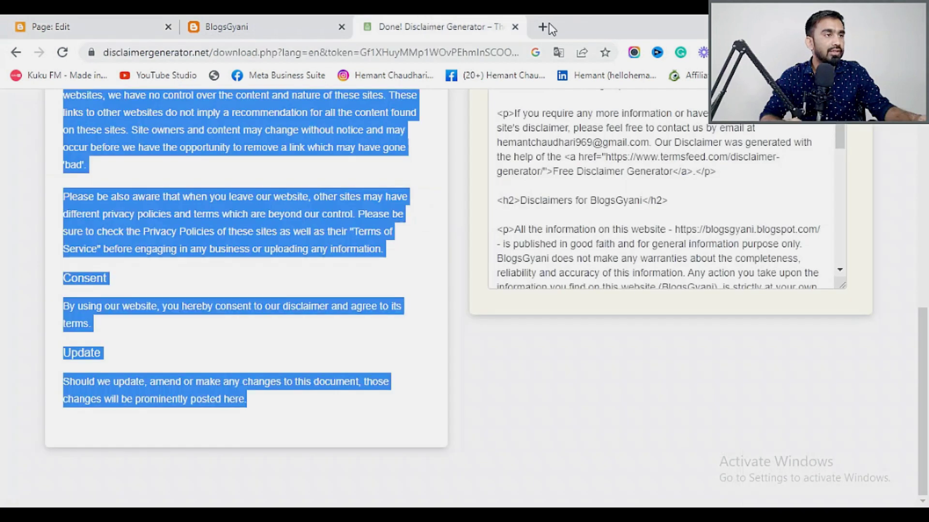
{"action": "left_click", "coordinate": [515, 27]}
{"action": "left_click", "coordinate": [368, 27]}
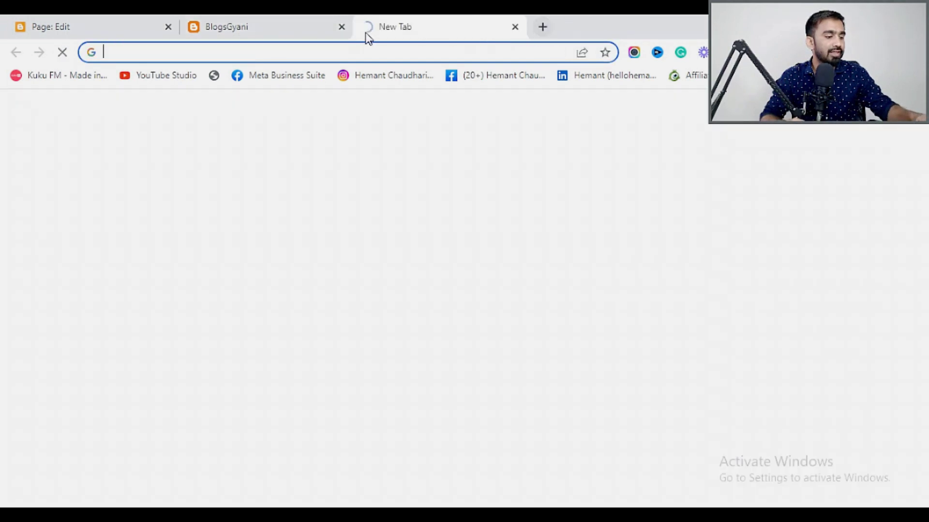
{"action": "type", "text": "google fo"}
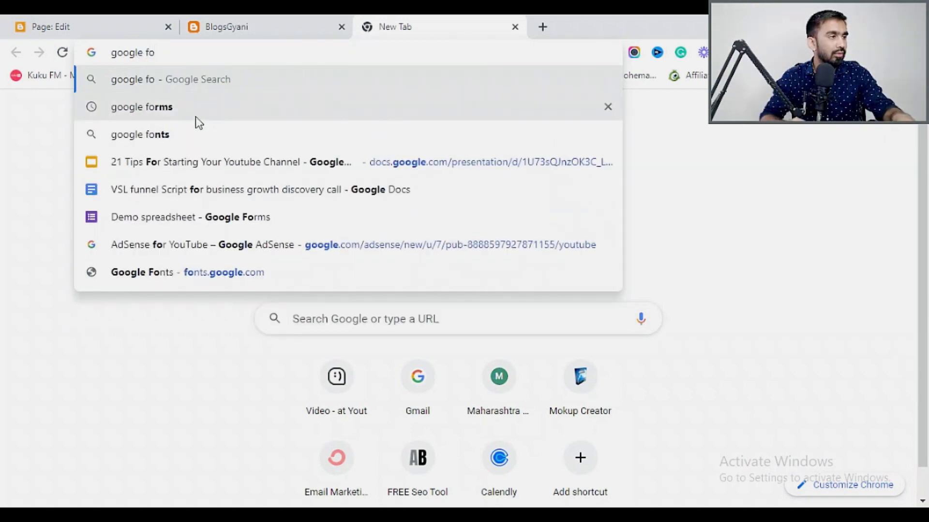
{"action": "left_click", "coordinate": [195, 117]}
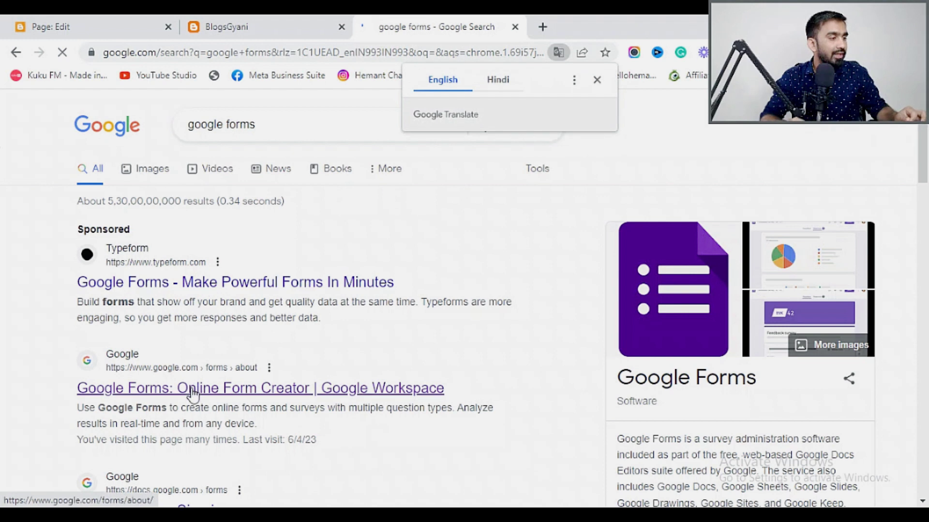
{"action": "left_click", "coordinate": [148, 395]}
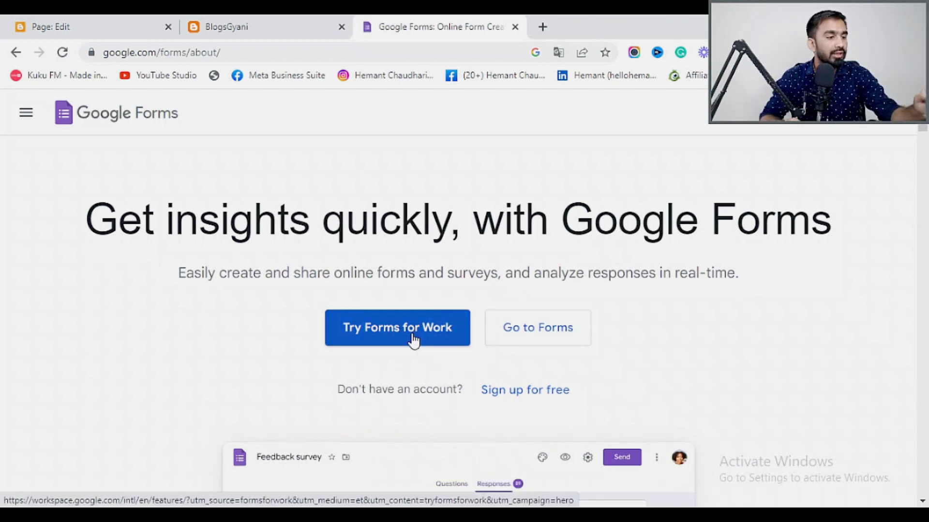
{"action": "left_click", "coordinate": [523, 333]}
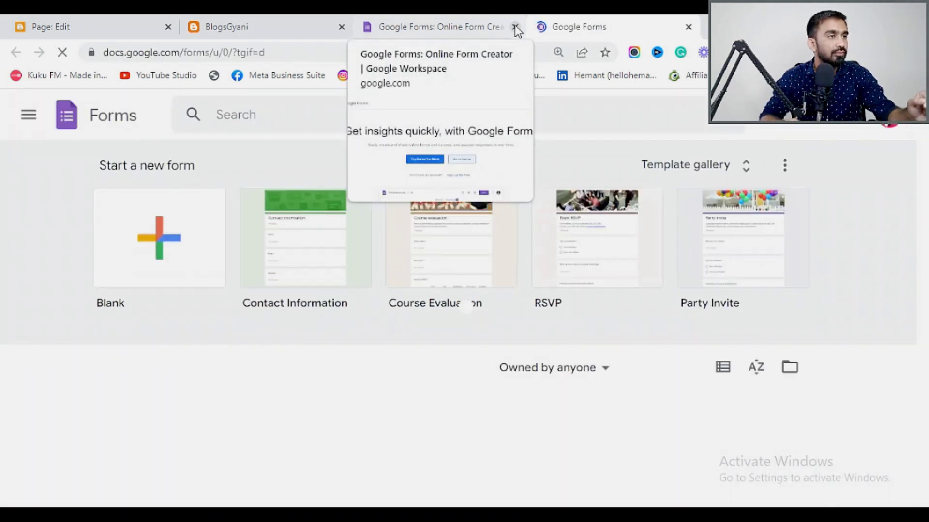
Write the form description 'Fill Up Your Information for Future Updates or Any Queries !'.
{"action": "left_click", "coordinate": [514, 27]}
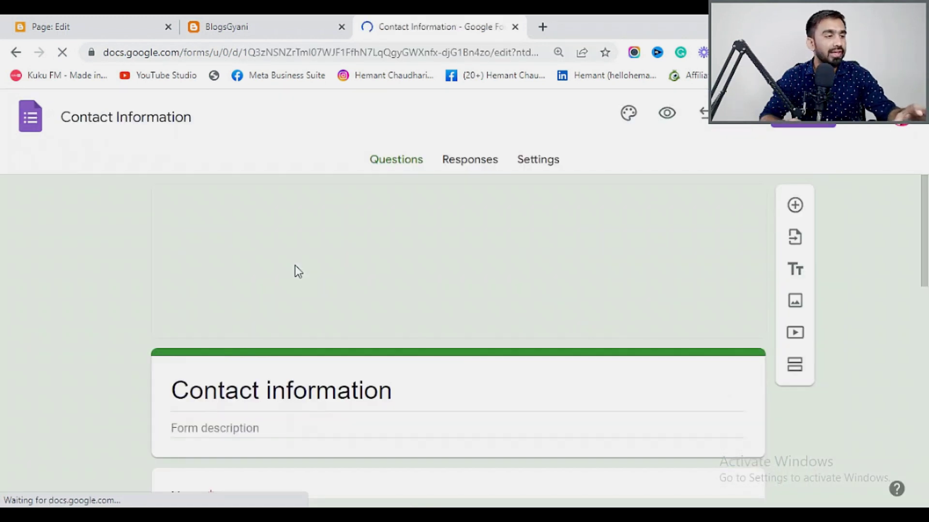
{"action": "scroll", "coordinate": [297, 271], "scroll_direction": "down", "scroll_amount": 3}
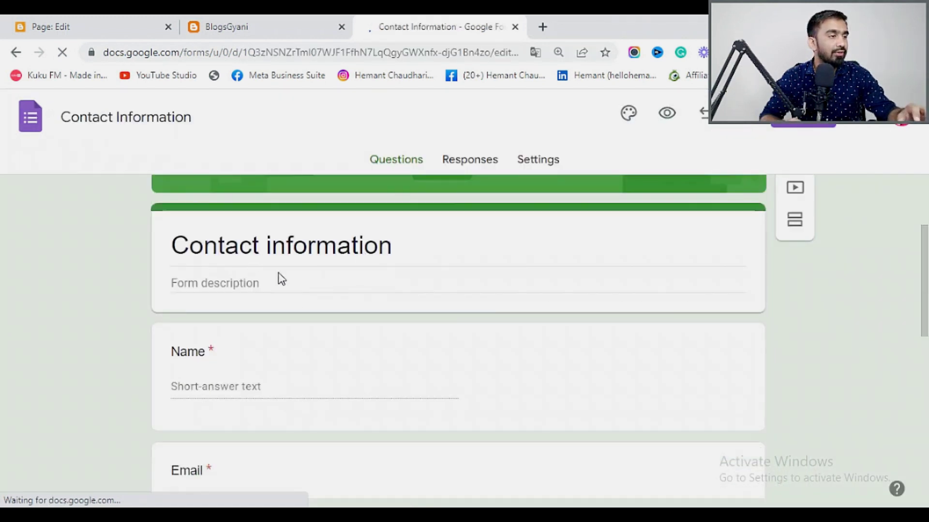
{"action": "left_click", "coordinate": [230, 286]}
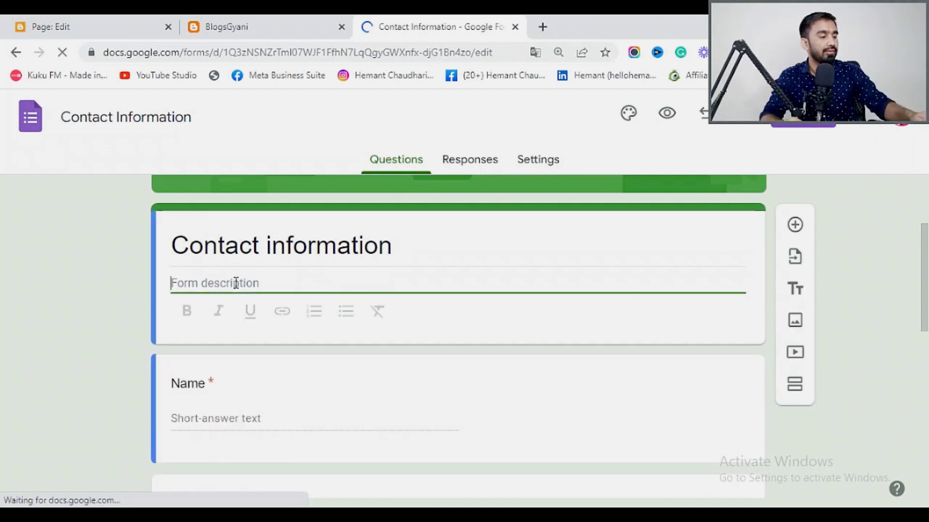
{"action": "type", "text": "F"}
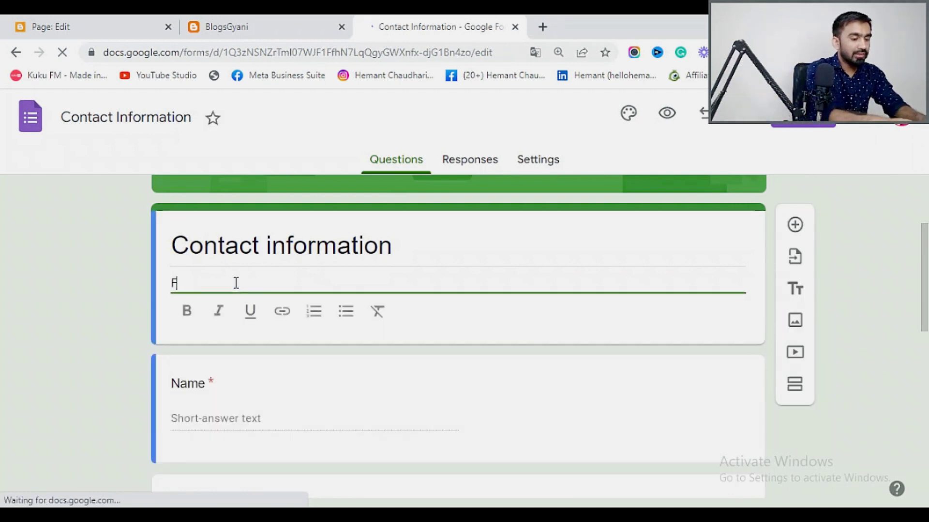
{"action": "type", "text": "ill Up Your"}
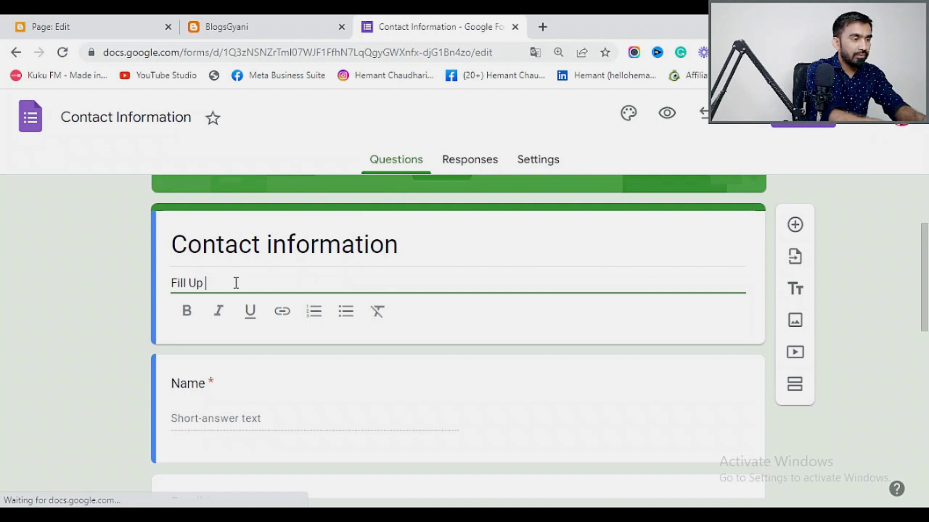
{"action": "key", "text": "BackSpace"}
{"action": "type", "text": "r Information f"}
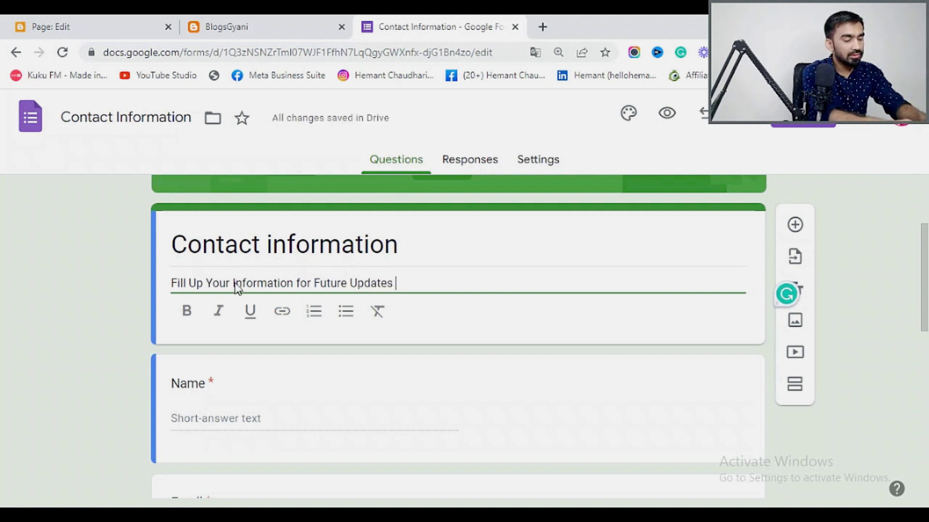
{"action": "type", "text": "or Any Queries !"}
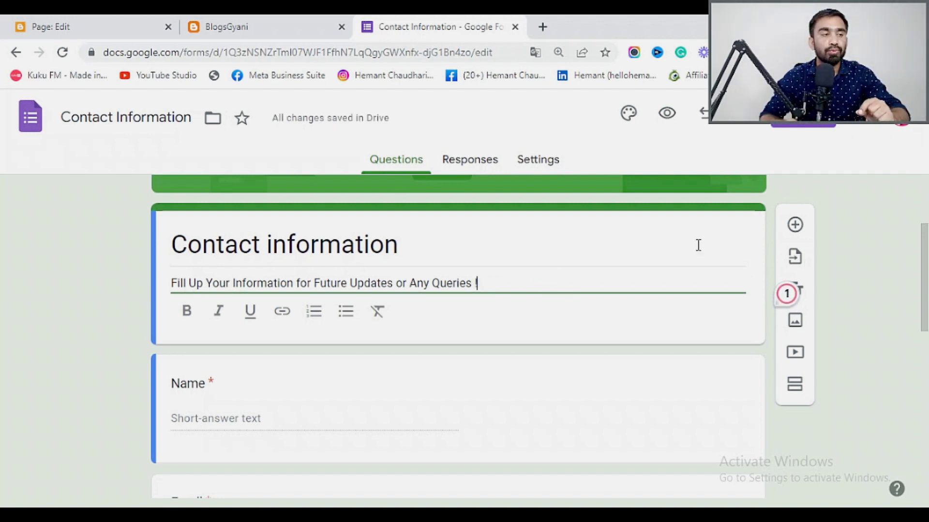
Delete the Address question, keeping Name, Email, Phone number and Comments.
{"action": "scroll", "coordinate": [521, 254], "scroll_direction": "down", "scroll_amount": 5}
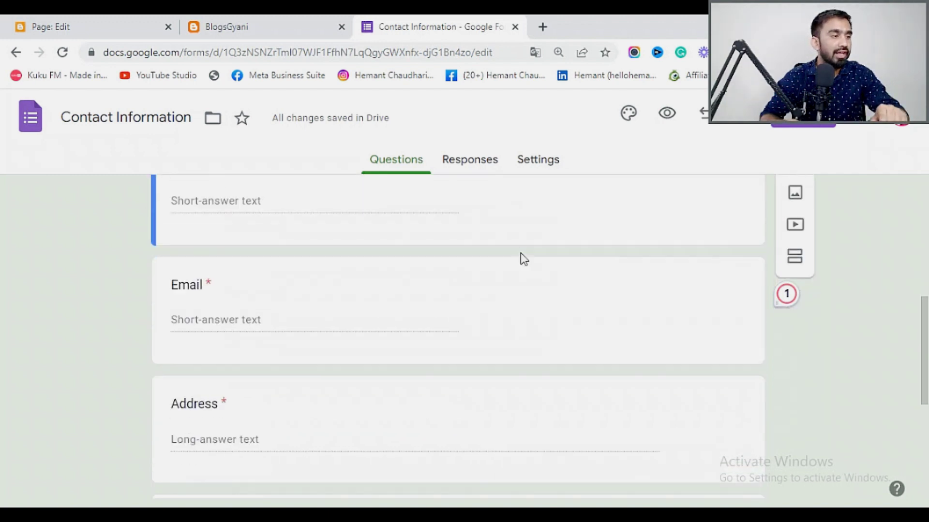
{"action": "scroll", "coordinate": [249, 272], "scroll_direction": "up", "scroll_amount": 3}
{"action": "scroll", "coordinate": [198, 348], "scroll_direction": "down", "scroll_amount": 6}
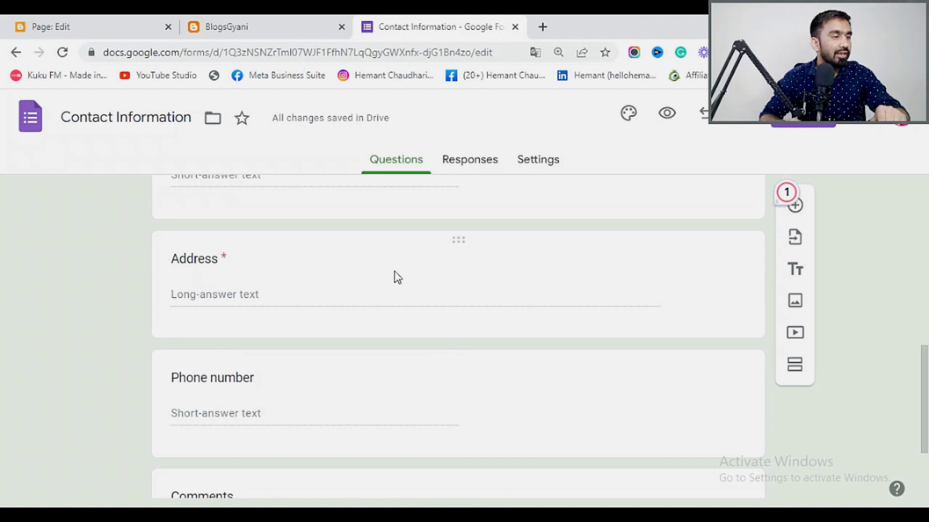
{"action": "left_click", "coordinate": [397, 277]}
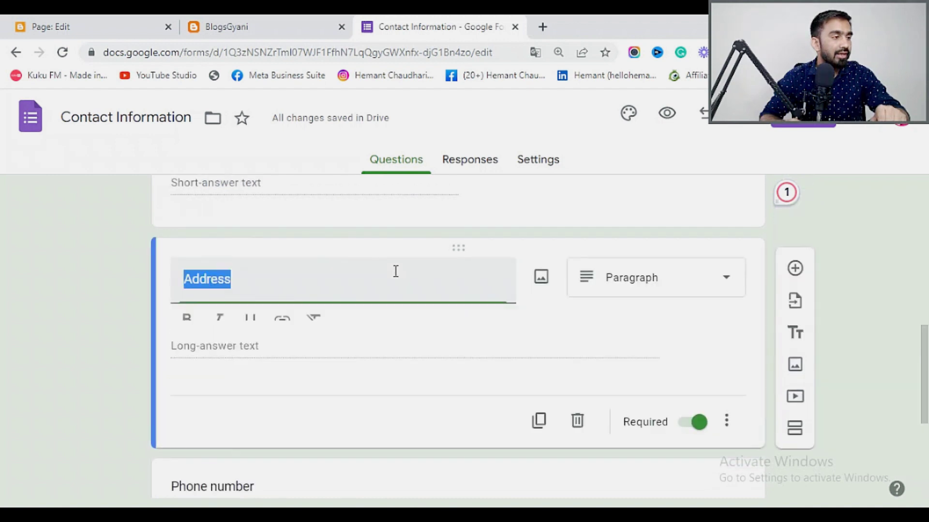
{"action": "left_click", "coordinate": [577, 434]}
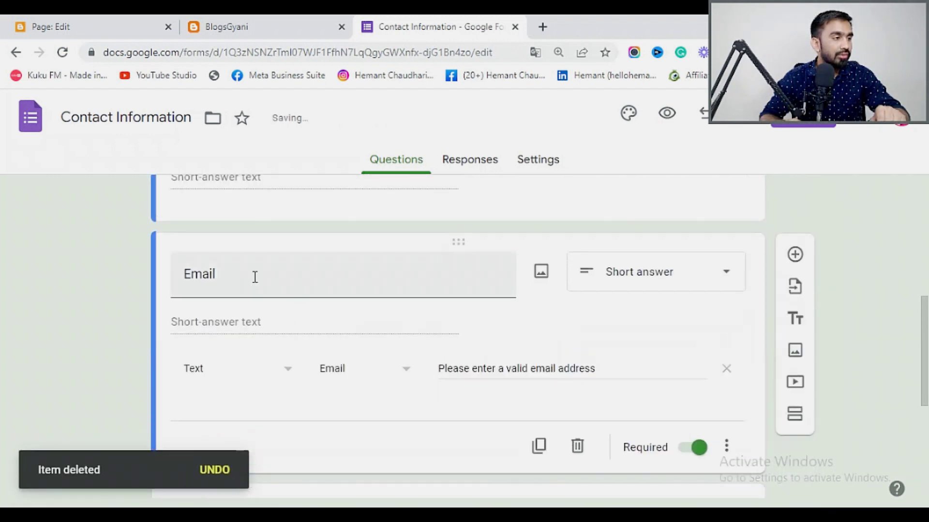
{"action": "scroll", "coordinate": [253, 280], "scroll_direction": "down", "scroll_amount": 5}
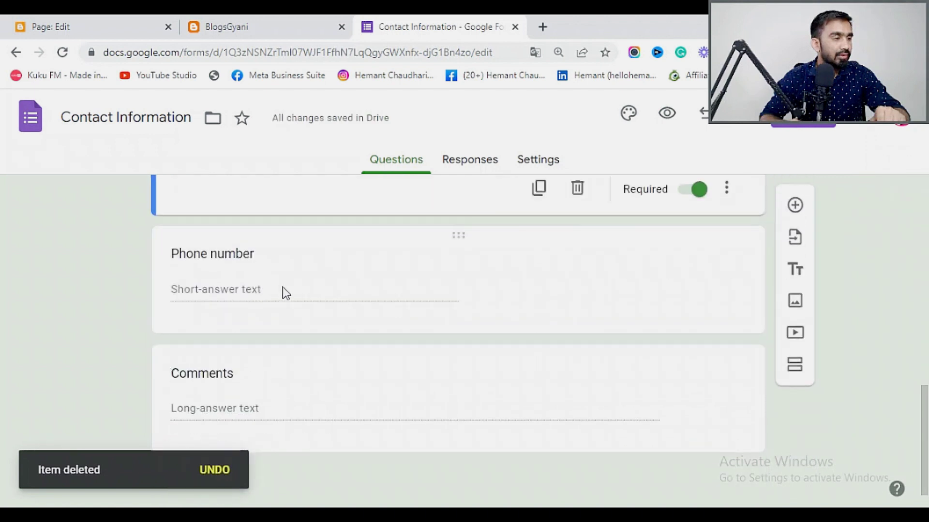
{"action": "scroll", "coordinate": [417, 293], "scroll_direction": "down", "scroll_amount": 1}
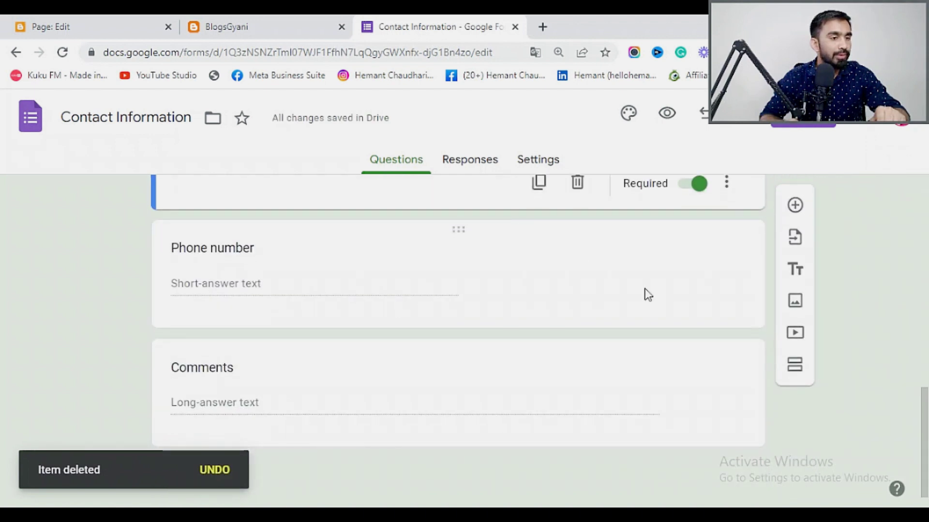
{"action": "left_click", "coordinate": [648, 294]}
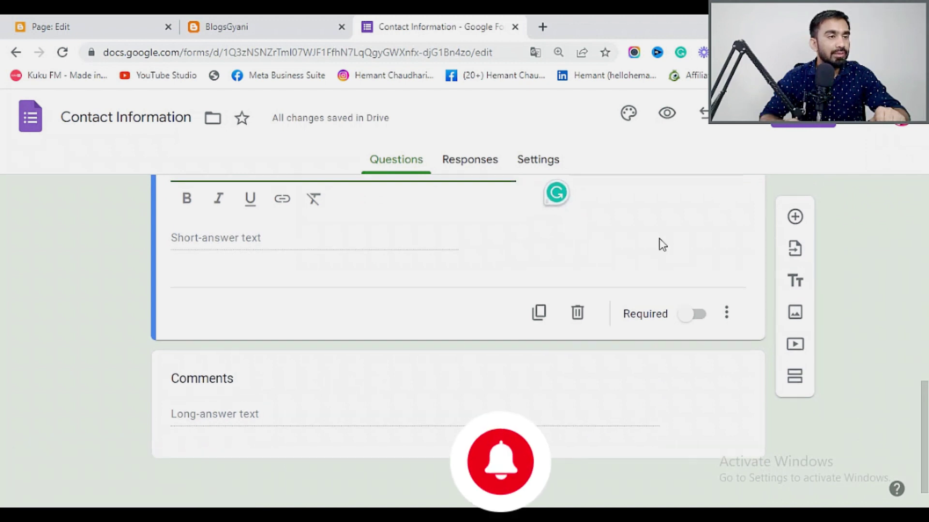
{"action": "scroll", "coordinate": [658, 245], "scroll_direction": "up", "scroll_amount": 10}
{"action": "scroll", "coordinate": [619, 221], "scroll_direction": "up", "scroll_amount": 1}
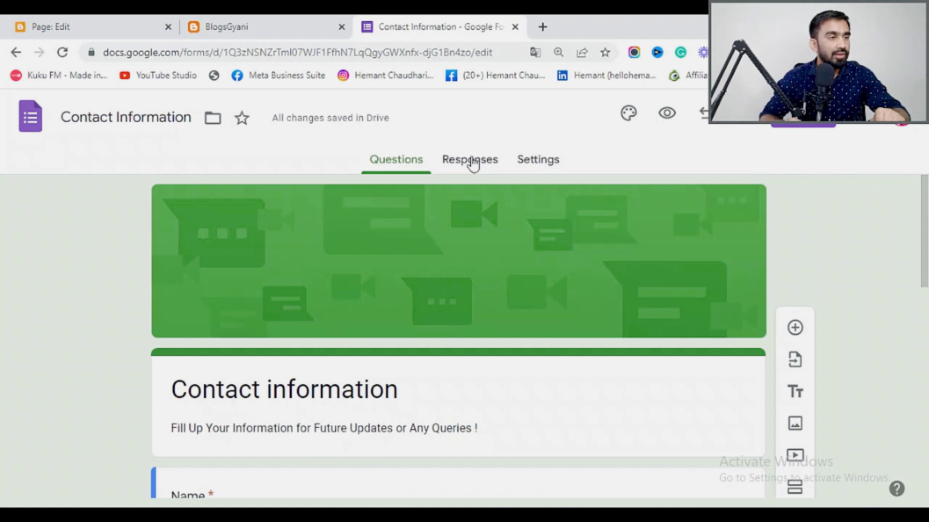
Review the form's Settings and Responses tabs.
{"action": "left_click", "coordinate": [548, 162]}
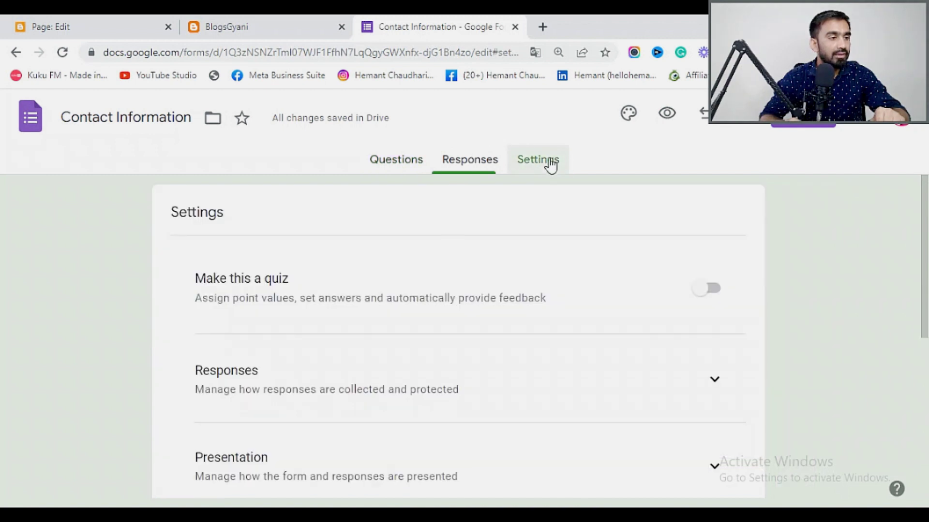
{"action": "left_click", "coordinate": [472, 166]}
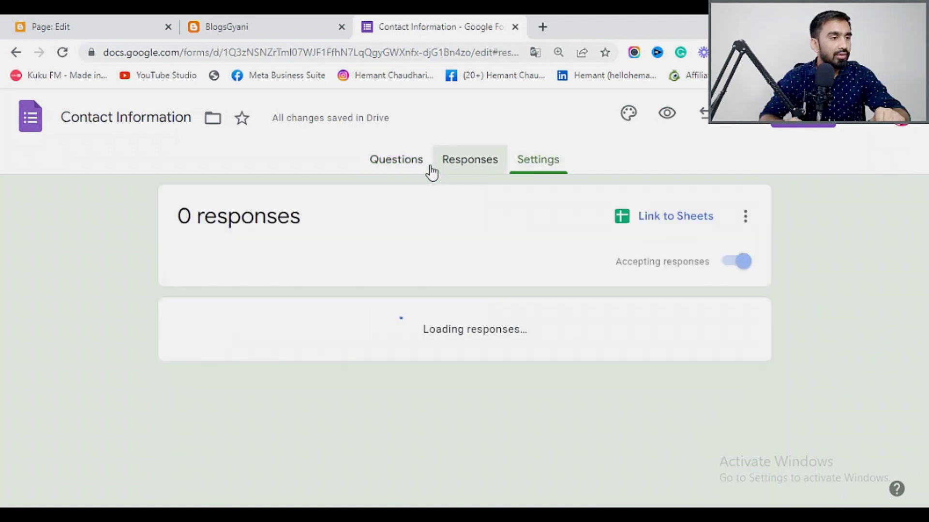
{"action": "left_click", "coordinate": [396, 171]}
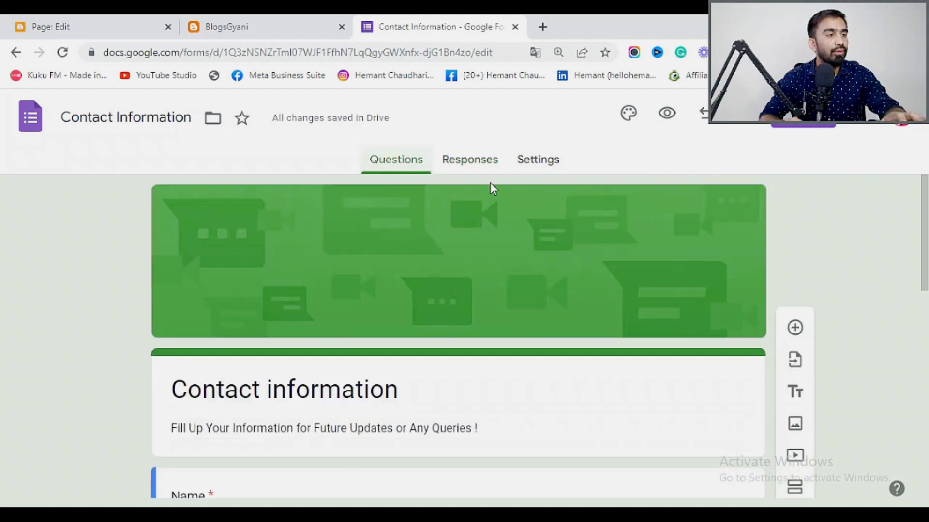
{"action": "left_click", "coordinate": [492, 165]}
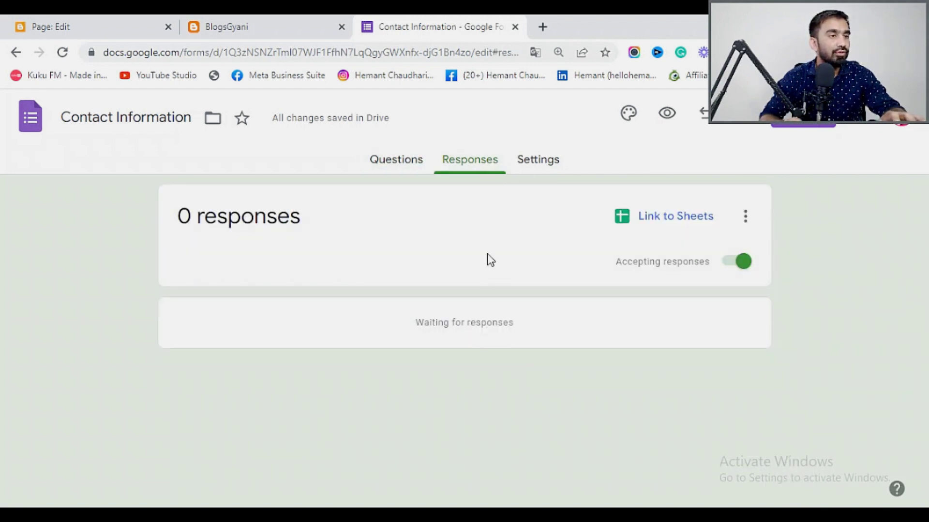
Copy the form's 640 by 989 px embed iframe code from the Send dialog.
{"action": "left_click", "coordinate": [802, 116]}
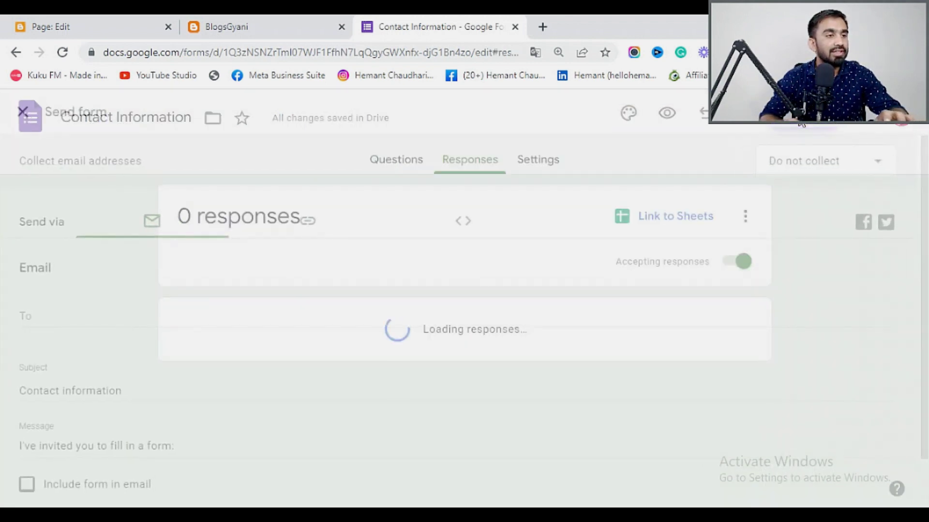
{"action": "left_click", "coordinate": [310, 223]}
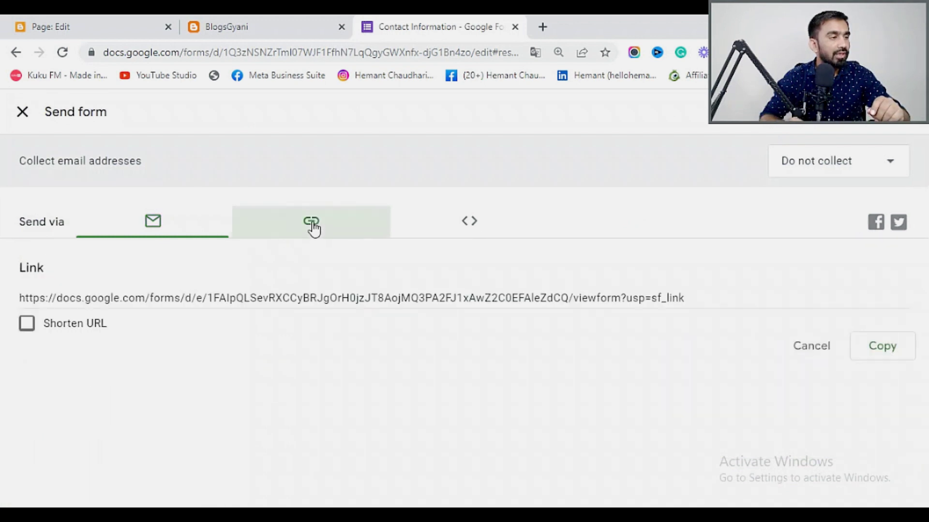
{"action": "left_click", "coordinate": [468, 230]}
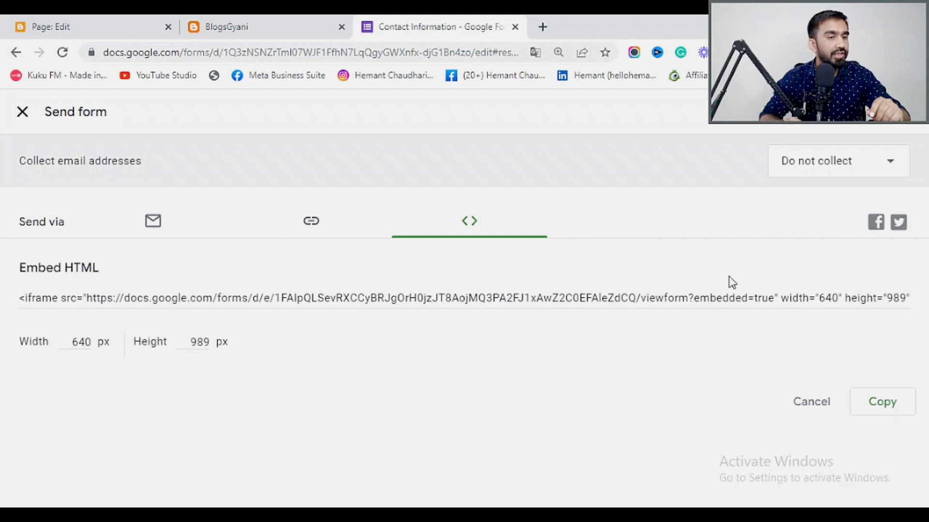
{"action": "left_click", "coordinate": [892, 414]}
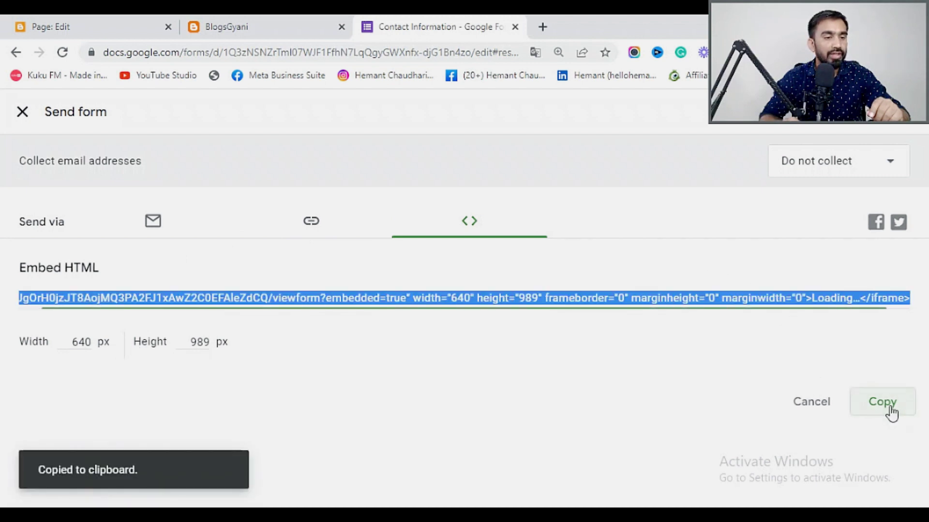
Paste the form's iframe code into the Contact Us page in HTML view, then return to Compose view.
{"action": "left_click", "coordinate": [104, 28]}
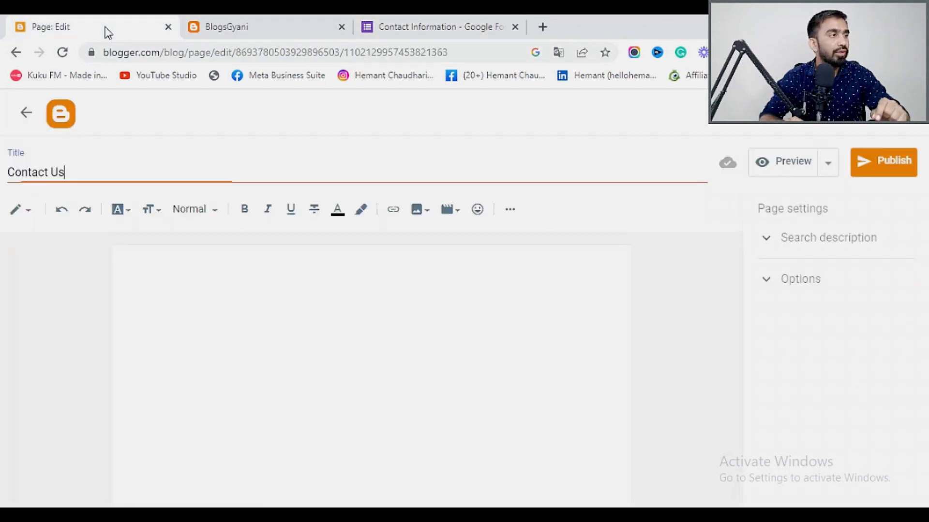
{"action": "left_click", "coordinate": [30, 217]}
{"action": "left_click", "coordinate": [57, 186]}
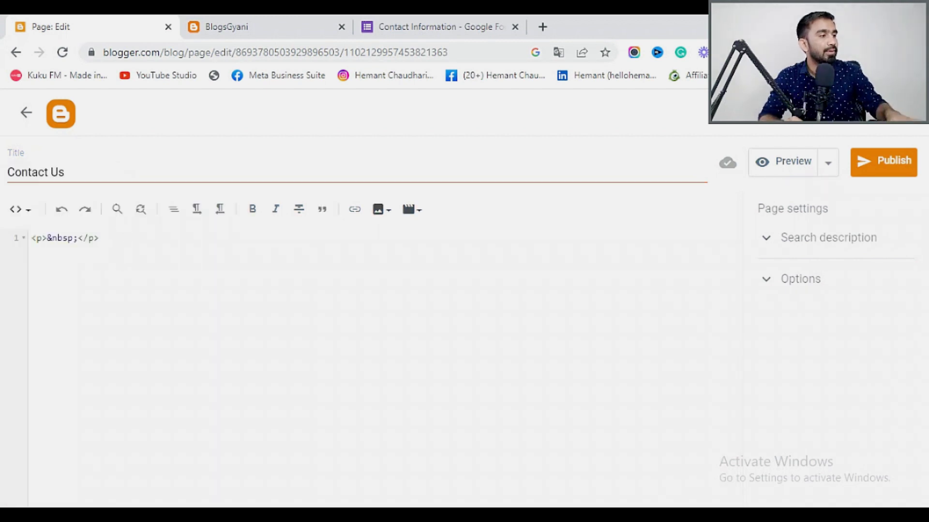
{"action": "key", "text": "ctrl+v"}
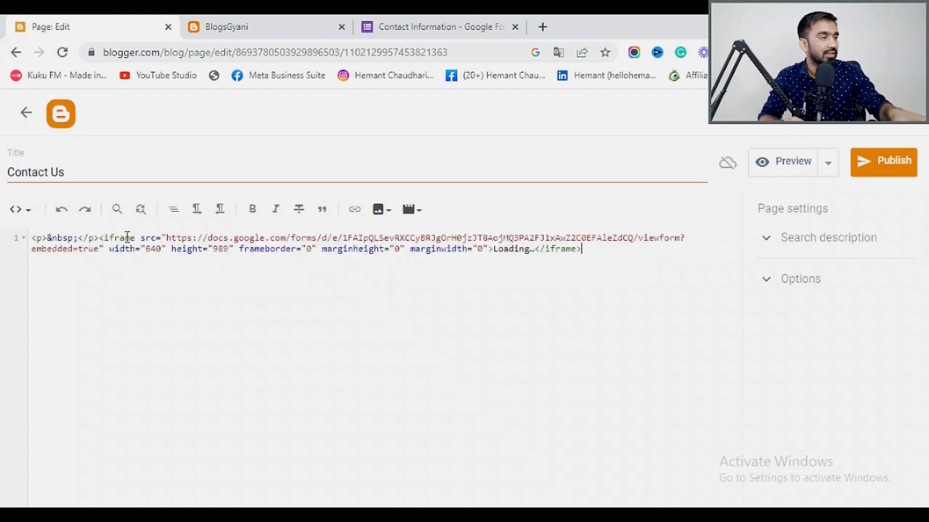
{"action": "left_click", "coordinate": [22, 217]}
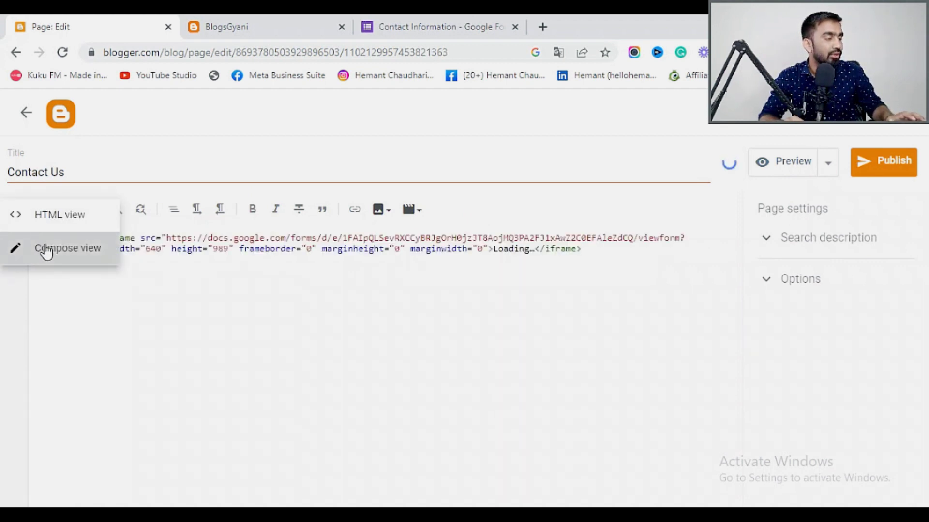
{"action": "left_click", "coordinate": [46, 250]}
Set reader comments to 'Do not allow; show existing' and publish the Contact Us page.
{"action": "scroll", "coordinate": [415, 290], "scroll_direction": "down", "scroll_amount": 3}
{"action": "scroll", "coordinate": [460, 367], "scroll_direction": "up", "scroll_amount": 3}
{"action": "scroll", "coordinate": [413, 344], "scroll_direction": "down", "scroll_amount": 3}
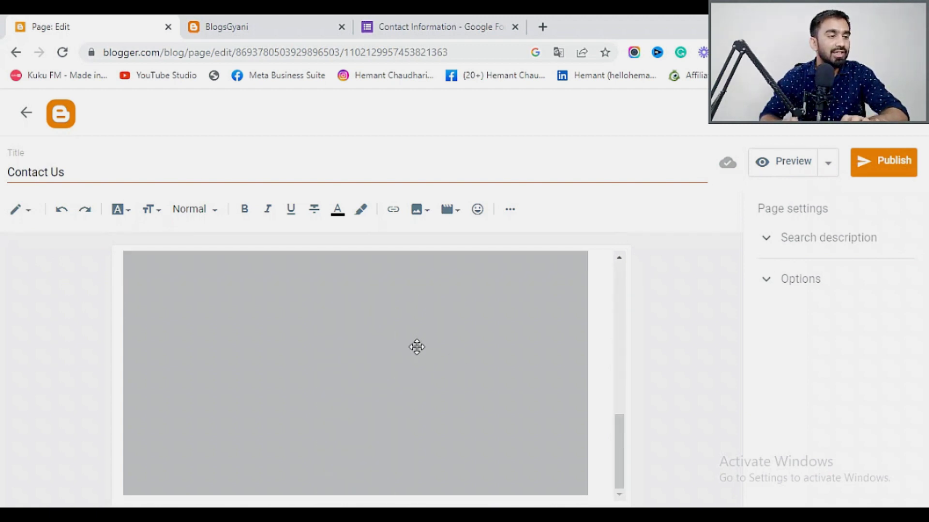
{"action": "scroll", "coordinate": [476, 369], "scroll_direction": "up", "scroll_amount": 2}
{"action": "scroll", "coordinate": [477, 369], "scroll_direction": "up", "scroll_amount": 1}
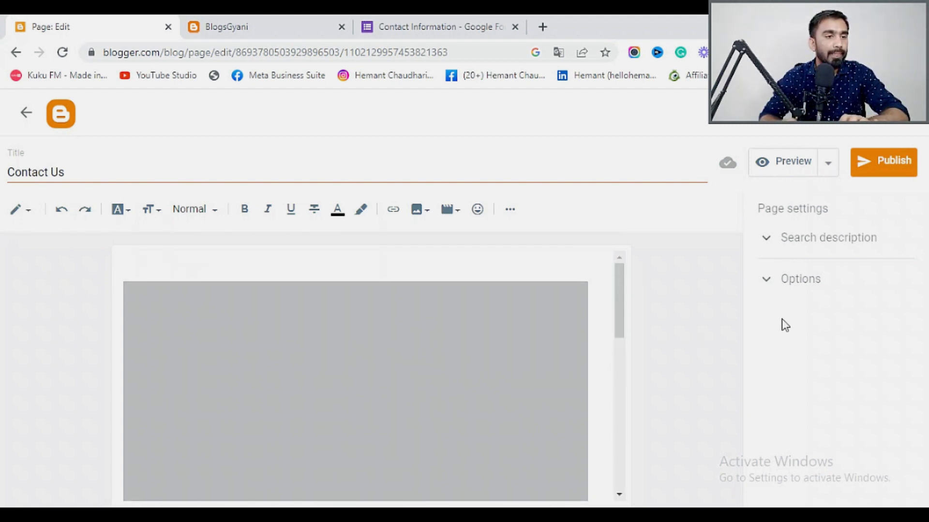
{"action": "left_click", "coordinate": [769, 286]}
{"action": "left_click", "coordinate": [767, 348]}
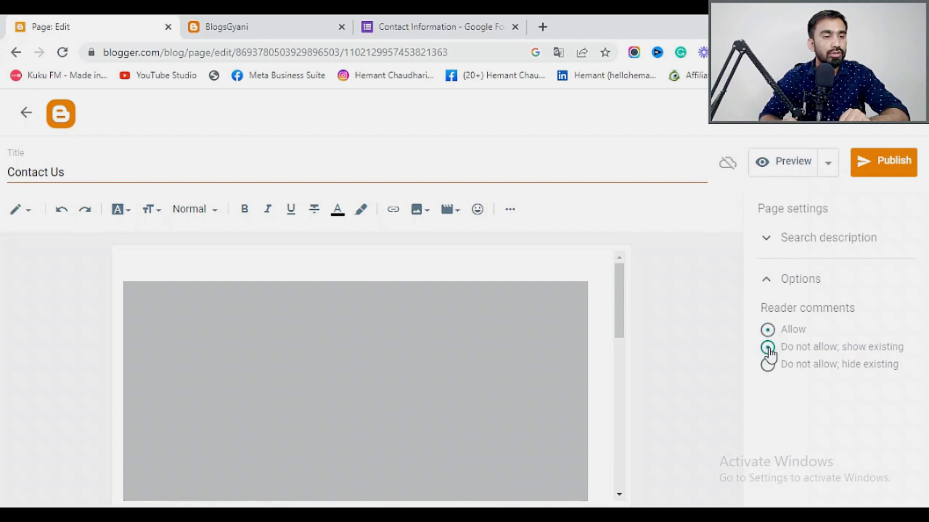
{"action": "left_click", "coordinate": [883, 173]}
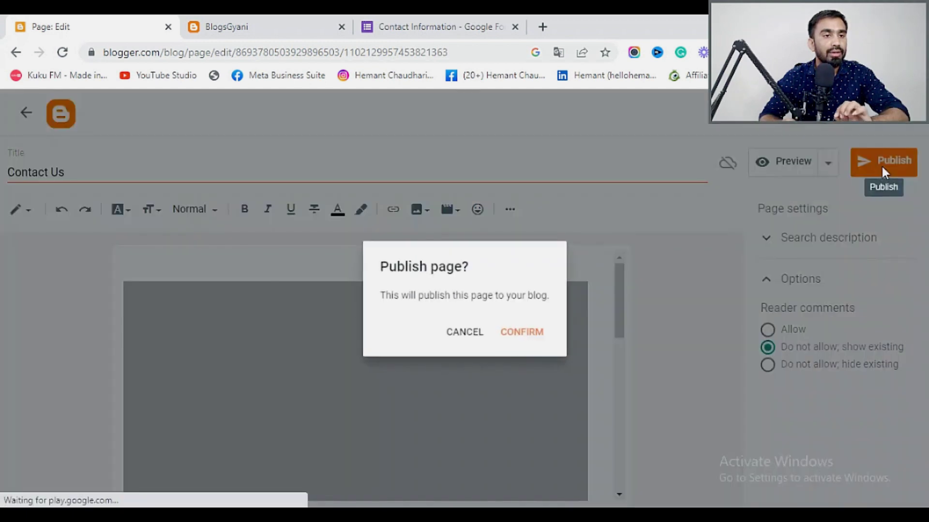
{"action": "left_click", "coordinate": [532, 335]}
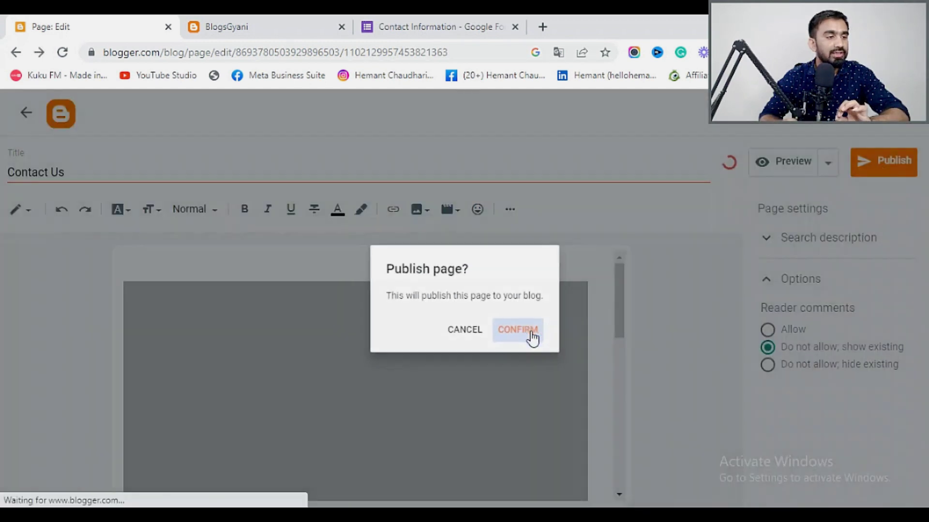
{"action": "left_click", "coordinate": [288, 23]}
{"action": "left_click", "coordinate": [83, 19]}
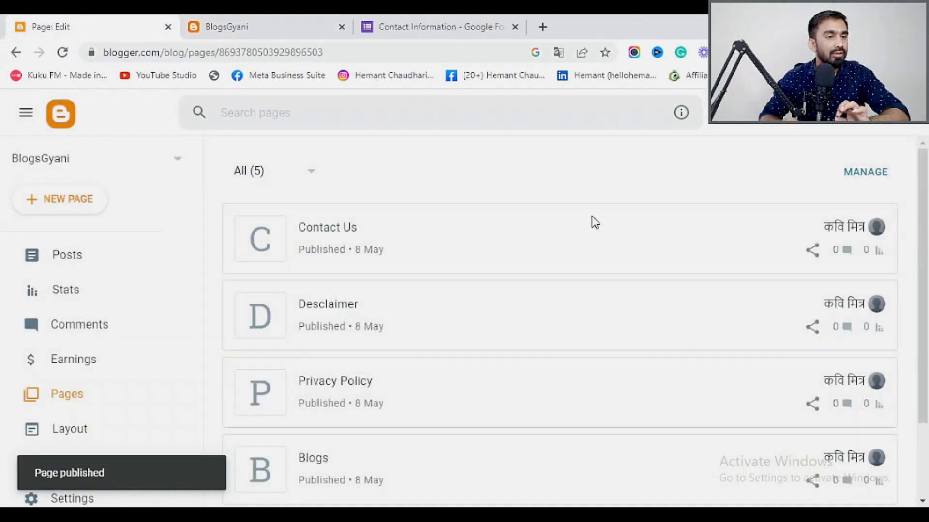
View the live Contact Us page, dismiss the translation offer, and scroll through its embedded form.
{"action": "mouse_move", "coordinate": [829, 249]}
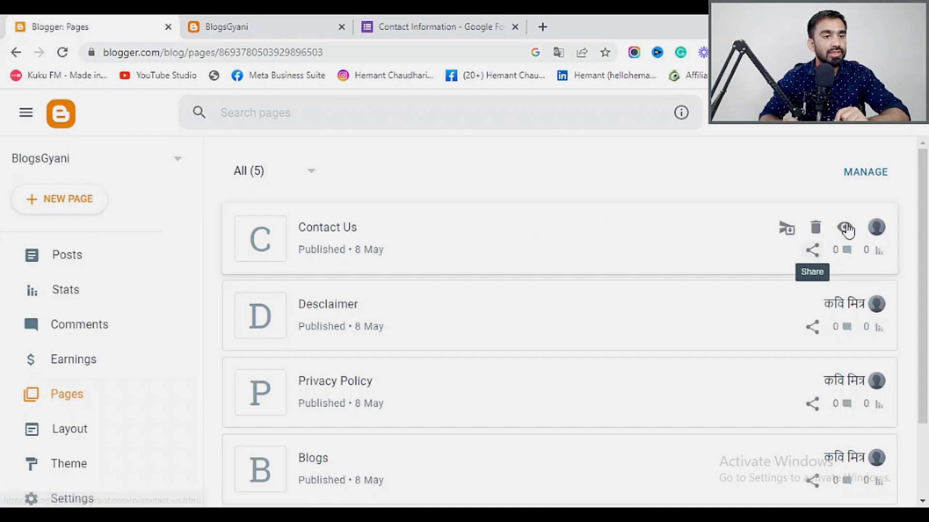
{"action": "left_click", "coordinate": [844, 229]}
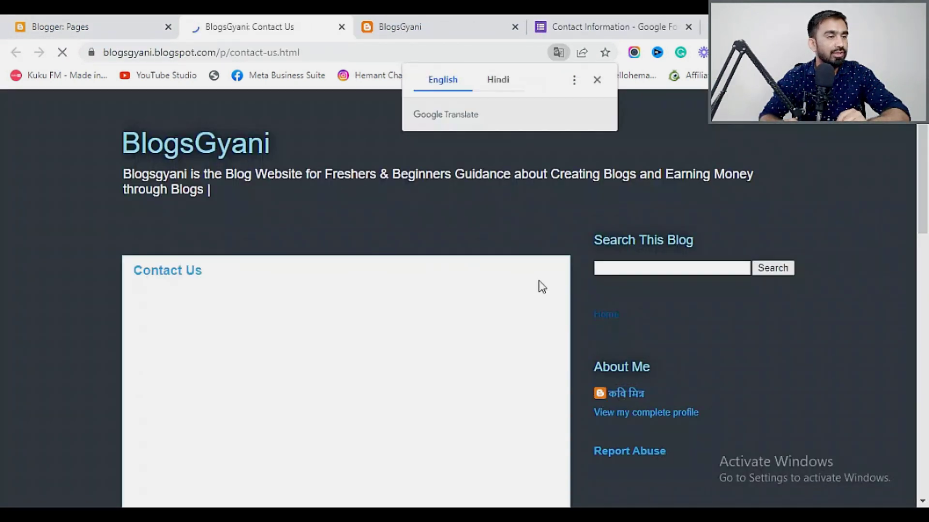
{"action": "left_click", "coordinate": [597, 79]}
{"action": "scroll", "coordinate": [499, 296], "scroll_direction": "down", "scroll_amount": 5}
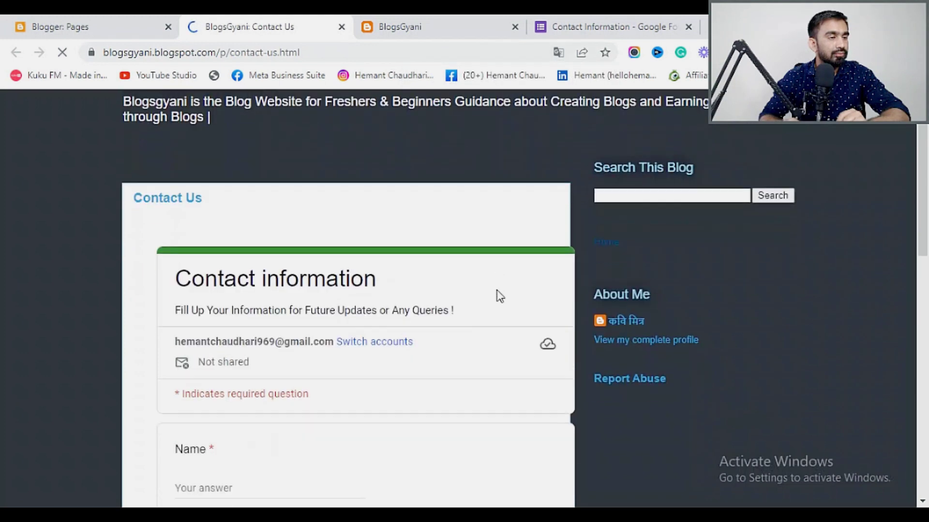
{"action": "scroll", "coordinate": [297, 267], "scroll_direction": "down", "scroll_amount": 1}
{"action": "scroll", "coordinate": [293, 235], "scroll_direction": "down", "scroll_amount": 4}
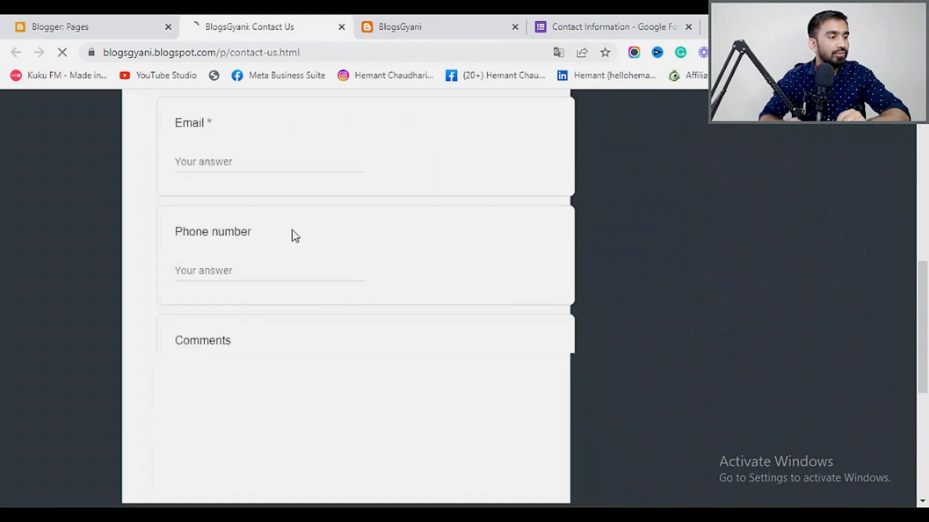
{"action": "scroll", "coordinate": [393, 308], "scroll_direction": "down", "scroll_amount": 6}
{"action": "scroll", "coordinate": [393, 308], "scroll_direction": "up", "scroll_amount": 4}
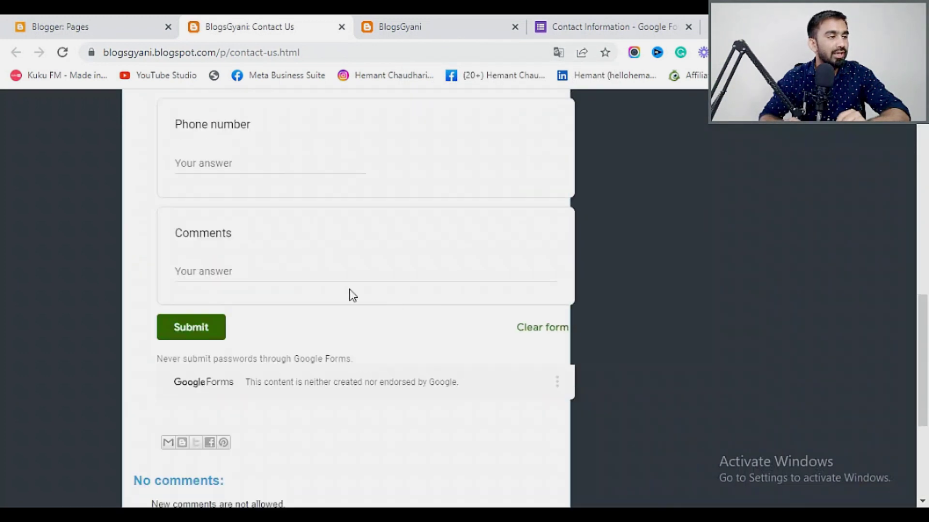
{"action": "scroll", "coordinate": [274, 269], "scroll_direction": "up", "scroll_amount": 3}
{"action": "scroll", "coordinate": [222, 317], "scroll_direction": "up", "scroll_amount": 4}
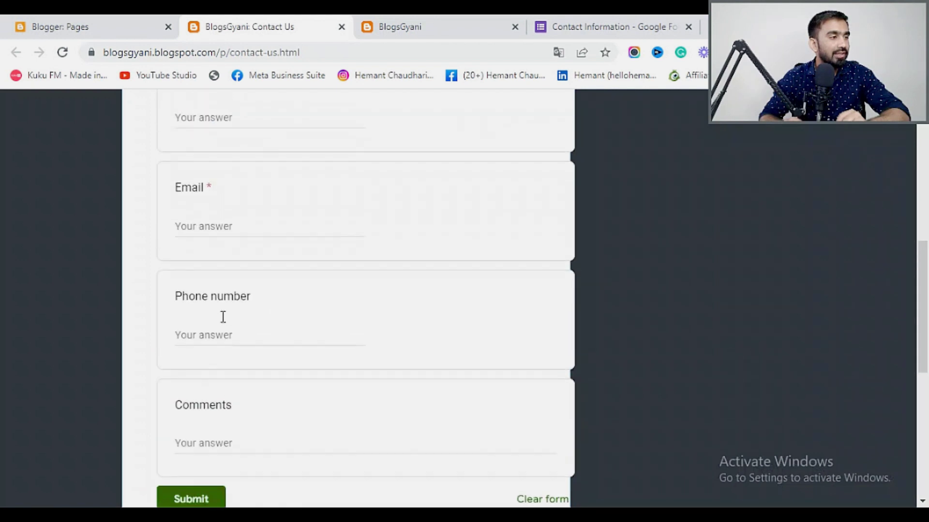
{"action": "scroll", "coordinate": [218, 269], "scroll_direction": "down", "scroll_amount": 3}
{"action": "scroll", "coordinate": [231, 411], "scroll_direction": "down", "scroll_amount": 4}
{"action": "scroll", "coordinate": [336, 356], "scroll_direction": "up", "scroll_amount": 10}
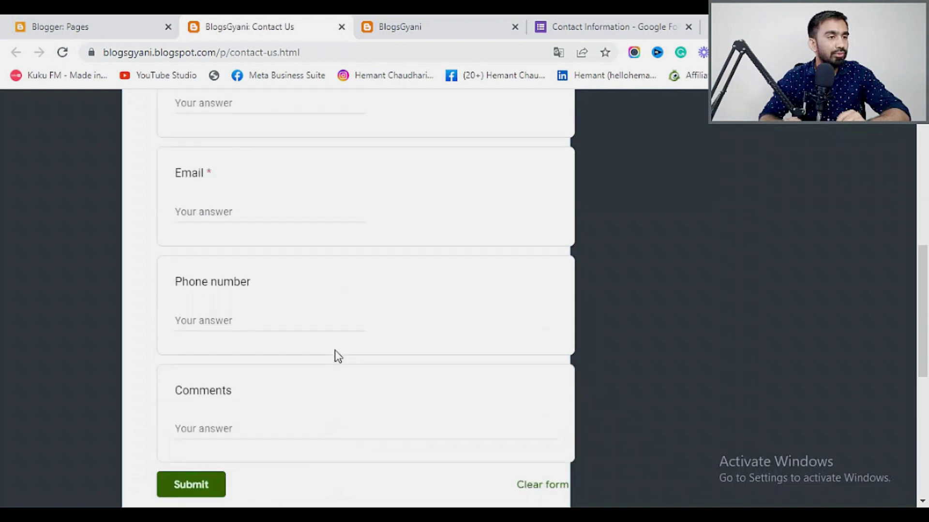
{"action": "scroll", "coordinate": [501, 338], "scroll_direction": "up", "scroll_amount": 1}
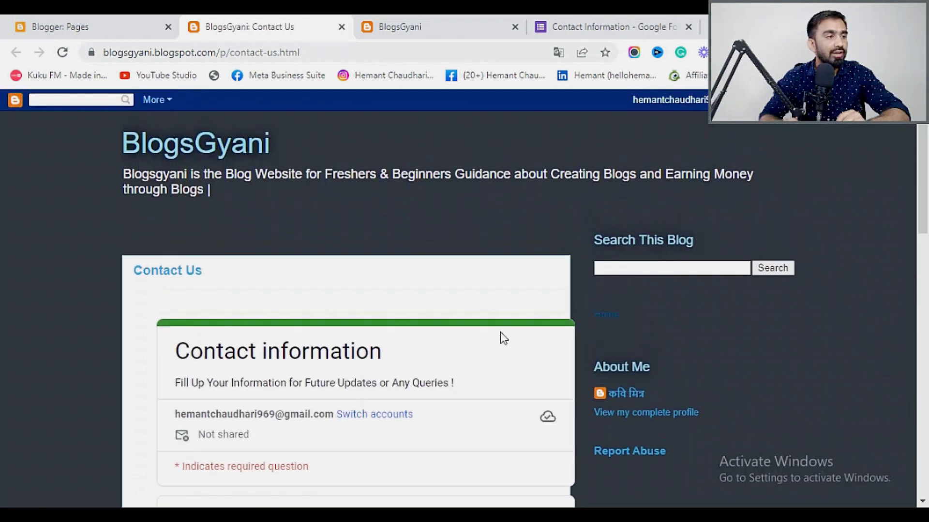
Return to Blogger's list of pages.
{"action": "left_click", "coordinate": [127, 22]}
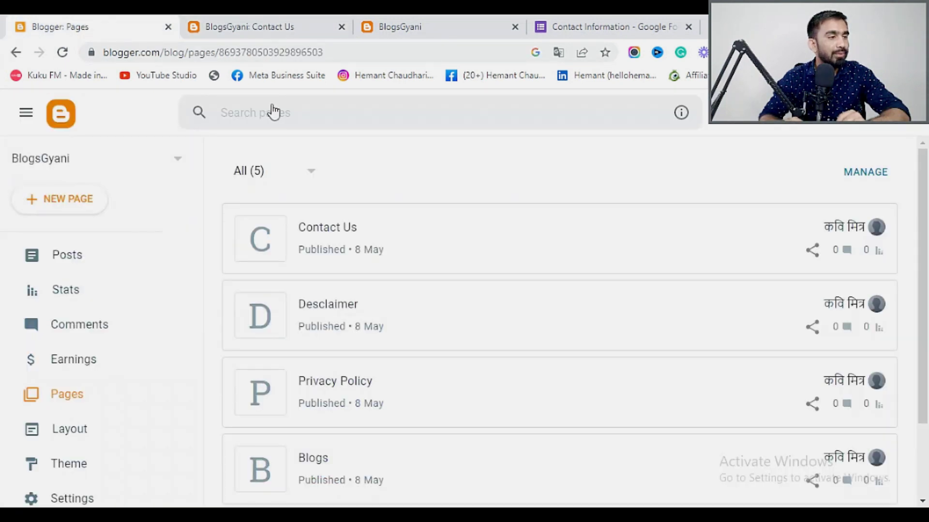
{"action": "scroll", "coordinate": [425, 274], "scroll_direction": "down", "scroll_amount": 2}
{"action": "scroll", "coordinate": [426, 339], "scroll_direction": "up", "scroll_amount": 2}
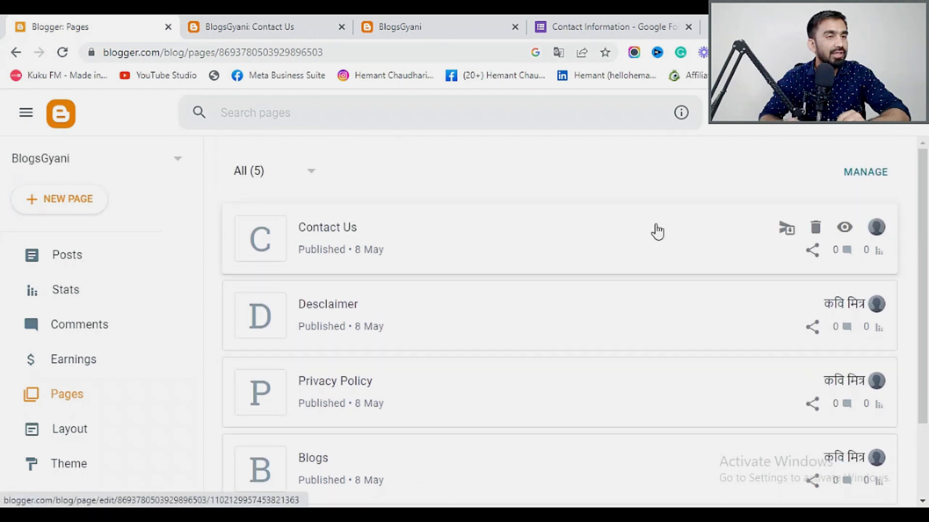
Create an 'About Us' page and paste the blog's homepage description into its body.
{"action": "left_click", "coordinate": [73, 203]}
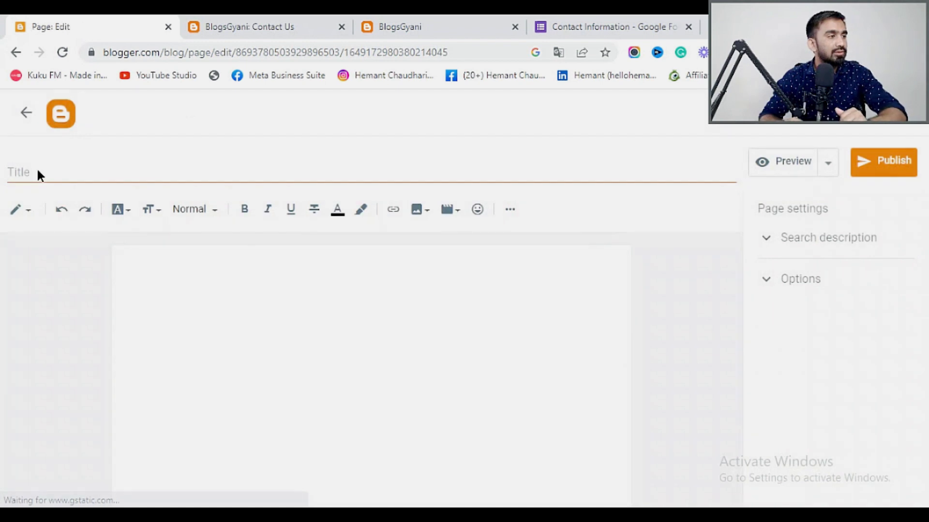
{"action": "left_click", "coordinate": [39, 169]}
{"action": "type", "text": "About Us"}
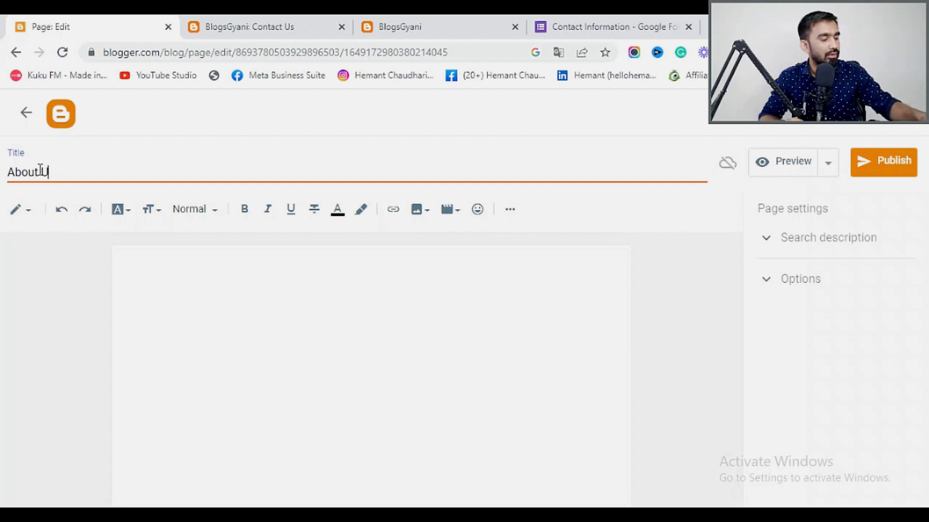
{"action": "left_click", "coordinate": [305, 19]}
{"action": "left_click", "coordinate": [414, 21]}
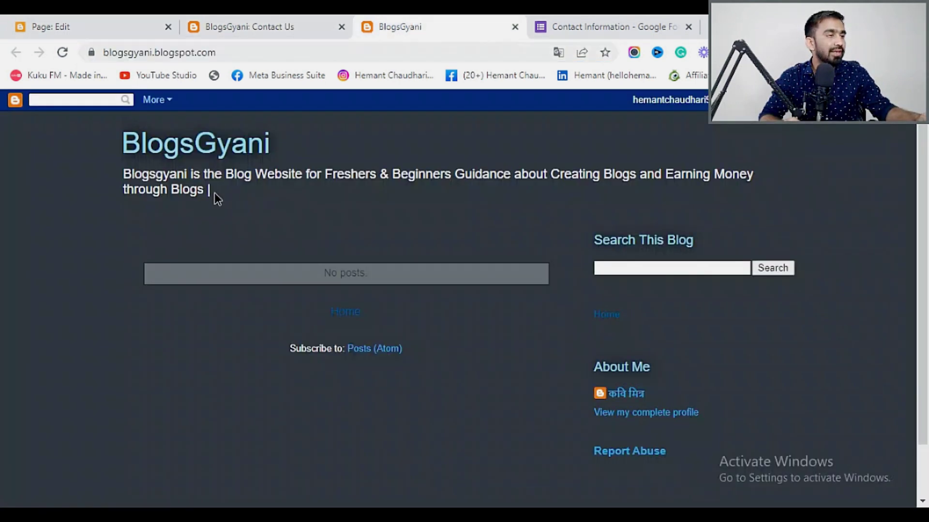
{"action": "left_click_drag", "start_coordinate": [243, 192], "coordinate": [122, 174]}
{"action": "key", "text": "ctrl+c"}
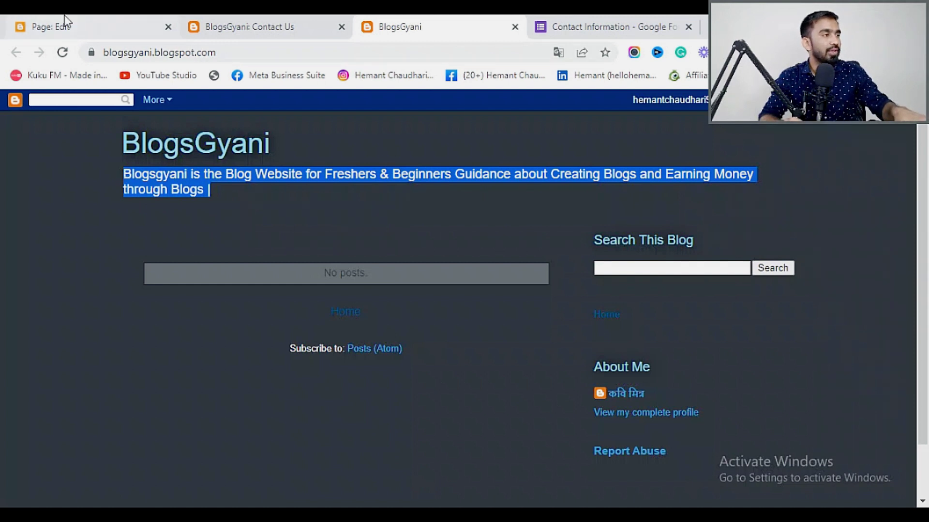
{"action": "left_click", "coordinate": [57, 25]}
{"action": "left_click", "coordinate": [180, 277]}
{"action": "key", "text": "ctrl+v"}
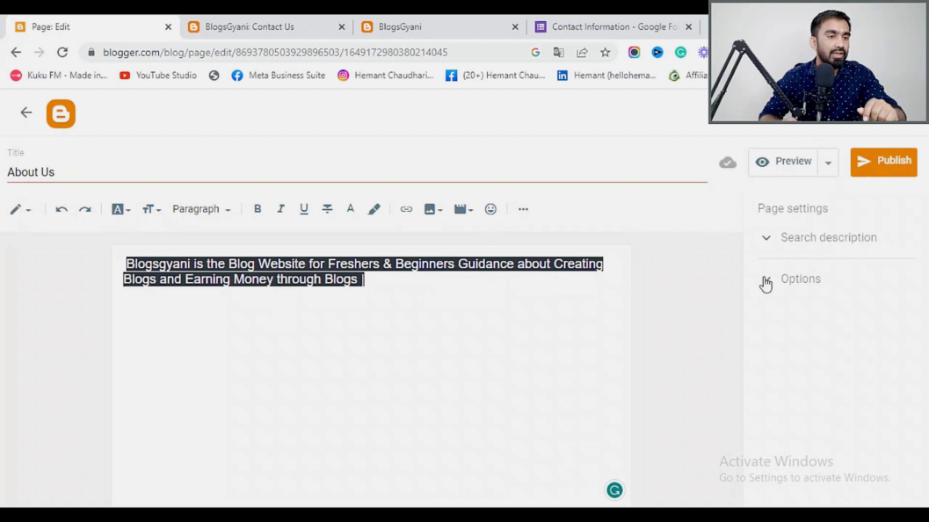
Set reader comments to 'Do not allow; show existing' and publish the About Us page.
{"action": "left_click", "coordinate": [764, 281]}
{"action": "left_click", "coordinate": [767, 347]}
{"action": "left_click", "coordinate": [865, 173]}
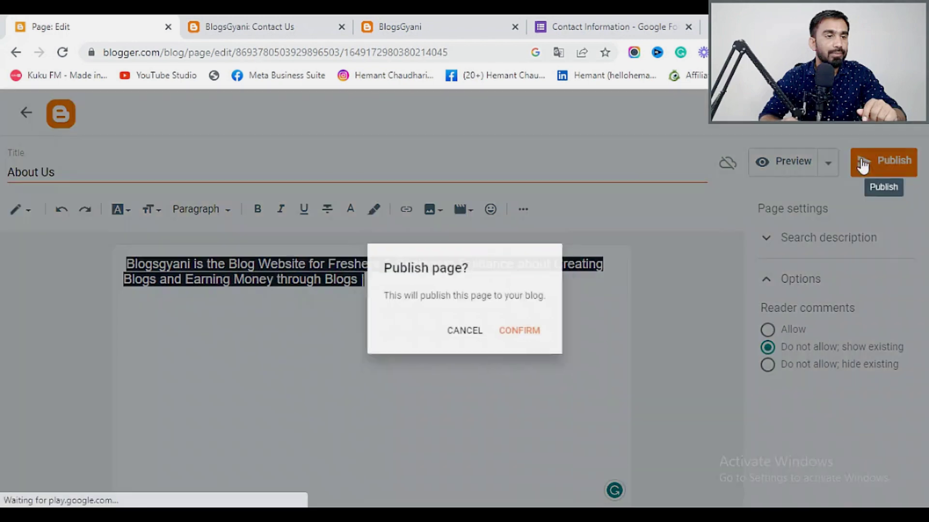
{"action": "left_click", "coordinate": [523, 339]}
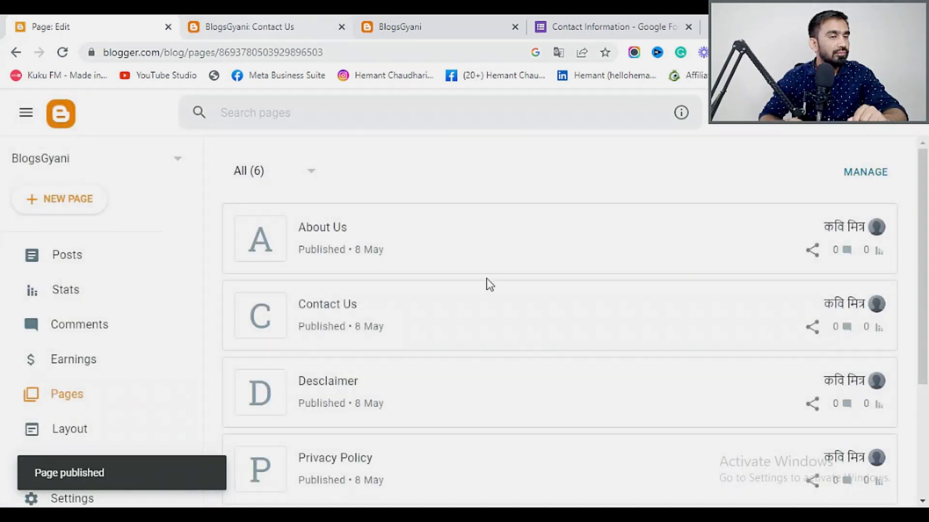
{"action": "scroll", "coordinate": [598, 336], "scroll_direction": "down", "scroll_amount": 3}
{"action": "scroll", "coordinate": [465, 427], "scroll_direction": "down", "scroll_amount": 1}
{"action": "scroll", "coordinate": [455, 459], "scroll_direction": "up", "scroll_amount": 4}
{"action": "scroll", "coordinate": [458, 455], "scroll_direction": "down", "scroll_amount": 4}
{"action": "scroll", "coordinate": [463, 453], "scroll_direction": "up", "scroll_amount": 4}
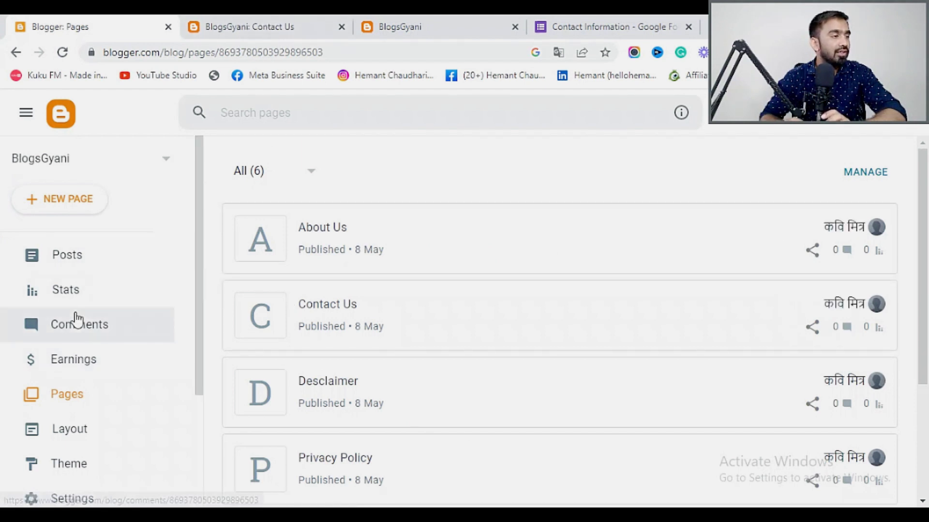
{"action": "scroll", "coordinate": [93, 380], "scroll_direction": "down", "scroll_amount": 3}
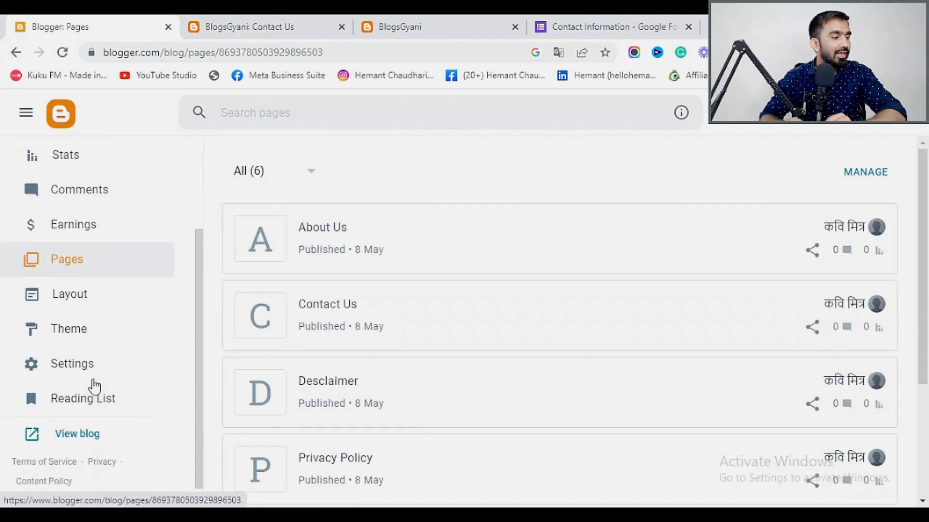
In Layout, save the Navbar gadget settings with the Blue style.
{"action": "left_click", "coordinate": [70, 286]}
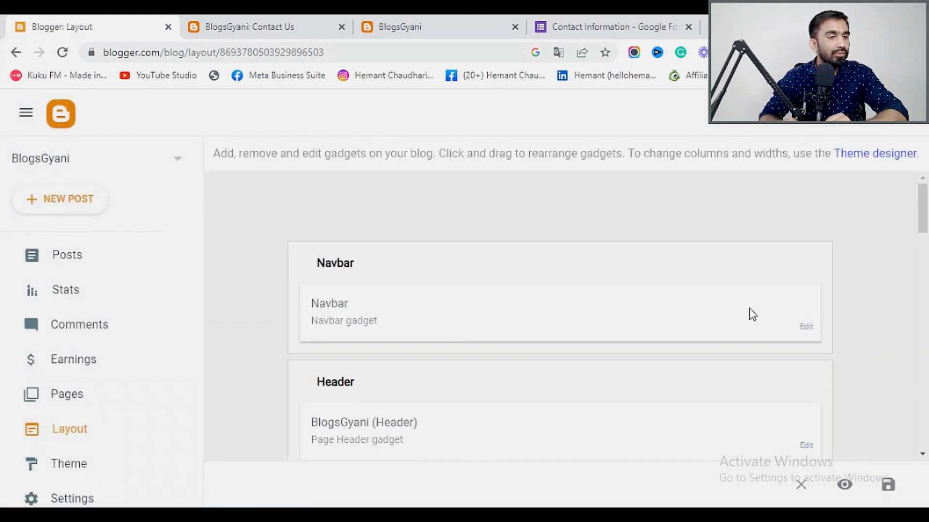
{"action": "left_click", "coordinate": [805, 329]}
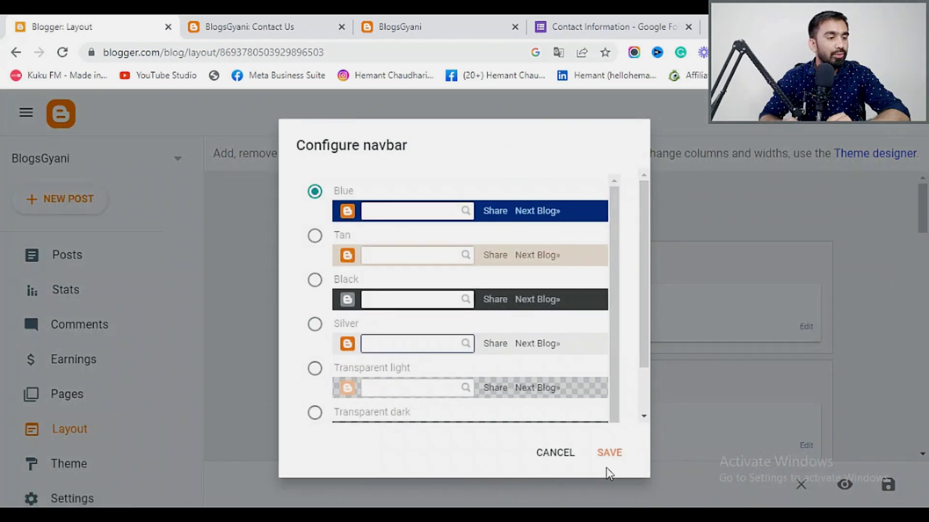
{"action": "left_click", "coordinate": [613, 457]}
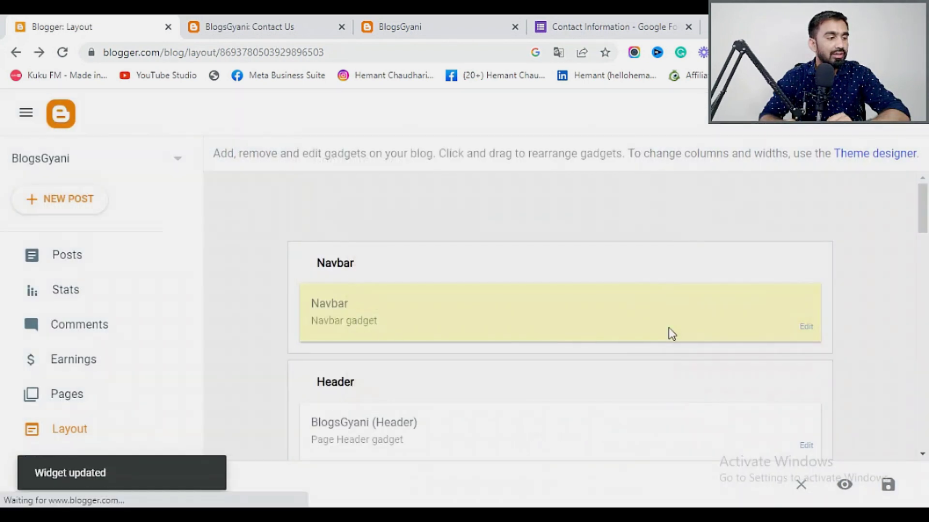
Save the Header gadget's settings.
{"action": "scroll", "coordinate": [669, 329], "scroll_direction": "down", "scroll_amount": 3}
{"action": "left_click", "coordinate": [805, 301]}
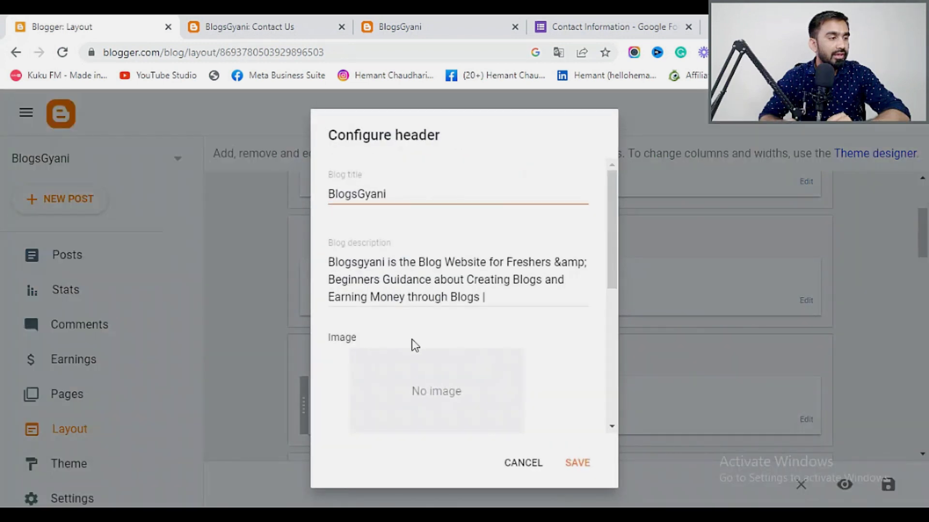
{"action": "scroll", "coordinate": [414, 343], "scroll_direction": "down", "scroll_amount": 6}
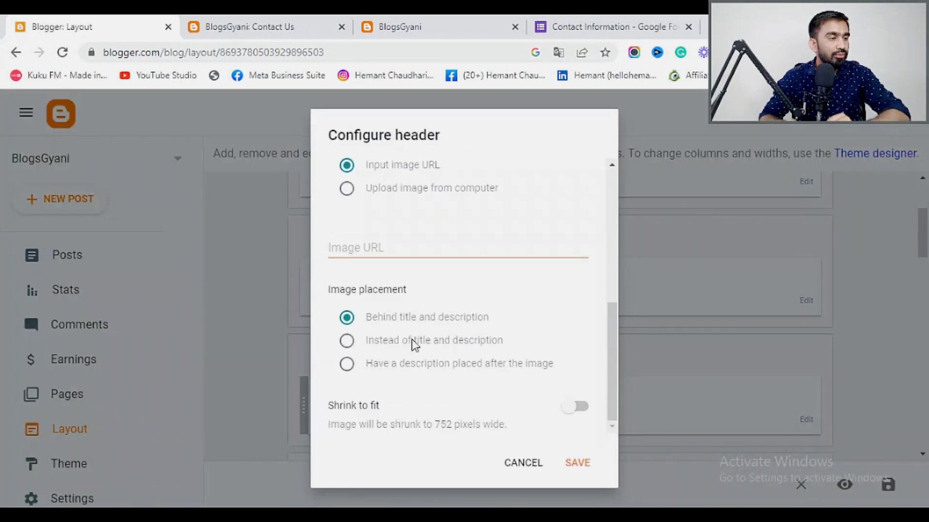
{"action": "left_click", "coordinate": [575, 465]}
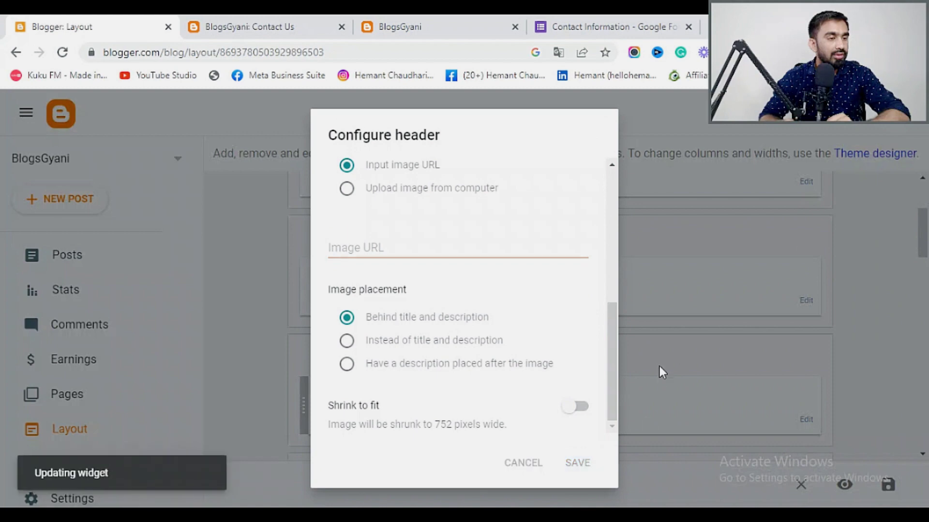
{"action": "scroll", "coordinate": [643, 363], "scroll_direction": "down", "scroll_amount": 3}
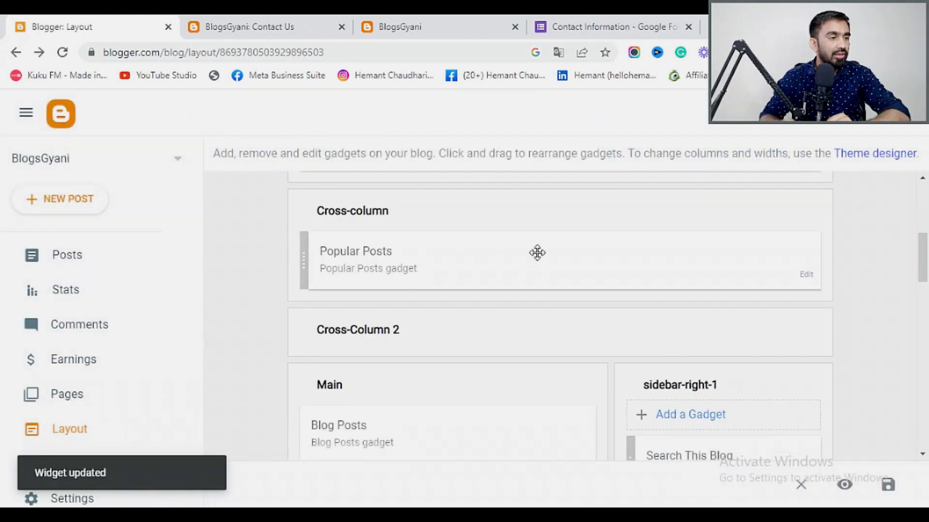
{"action": "scroll", "coordinate": [486, 316], "scroll_direction": "down", "scroll_amount": 3}
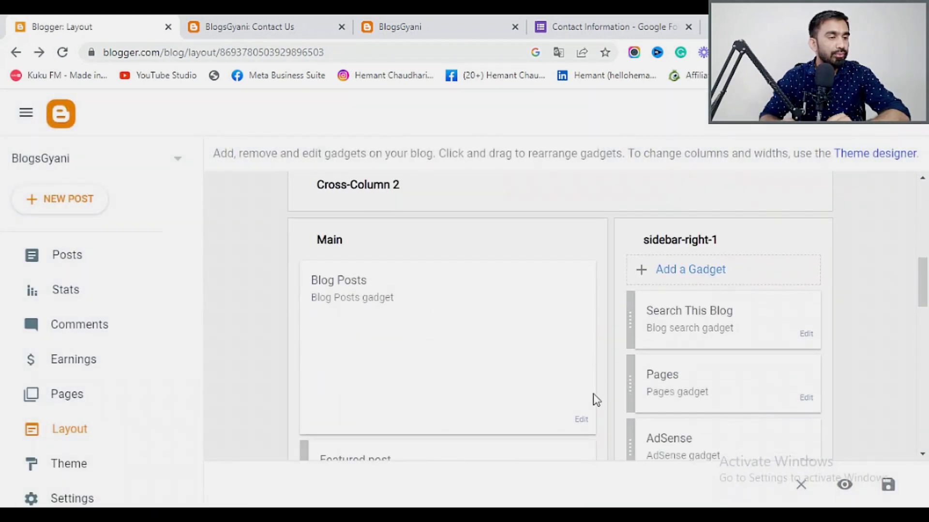
{"action": "left_click", "coordinate": [582, 421]}
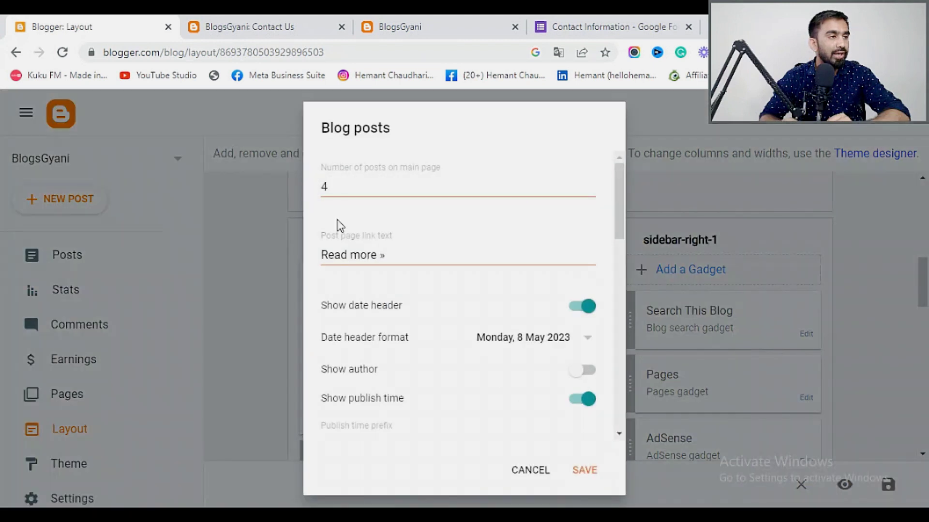
{"action": "scroll", "coordinate": [407, 275], "scroll_direction": "down", "scroll_amount": 4}
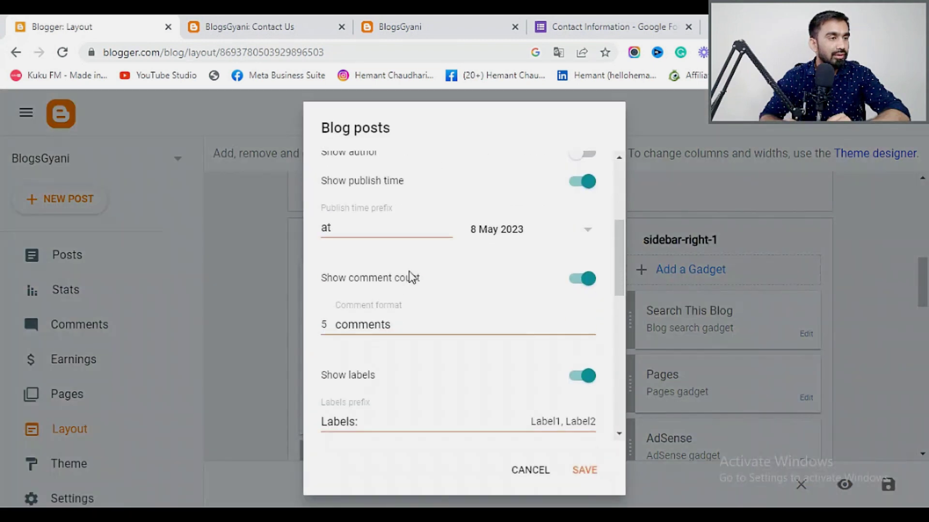
{"action": "scroll", "coordinate": [410, 280], "scroll_direction": "down", "scroll_amount": 8}
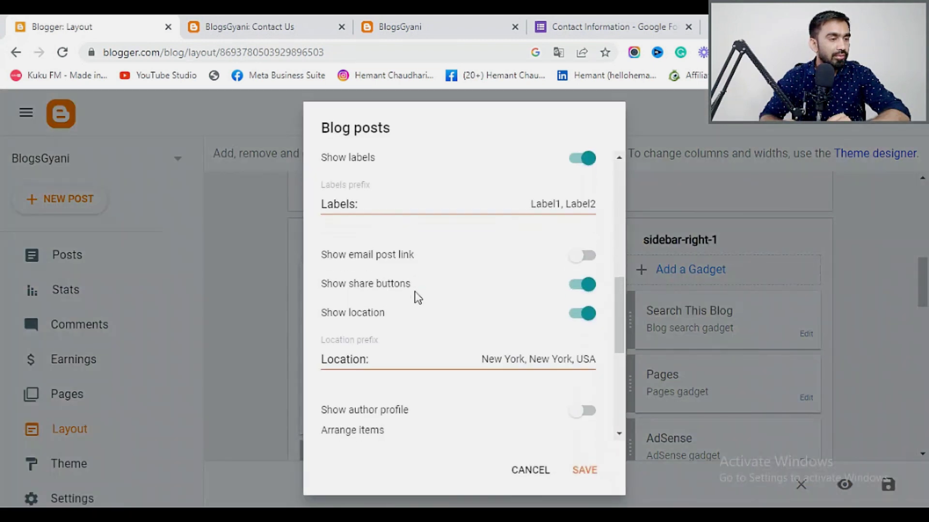
{"action": "scroll", "coordinate": [414, 292], "scroll_direction": "up", "scroll_amount": 3}
{"action": "scroll", "coordinate": [414, 291], "scroll_direction": "down", "scroll_amount": 3}
{"action": "scroll", "coordinate": [414, 291], "scroll_direction": "up", "scroll_amount": 1}
{"action": "scroll", "coordinate": [414, 291], "scroll_direction": "up", "scroll_amount": 10}
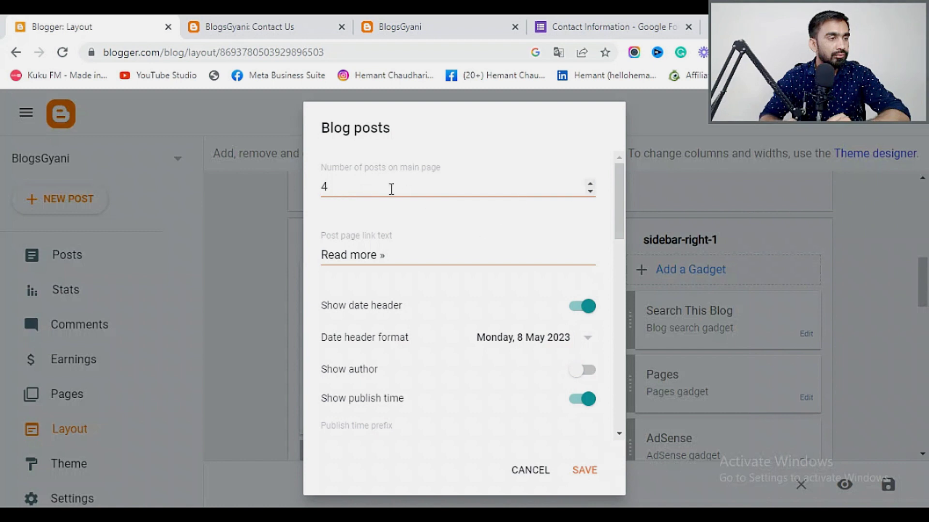
{"action": "left_click", "coordinate": [369, 255]}
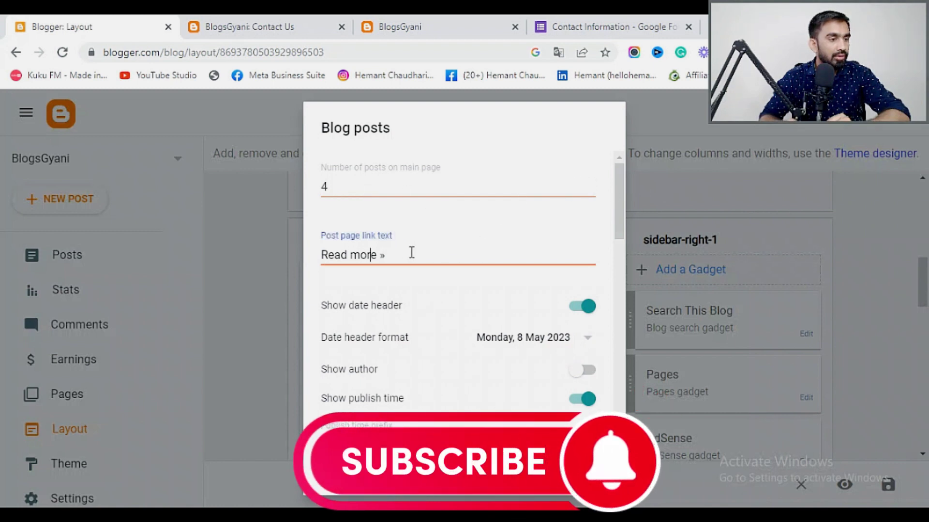
{"action": "scroll", "coordinate": [411, 252], "scroll_direction": "down", "scroll_amount": 2}
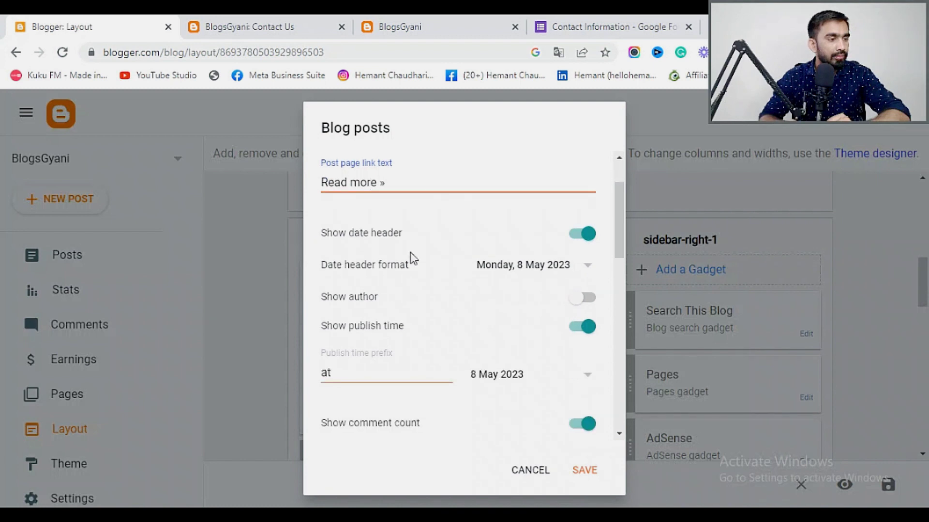
{"action": "scroll", "coordinate": [411, 253], "scroll_direction": "down", "scroll_amount": 2}
{"action": "scroll", "coordinate": [413, 310], "scroll_direction": "down", "scroll_amount": 4}
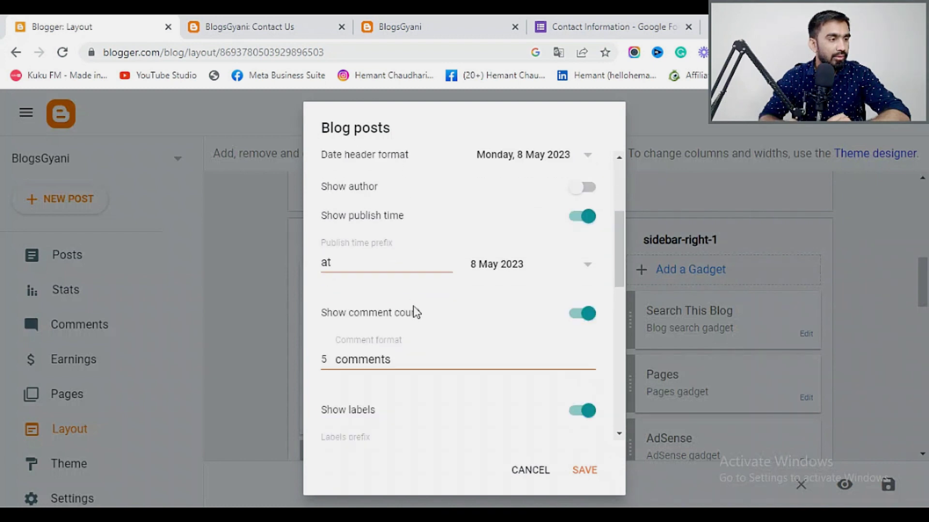
{"action": "scroll", "coordinate": [414, 306], "scroll_direction": "down", "scroll_amount": 6}
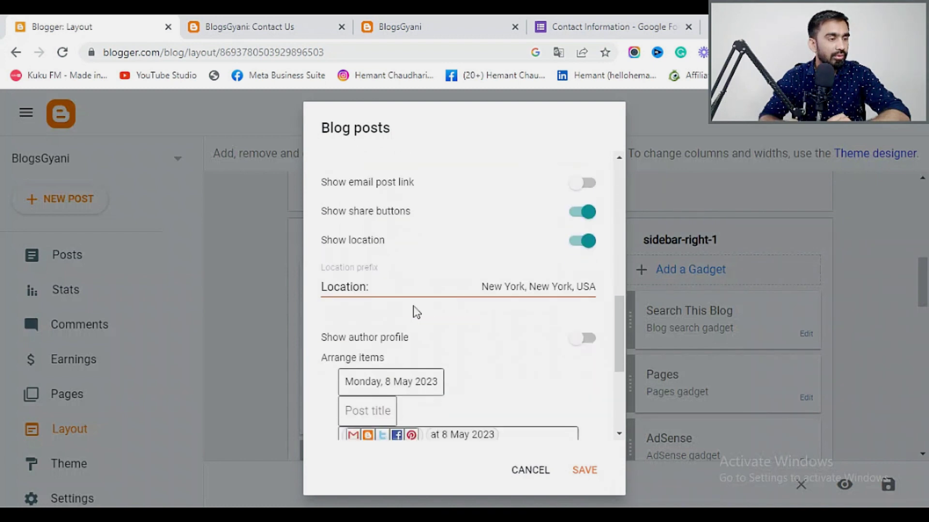
{"action": "scroll", "coordinate": [435, 302], "scroll_direction": "up", "scroll_amount": 5}
Delete all text from the Blog posts gadget's Location prefix field, leaving it blank.
{"action": "left_click", "coordinate": [417, 293]}
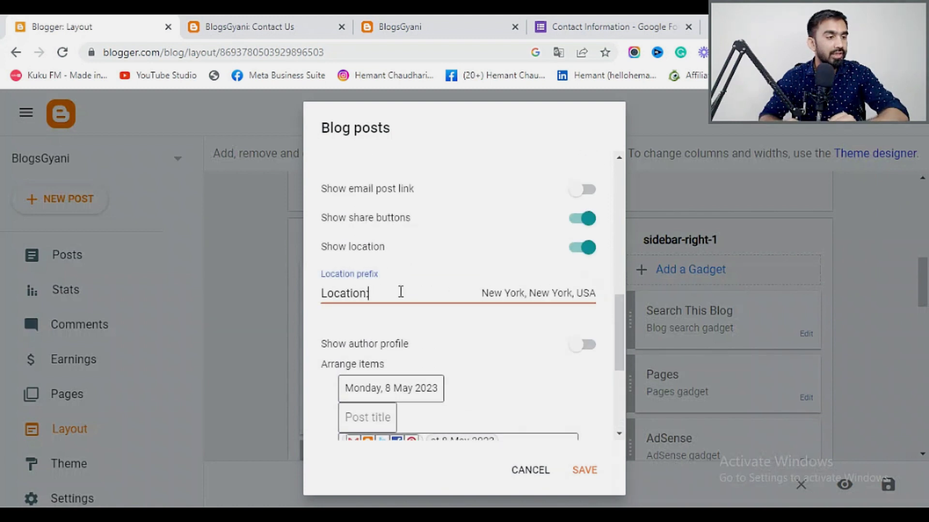
{"action": "left_click", "coordinate": [511, 294]}
{"action": "left_click", "coordinate": [382, 293]}
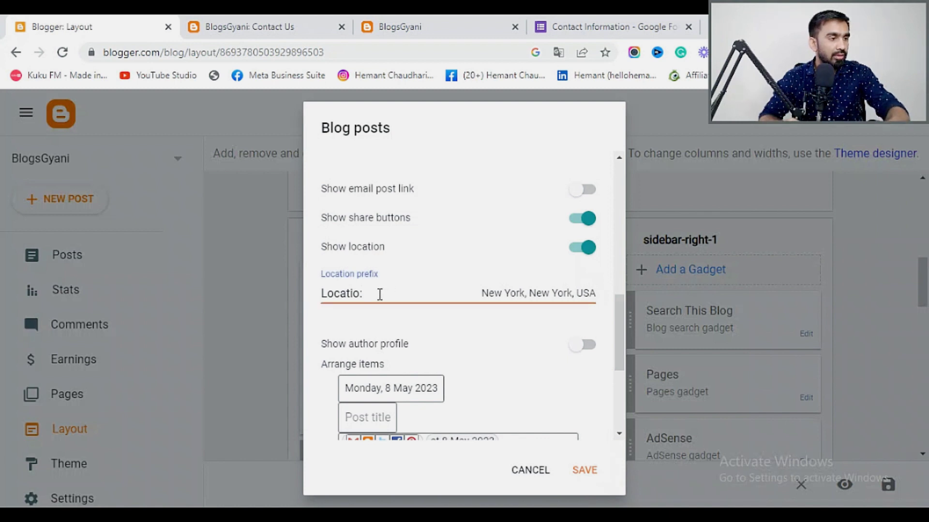
{"action": "left_click_drag", "start_coordinate": [385, 291], "coordinate": [302, 297]}
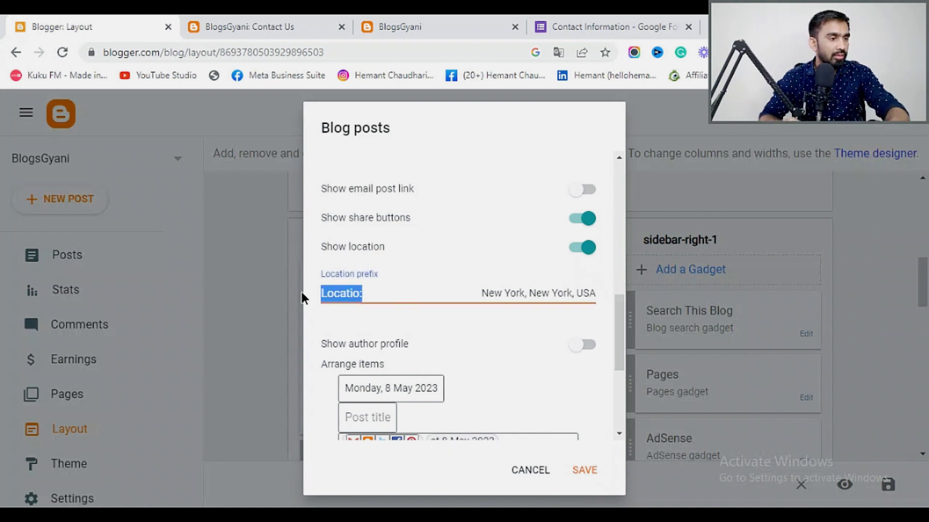
{"action": "key", "text": "BackSpace"}
{"action": "left_click", "coordinate": [508, 299]}
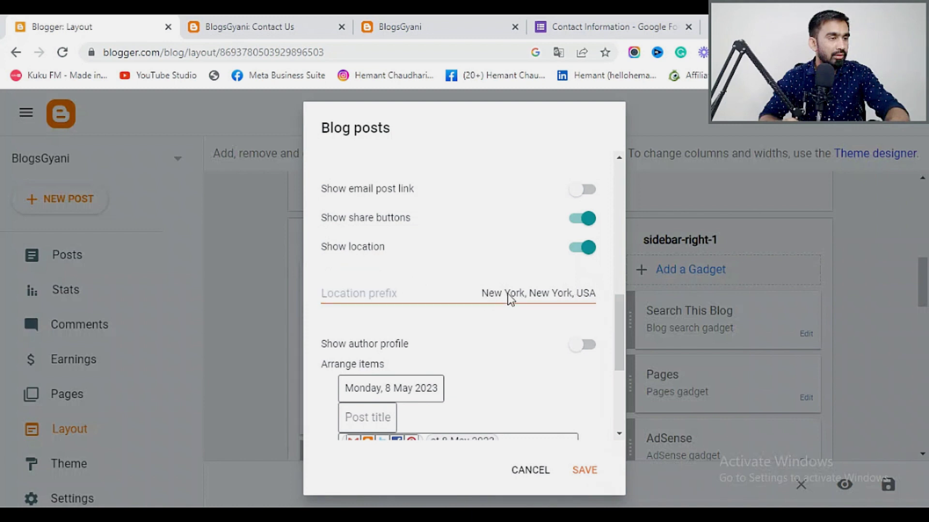
{"action": "left_click", "coordinate": [391, 299]}
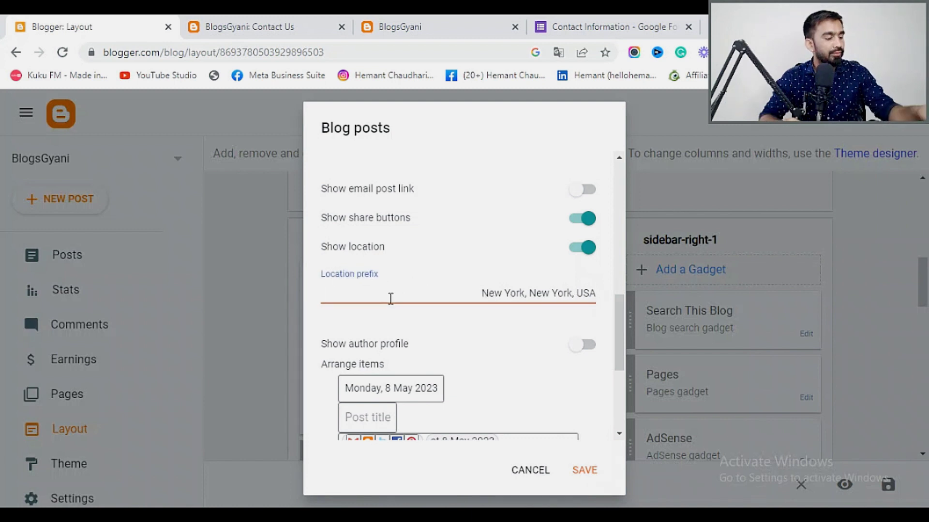
{"action": "left_click", "coordinate": [554, 296]}
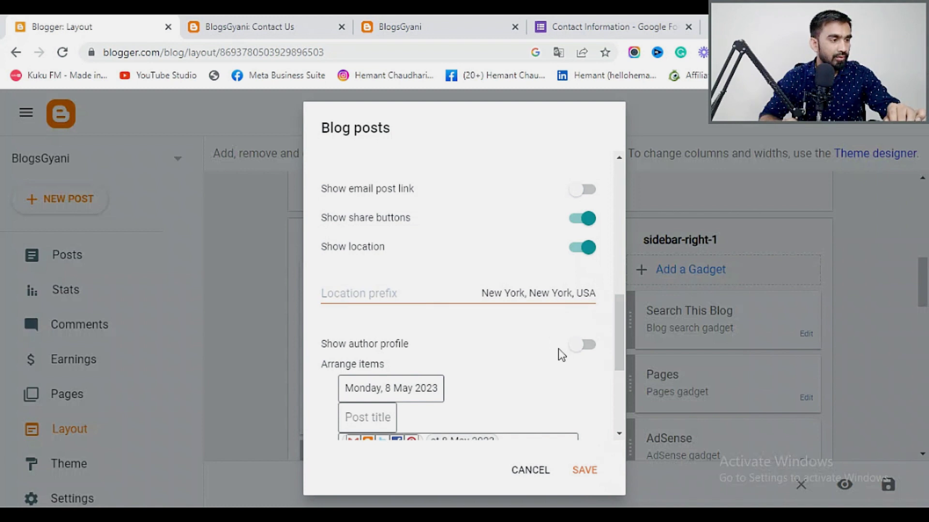
{"action": "scroll", "coordinate": [498, 332], "scroll_direction": "down", "scroll_amount": 2}
{"action": "scroll", "coordinate": [505, 330], "scroll_direction": "up", "scroll_amount": 2}
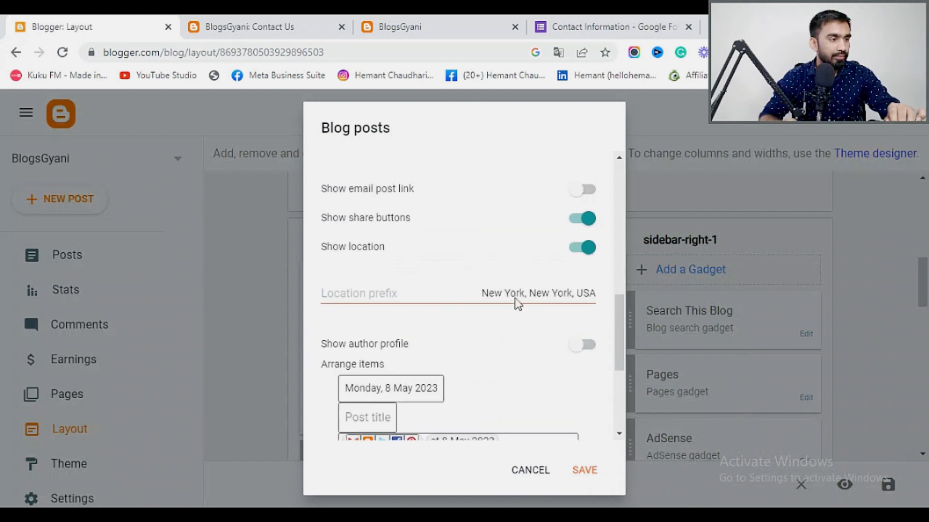
Switch off Show location, keeping share buttons on and the author profile hidden.
{"action": "left_click", "coordinate": [587, 245]}
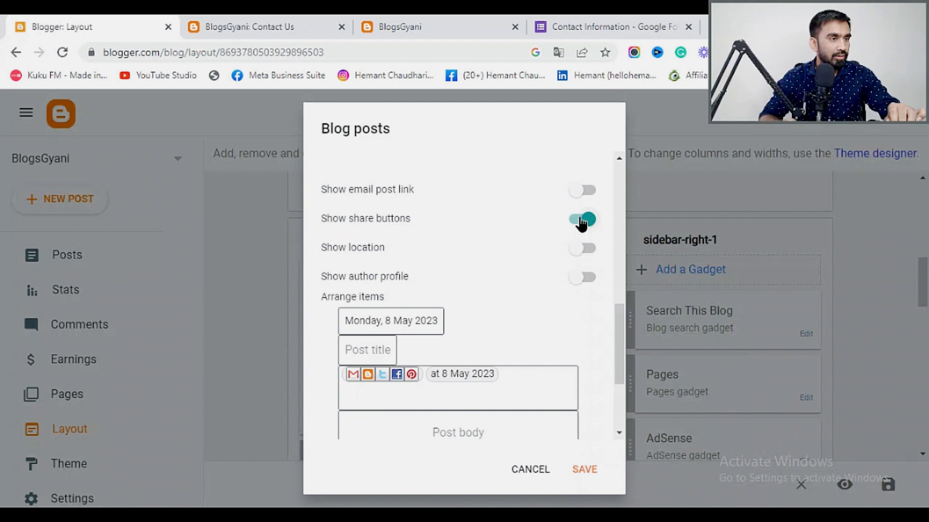
{"action": "left_click", "coordinate": [582, 222]}
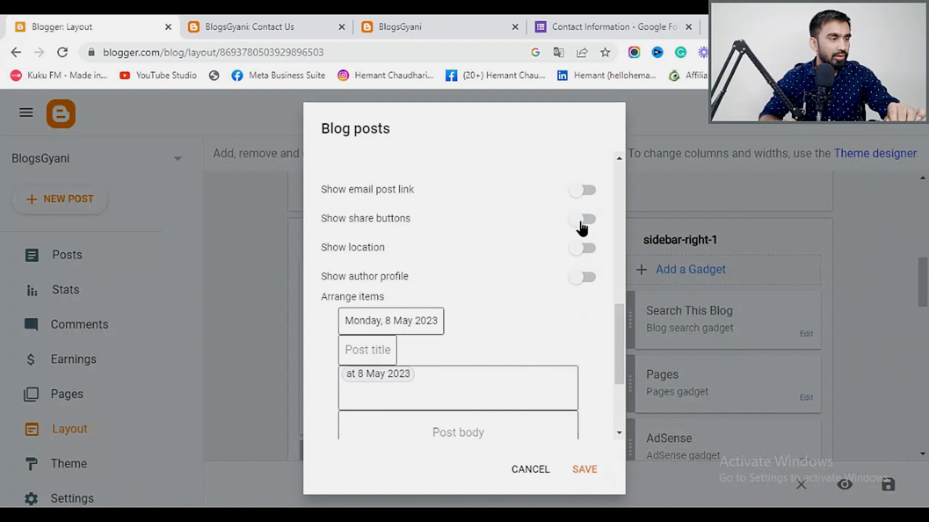
{"action": "left_click", "coordinate": [581, 224]}
{"action": "scroll", "coordinate": [503, 339], "scroll_direction": "down", "scroll_amount": 3}
{"action": "scroll", "coordinate": [503, 338], "scroll_direction": "up", "scroll_amount": 6}
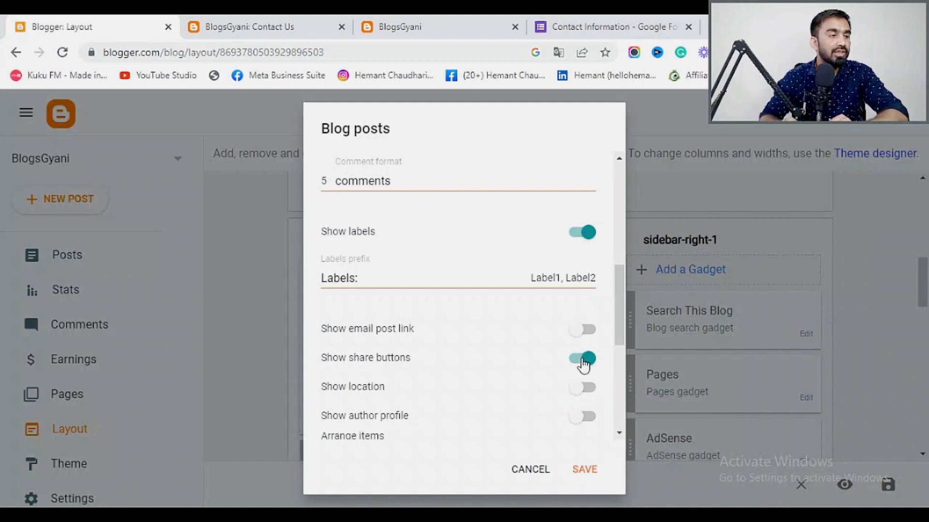
{"action": "scroll", "coordinate": [583, 365], "scroll_direction": "down", "scroll_amount": 3}
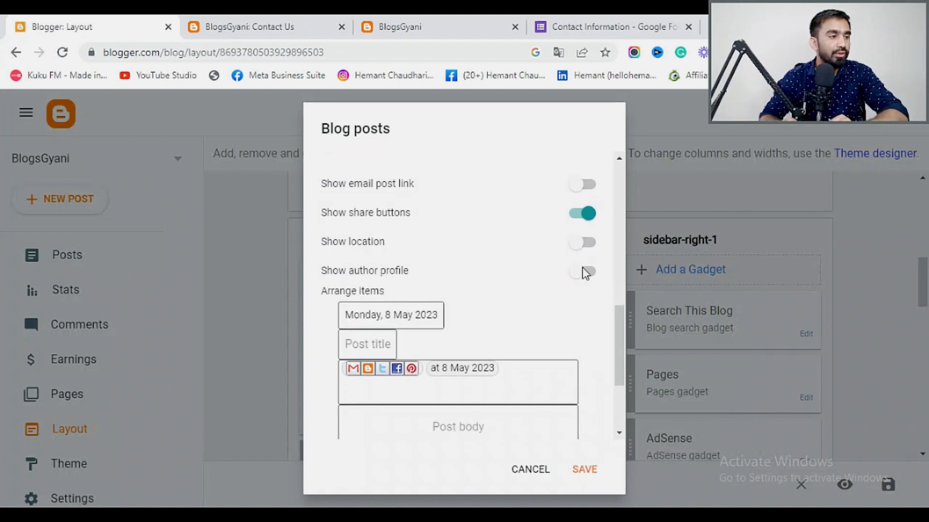
{"action": "left_click", "coordinate": [586, 280]}
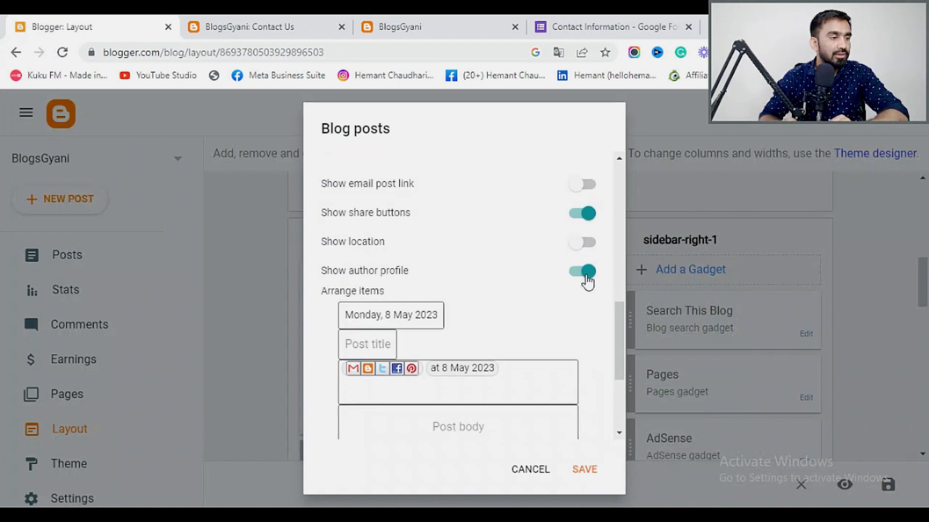
{"action": "scroll", "coordinate": [587, 282], "scroll_direction": "down", "scroll_amount": 3}
{"action": "scroll", "coordinate": [585, 275], "scroll_direction": "up", "scroll_amount": 4}
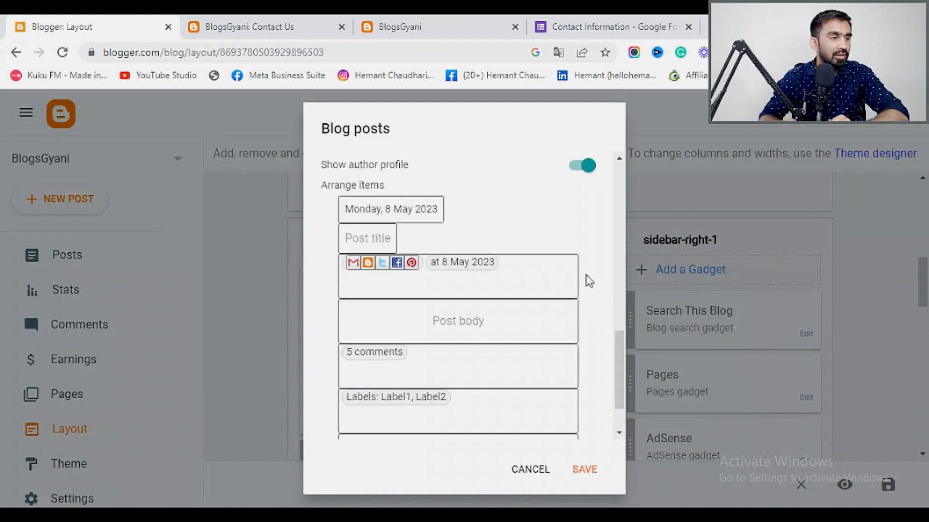
{"action": "left_click", "coordinate": [585, 325]}
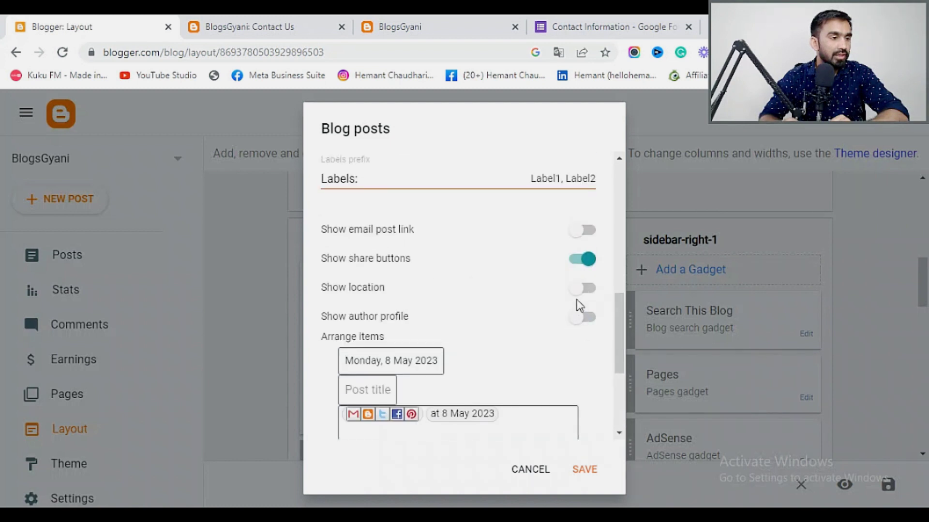
Switch off Show comment count while keeping Show labels on.
{"action": "scroll", "coordinate": [575, 295], "scroll_direction": "up", "scroll_amount": 1}
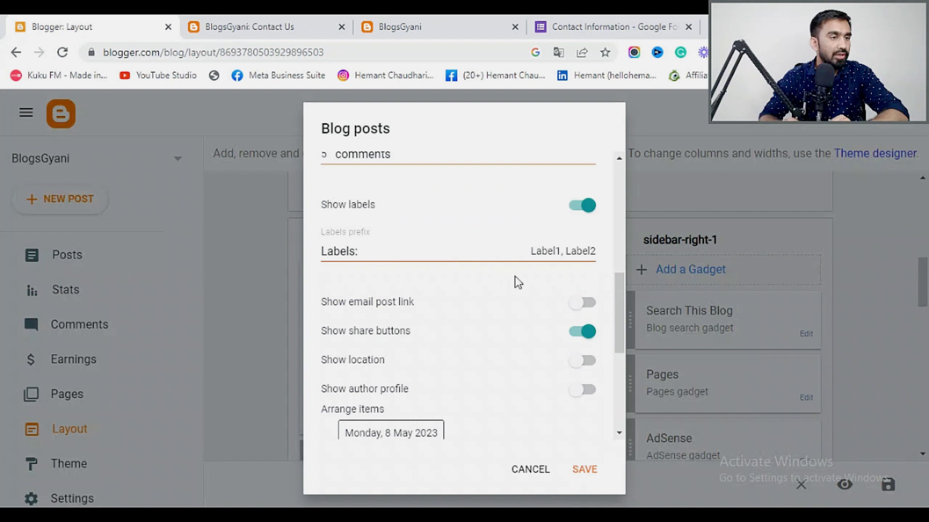
{"action": "scroll", "coordinate": [561, 300], "scroll_direction": "down", "scroll_amount": 5}
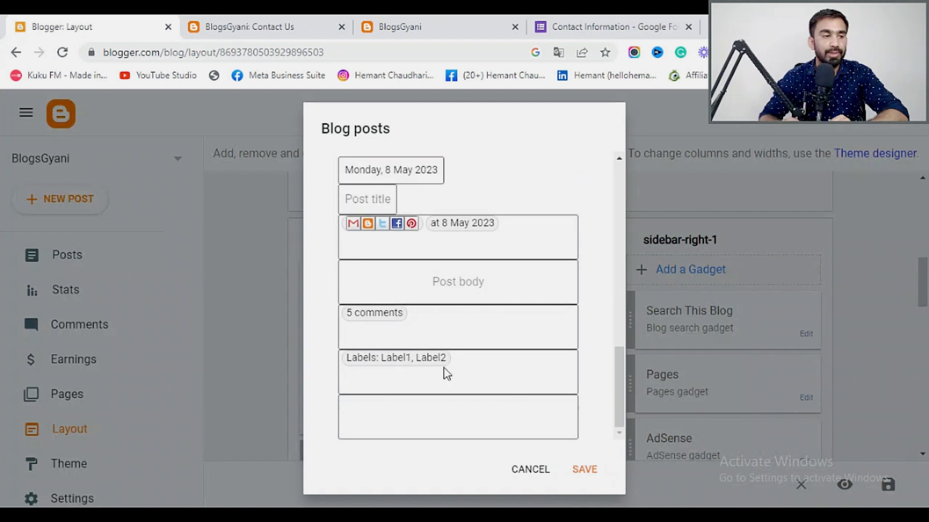
{"action": "scroll", "coordinate": [443, 367], "scroll_direction": "up", "scroll_amount": 3}
{"action": "scroll", "coordinate": [443, 367], "scroll_direction": "up", "scroll_amount": 6}
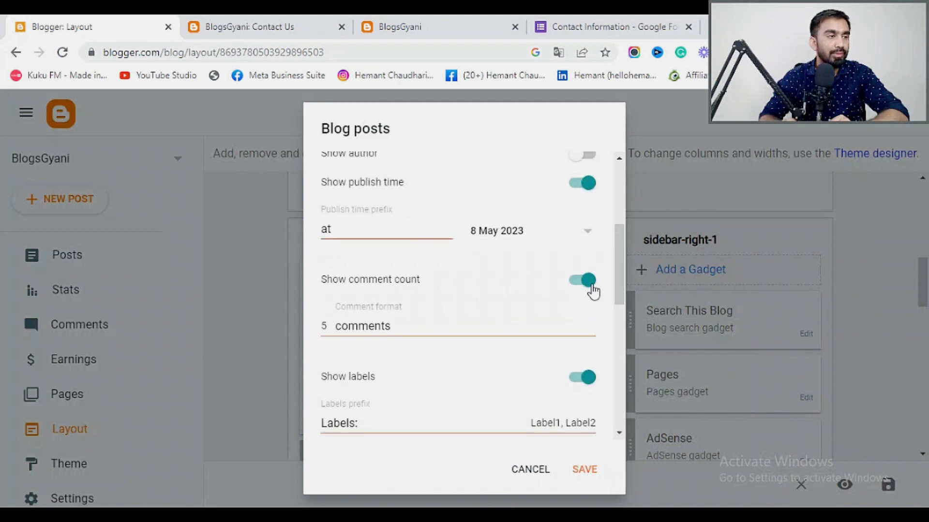
{"action": "scroll", "coordinate": [588, 295], "scroll_direction": "up", "scroll_amount": 2}
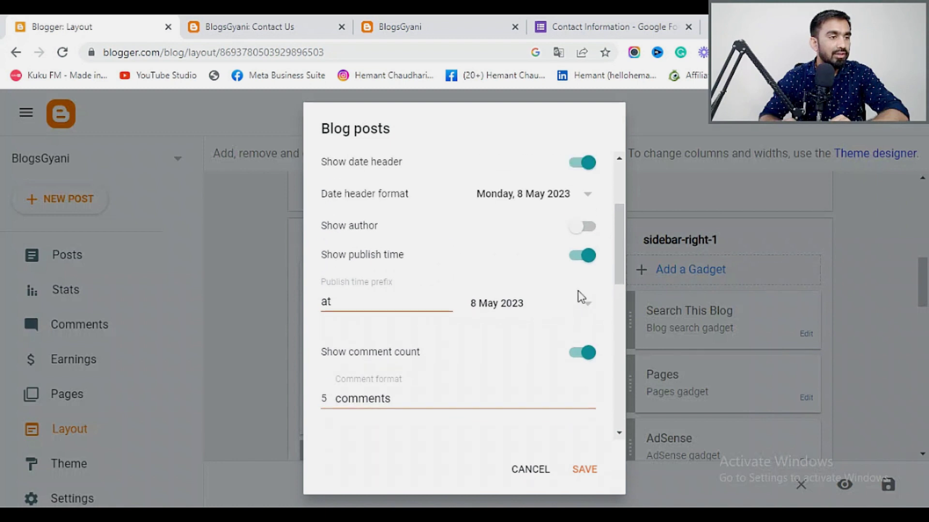
{"action": "scroll", "coordinate": [579, 295], "scroll_direction": "up", "scroll_amount": 2}
{"action": "scroll", "coordinate": [581, 297], "scroll_direction": "down", "scroll_amount": 4}
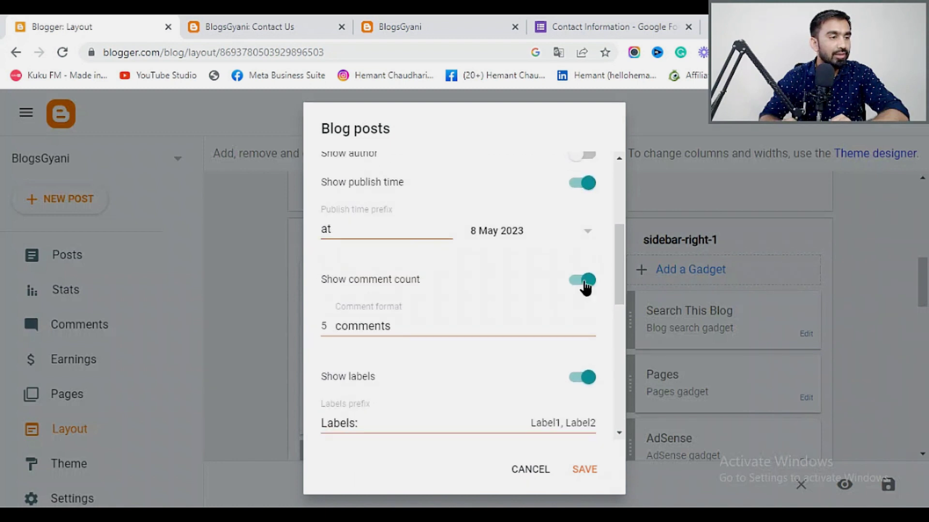
{"action": "left_click", "coordinate": [584, 280]}
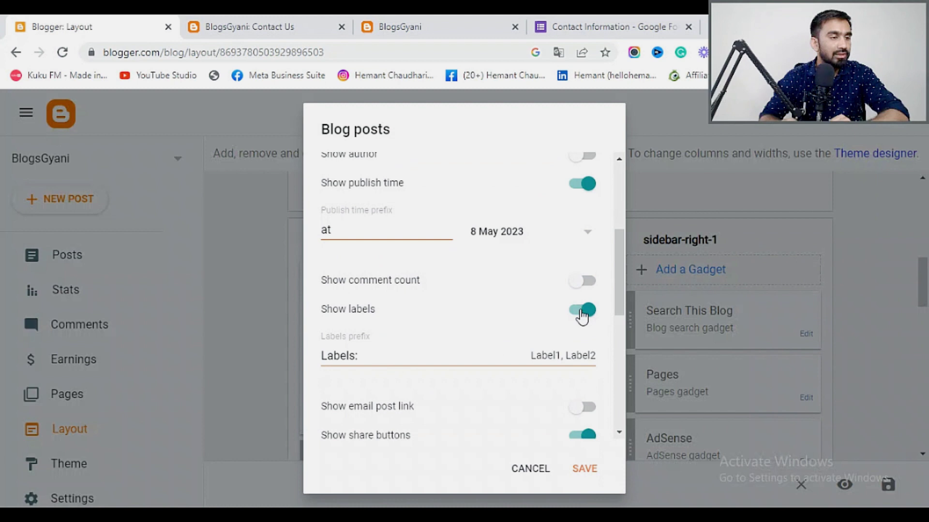
{"action": "left_click", "coordinate": [583, 310]}
{"action": "scroll", "coordinate": [580, 315], "scroll_direction": "down", "scroll_amount": 5}
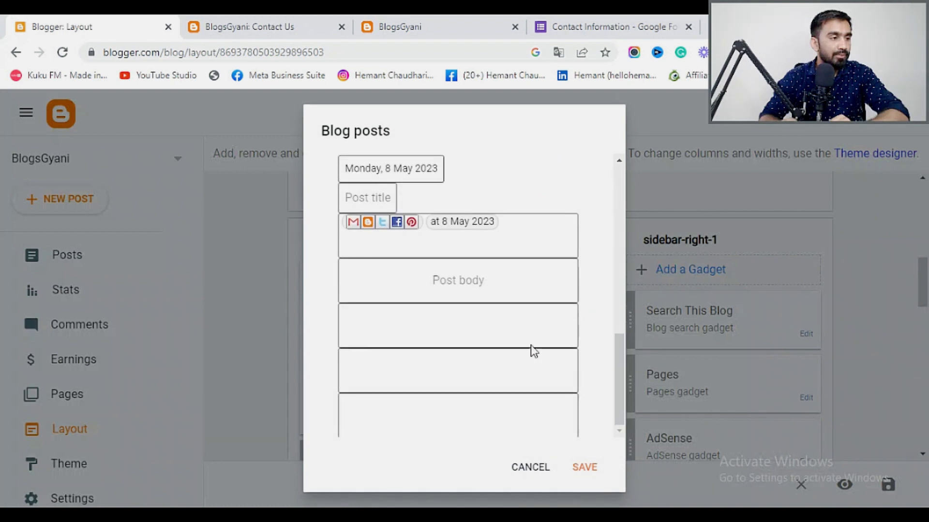
{"action": "scroll", "coordinate": [539, 390], "scroll_direction": "up", "scroll_amount": 4}
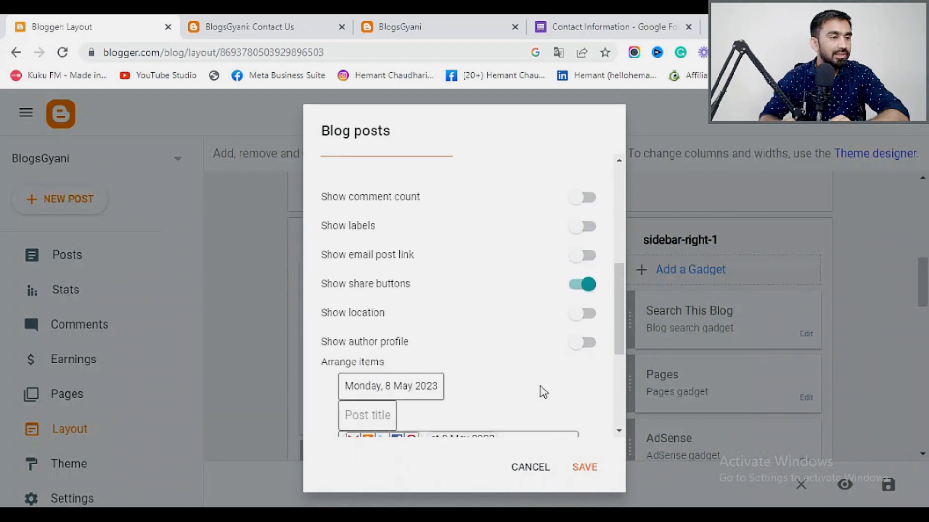
{"action": "left_click", "coordinate": [574, 229]}
{"action": "scroll", "coordinate": [425, 272], "scroll_direction": "up", "scroll_amount": 5}
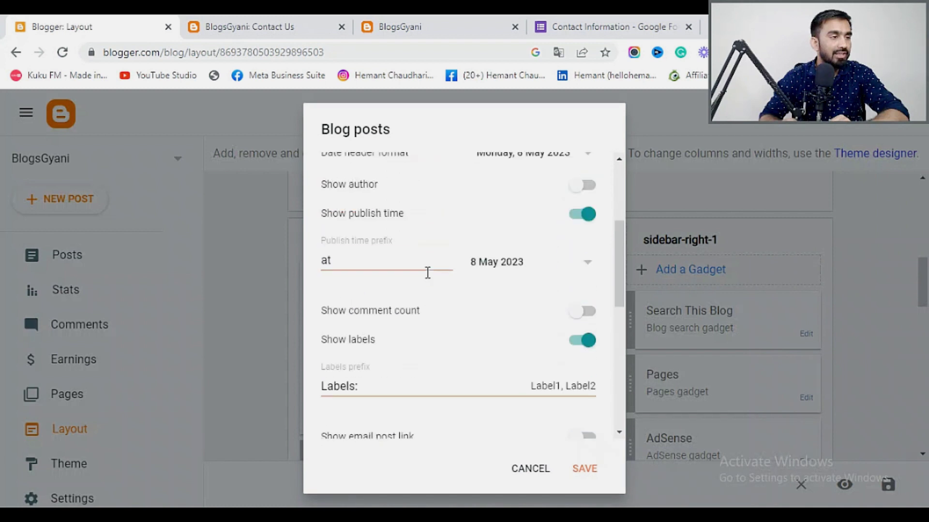
{"action": "scroll", "coordinate": [425, 272], "scroll_direction": "up", "scroll_amount": 2}
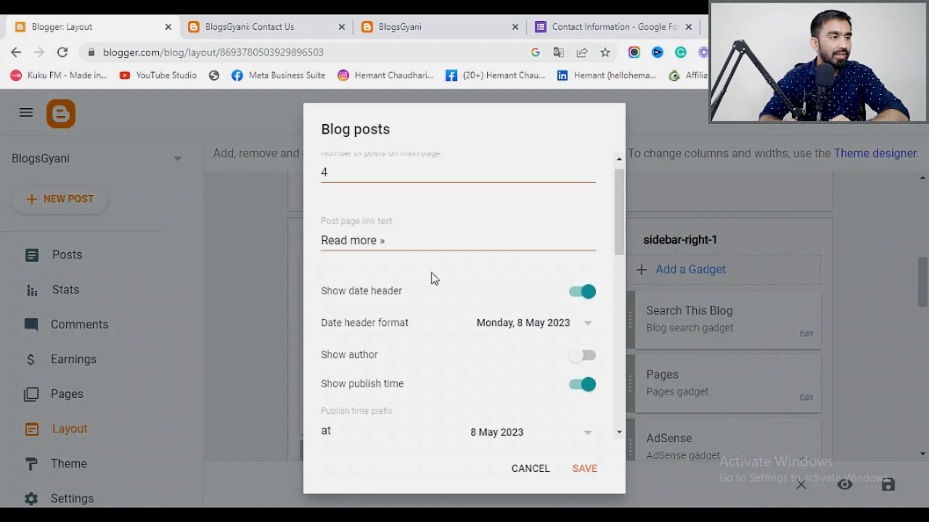
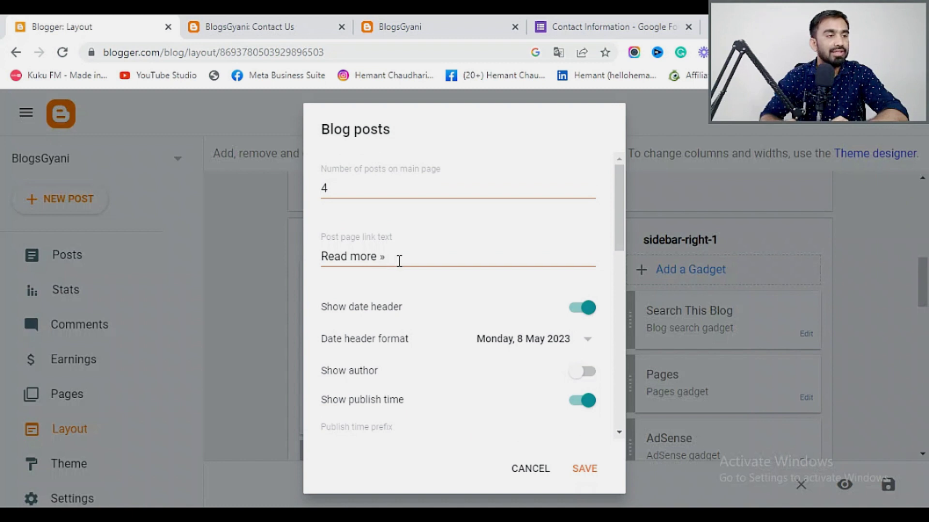
Save the Blog posts gadget with 4 posts on the main page and return to Layout.
{"action": "scroll", "coordinate": [398, 260], "scroll_direction": "down", "scroll_amount": 7}
{"action": "scroll", "coordinate": [501, 369], "scroll_direction": "down", "scroll_amount": 5}
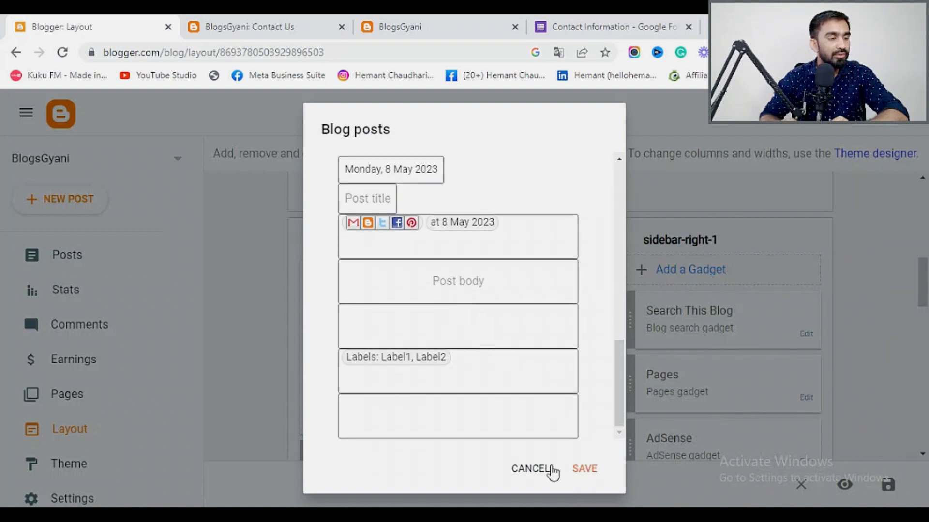
{"action": "left_click", "coordinate": [585, 472]}
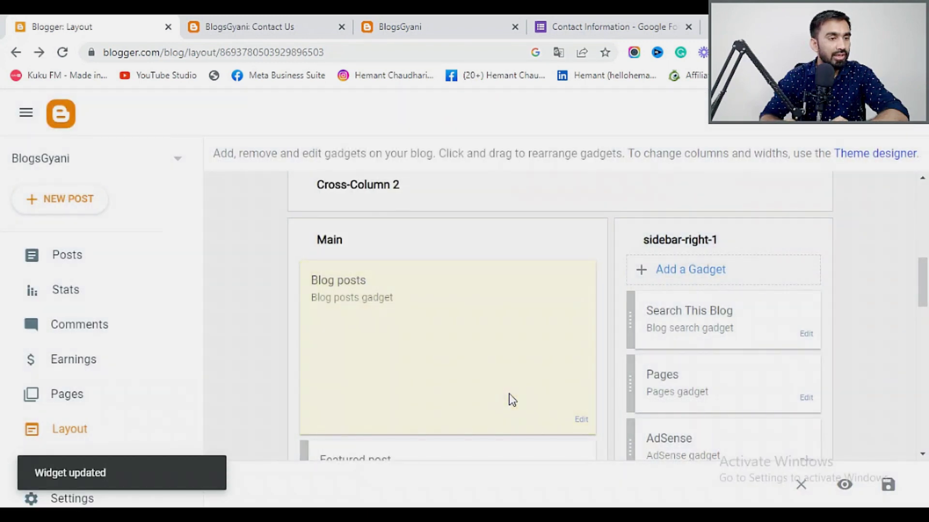
{"action": "scroll", "coordinate": [509, 396], "scroll_direction": "down", "scroll_amount": 2}
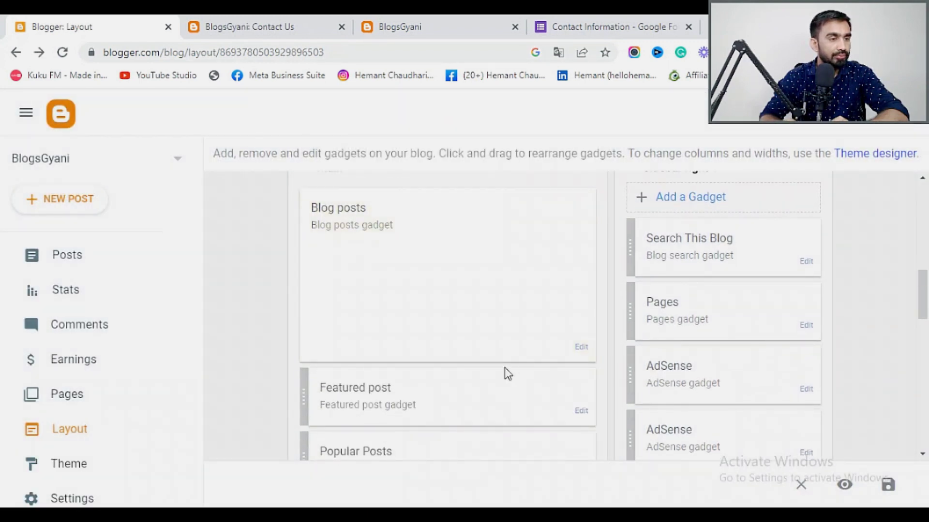
{"action": "scroll", "coordinate": [505, 373], "scroll_direction": "down", "scroll_amount": 2}
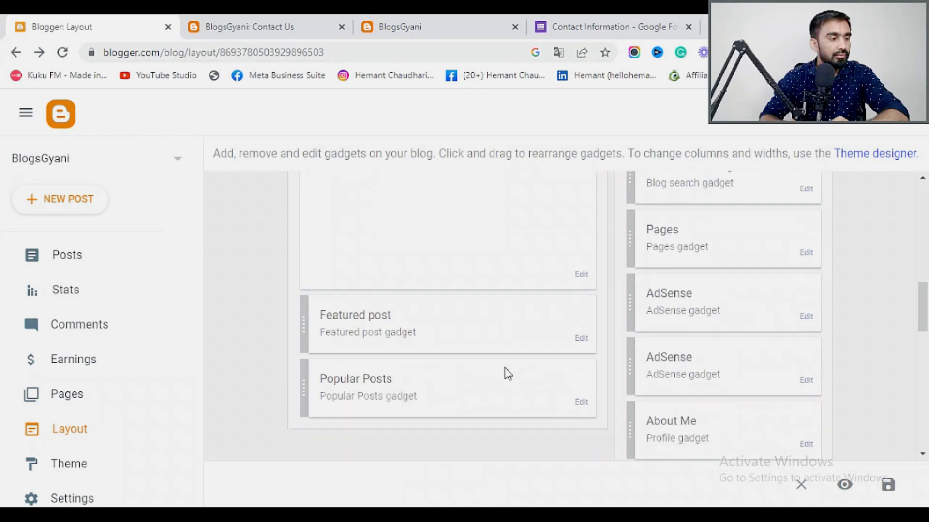
Add Home and Blogs entries to the Pages gadget, removing the old http Home link.
{"action": "left_click", "coordinate": [806, 254]}
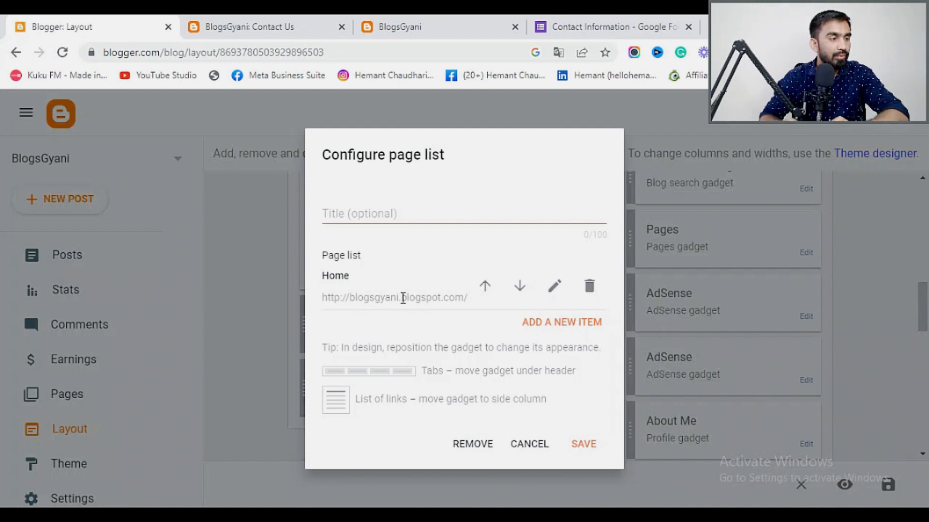
{"action": "left_click", "coordinate": [578, 322]}
{"action": "left_click", "coordinate": [367, 177]}
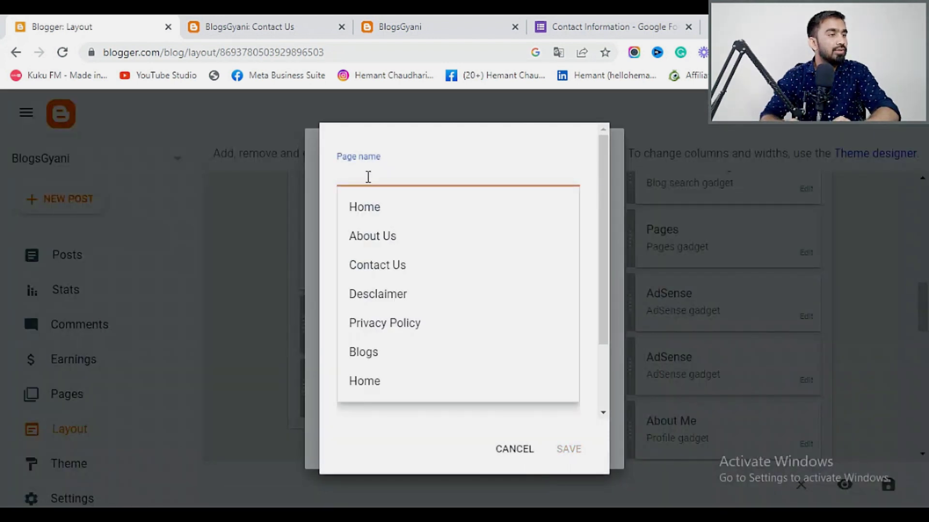
{"action": "left_click", "coordinate": [367, 207]}
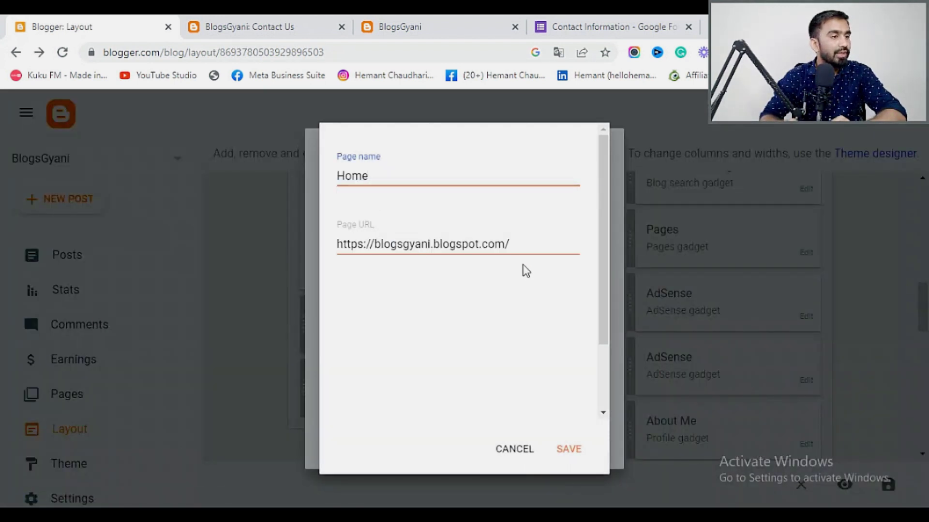
{"action": "left_click", "coordinate": [573, 456]}
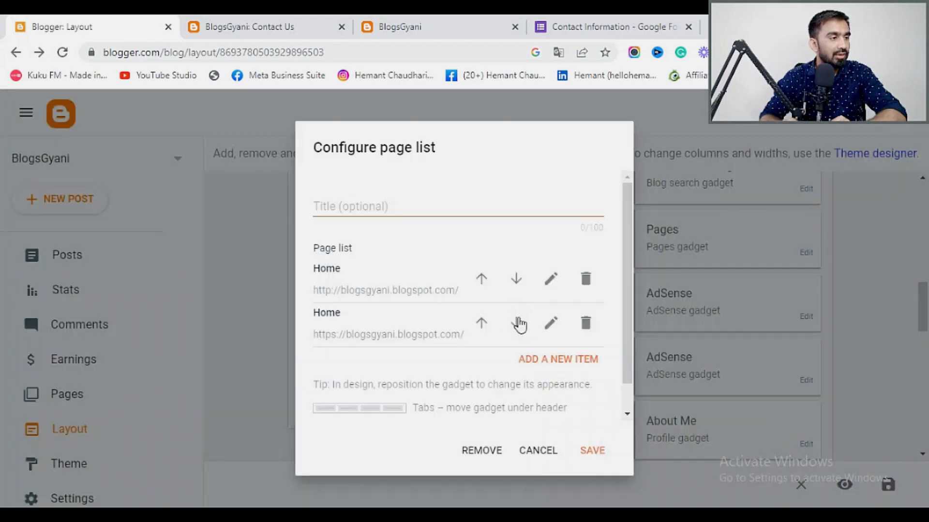
{"action": "left_click", "coordinate": [585, 280]}
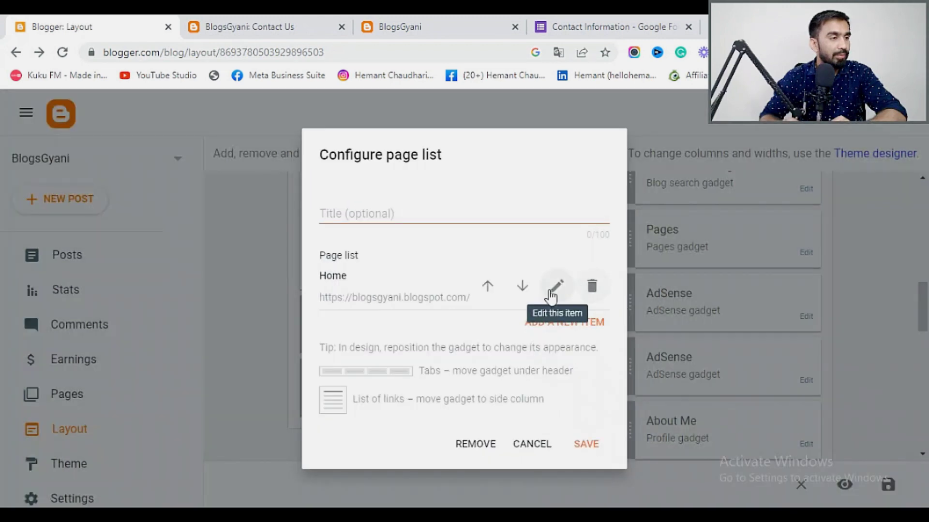
{"action": "left_click", "coordinate": [593, 323]}
{"action": "left_click", "coordinate": [375, 179]}
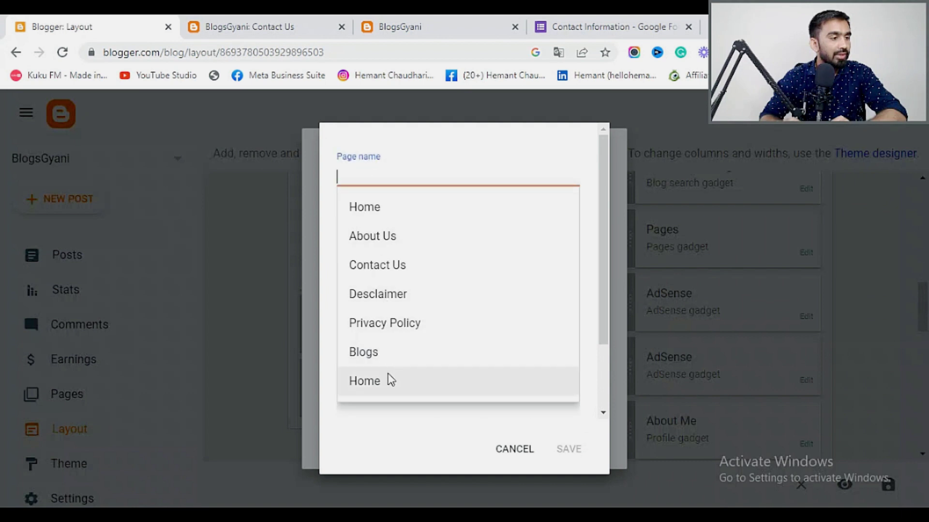
{"action": "left_click", "coordinate": [381, 354]}
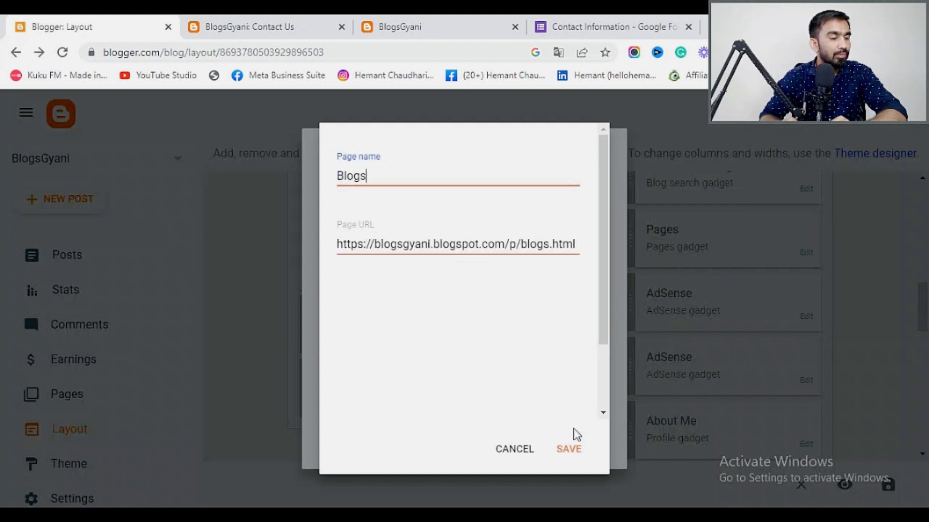
{"action": "left_click", "coordinate": [567, 451]}
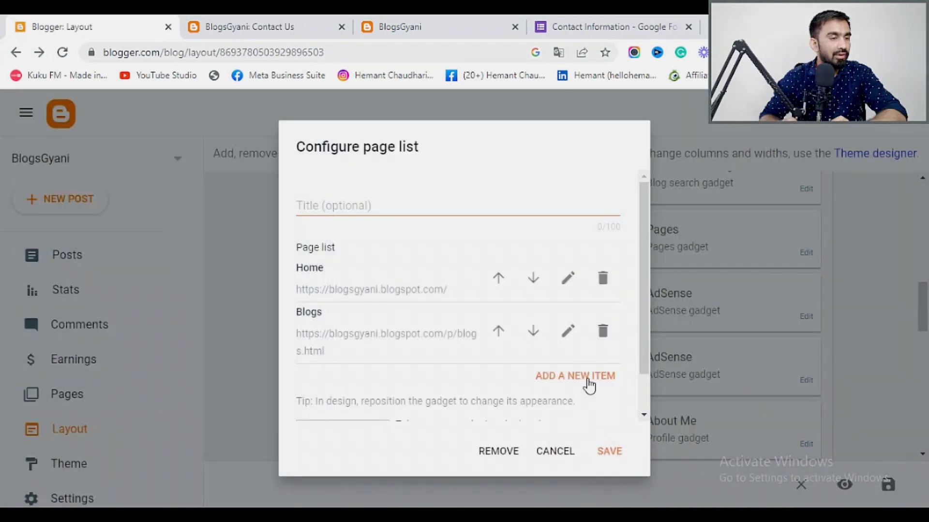
Add About Us and Contact Us entries to the page list.
{"action": "left_click", "coordinate": [588, 383]}
{"action": "left_click", "coordinate": [368, 180]}
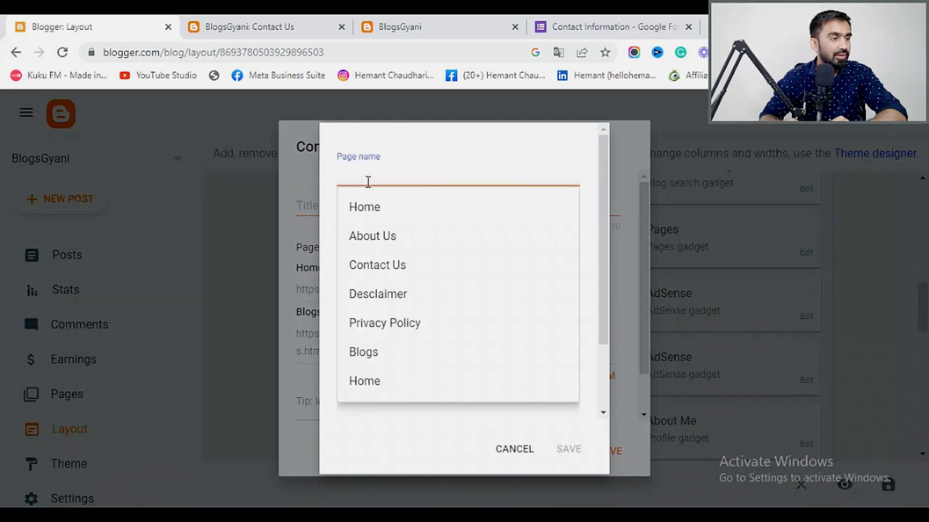
{"action": "left_click", "coordinate": [385, 242]}
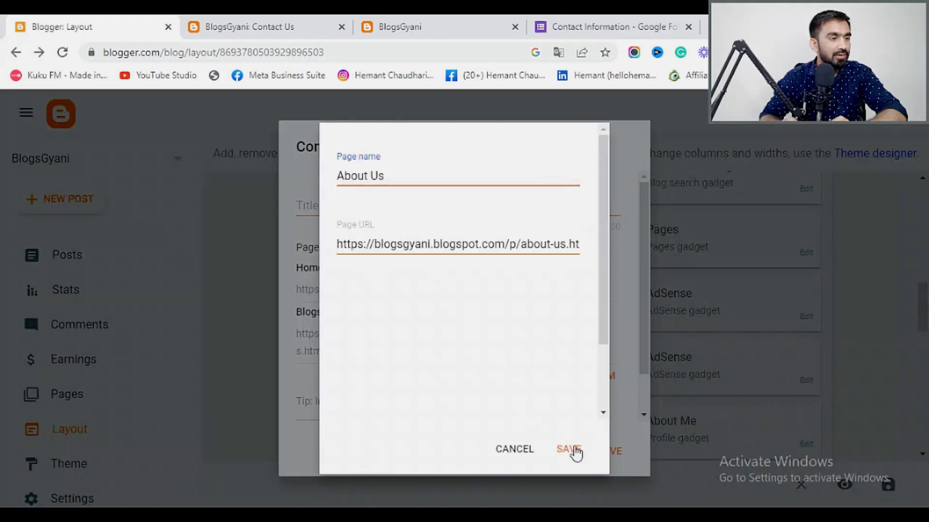
{"action": "left_click", "coordinate": [574, 450]}
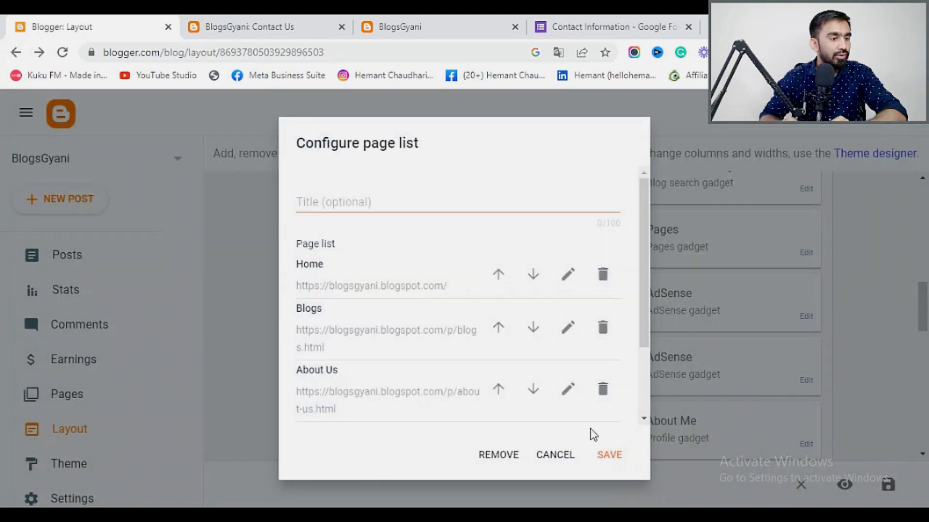
{"action": "scroll", "coordinate": [481, 326], "scroll_direction": "down", "scroll_amount": 2}
{"action": "left_click", "coordinate": [561, 339]}
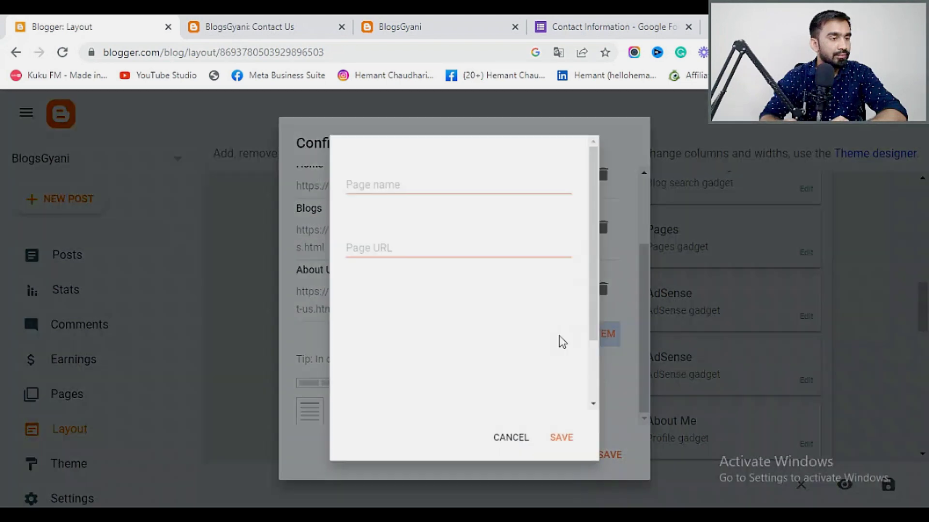
{"action": "left_click", "coordinate": [371, 178]}
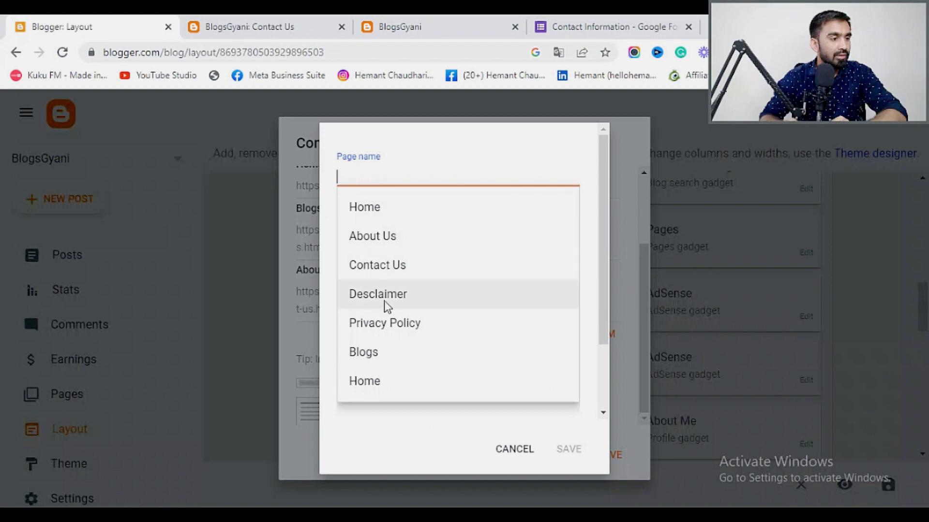
{"action": "left_click", "coordinate": [390, 276]}
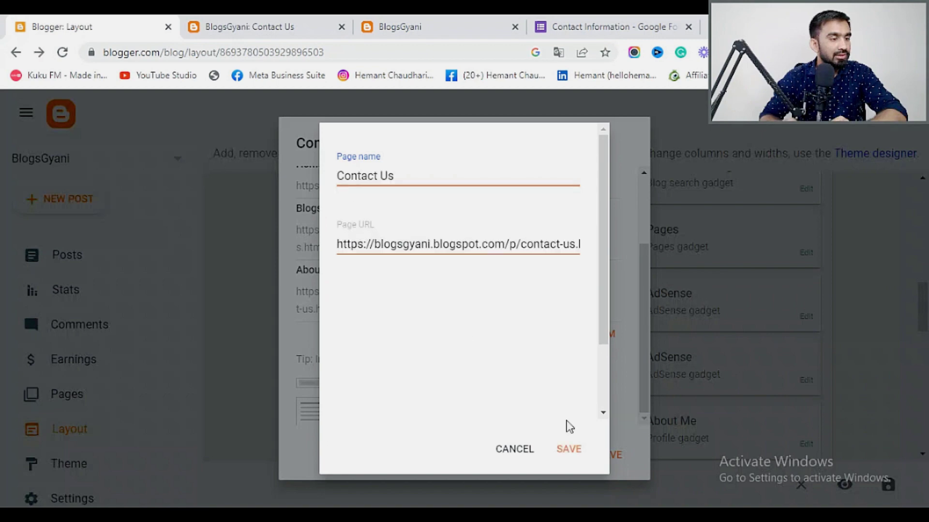
{"action": "left_click", "coordinate": [568, 451]}
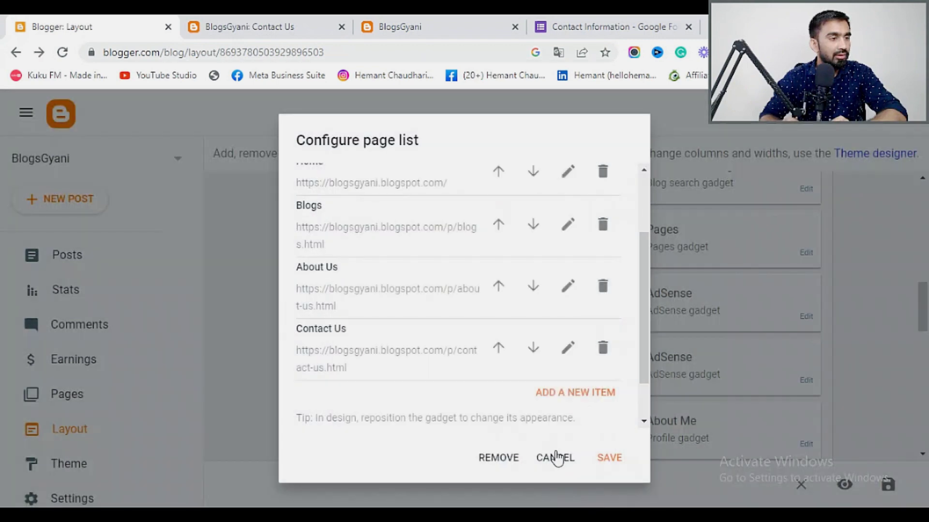
Add Privacy Policy and Desclaimer entries and save the Pages gadget.
{"action": "left_click", "coordinate": [586, 400]}
{"action": "left_click", "coordinate": [348, 176]}
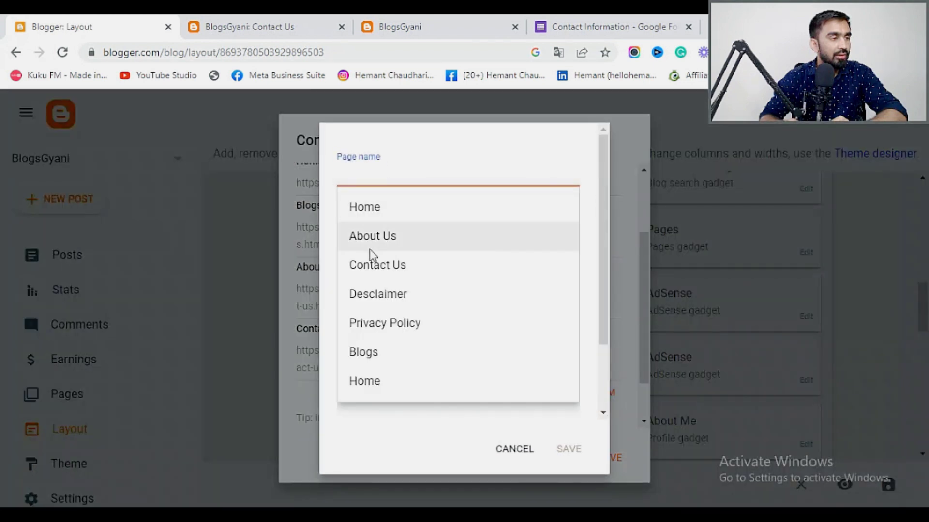
{"action": "left_click", "coordinate": [382, 323]}
{"action": "key", "text": "Return"}
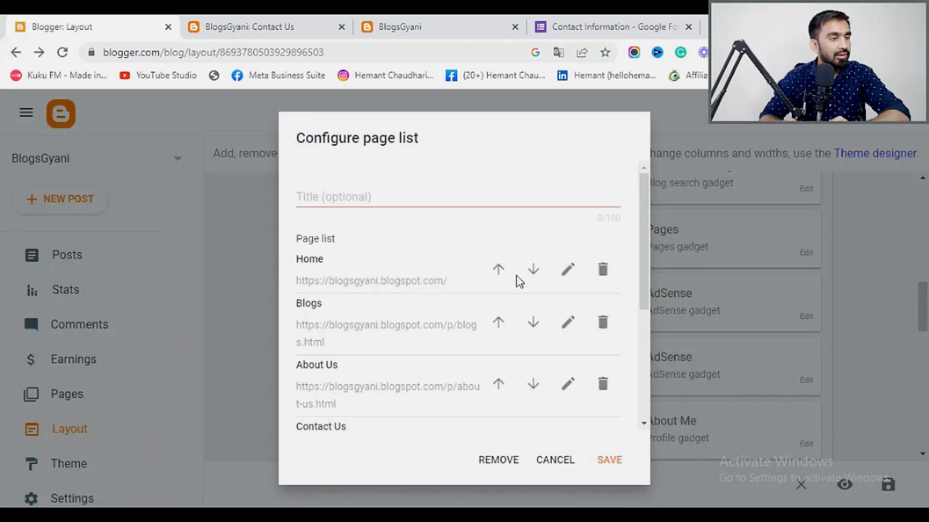
{"action": "scroll", "coordinate": [390, 246], "scroll_direction": "down", "scroll_amount": 3}
{"action": "scroll", "coordinate": [390, 250], "scroll_direction": "down", "scroll_amount": 2}
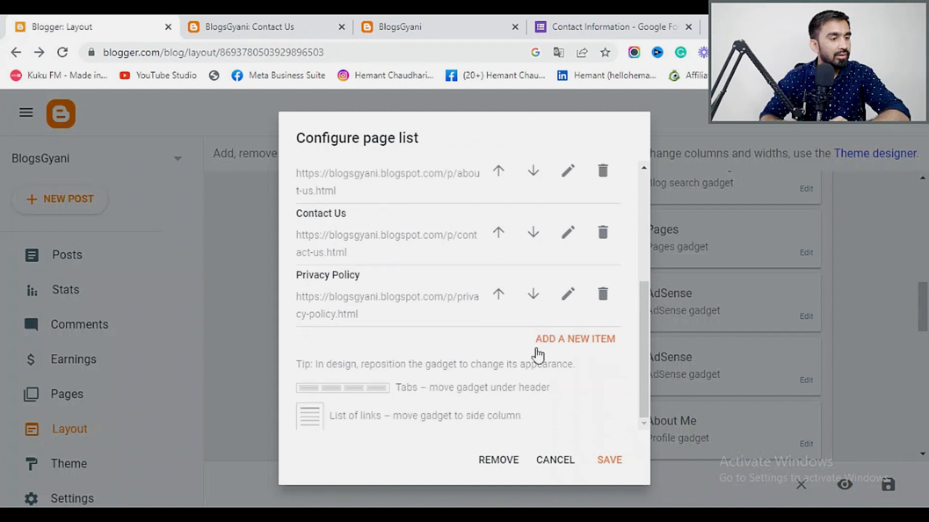
{"action": "left_click", "coordinate": [576, 340]}
{"action": "left_click", "coordinate": [356, 174]}
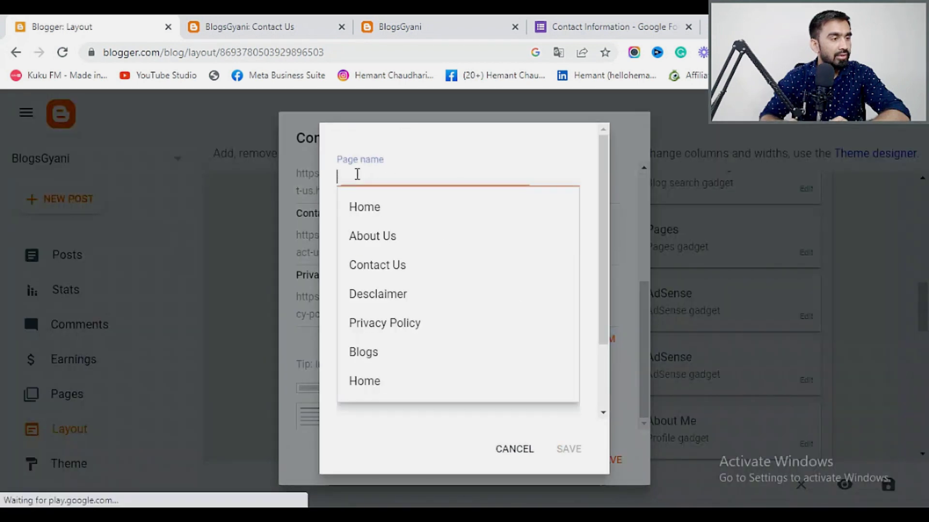
{"action": "left_click", "coordinate": [371, 295]}
{"action": "left_click", "coordinate": [566, 448]}
{"action": "left_click", "coordinate": [610, 462]}
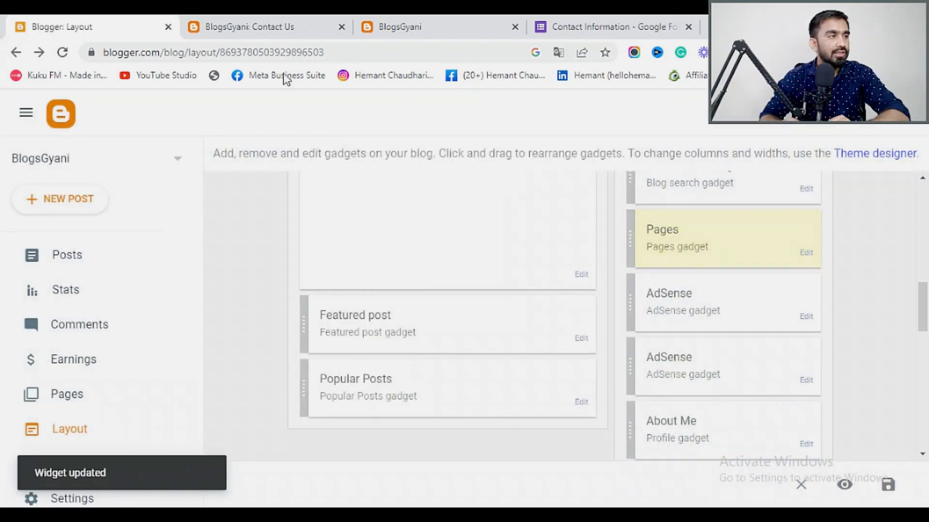
{"action": "left_click", "coordinate": [255, 34]}
Check the live blog's home page sidebar, dismissing the translation prompt.
{"action": "left_click", "coordinate": [481, 16]}
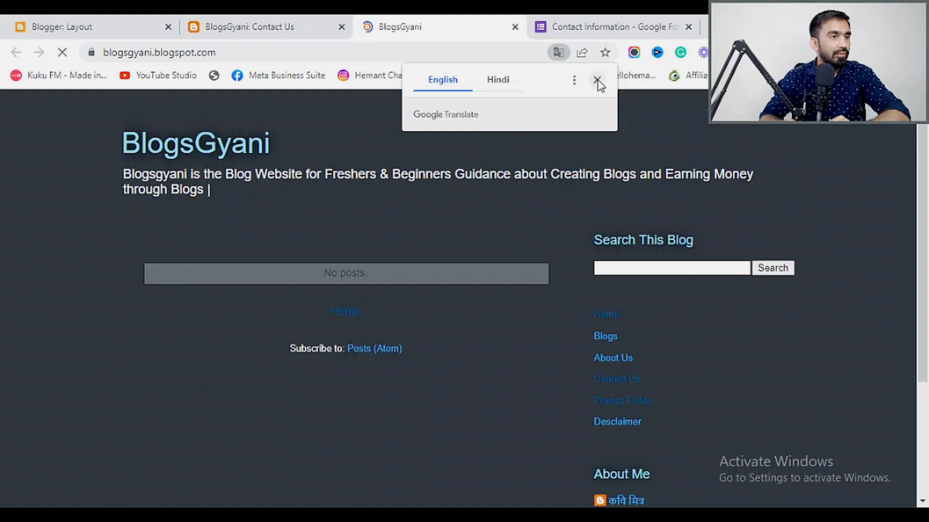
{"action": "left_click", "coordinate": [597, 79]}
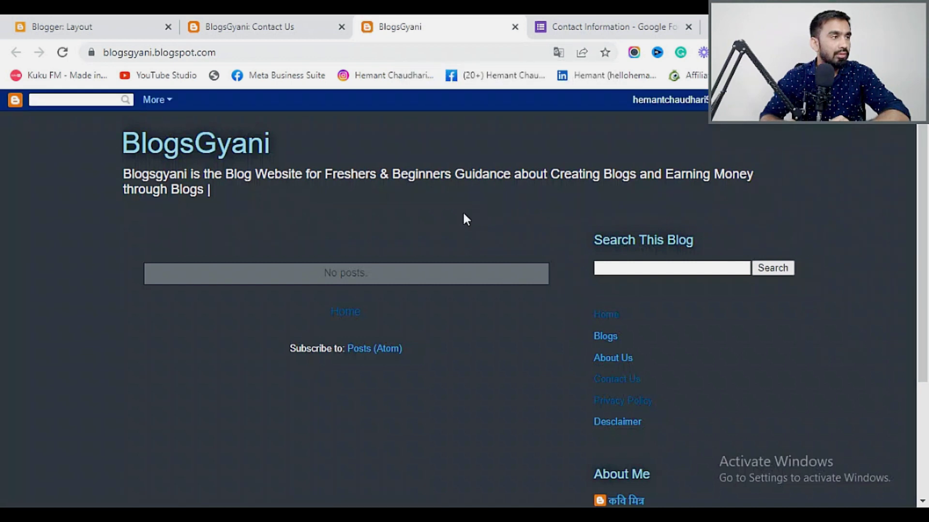
{"action": "scroll", "coordinate": [464, 215], "scroll_direction": "down", "scroll_amount": 3}
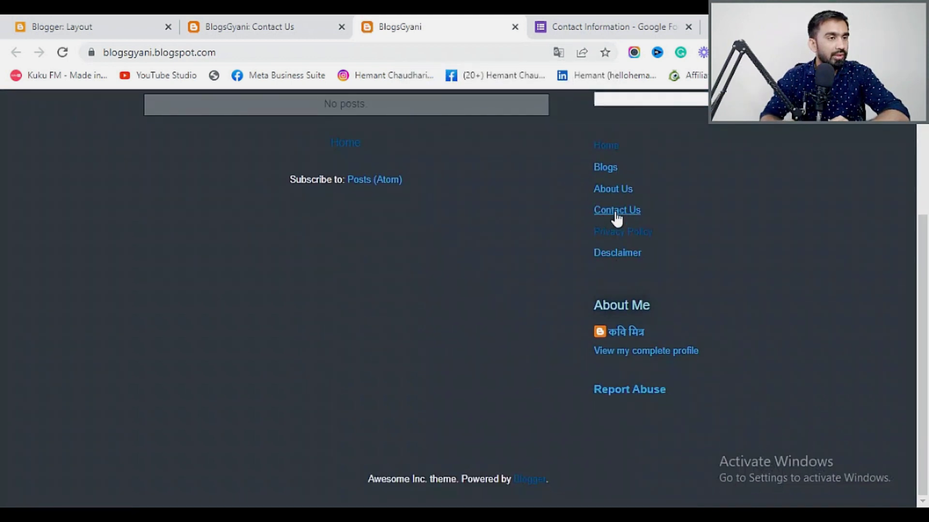
{"action": "scroll", "coordinate": [616, 263], "scroll_direction": "up", "scroll_amount": 3}
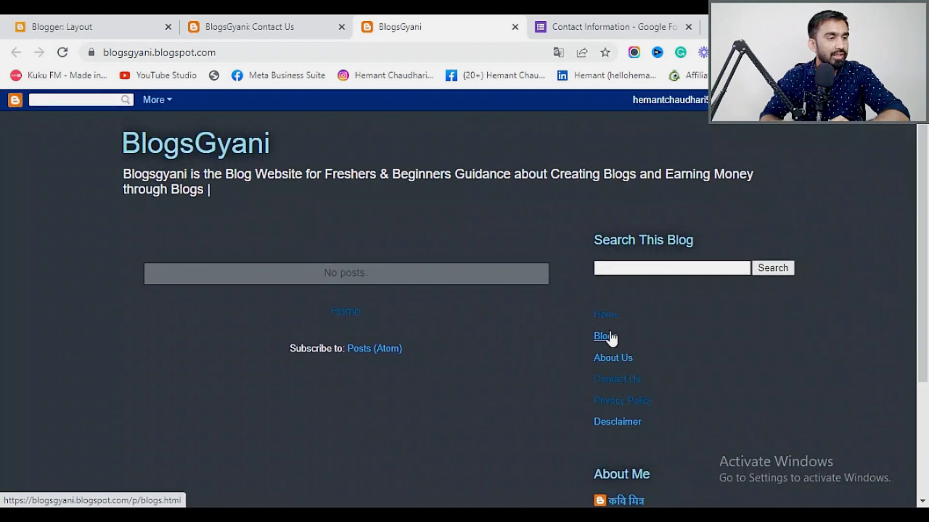
Close the Contact Us, live blog and Contact Information form tabs, leaving Blogger's Layout page.
{"action": "left_click", "coordinate": [76, 20]}
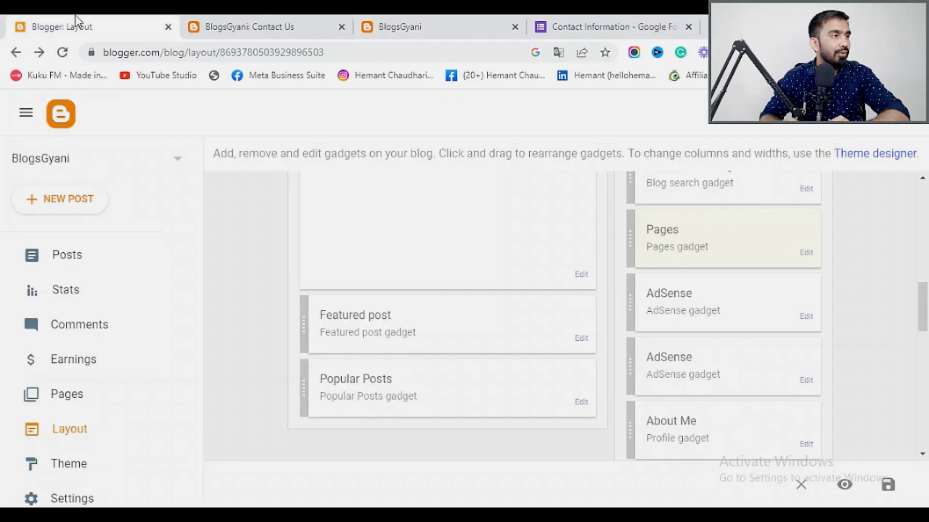
{"action": "left_click", "coordinate": [288, 19]}
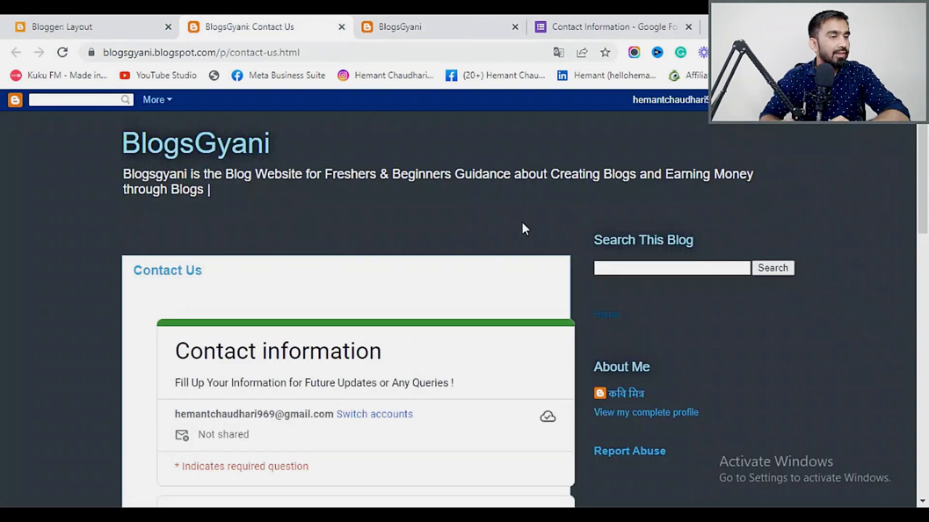
{"action": "left_click", "coordinate": [341, 28]}
{"action": "left_click", "coordinate": [341, 28]}
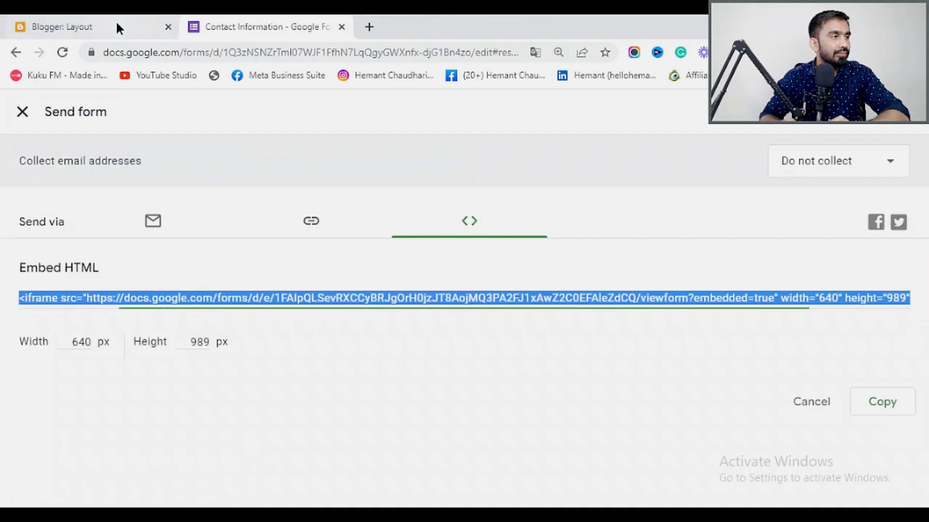
{"action": "left_click", "coordinate": [123, 27]}
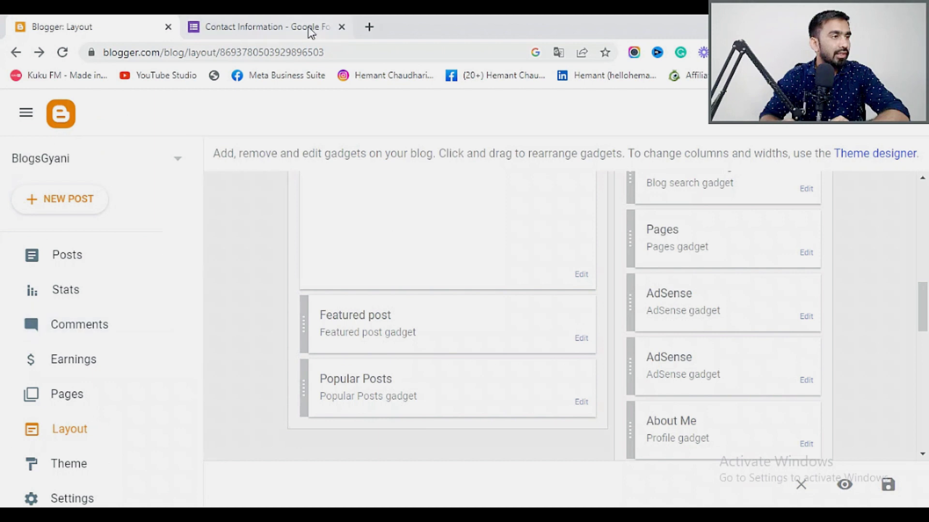
{"action": "left_click", "coordinate": [341, 27]}
{"action": "scroll", "coordinate": [86, 367], "scroll_direction": "down", "scroll_amount": 3}
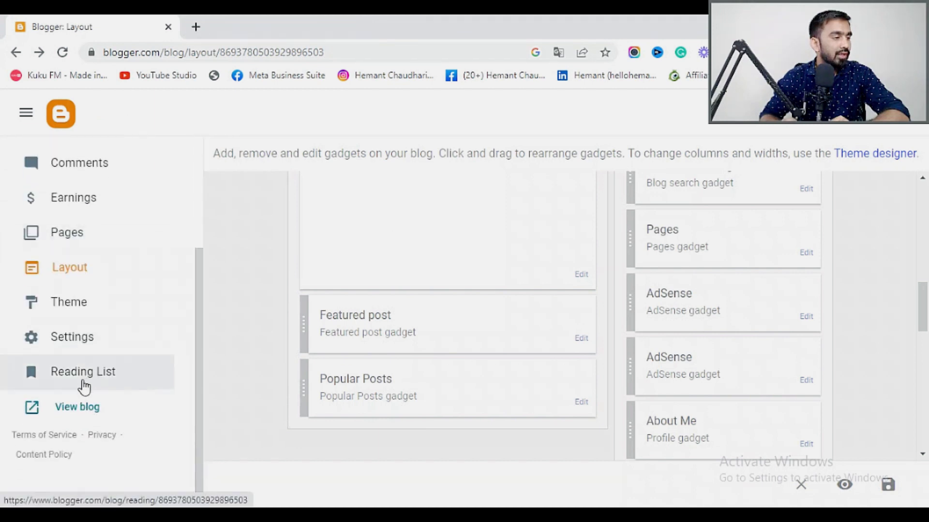
Open the live BlogsGyani blog and view its Home, About Us and Contact Us pages.
{"action": "left_click", "coordinate": [76, 406]}
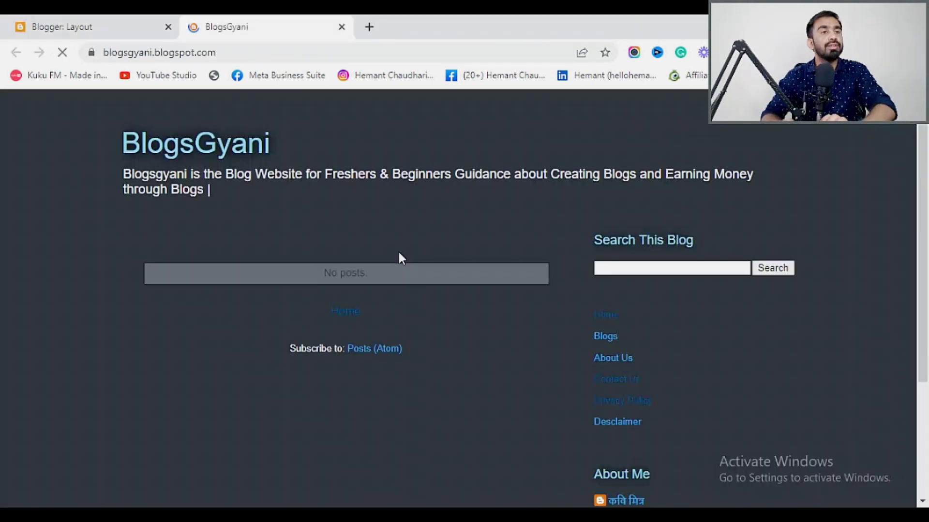
{"action": "left_click", "coordinate": [597, 80]}
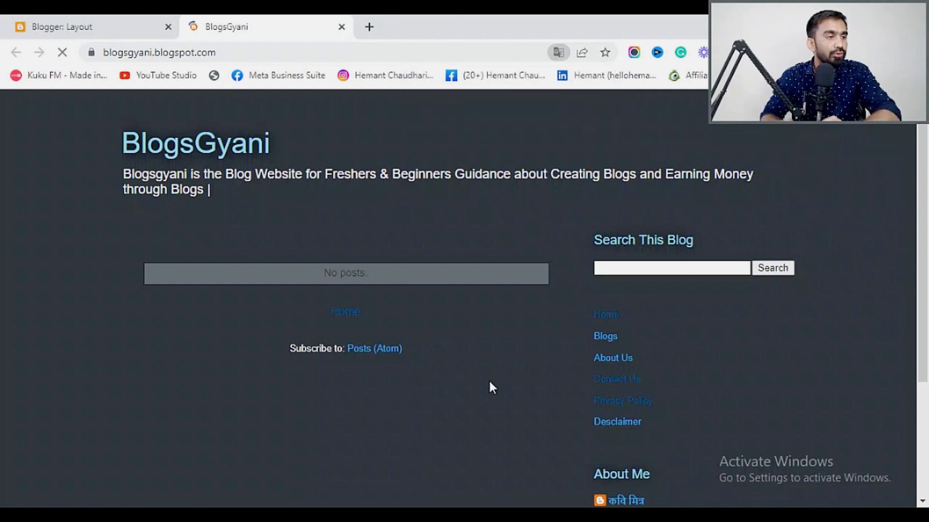
{"action": "left_click", "coordinate": [603, 316]}
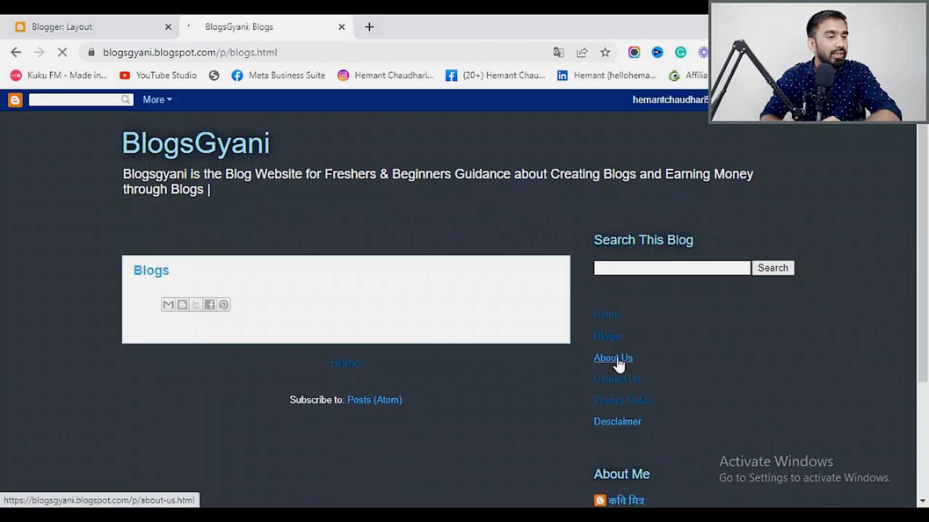
{"action": "left_click", "coordinate": [599, 362]}
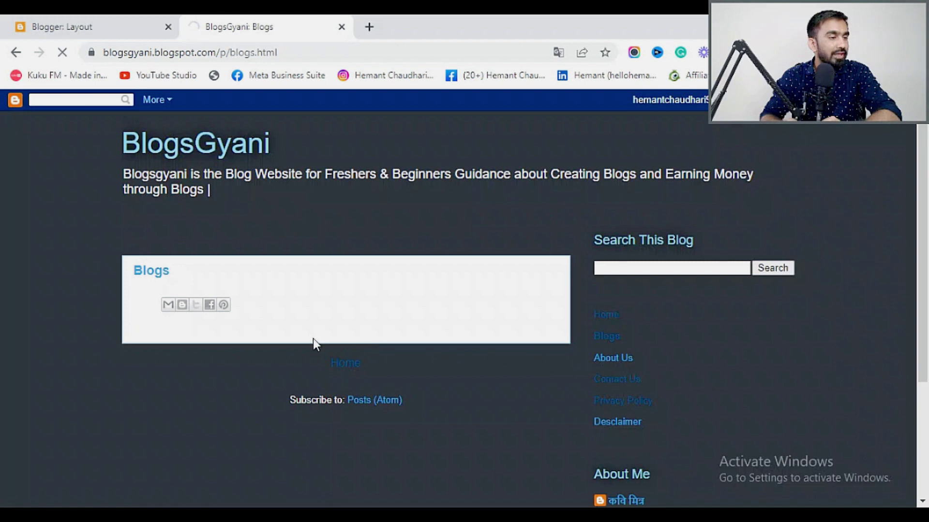
{"action": "left_click", "coordinate": [631, 381]}
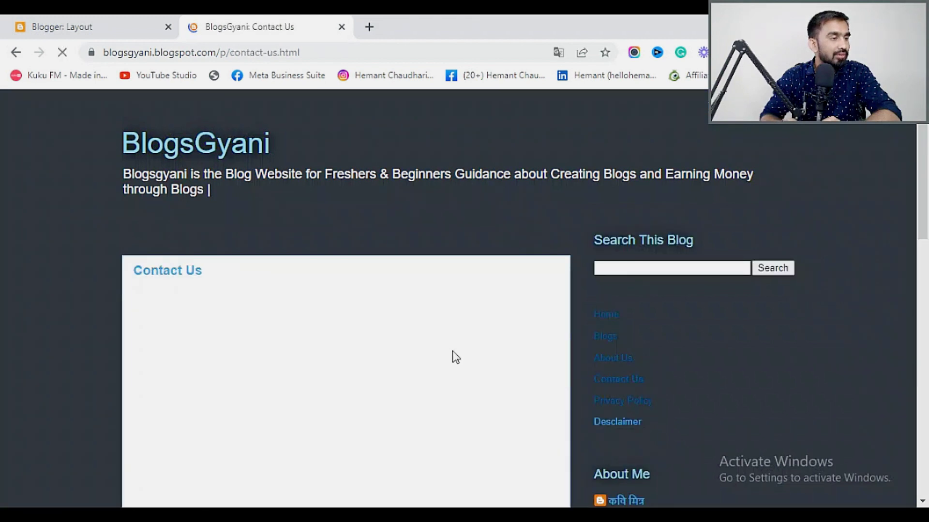
{"action": "scroll", "coordinate": [452, 350], "scroll_direction": "down", "scroll_amount": 5}
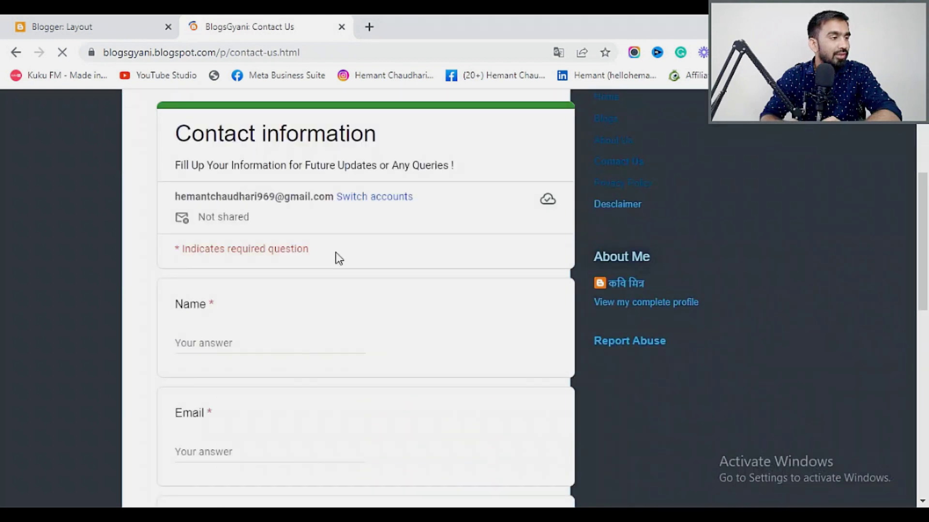
{"action": "scroll", "coordinate": [289, 400], "scroll_direction": "down", "scroll_amount": 6}
{"action": "scroll", "coordinate": [307, 407], "scroll_direction": "up", "scroll_amount": 9}
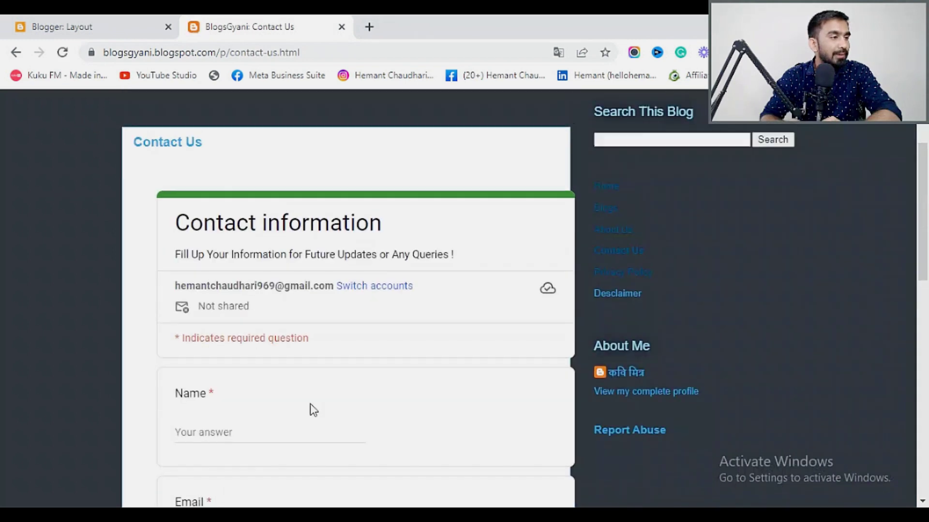
{"action": "scroll", "coordinate": [310, 404], "scroll_direction": "down", "scroll_amount": 3}
{"action": "scroll", "coordinate": [310, 404], "scroll_direction": "up", "scroll_amount": 3}
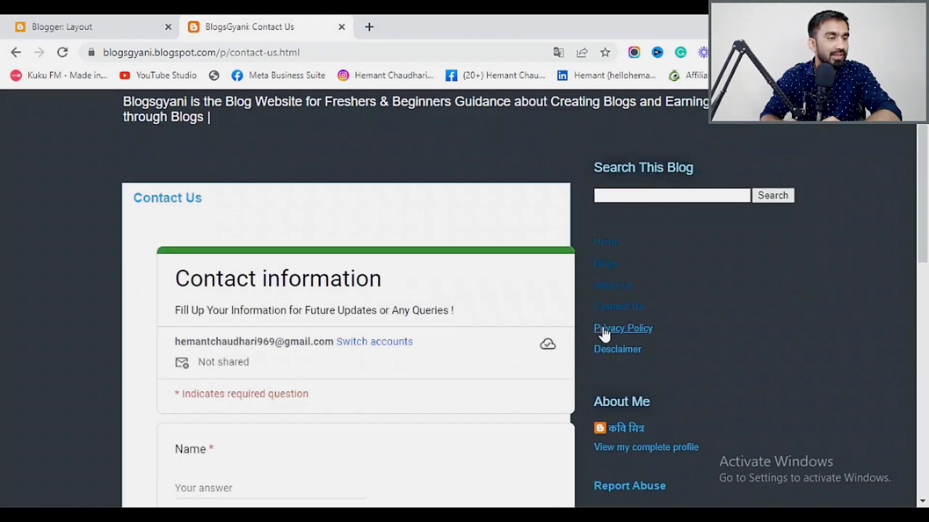
Review the blog's Privacy Policy and Desclaimer pages.
{"action": "left_click", "coordinate": [624, 329]}
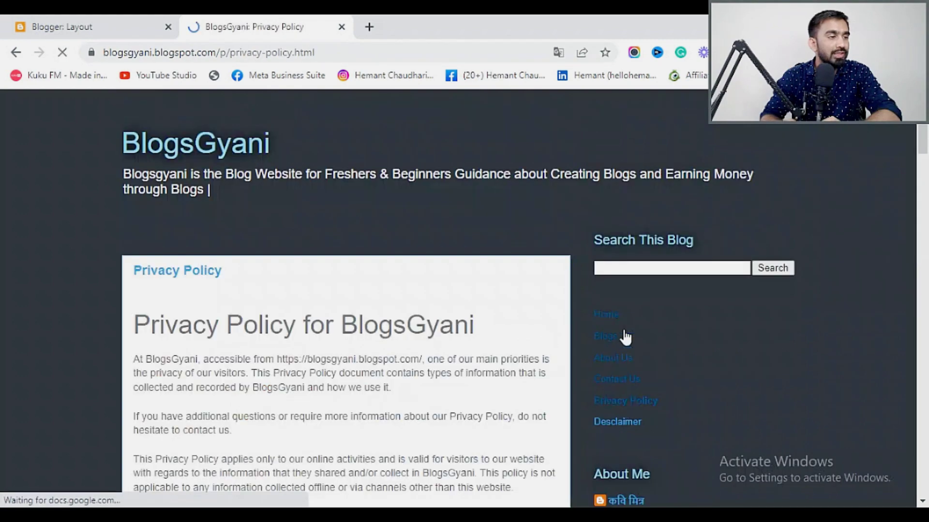
{"action": "scroll", "coordinate": [374, 333], "scroll_direction": "down", "scroll_amount": 20}
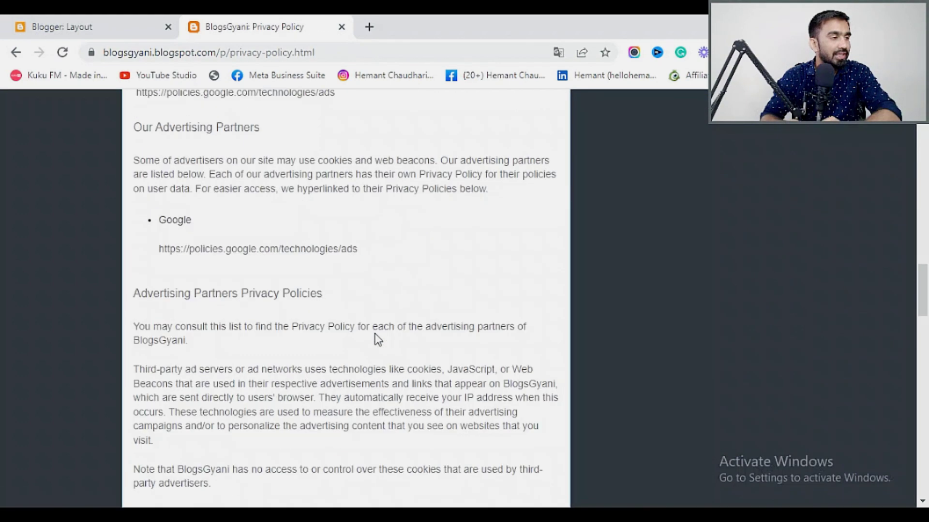
{"action": "scroll", "coordinate": [571, 352], "scroll_direction": "up", "scroll_amount": 20}
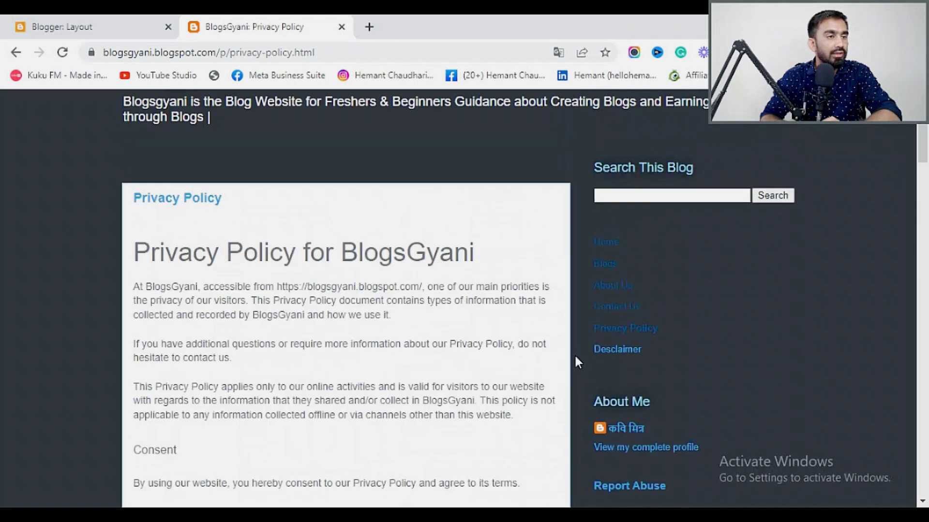
{"action": "left_click", "coordinate": [619, 350]}
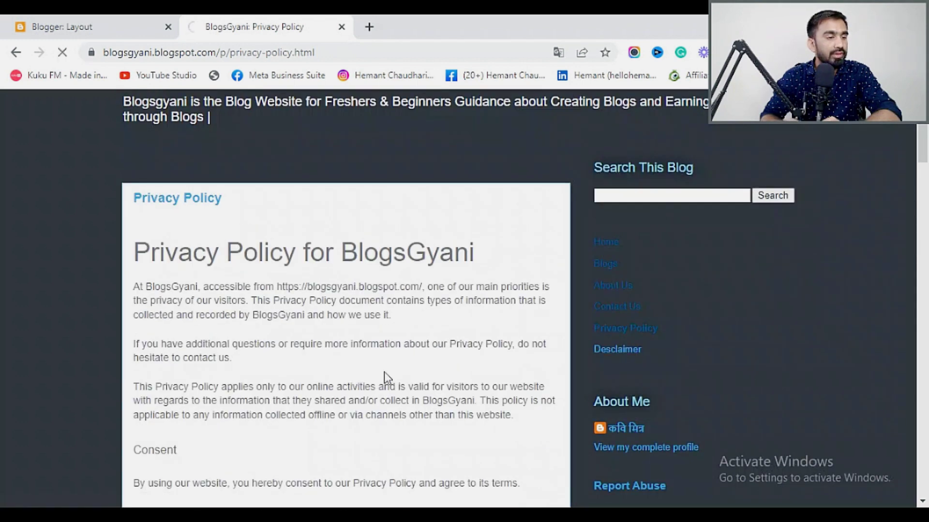
{"action": "scroll", "coordinate": [366, 358], "scroll_direction": "down", "scroll_amount": 12}
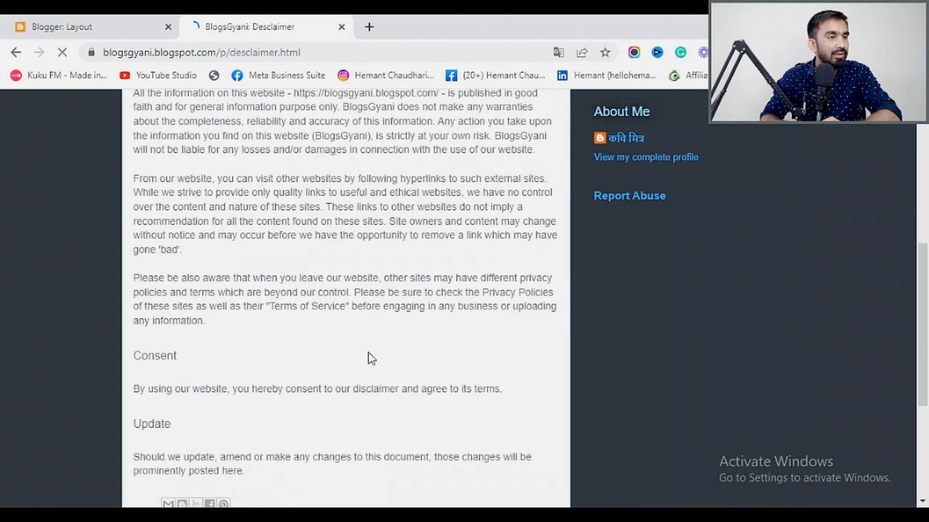
{"action": "scroll", "coordinate": [371, 350], "scroll_direction": "up", "scroll_amount": 7}
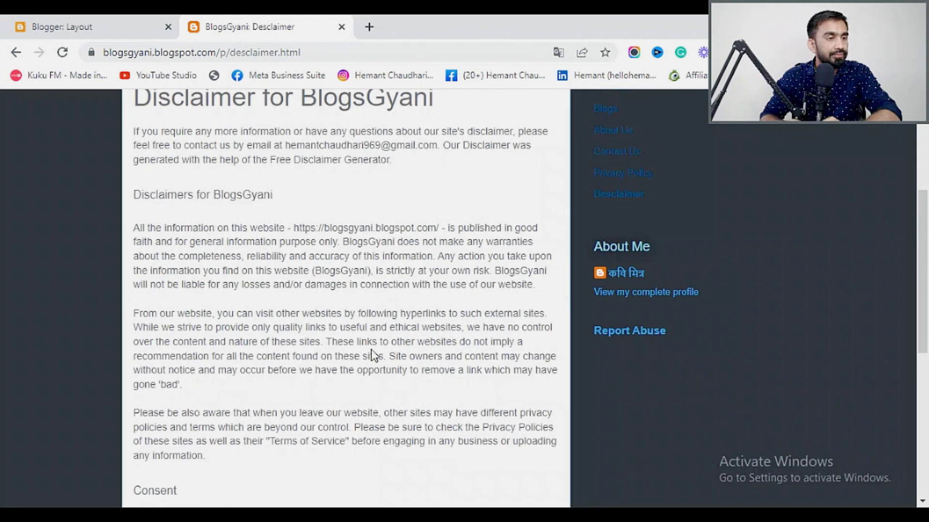
{"action": "scroll", "coordinate": [371, 349], "scroll_direction": "up", "scroll_amount": 5}
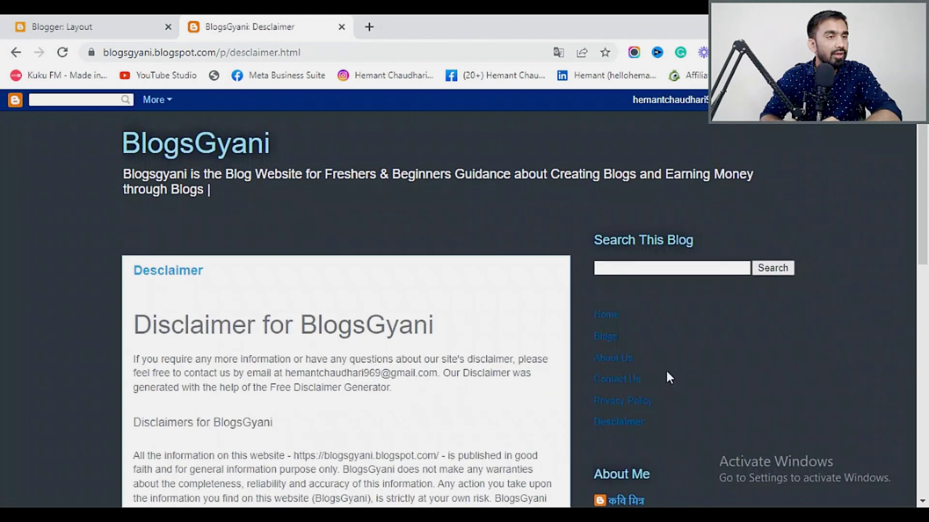
Return to the Layout page and re-save the Search This Blog gadget.
{"action": "left_click", "coordinate": [72, 27]}
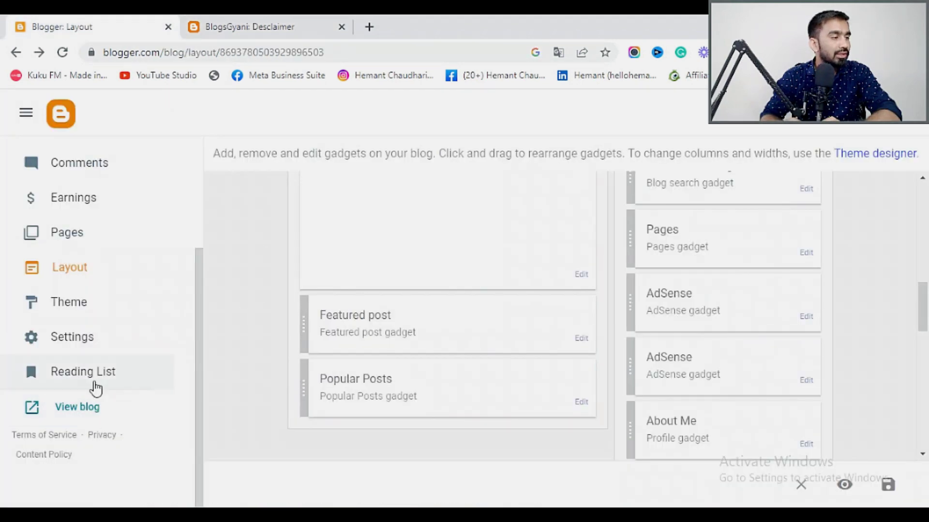
{"action": "scroll", "coordinate": [532, 329], "scroll_direction": "up", "scroll_amount": 2}
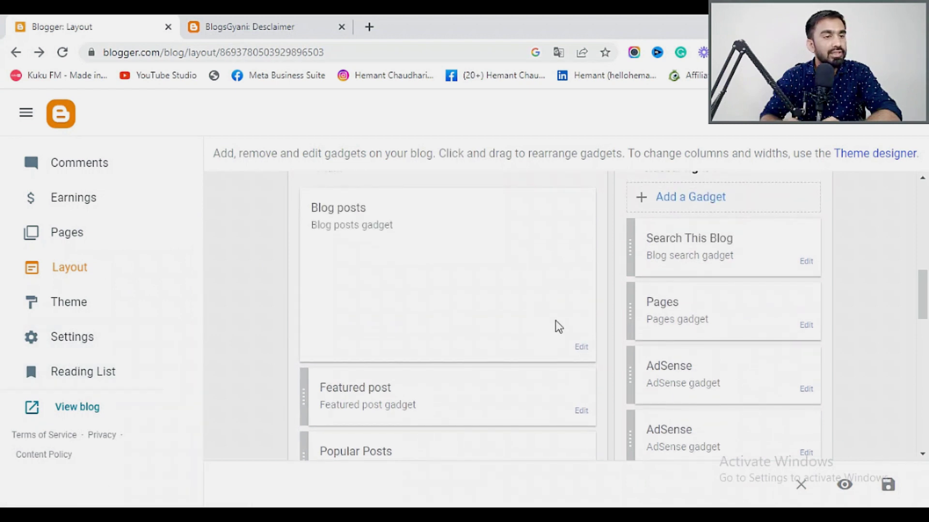
{"action": "left_click", "coordinate": [806, 264]}
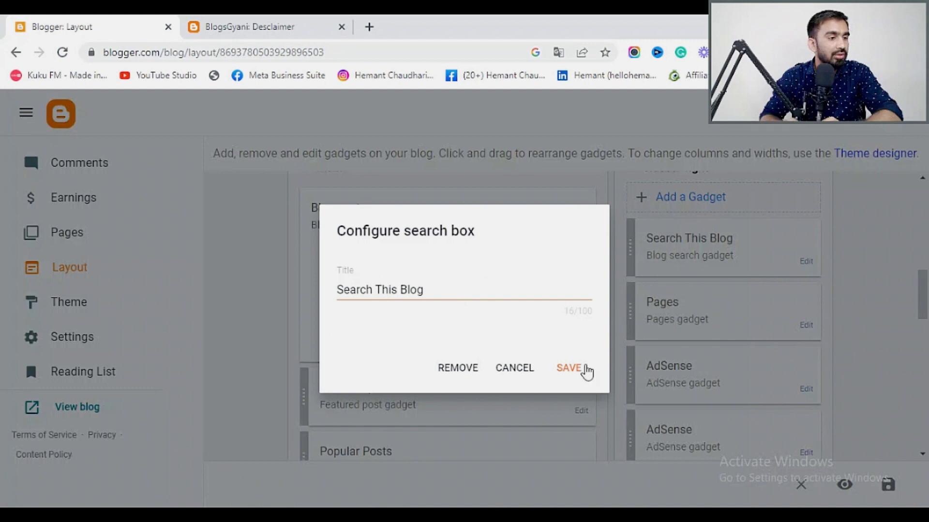
{"action": "left_click", "coordinate": [577, 373]}
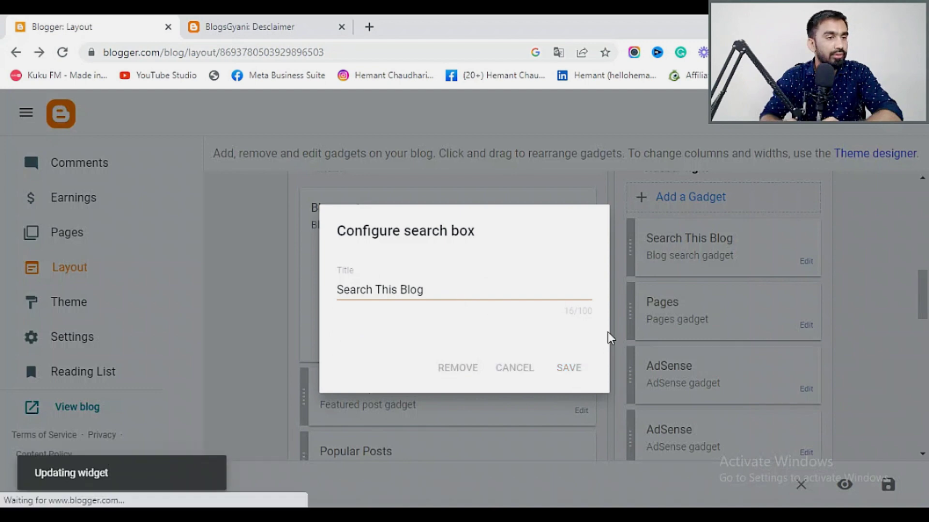
Re-save the Blog posts gadget, keeping 4 posts on the main page.
{"action": "scroll", "coordinate": [724, 373], "scroll_direction": "down", "scroll_amount": 3}
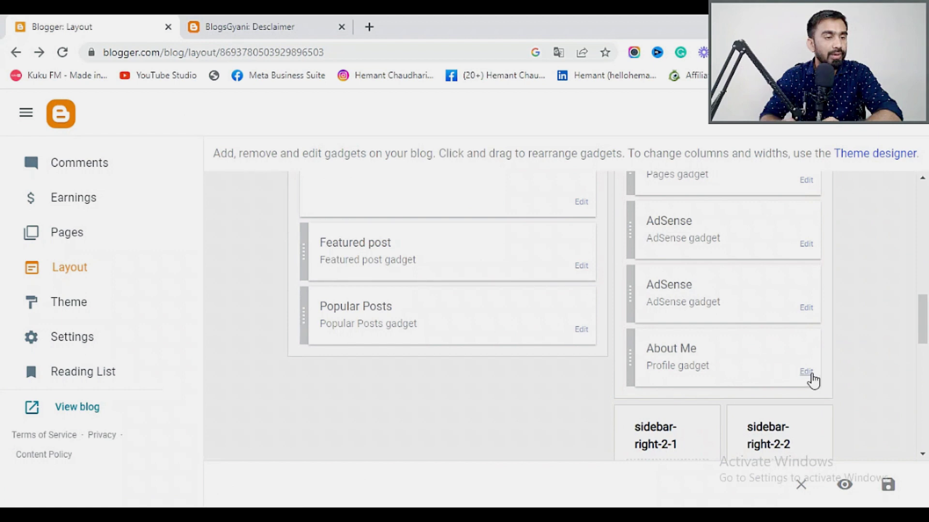
{"action": "scroll", "coordinate": [813, 380], "scroll_direction": "down", "scroll_amount": 6}
{"action": "scroll", "coordinate": [813, 379], "scroll_direction": "up", "scroll_amount": 4}
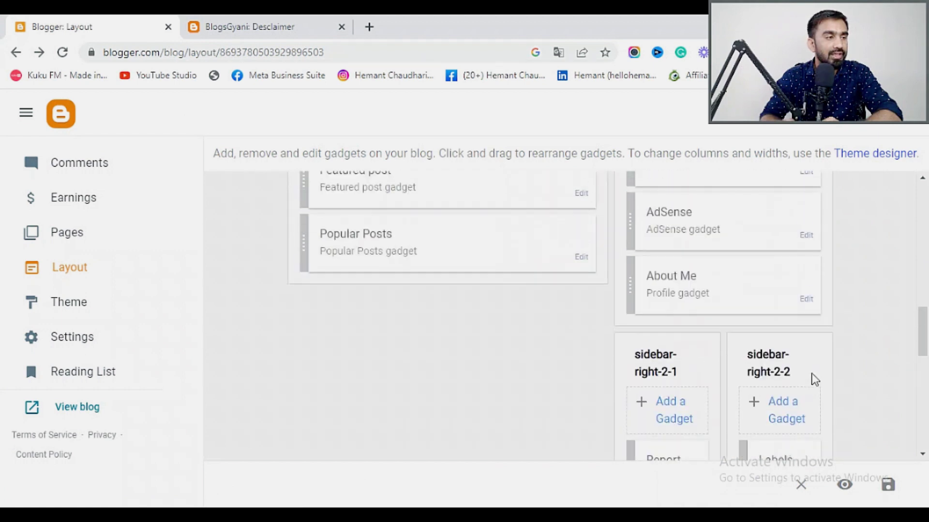
{"action": "scroll", "coordinate": [814, 380], "scroll_direction": "up", "scroll_amount": 2}
{"action": "scroll", "coordinate": [591, 291], "scroll_direction": "up", "scroll_amount": 4}
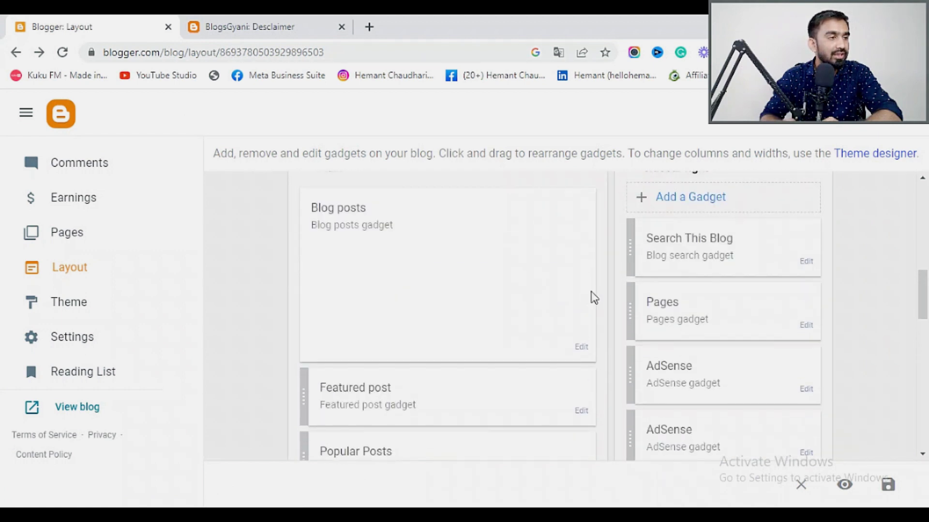
{"action": "scroll", "coordinate": [593, 298], "scroll_direction": "up", "scroll_amount": 2}
{"action": "scroll", "coordinate": [599, 320], "scroll_direction": "down", "scroll_amount": 2}
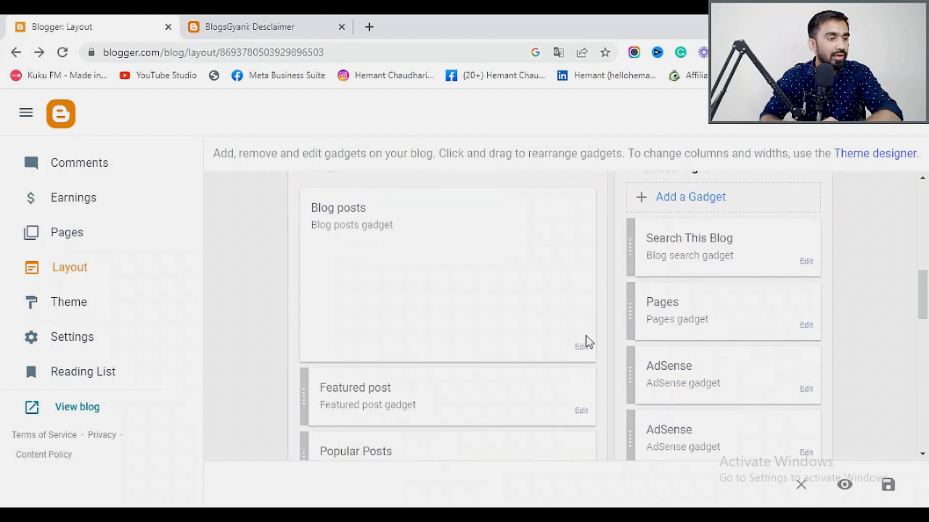
{"action": "left_click", "coordinate": [582, 348]}
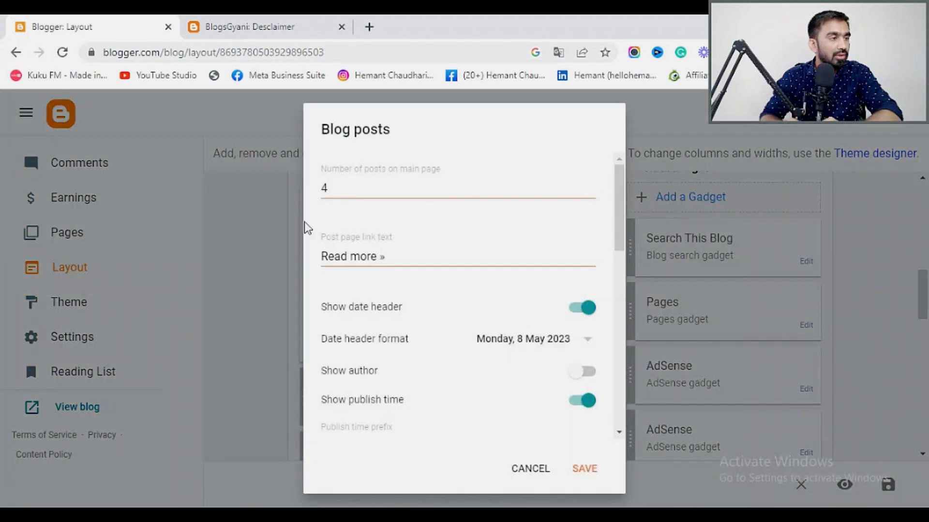
{"action": "left_click", "coordinate": [587, 470]}
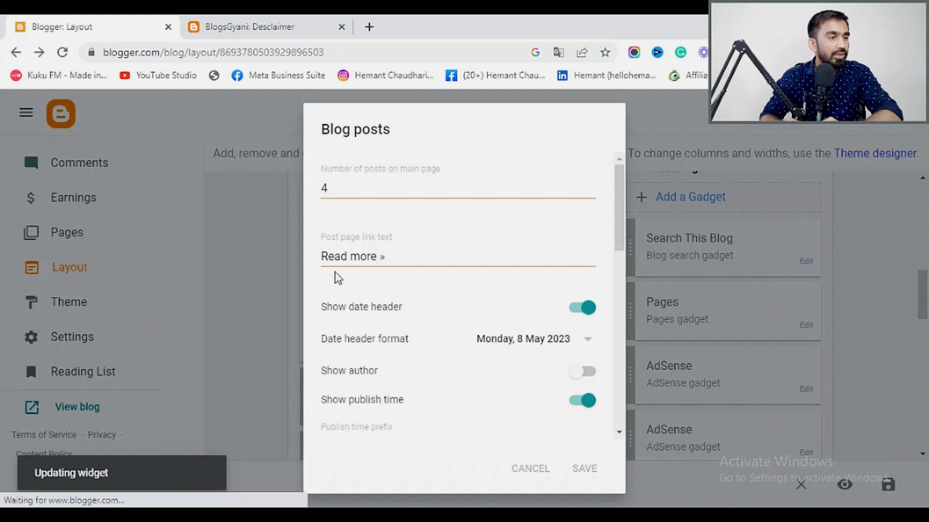
Reload the live blog's Home page, then come back to the Layout editor.
{"action": "scroll", "coordinate": [489, 336], "scroll_direction": "up", "scroll_amount": 2}
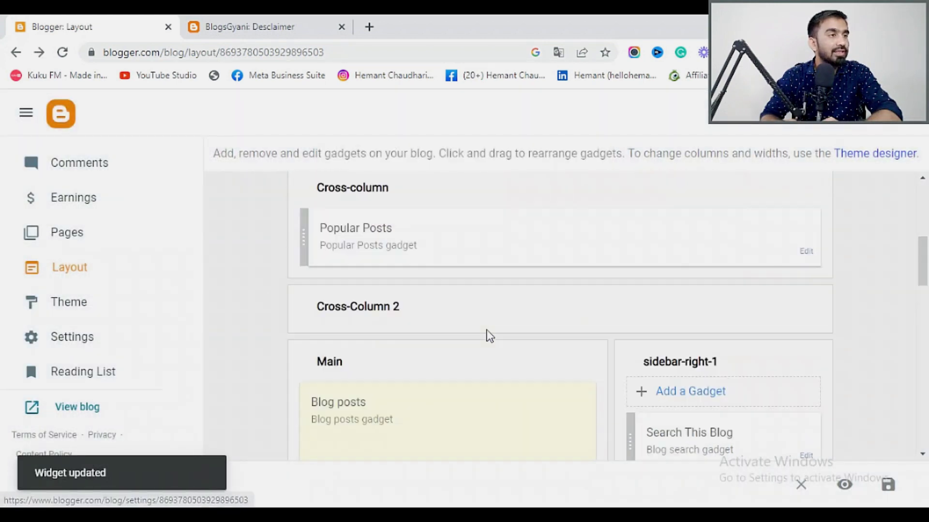
{"action": "left_click", "coordinate": [256, 27]}
{"action": "left_click", "coordinate": [614, 316]}
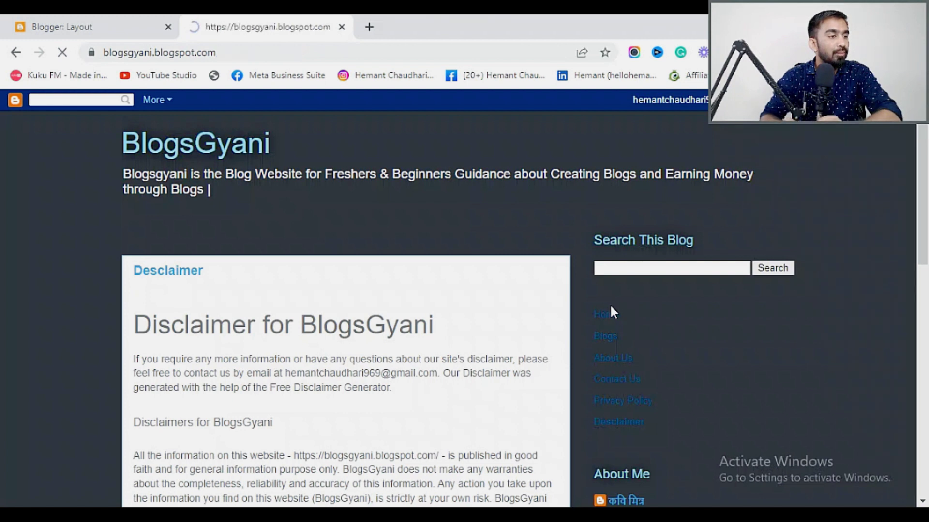
{"action": "left_click", "coordinate": [80, 33]}
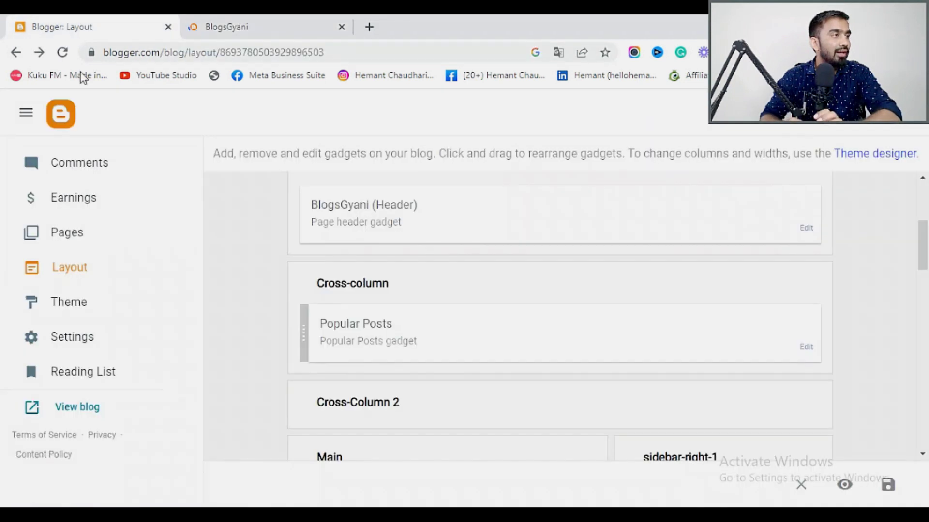
{"action": "scroll", "coordinate": [57, 236], "scroll_direction": "up", "scroll_amount": 3}
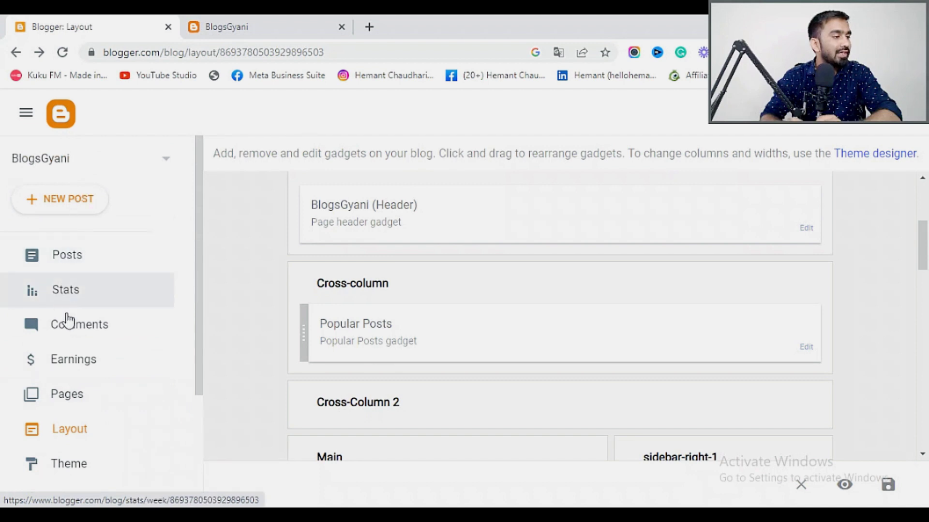
Create a new post titled 'How To Write Blogs'.
{"action": "left_click", "coordinate": [68, 254]}
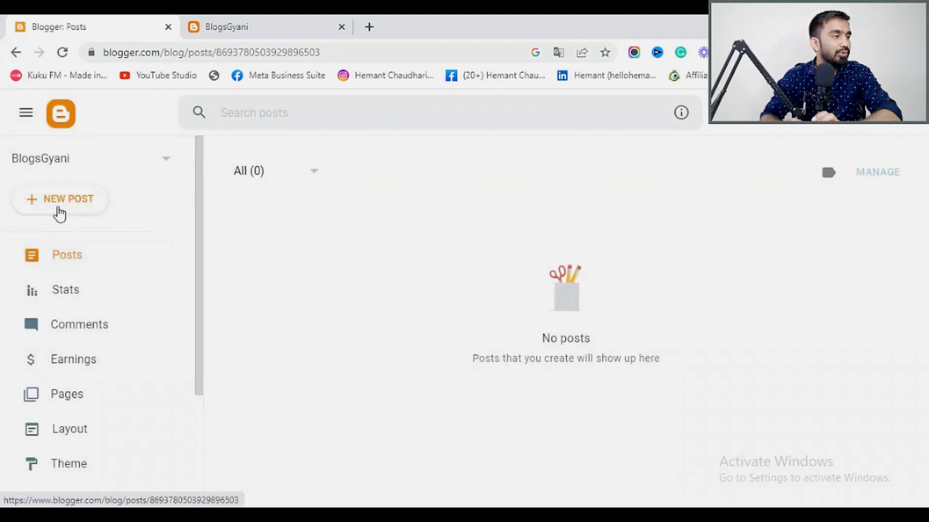
{"action": "left_click", "coordinate": [58, 200]}
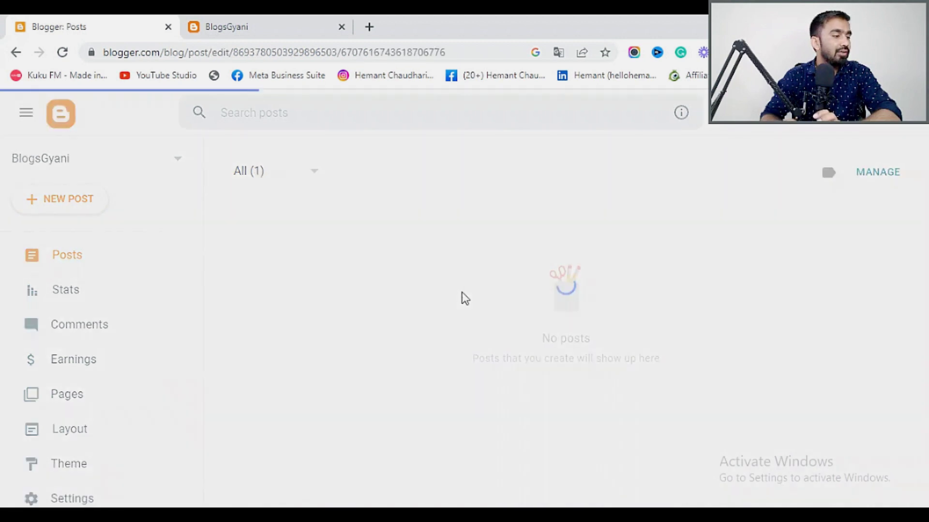
{"action": "left_click", "coordinate": [70, 175]}
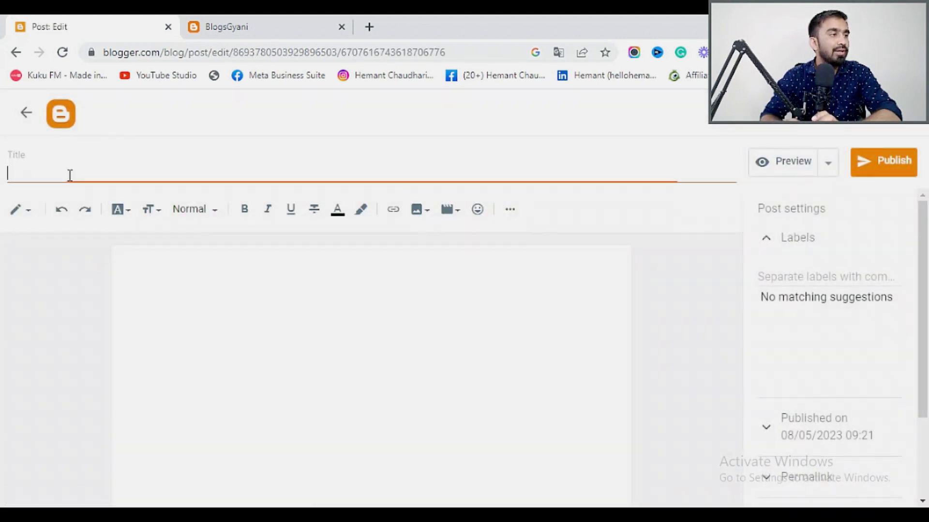
{"action": "type", "text": "How"}
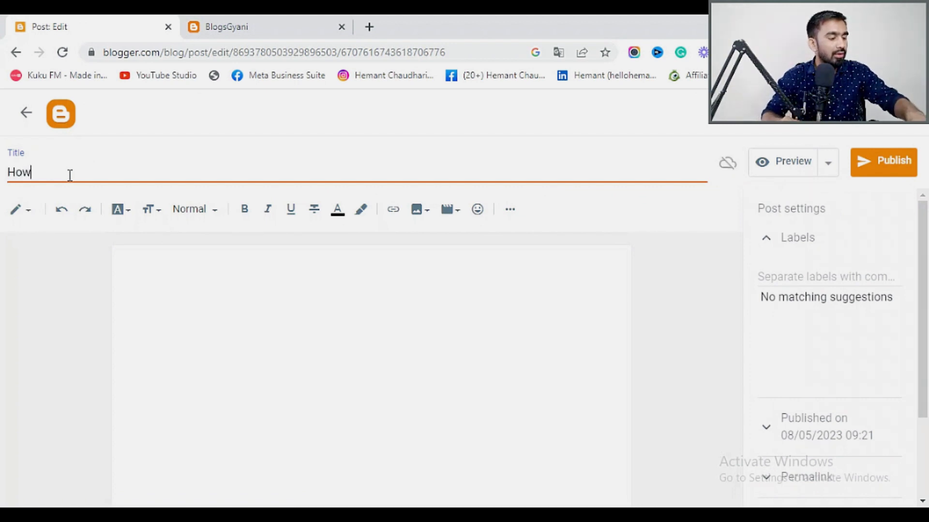
{"action": "type", "text": " To"}
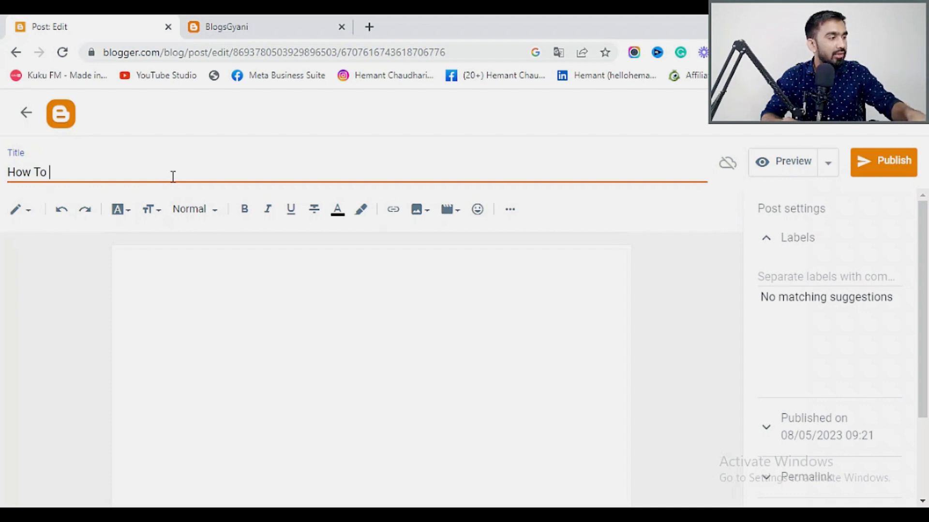
{"action": "type", "text": " Write Blogs"}
{"action": "left_click", "coordinate": [198, 275]}
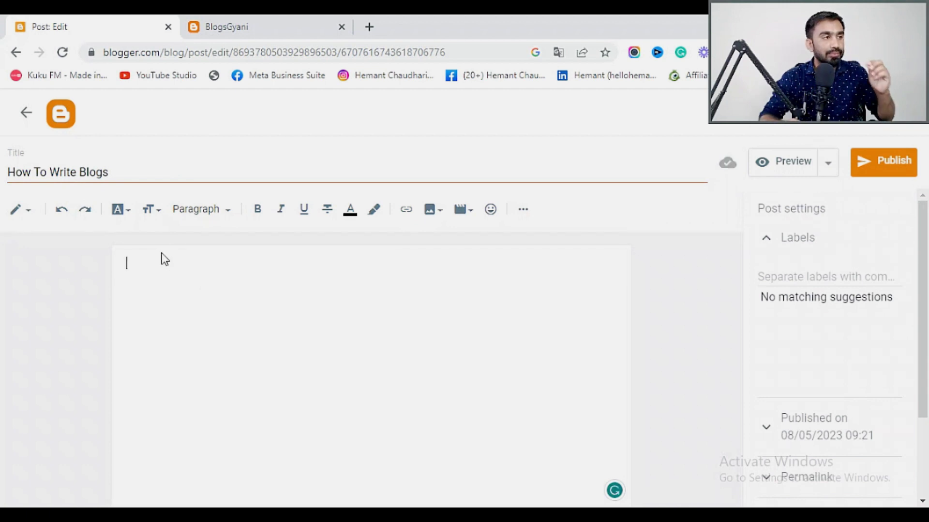
Open a new blank browser tab next to the live blog.
{"action": "left_click", "coordinate": [309, 20]}
{"action": "left_click", "coordinate": [83, 25]}
{"action": "left_click", "coordinate": [239, 27]}
{"action": "left_click", "coordinate": [368, 27]}
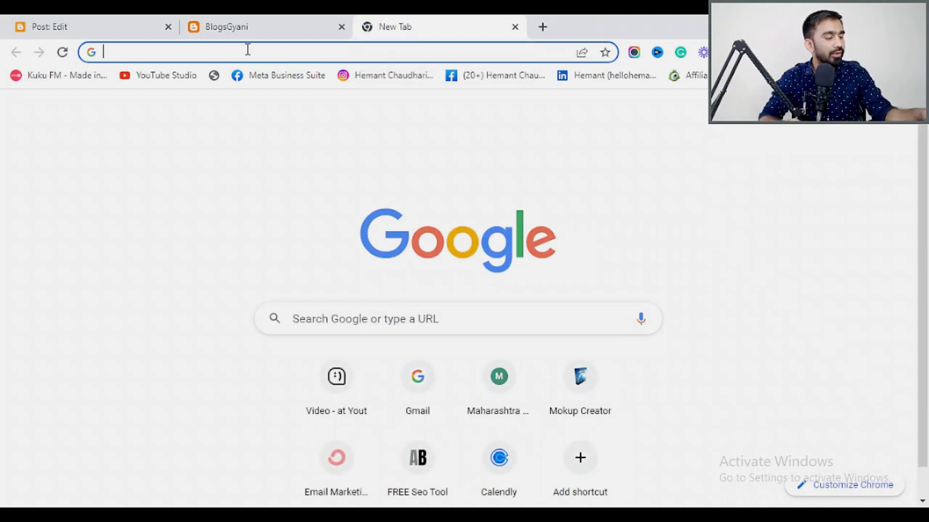
Load the ChatGPT website in the new tab.
{"action": "type", "text": "ch"}
{"action": "key", "text": "Return"}
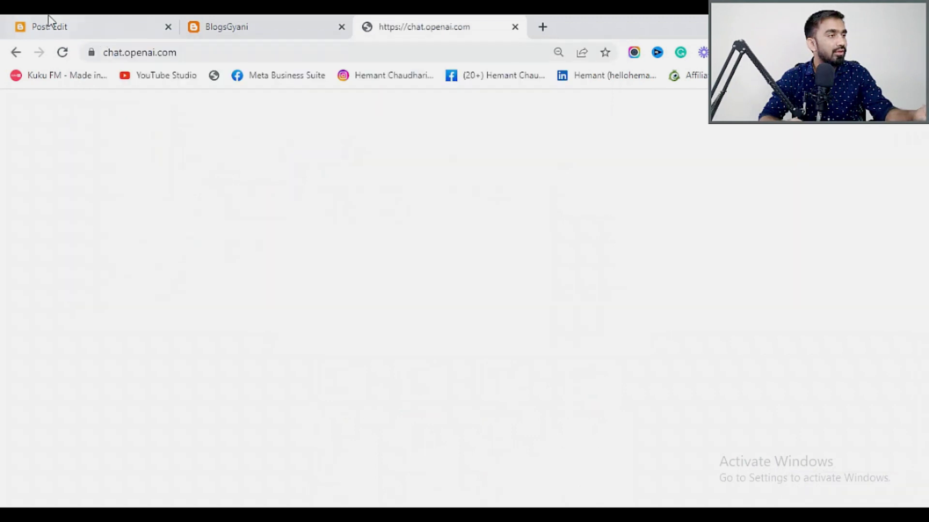
{"action": "left_click", "coordinate": [49, 21]}
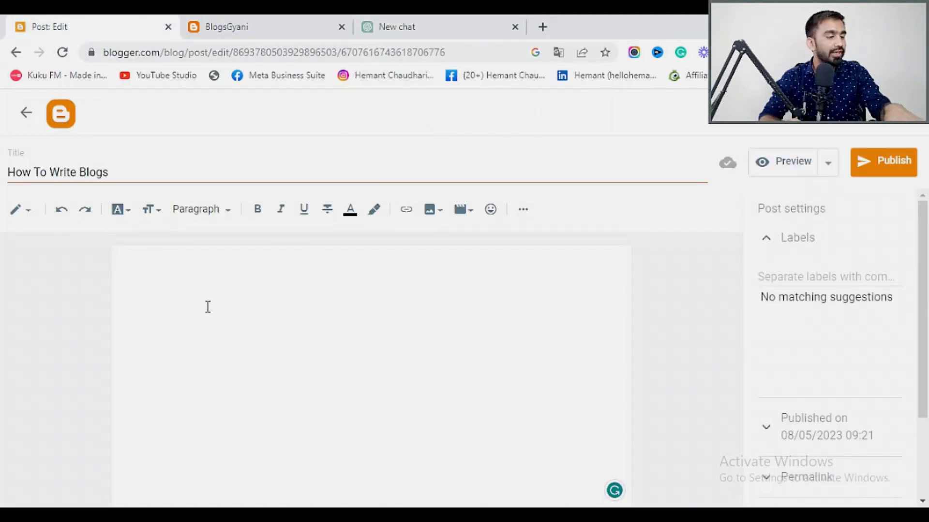
{"action": "left_click", "coordinate": [437, 20]}
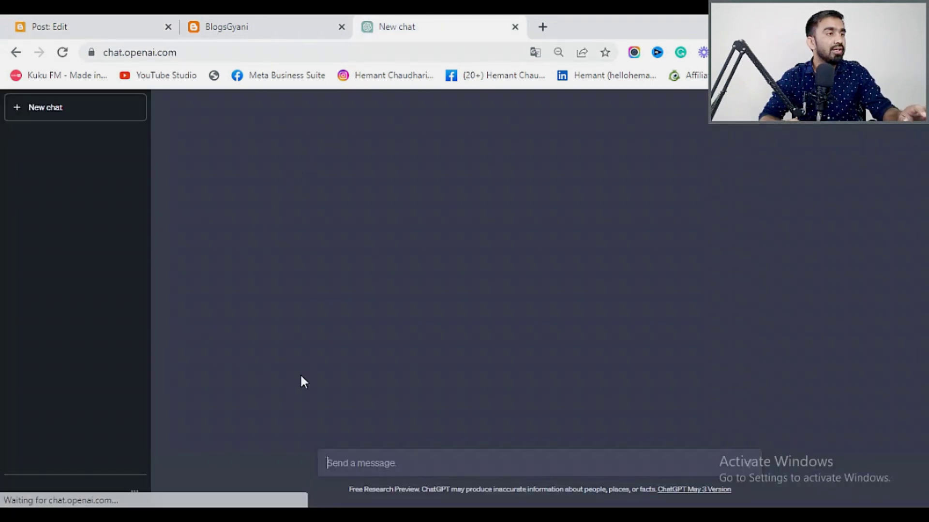
Ask ChatGPT 'how to write blogs in 750 words' and return to the post editor.
{"action": "mouse_move", "coordinate": [392, 480]}
{"action": "type", "text": "h"}
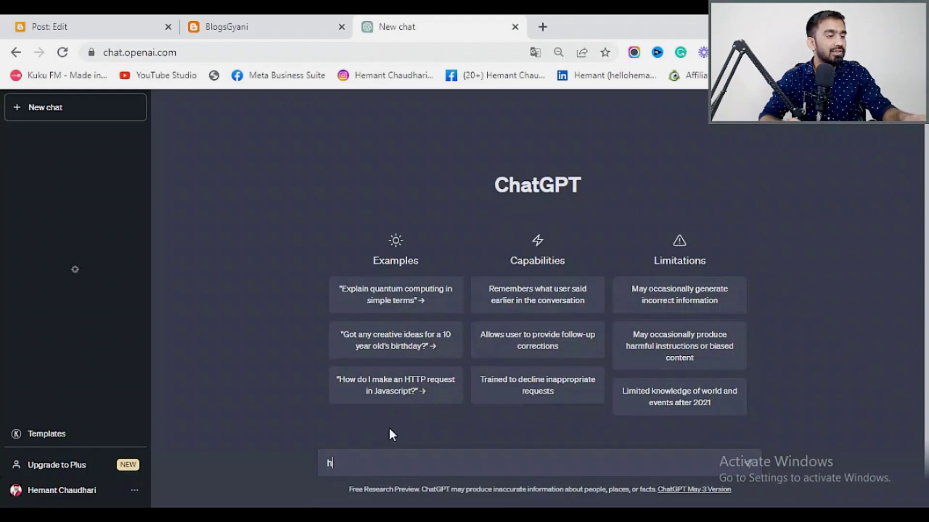
{"action": "type", "text": "o"}
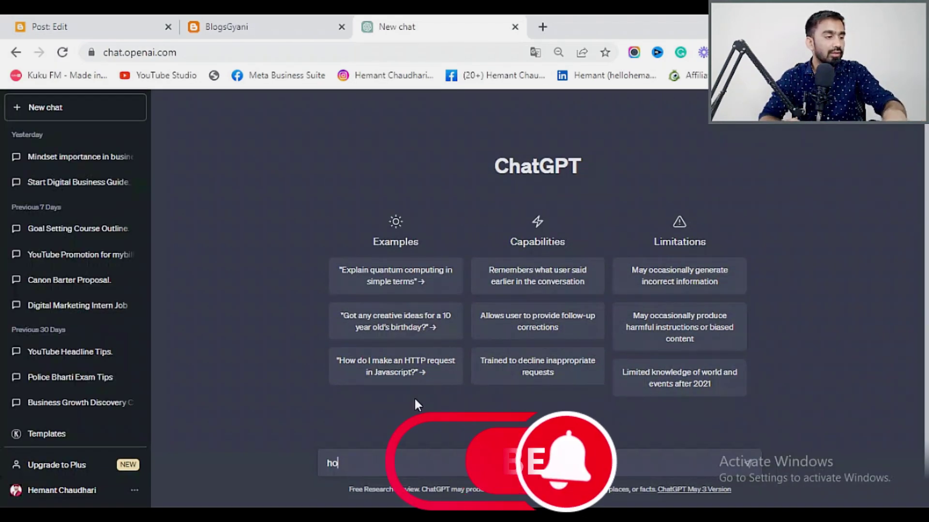
{"action": "type", "text": "w to "}
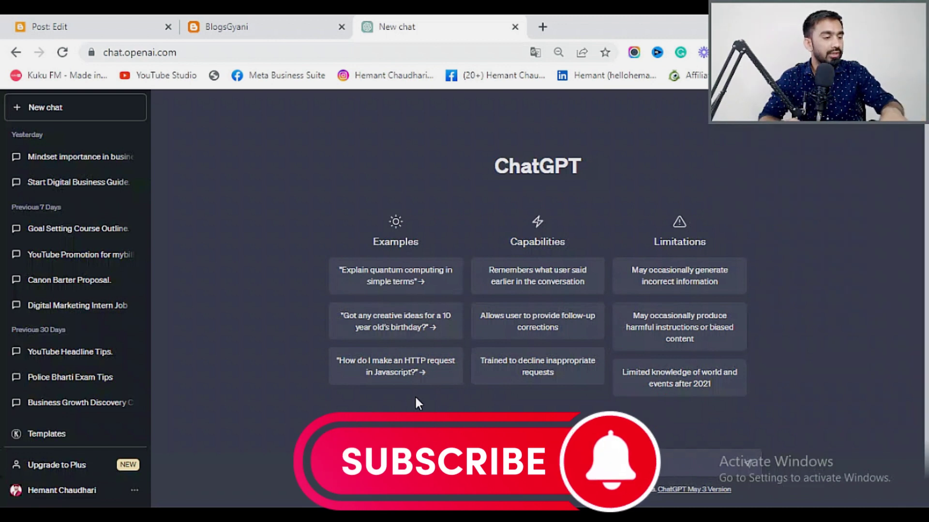
{"action": "type", "text": "writ"}
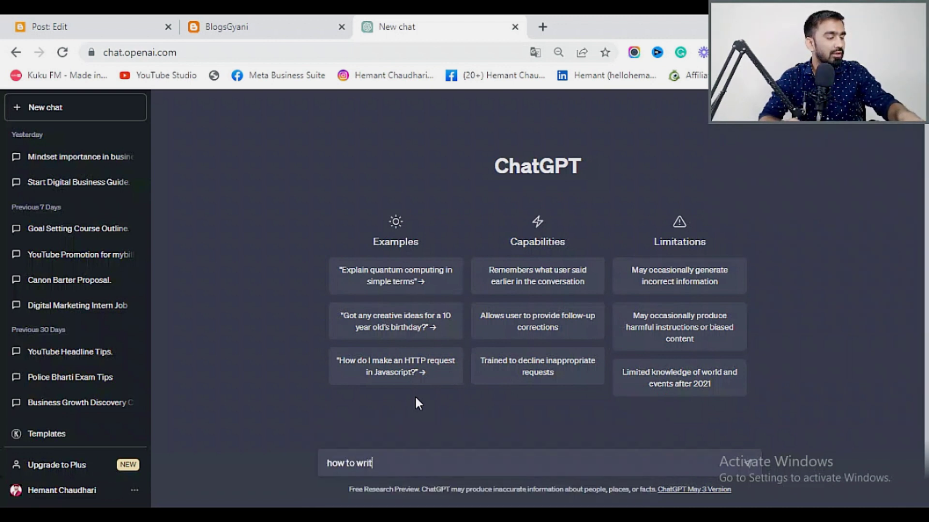
{"action": "type", "text": "e blos"}
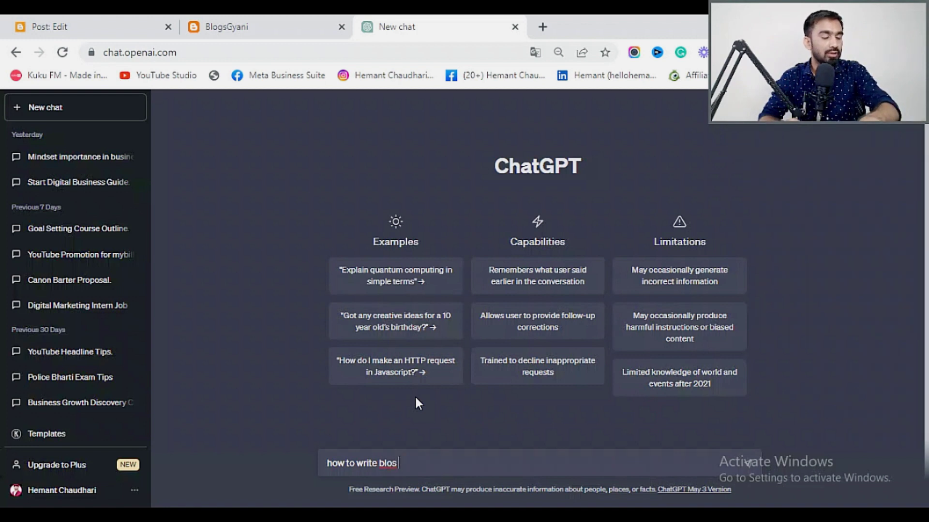
{"action": "key", "text": "BackSpace"}
{"action": "key", "text": "BackSpace"}
{"action": "type", "text": "gs"}
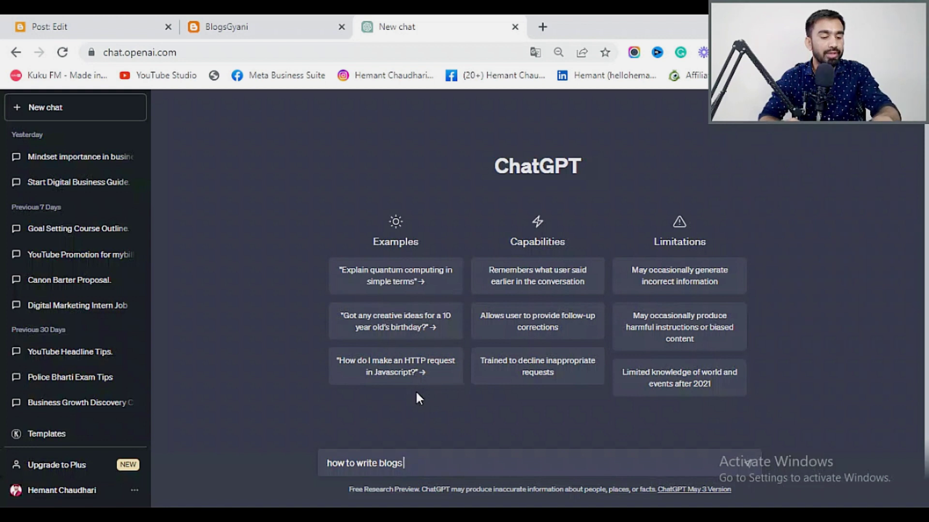
{"action": "type", "text": " in "}
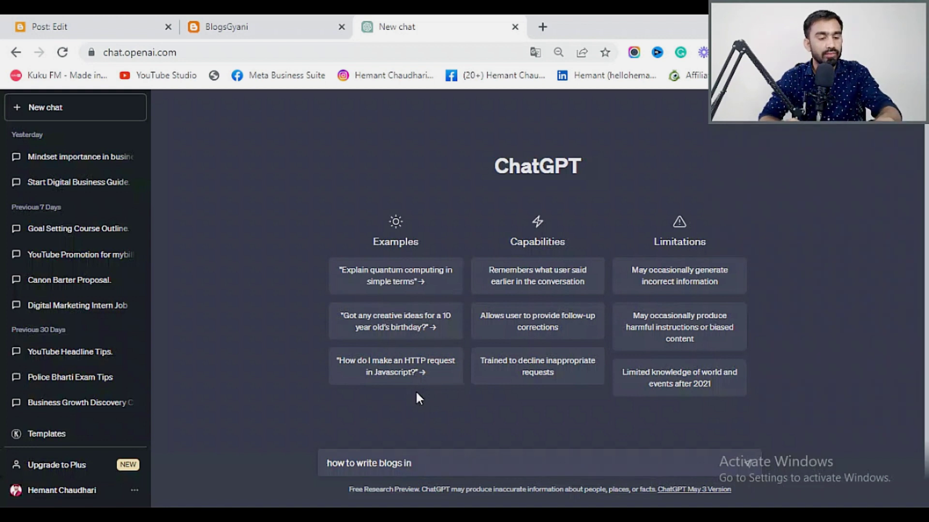
{"action": "type", "text": "7"}
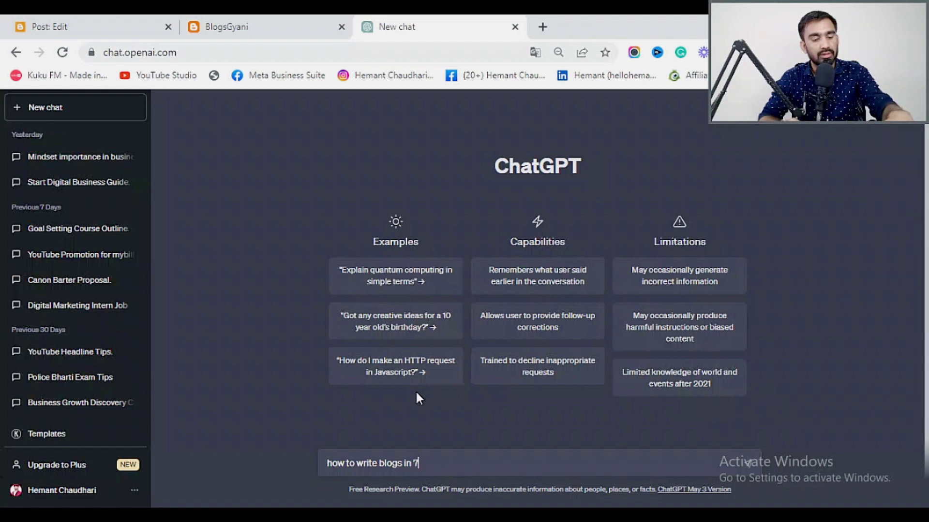
{"action": "type", "text": "50 "}
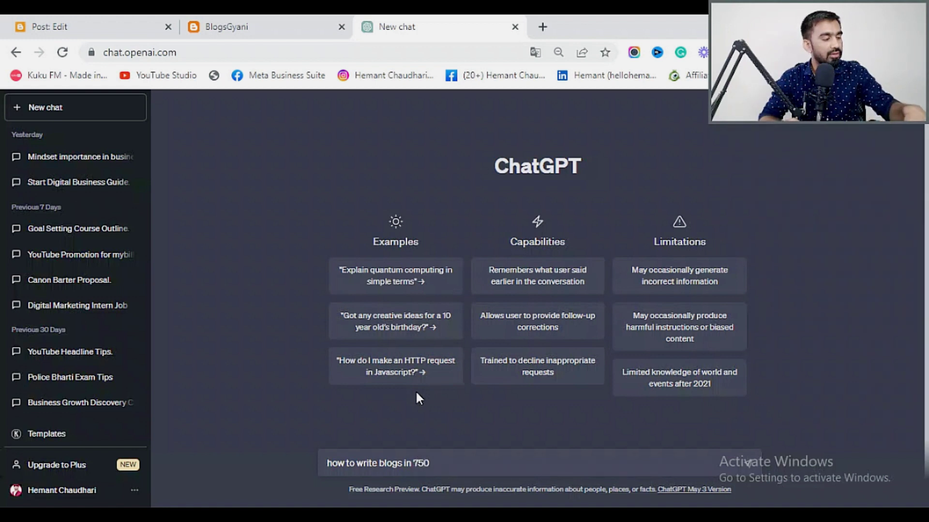
{"action": "type", "text": "wor"}
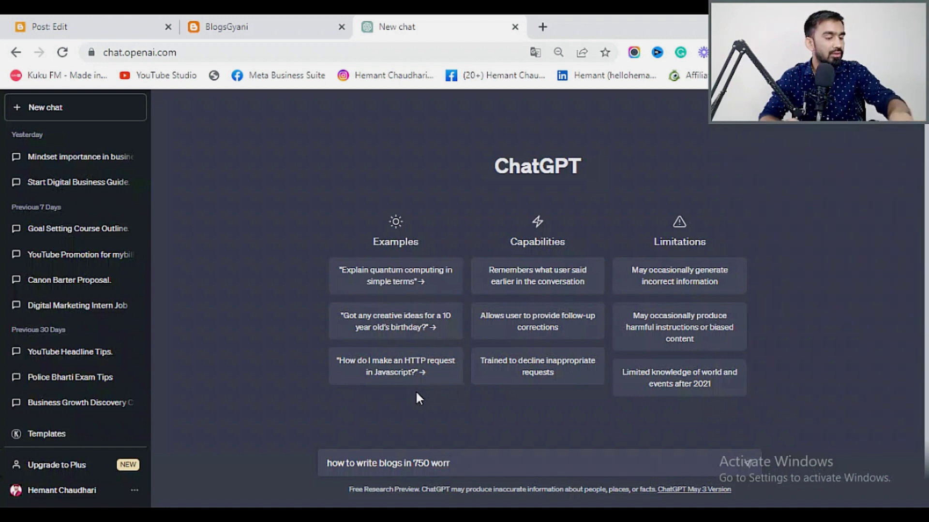
{"action": "type", "text": "ds"}
{"action": "key", "text": "Return"}
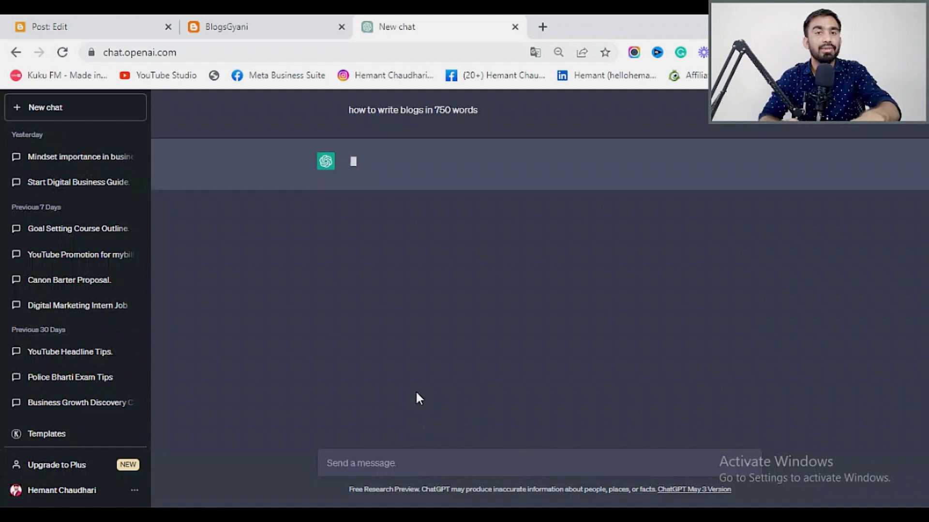
{"action": "left_click", "coordinate": [62, 18]}
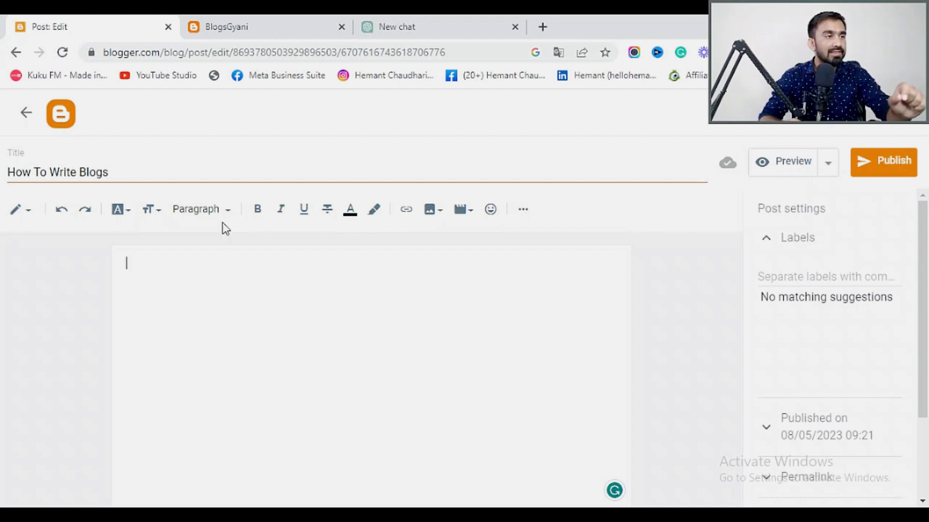
Switch the post's permalink setting to Custom permalink.
{"action": "left_click", "coordinate": [439, 26]}
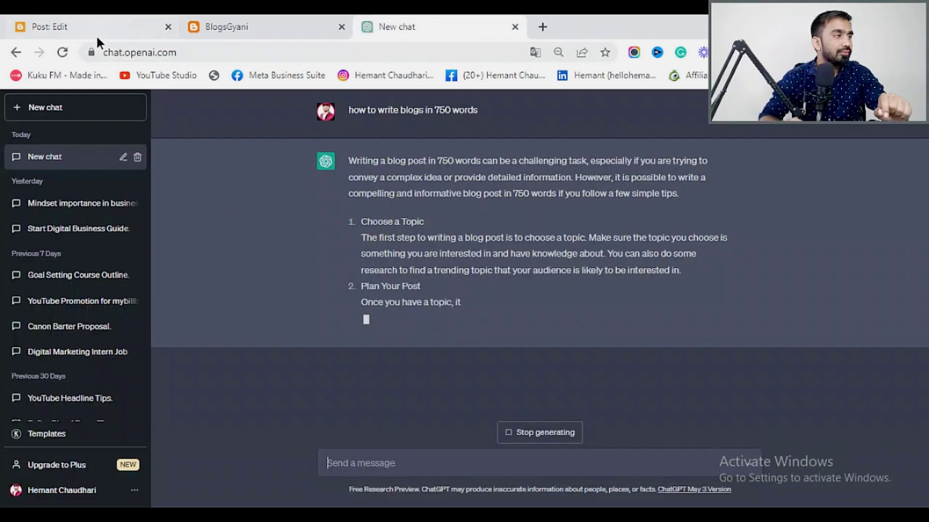
{"action": "left_click", "coordinate": [96, 29]}
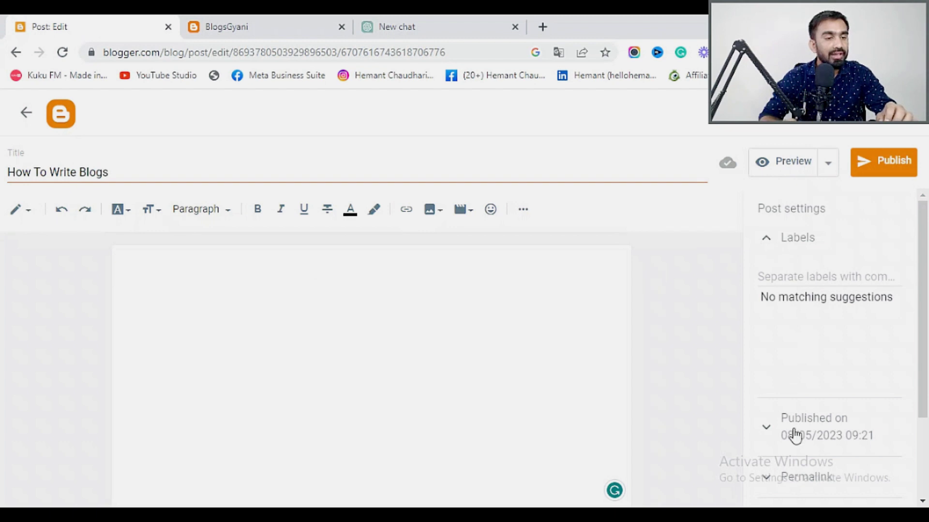
{"action": "scroll", "coordinate": [795, 387], "scroll_direction": "down", "scroll_amount": 3}
{"action": "left_click", "coordinate": [767, 370]}
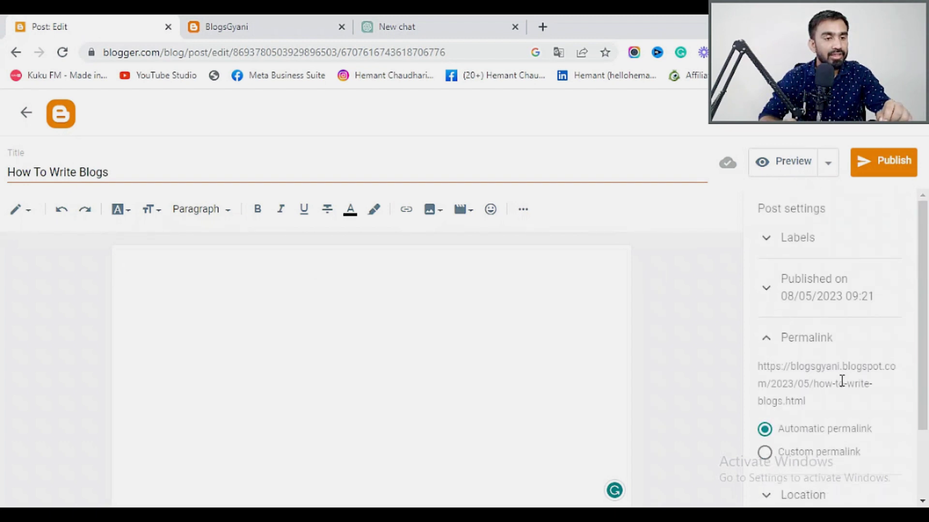
{"action": "scroll", "coordinate": [826, 416], "scroll_direction": "down", "scroll_amount": 2}
{"action": "scroll", "coordinate": [760, 392], "scroll_direction": "down", "scroll_amount": 1}
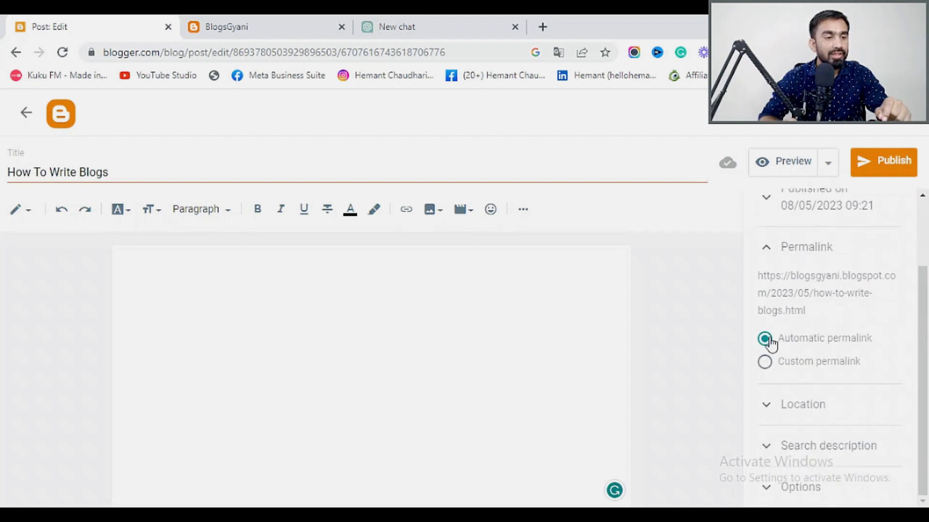
{"action": "left_click", "coordinate": [767, 367]}
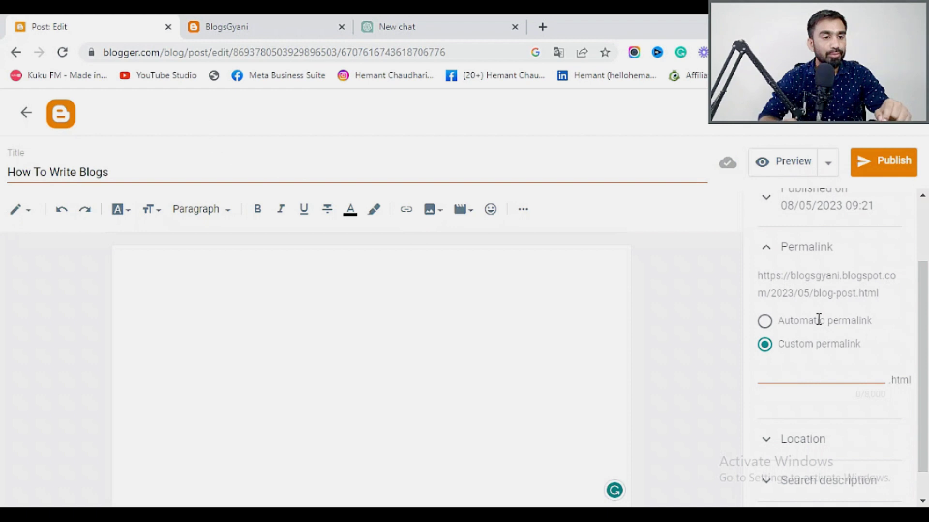
Set the custom permalink to how-to-write-blogs-in-10-minute.
{"action": "left_click", "coordinate": [777, 379]}
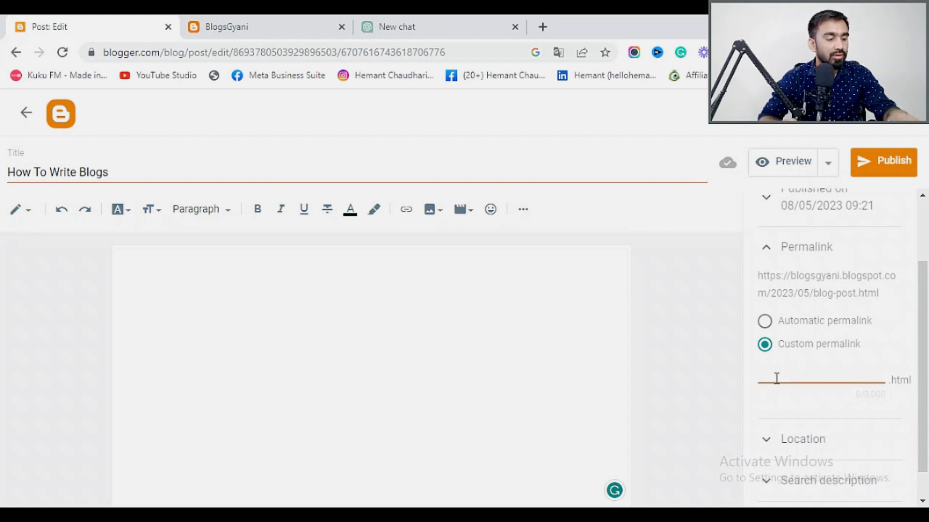
{"action": "type", "text": "how"}
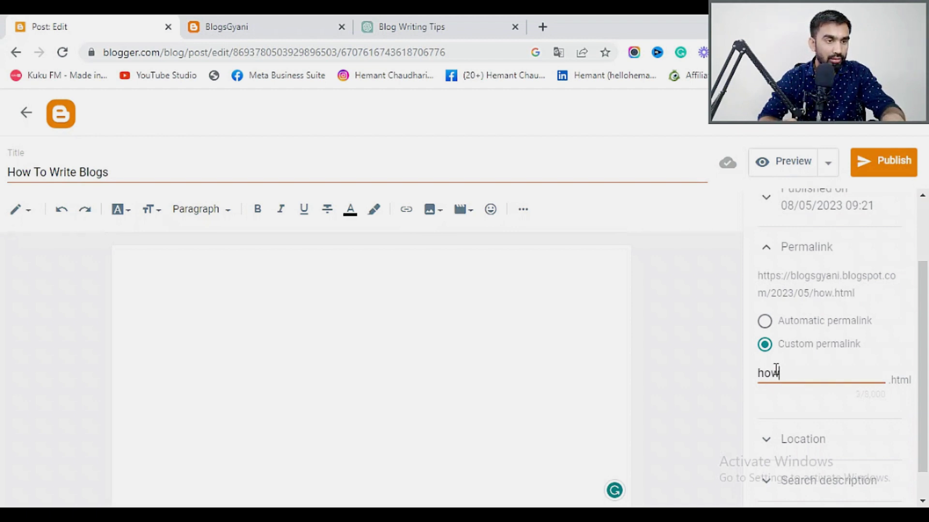
{"action": "type", "text": "-to-"}
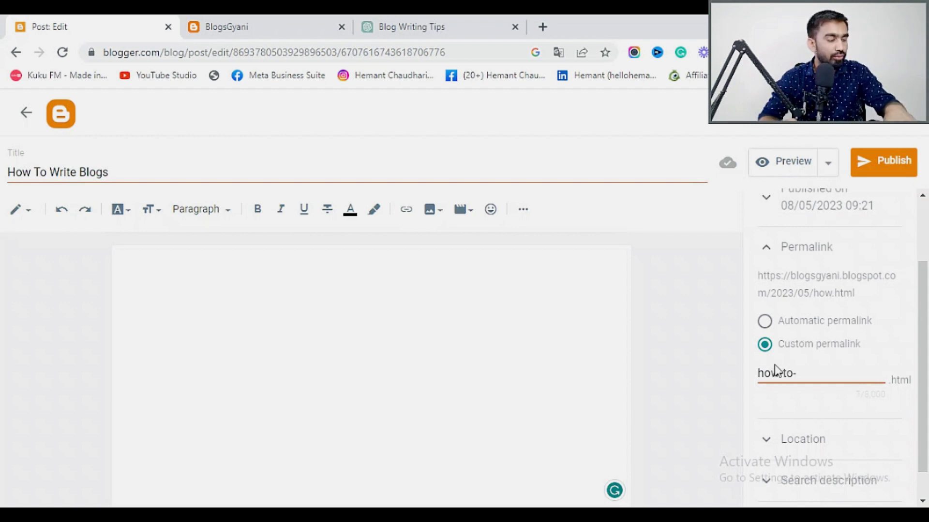
{"action": "type", "text": "write"}
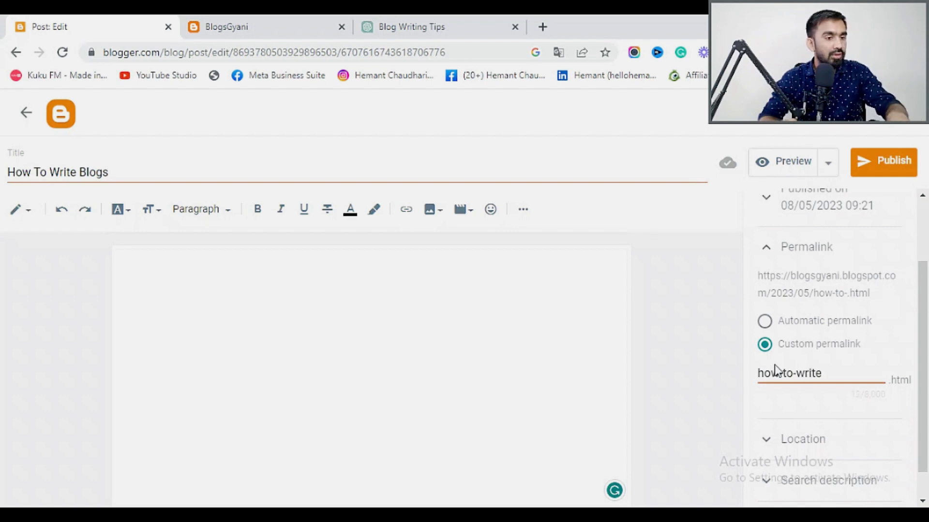
{"action": "type", "text": "-blogs"}
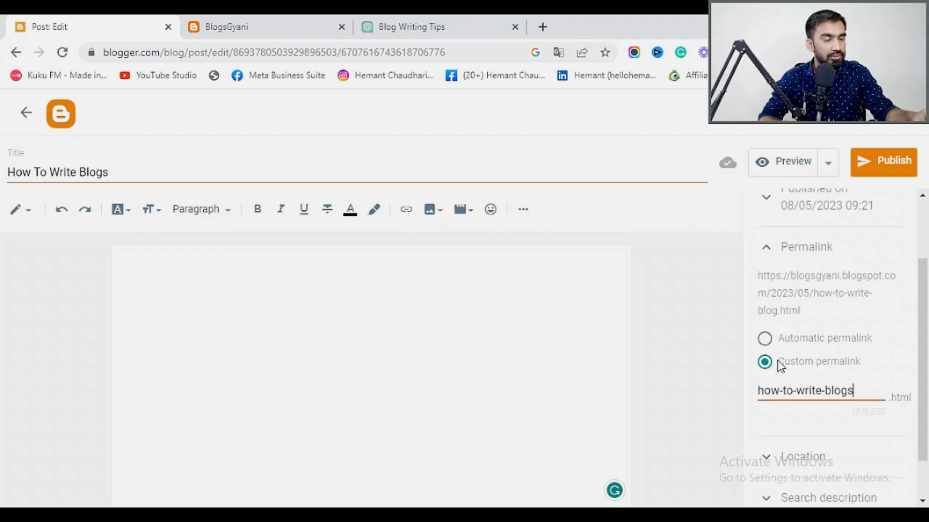
{"action": "type", "text": "-"}
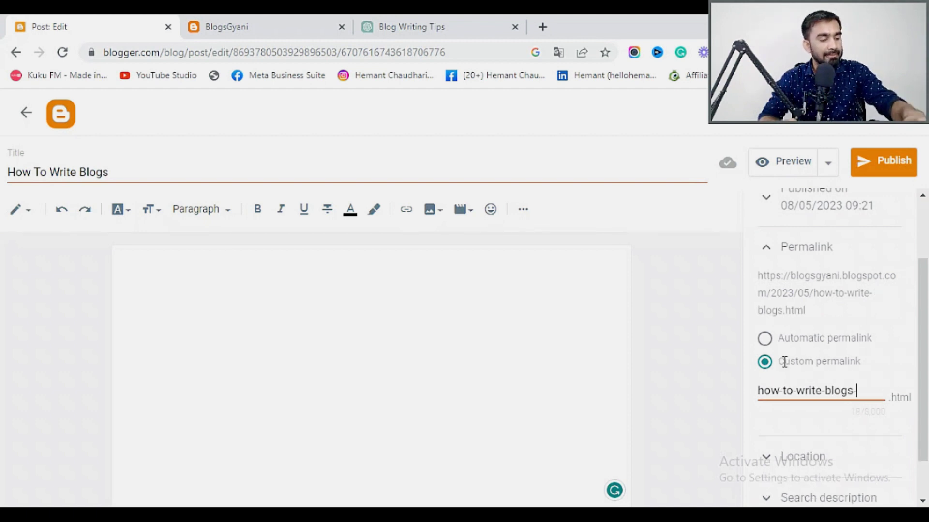
{"action": "type", "text": "in-10"}
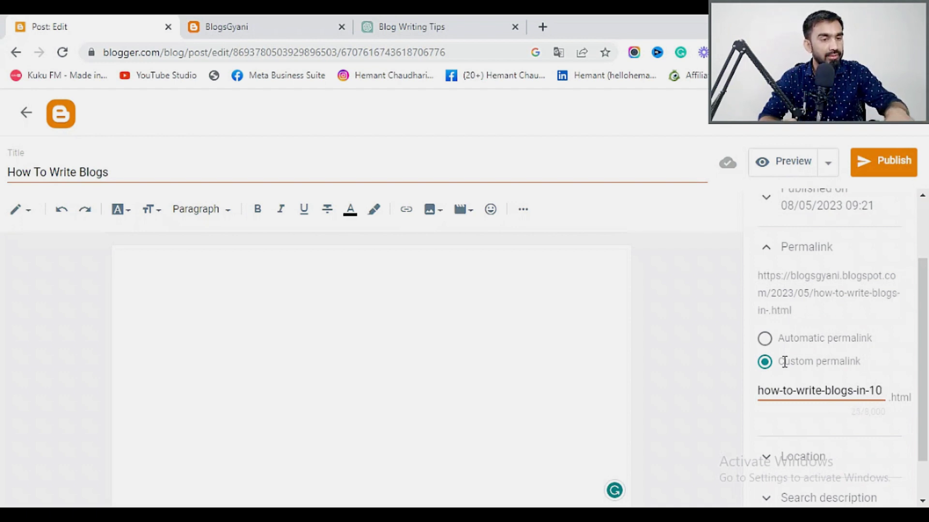
{"action": "type", "text": "minute"}
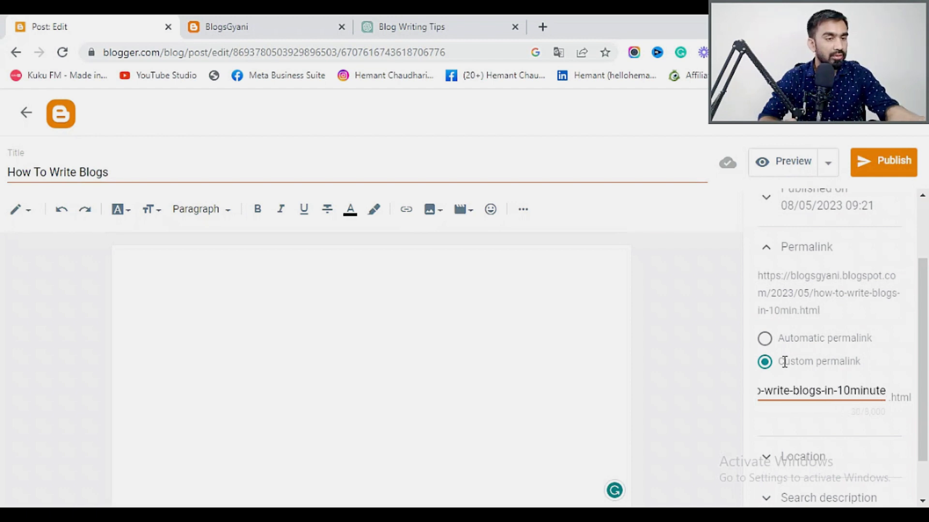
{"action": "left_click", "coordinate": [850, 390]}
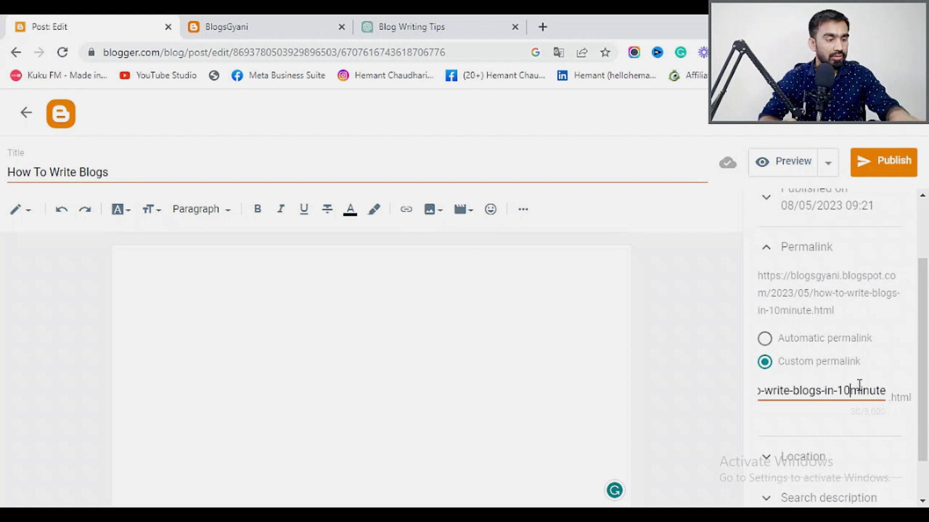
{"action": "type", "text": "-"}
{"action": "left_click", "coordinate": [608, 346]}
{"action": "left_click", "coordinate": [429, 17]}
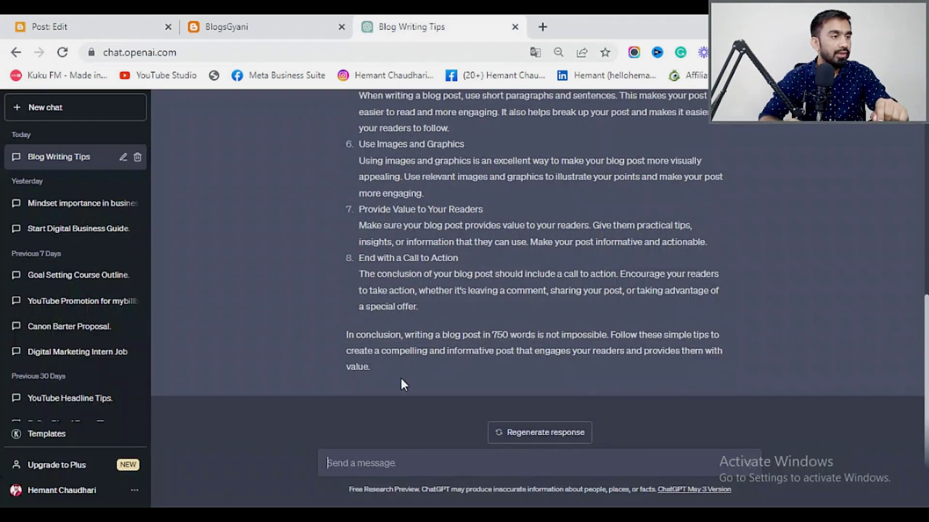
Select and copy ChatGPT's full blog-writing answer, then close the chat tab.
{"action": "left_click_drag", "start_coordinate": [390, 377], "coordinate": [346, 168]}
{"action": "scroll", "coordinate": [352, 251], "scroll_direction": "up", "scroll_amount": 4}
{"action": "scroll", "coordinate": [352, 250], "scroll_direction": "up", "scroll_amount": 4}
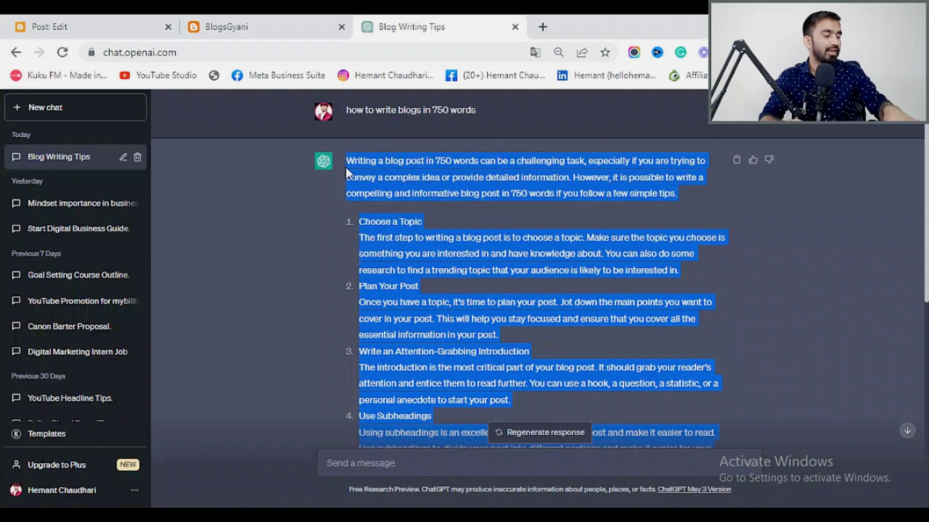
{"action": "left_click", "coordinate": [514, 27]}
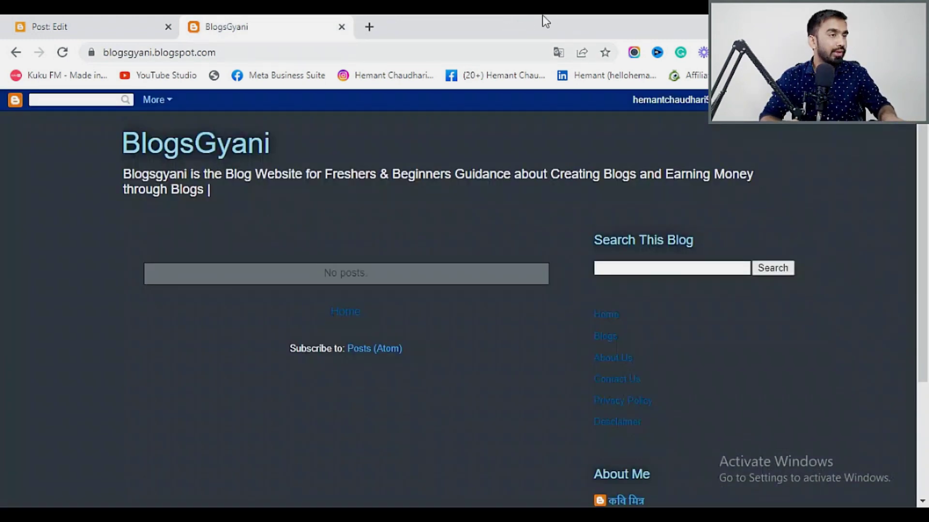
Paste the copied blog text into Google Translate's source box and select it.
{"action": "left_click", "coordinate": [369, 26]}
{"action": "type", "text": "tr"}
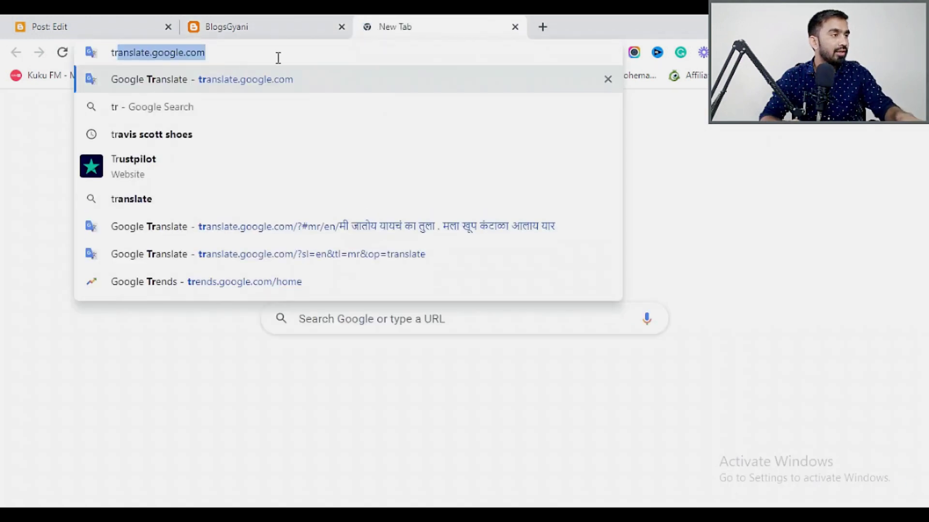
{"action": "left_click", "coordinate": [226, 78]}
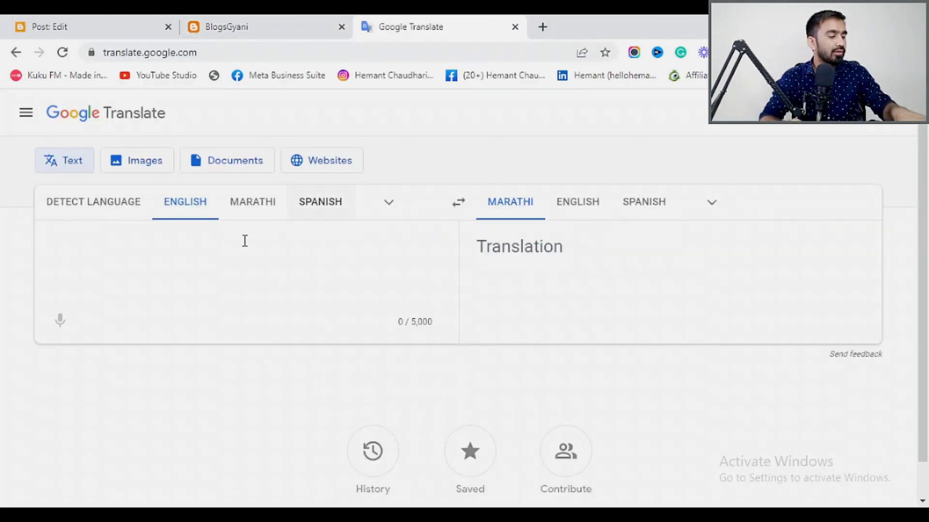
{"action": "left_click", "coordinate": [245, 241]}
{"action": "key", "text": "ctrl+v"}
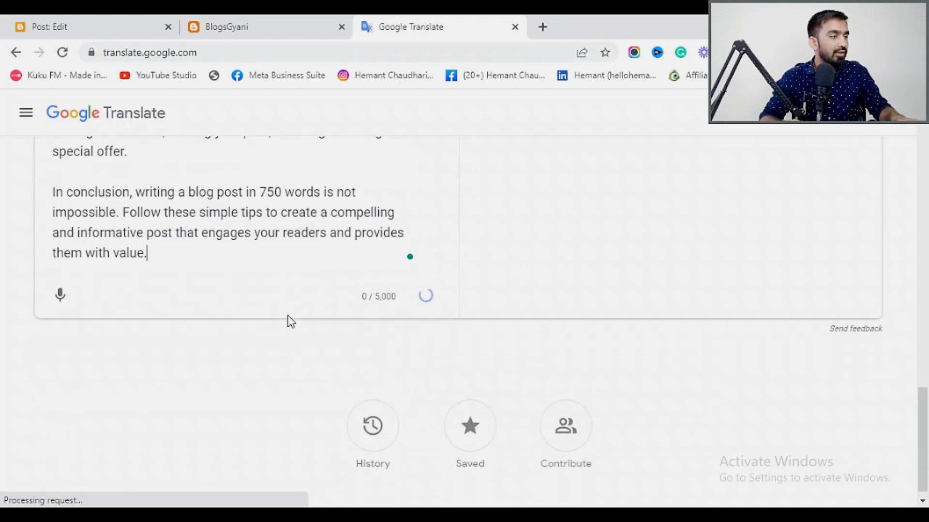
{"action": "left_click_drag", "start_coordinate": [147, 241], "coordinate": [56, 230]}
{"action": "scroll", "coordinate": [112, 223], "scroll_direction": "up", "scroll_amount": 20}
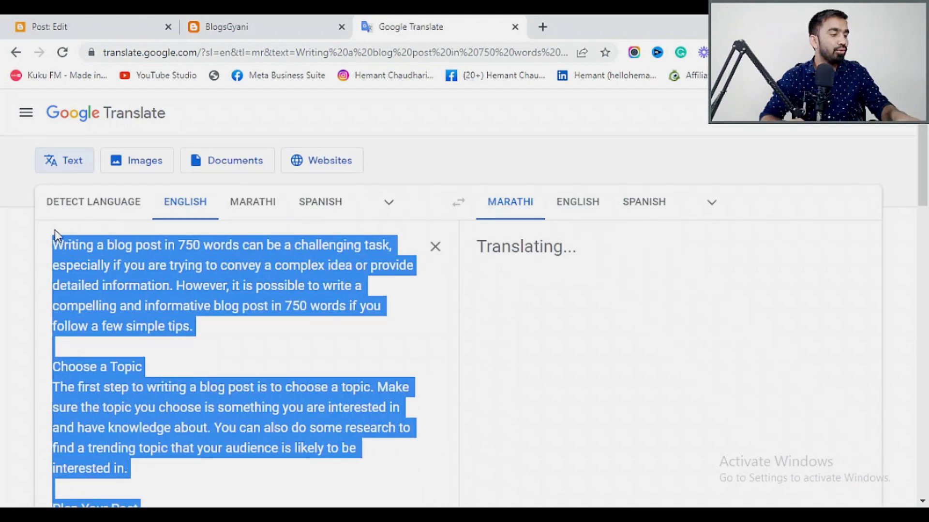
Paste the ChatGPT blog-writing article into the empty 'How To Write Blogs' post body.
{"action": "left_click", "coordinate": [50, 20]}
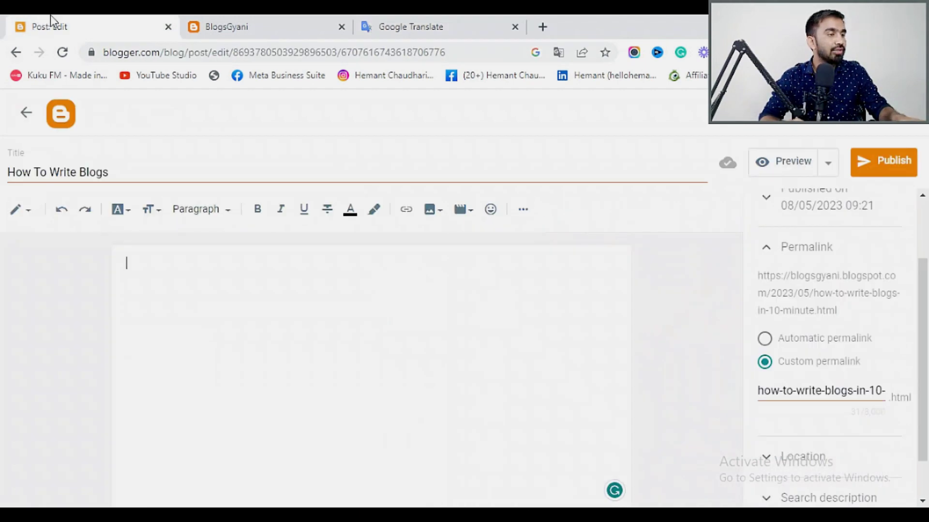
{"action": "key", "text": "ctrl+v"}
{"action": "scroll", "coordinate": [357, 366], "scroll_direction": "up", "scroll_amount": 5}
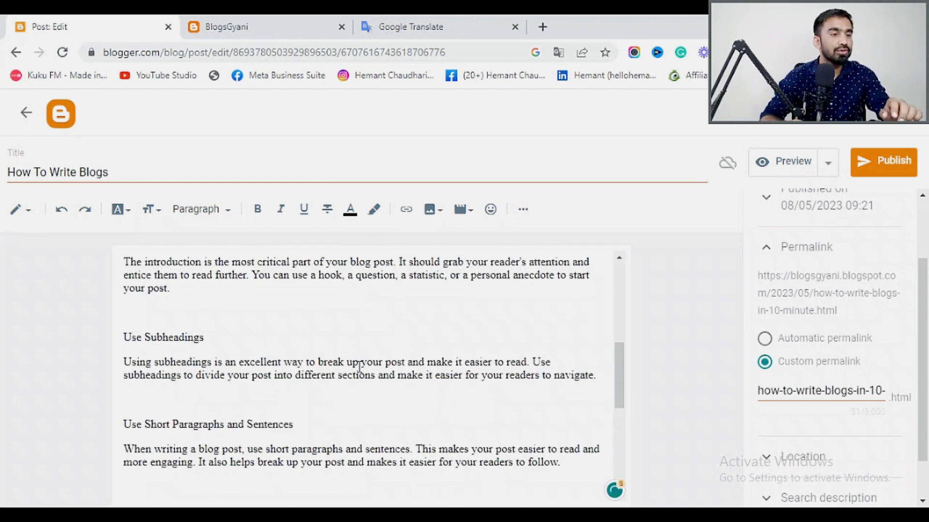
{"action": "scroll", "coordinate": [357, 366], "scroll_direction": "up", "scroll_amount": 3}
Expand the Search description setting and select the article's opening paragraph.
{"action": "scroll", "coordinate": [800, 388], "scroll_direction": "down", "scroll_amount": 1}
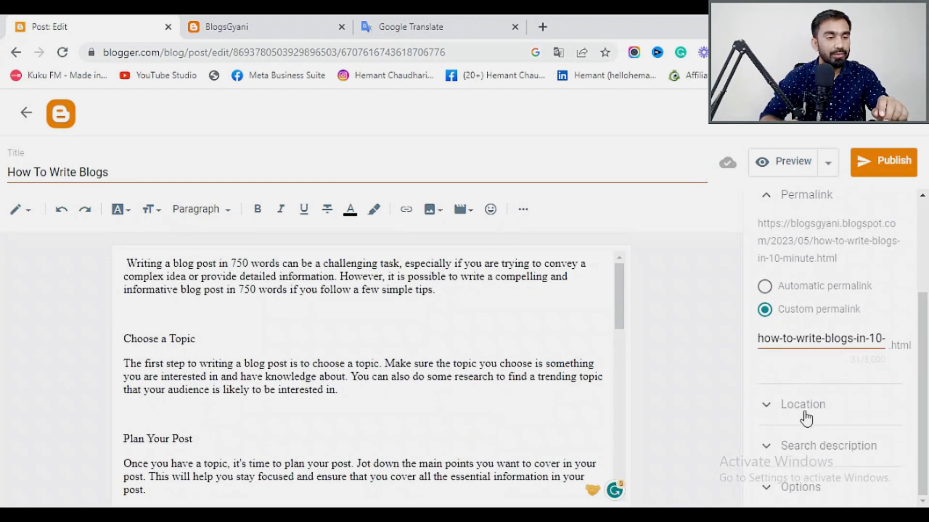
{"action": "left_click", "coordinate": [779, 445]}
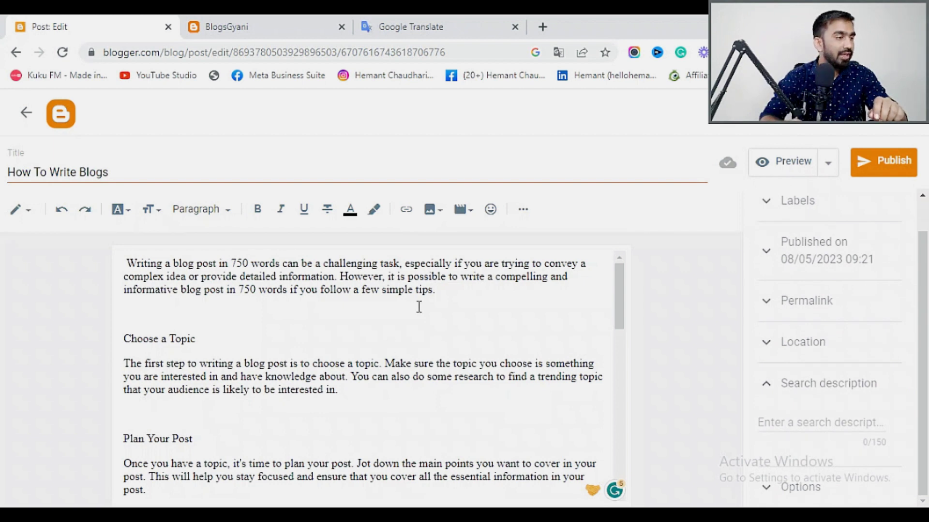
{"action": "left_click_drag", "start_coordinate": [436, 291], "coordinate": [125, 264]}
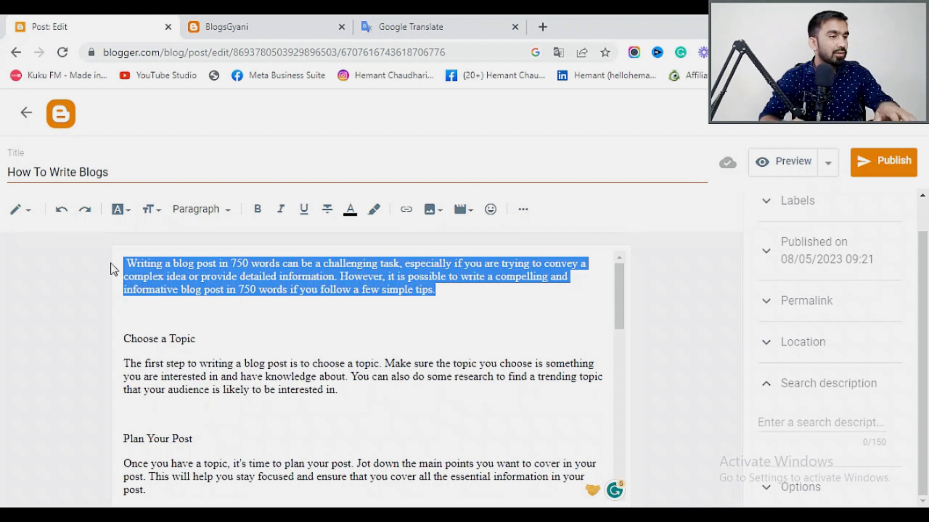
Paste the opening paragraph into the search description and trim the cut-off 'Ho' at its end.
{"action": "left_click", "coordinate": [795, 417]}
{"action": "type", "text": "Writing a blog post in 750 words can be a challenging task, especially if you are trying to convey a complex idea or provide detailed information. Ho"}
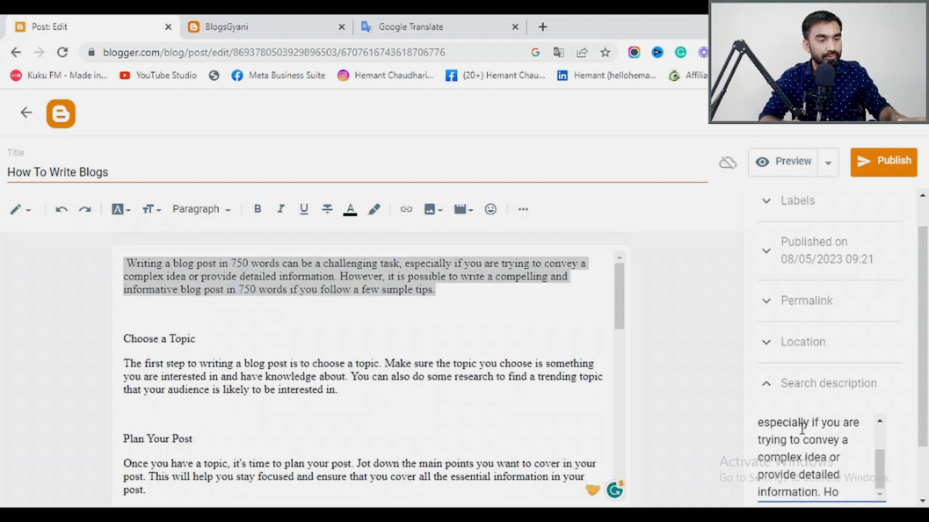
{"action": "key", "text": "BackSpace"}
{"action": "key", "text": "BackSpace"}
{"action": "key", "text": "BackSpace"}
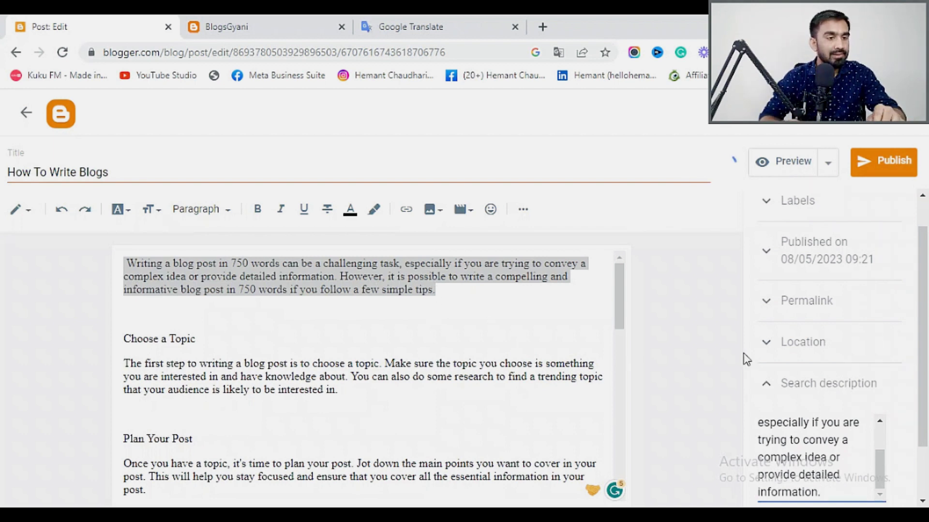
{"action": "left_click", "coordinate": [767, 387]}
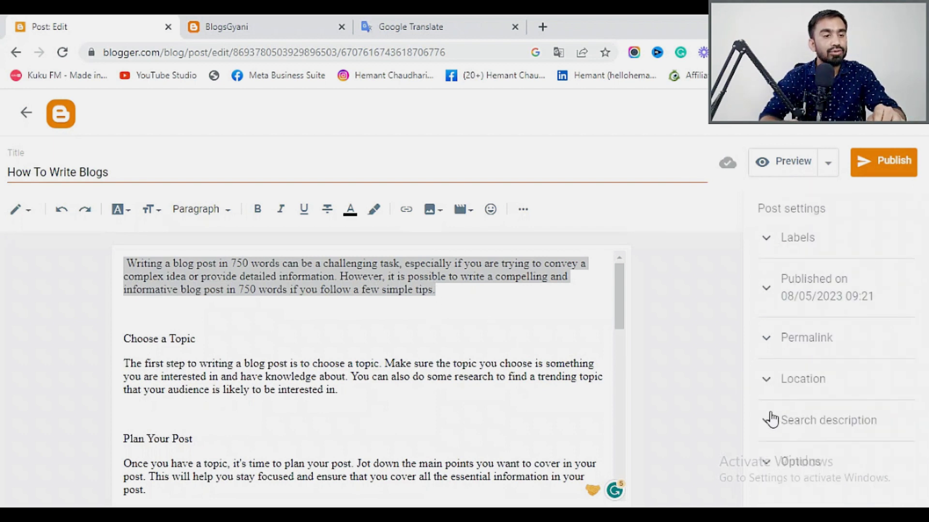
{"action": "left_click", "coordinate": [770, 464]}
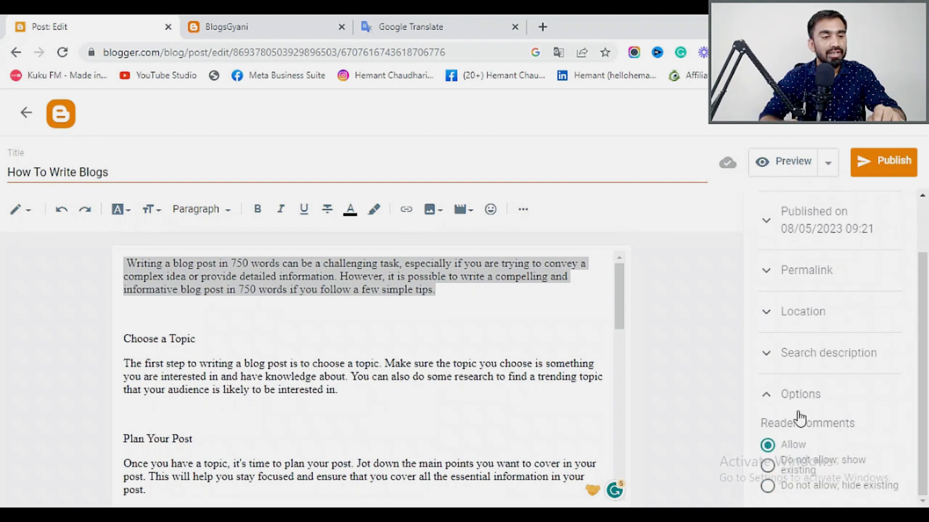
{"action": "left_click", "coordinate": [767, 397]}
{"action": "left_click", "coordinate": [773, 434]}
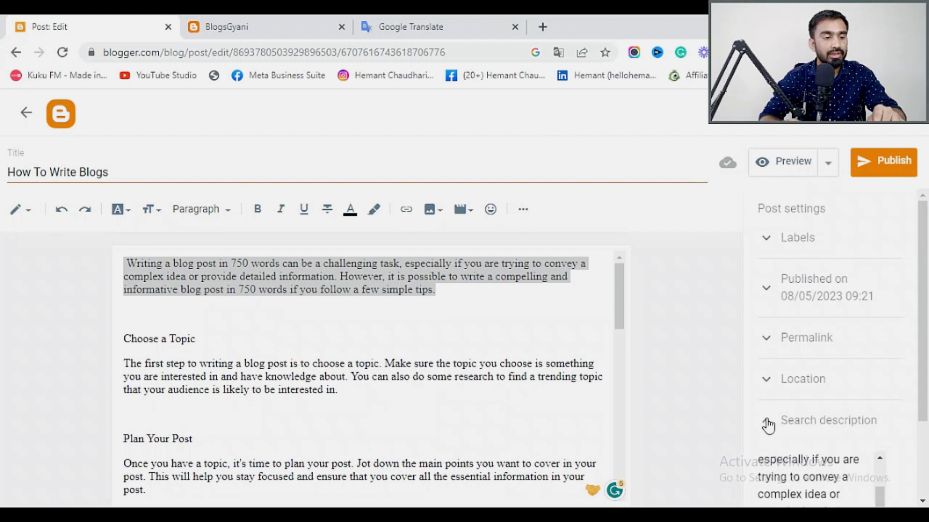
Replace the search description with the title 'How To Write Blogs' followed by 'in just'.
{"action": "left_click_drag", "start_coordinate": [878, 401], "coordinate": [872, 358]}
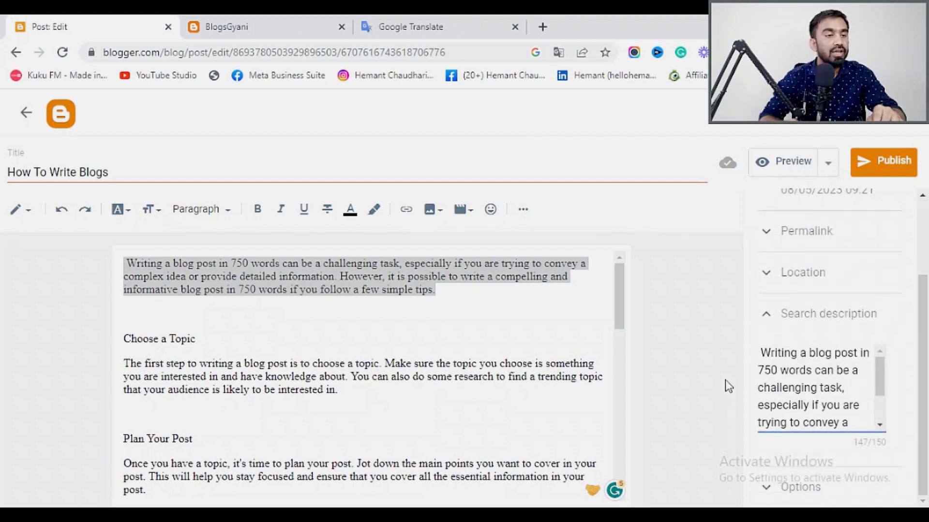
{"action": "left_click_drag", "start_coordinate": [112, 172], "coordinate": [2, 177]}
{"action": "key", "text": "ctrl+c"}
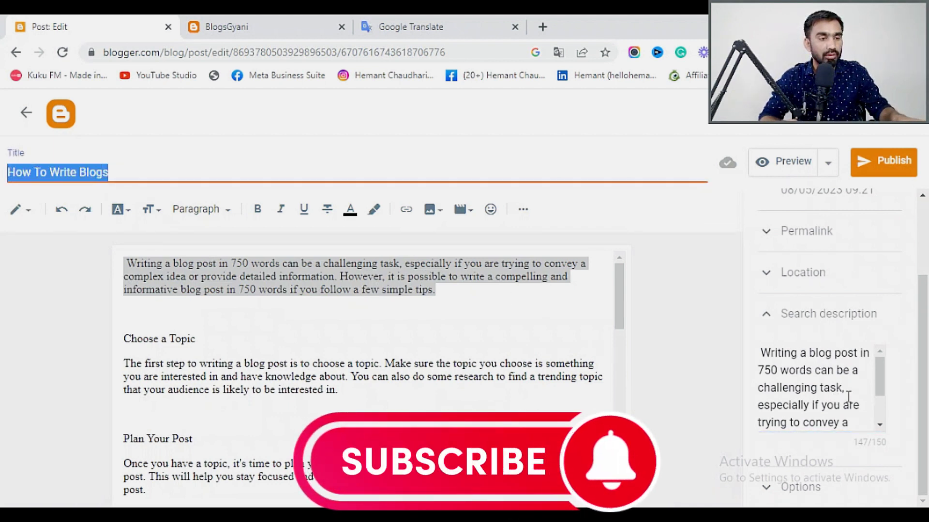
{"action": "scroll", "coordinate": [847, 397], "scroll_direction": "down", "scroll_amount": 1}
{"action": "left_click_drag", "start_coordinate": [835, 422], "coordinate": [754, 352]}
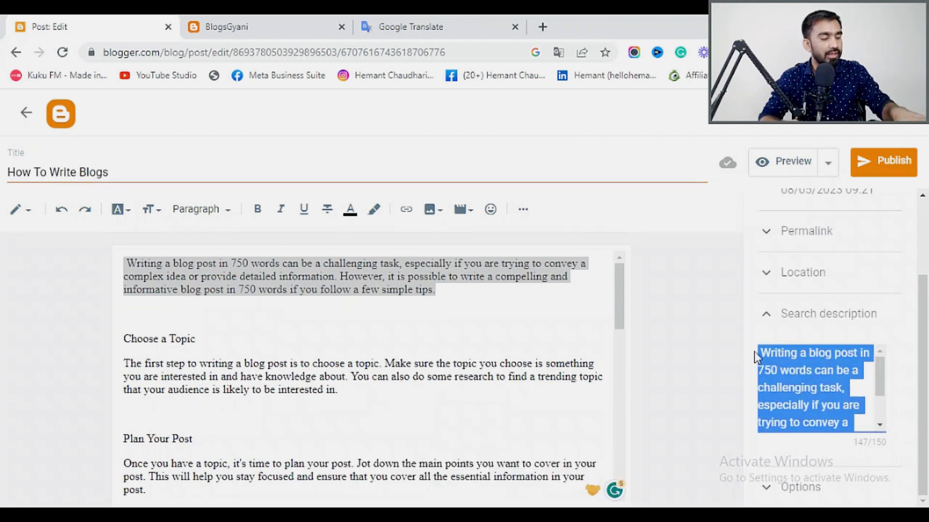
{"action": "key", "text": "ctrl+v"}
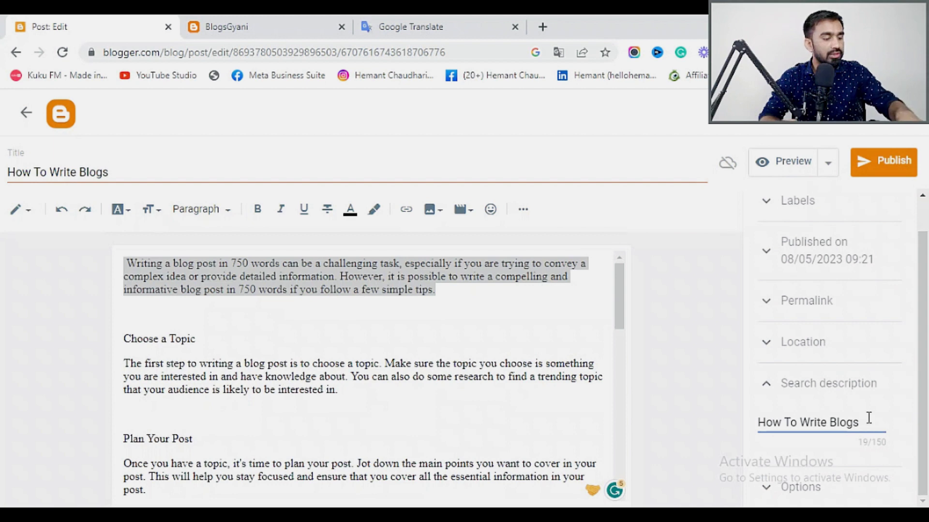
{"action": "type", "text": "in just"}
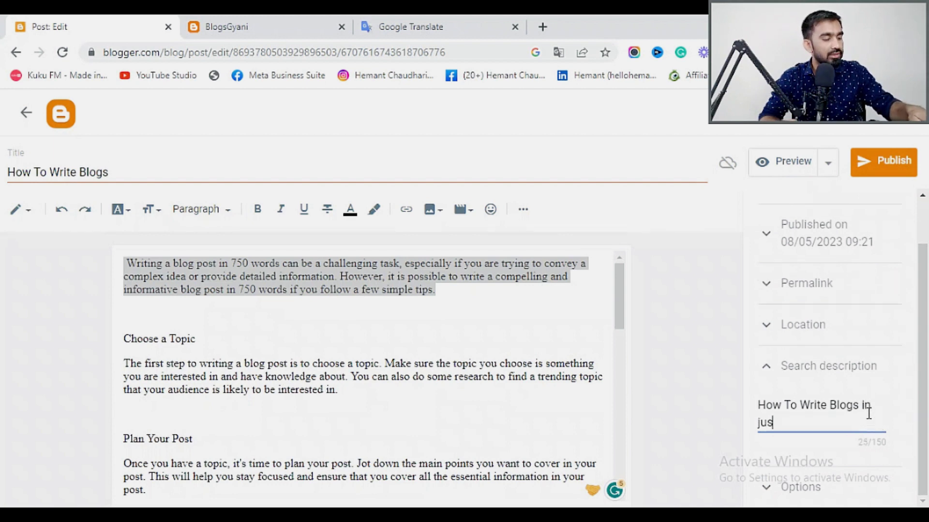